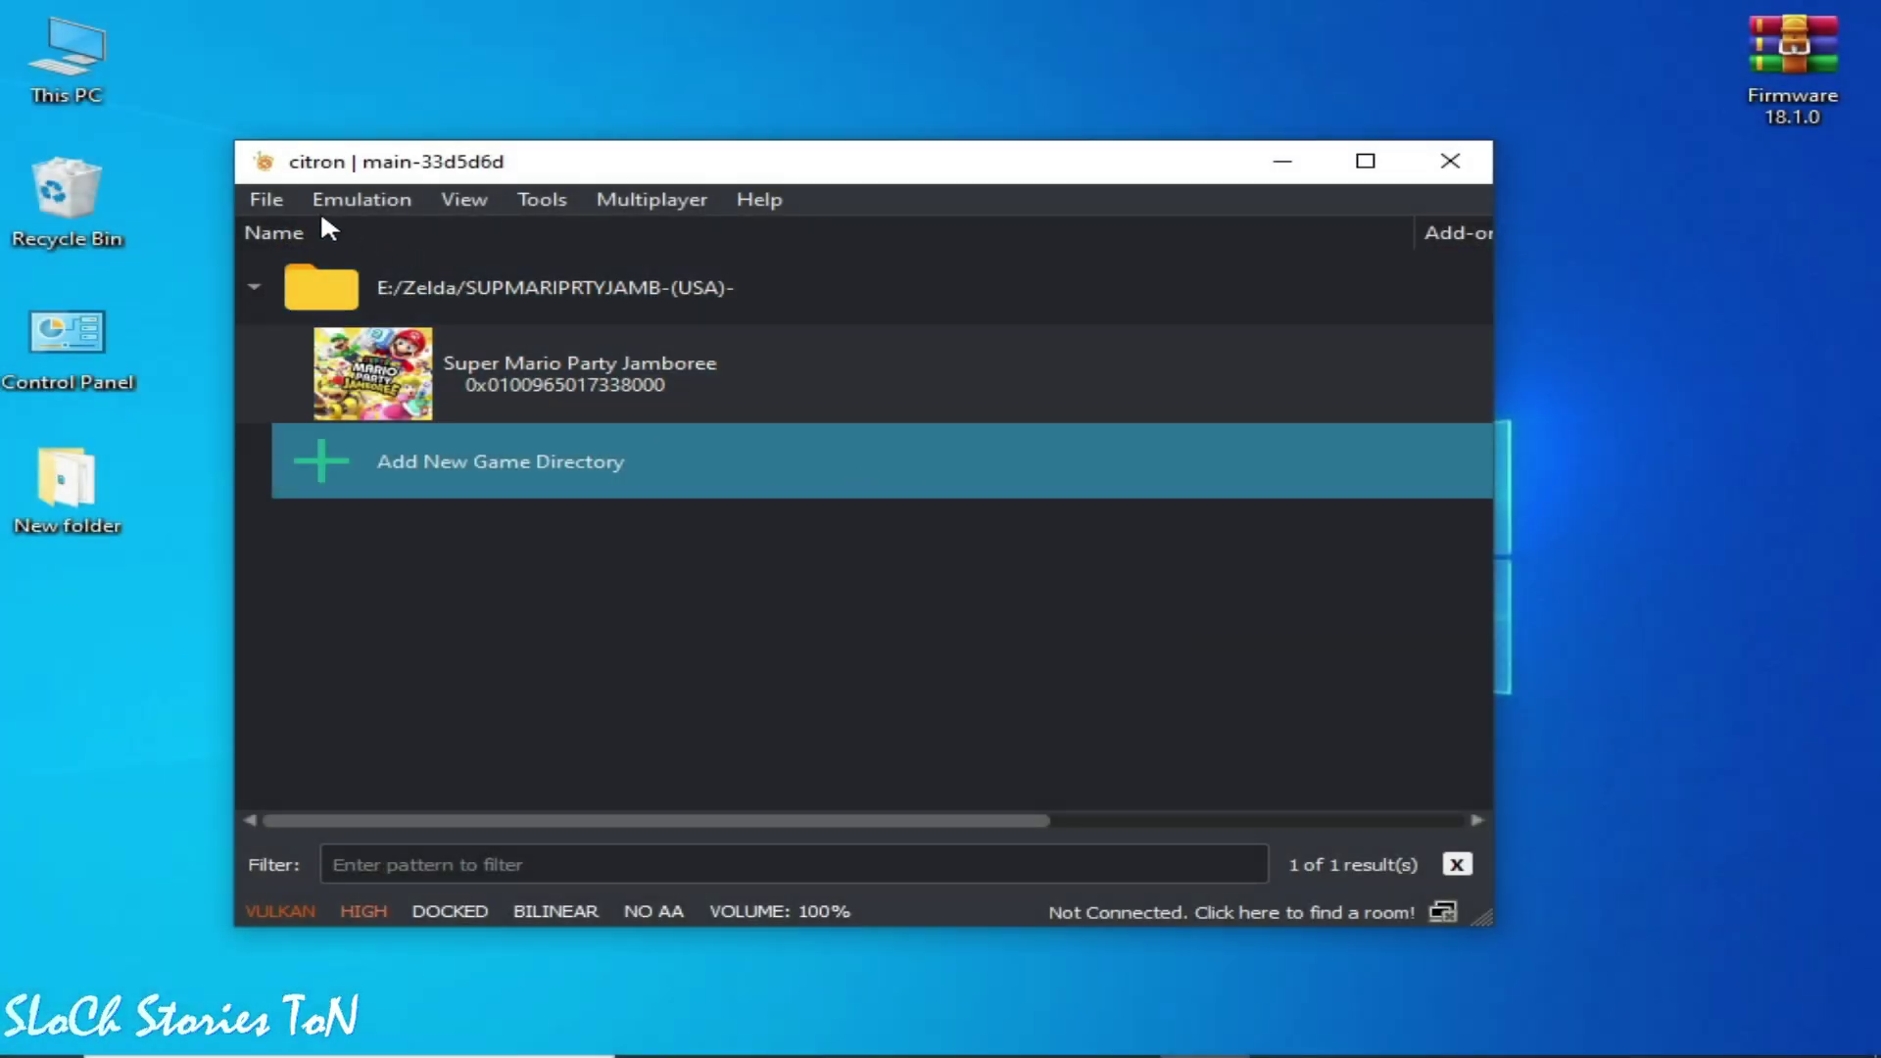
- Switch citron's graphics API to OpenGL and save the configuration
{"action": "left_click", "coordinate": [338, 204]}
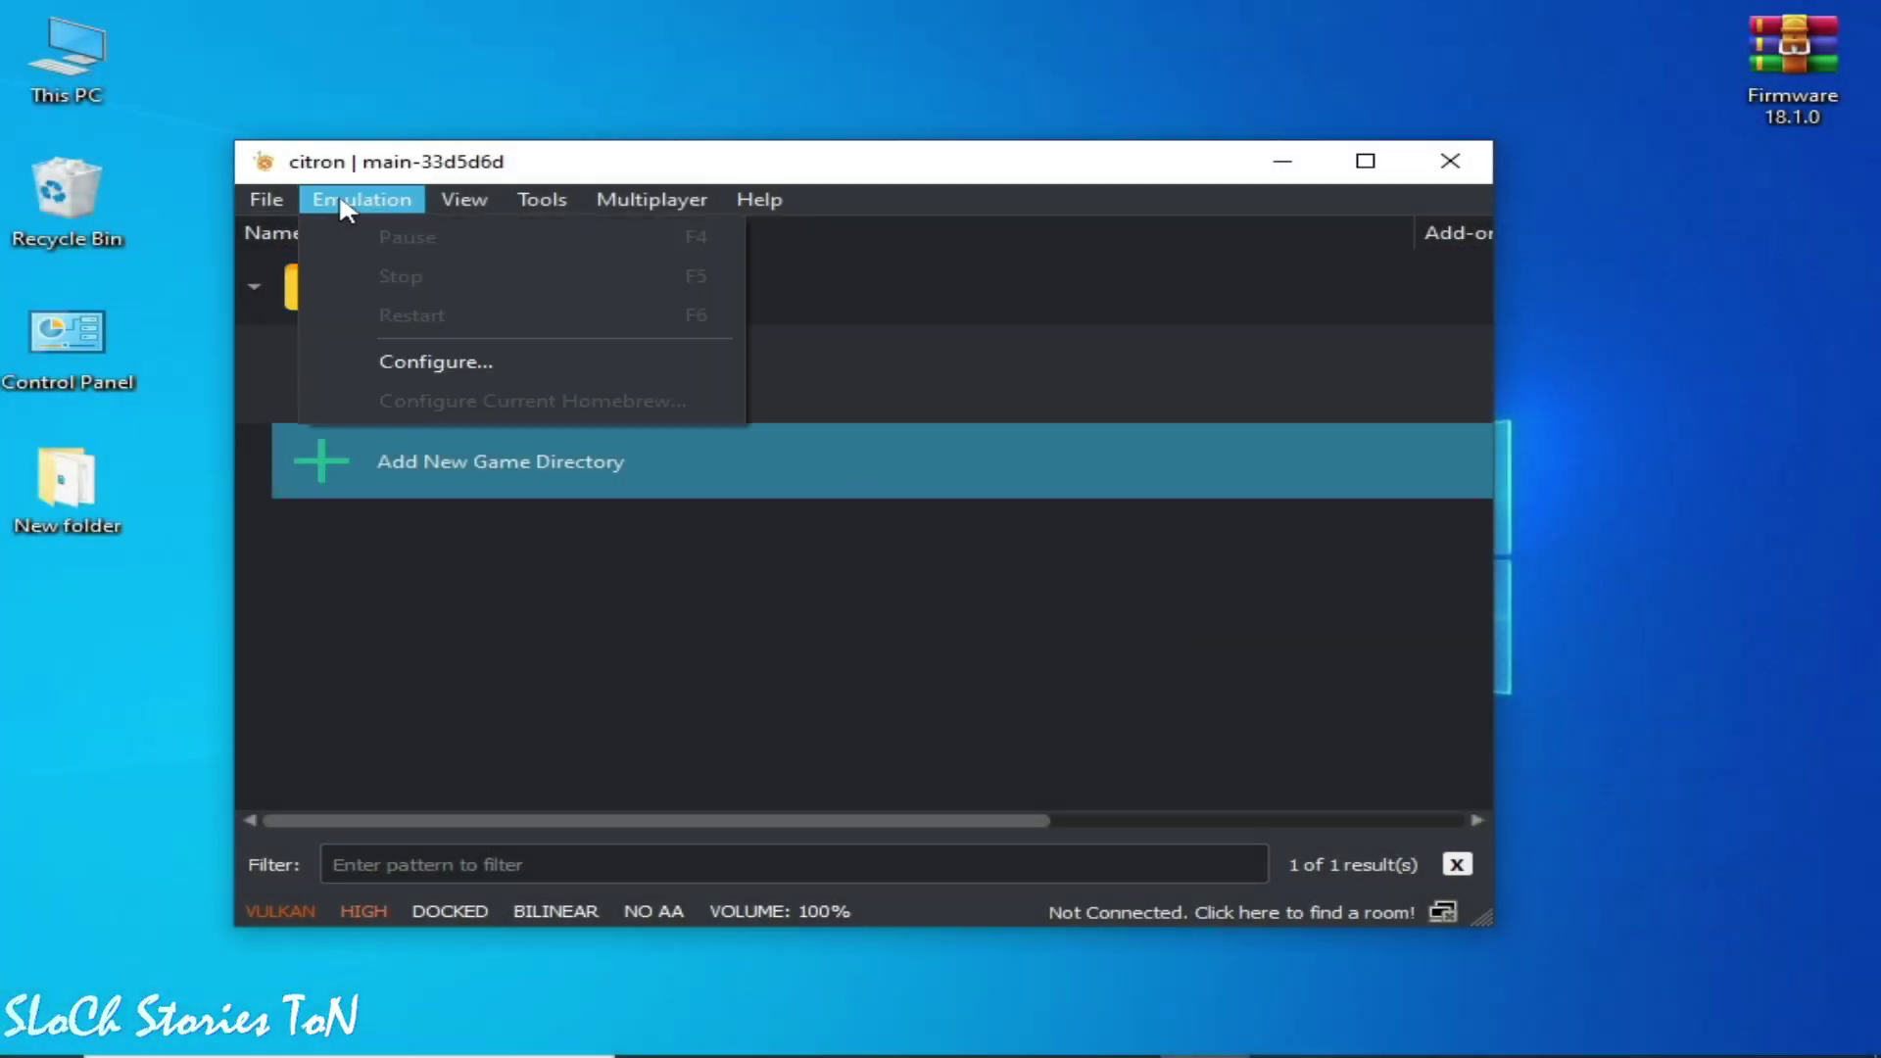
{"action": "left_click", "coordinate": [455, 358]}
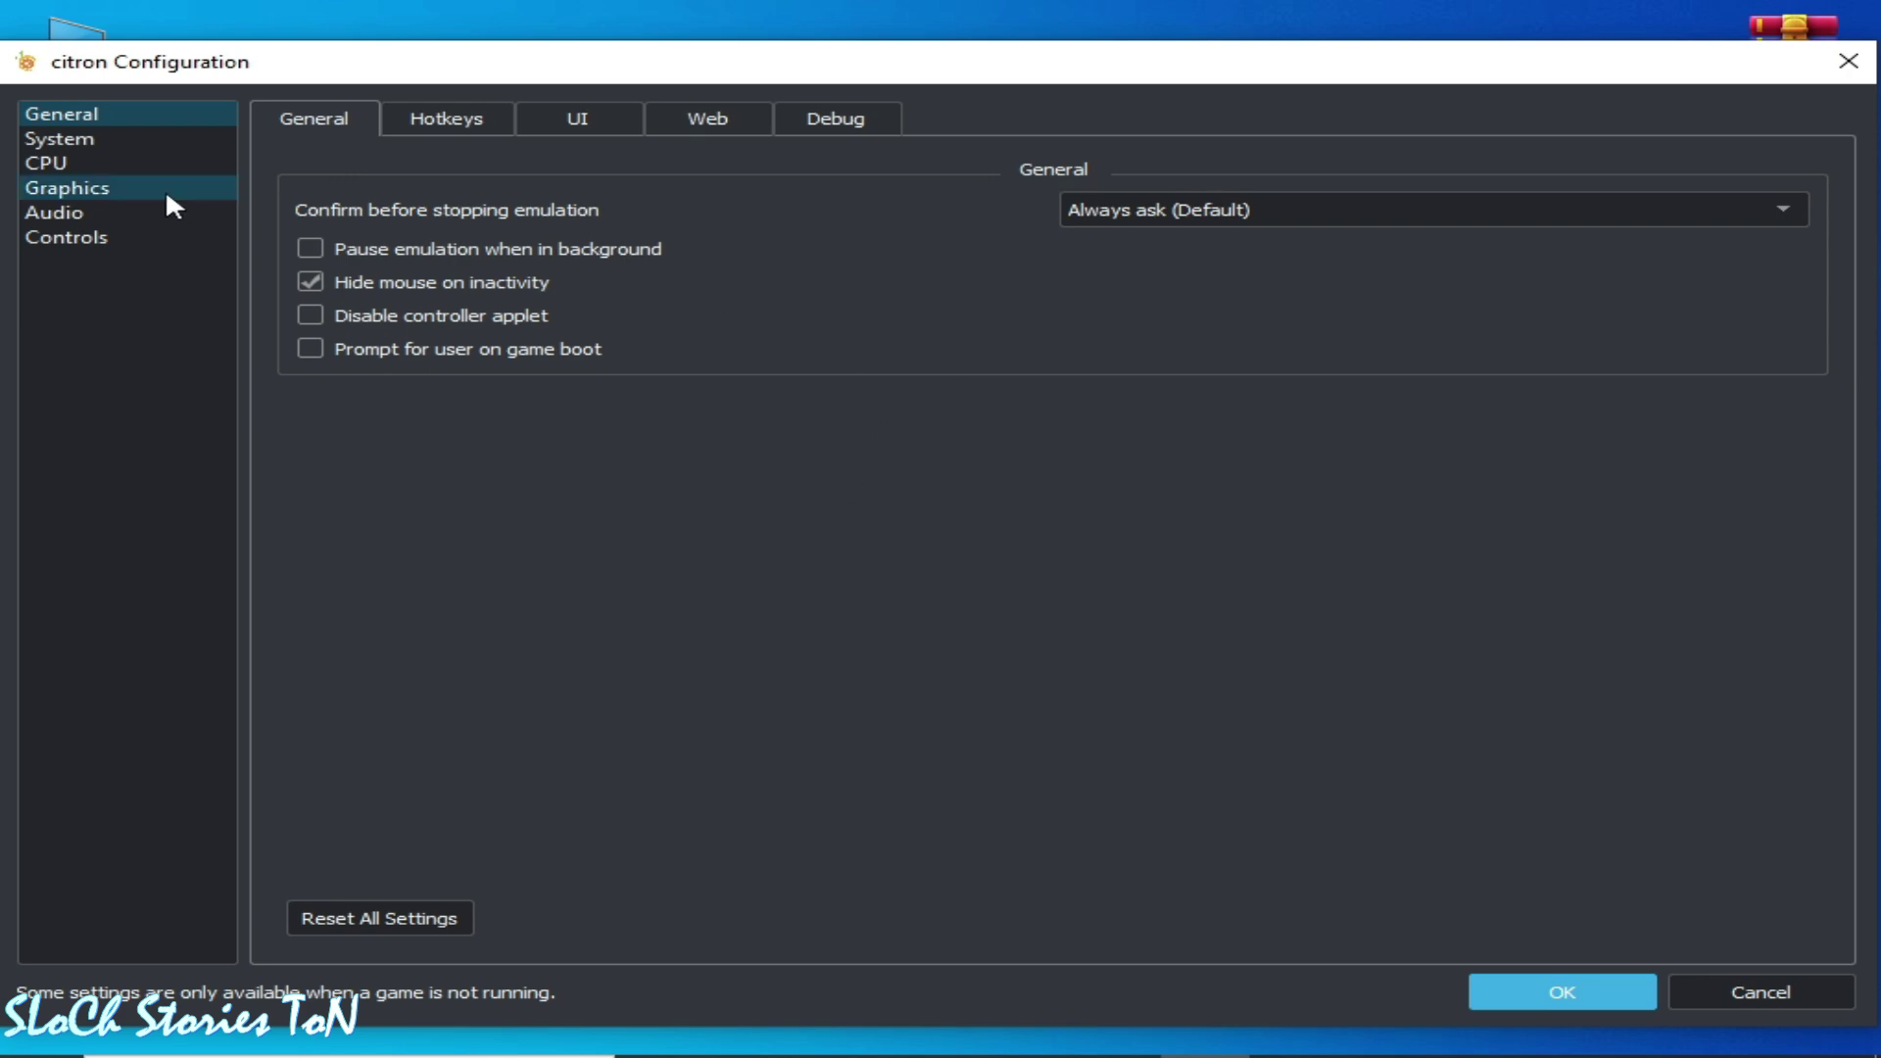
{"action": "left_click", "coordinate": [86, 187]}
{"action": "left_click", "coordinate": [1121, 210]}
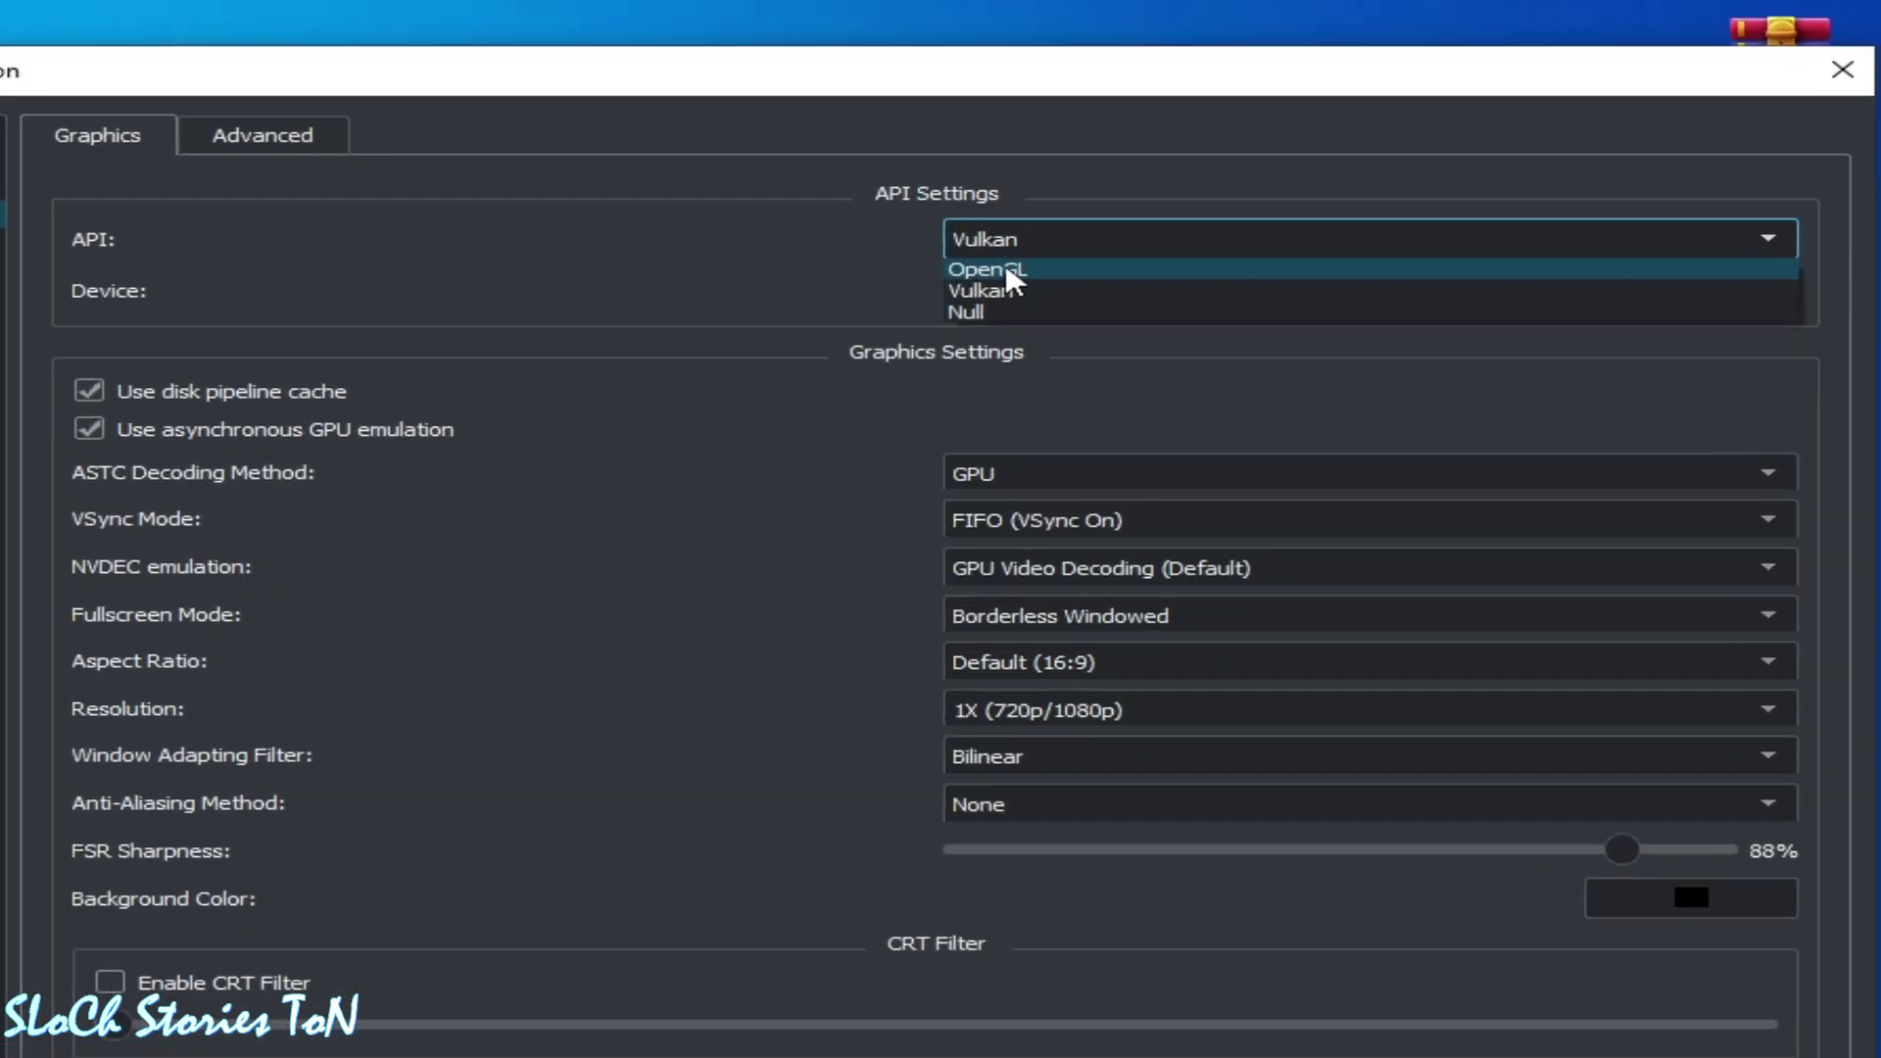
{"action": "left_click", "coordinate": [988, 270]}
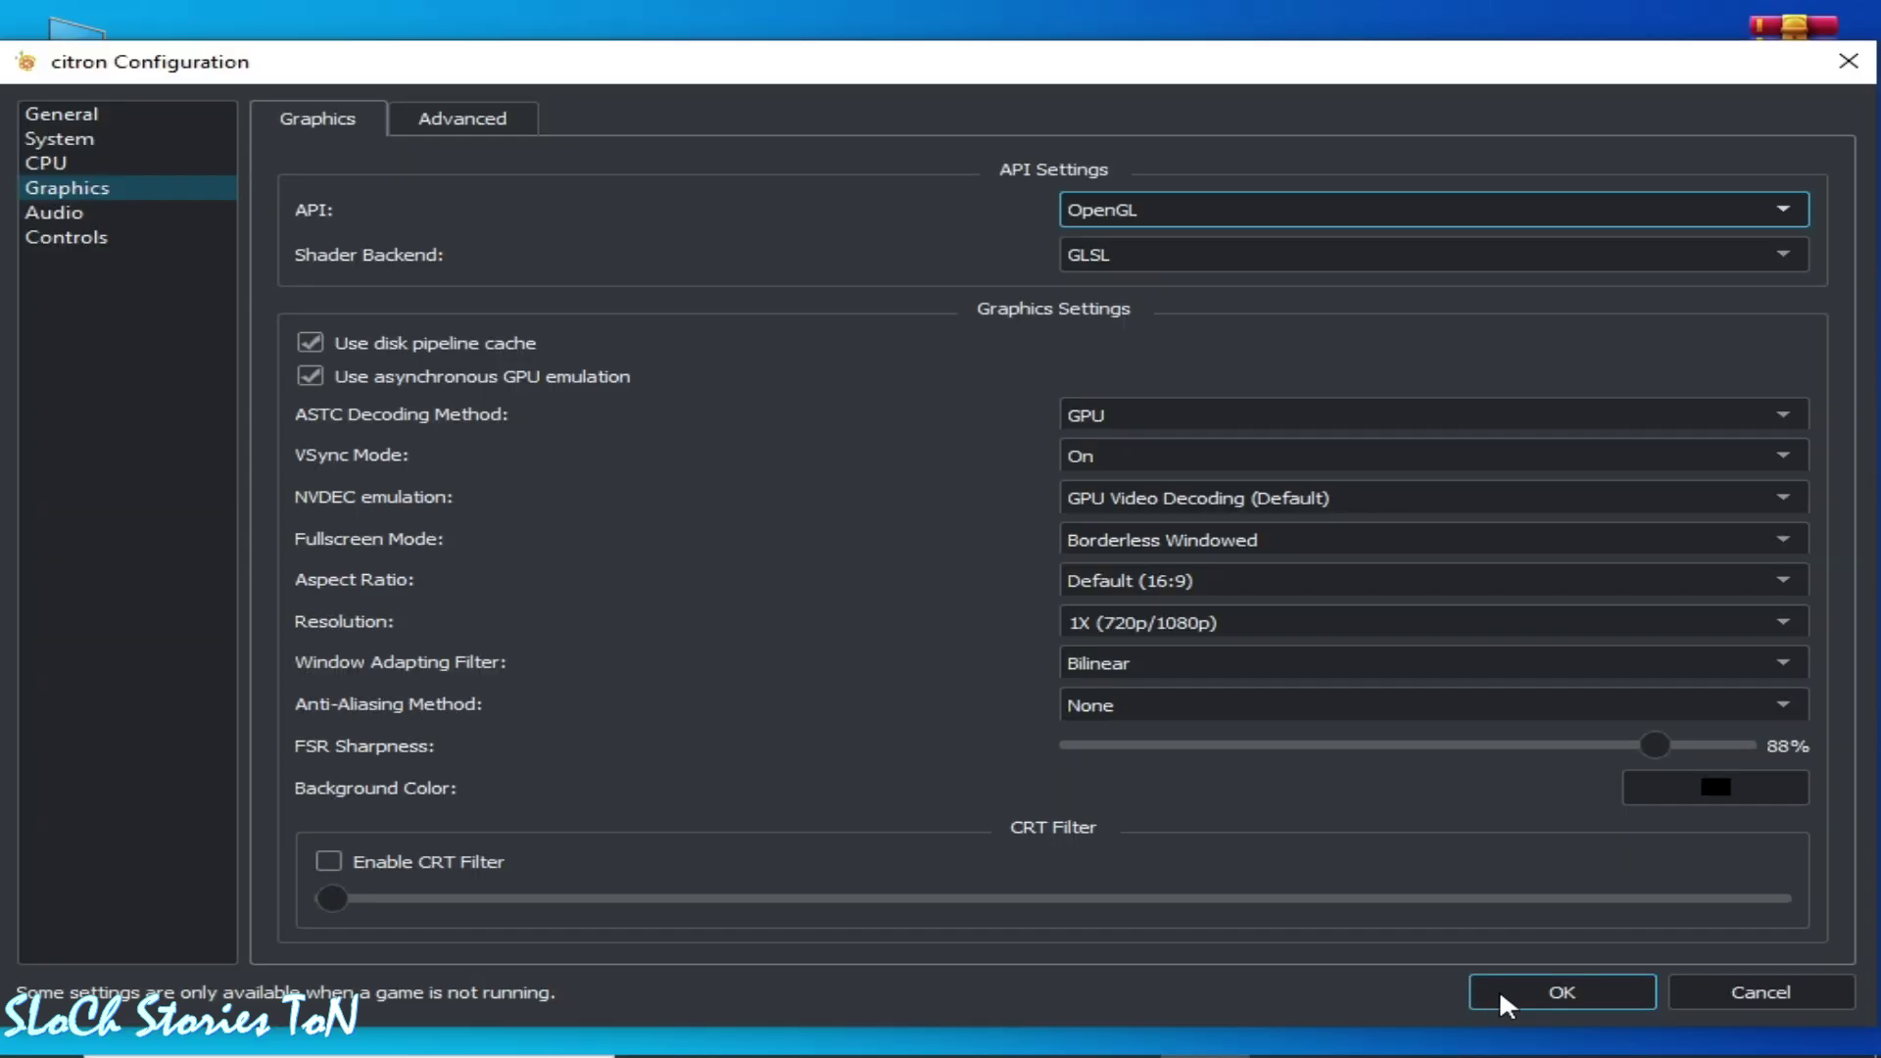
{"action": "left_click", "coordinate": [1499, 989]}
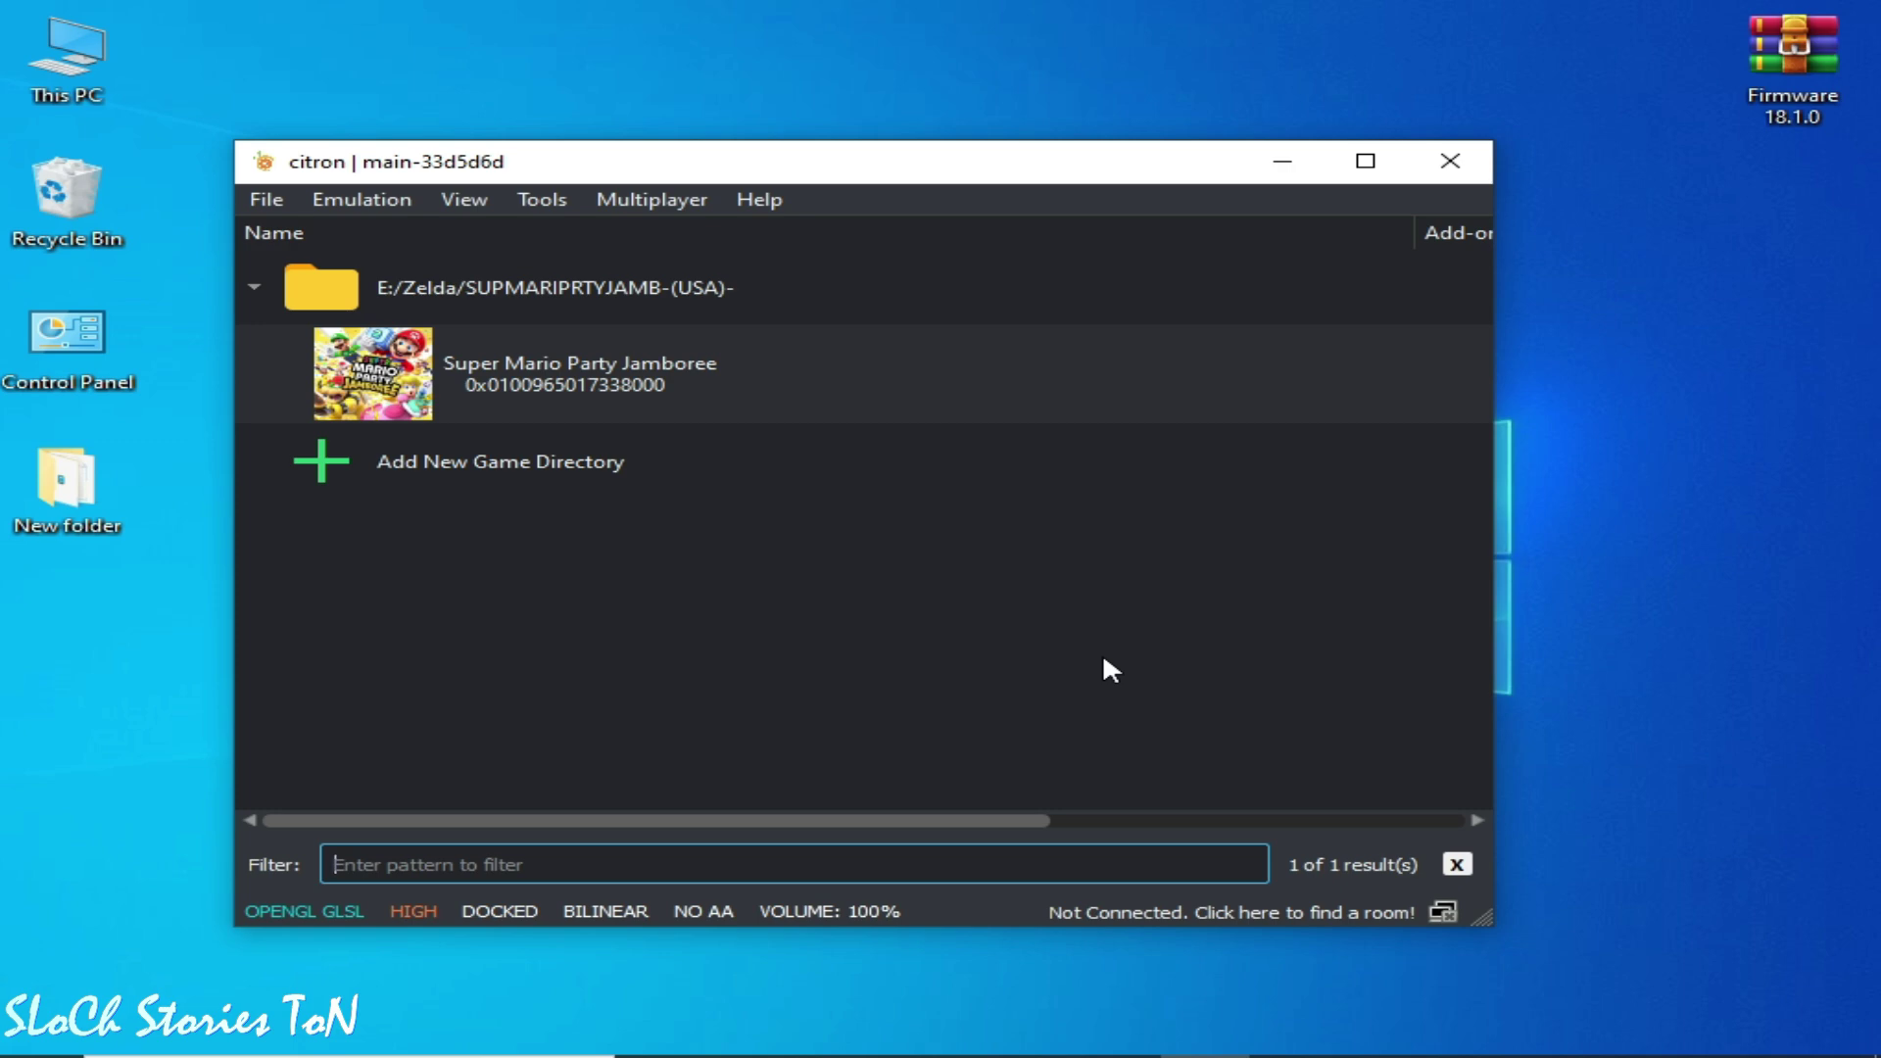
- Set the graphics API to Vulkan with device NVIDIA GeForce GTX 970 and save
{"action": "left_click", "coordinate": [352, 199]}
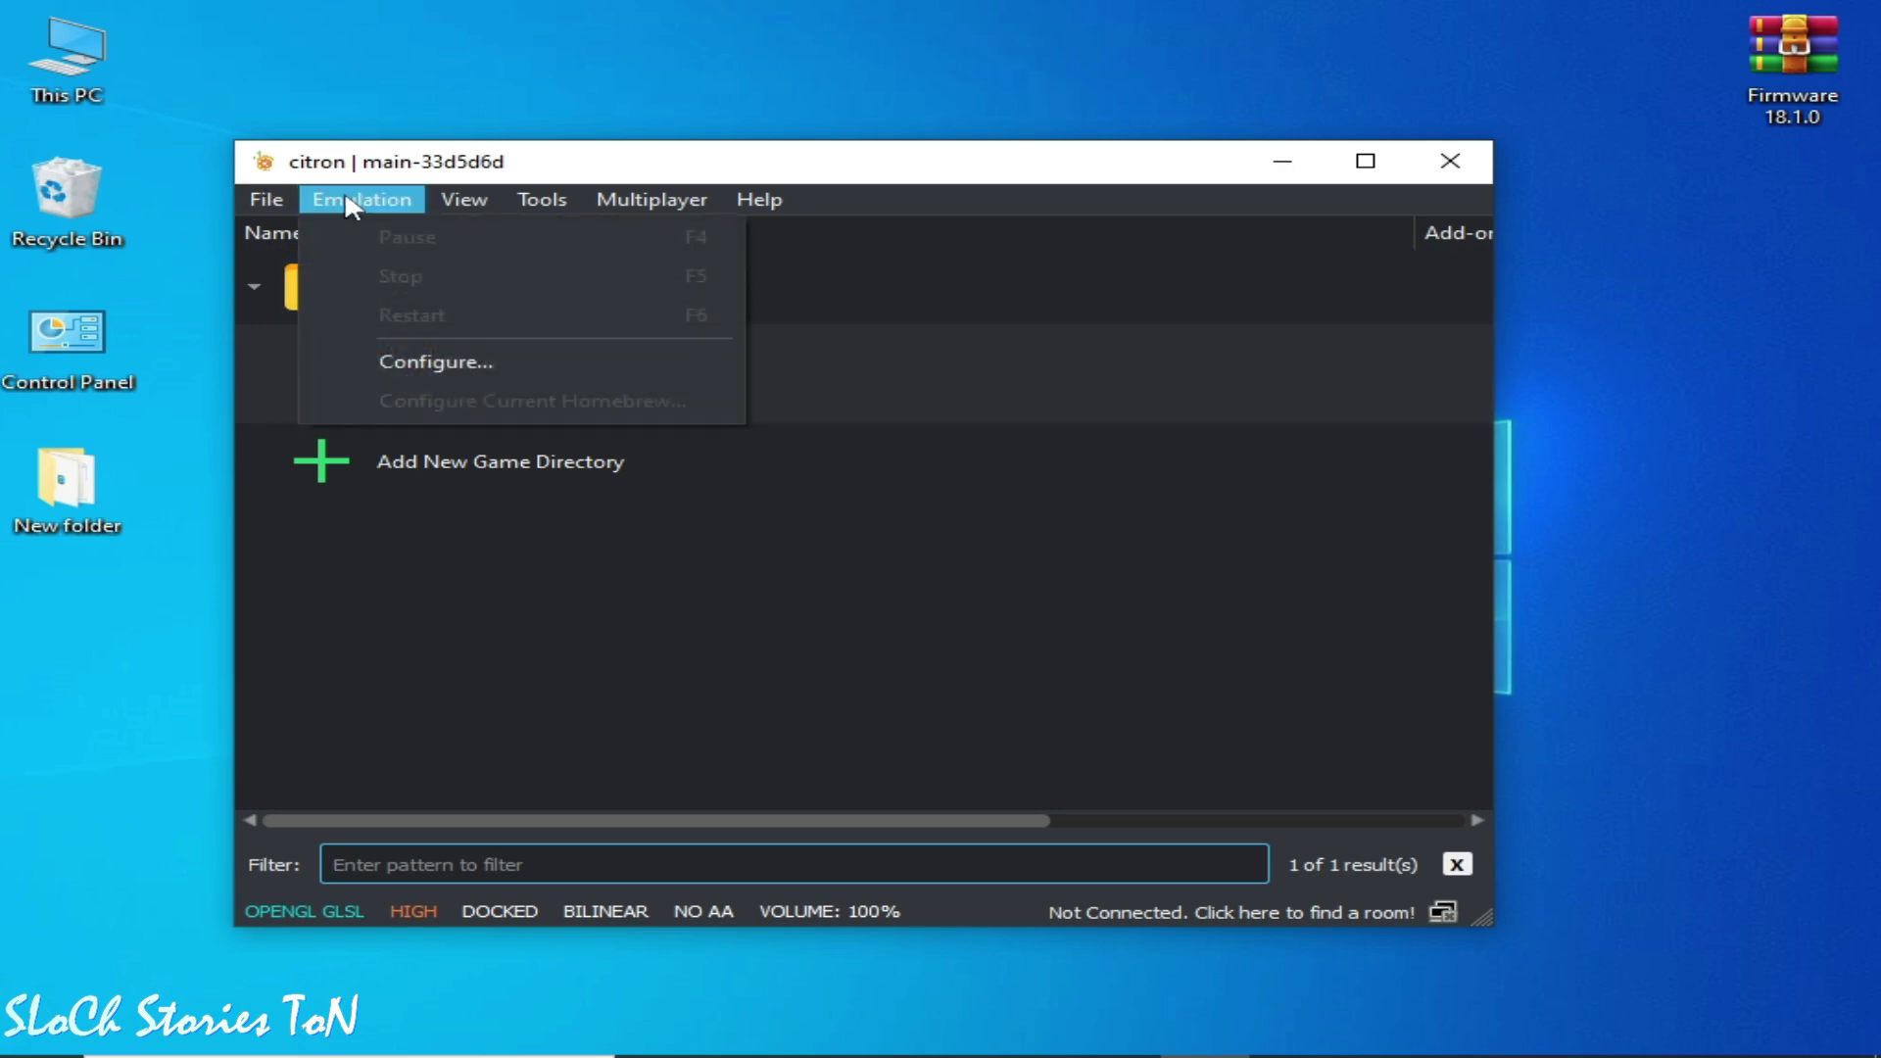
{"action": "left_click", "coordinate": [409, 360]}
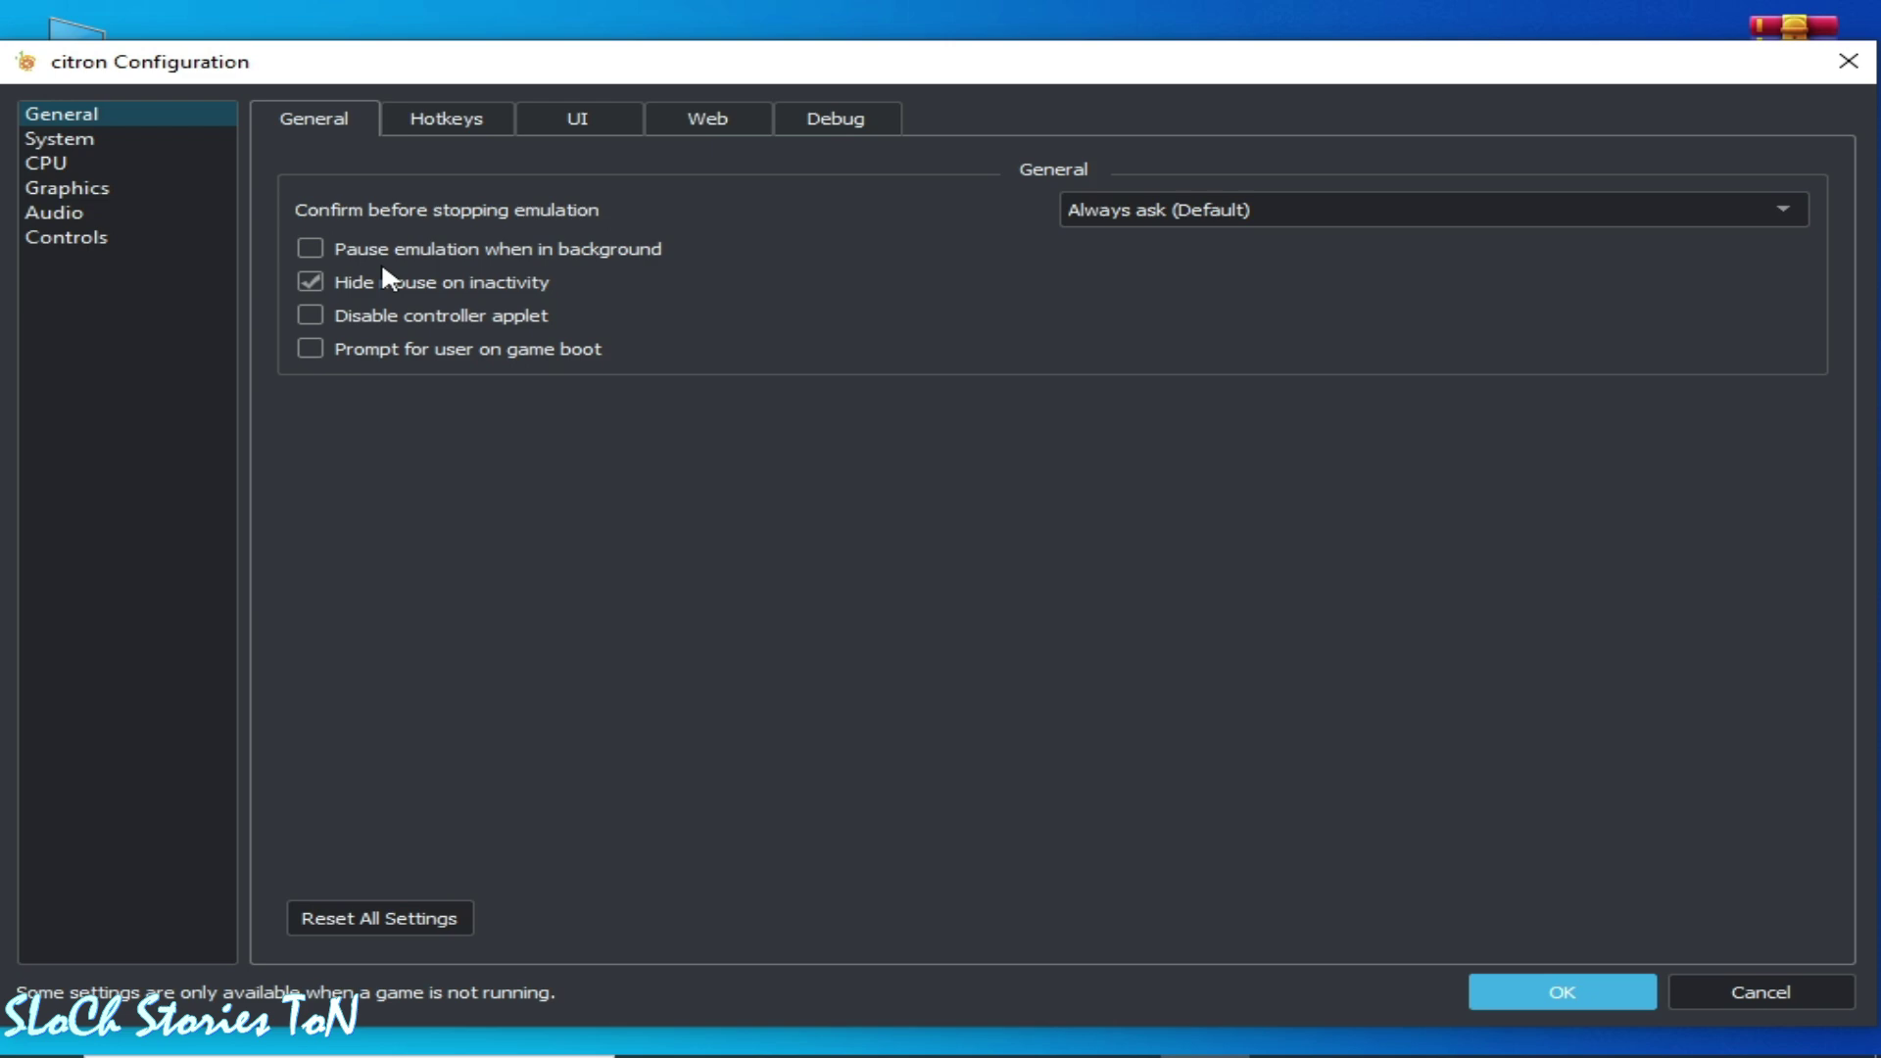
{"action": "left_click", "coordinate": [59, 190]}
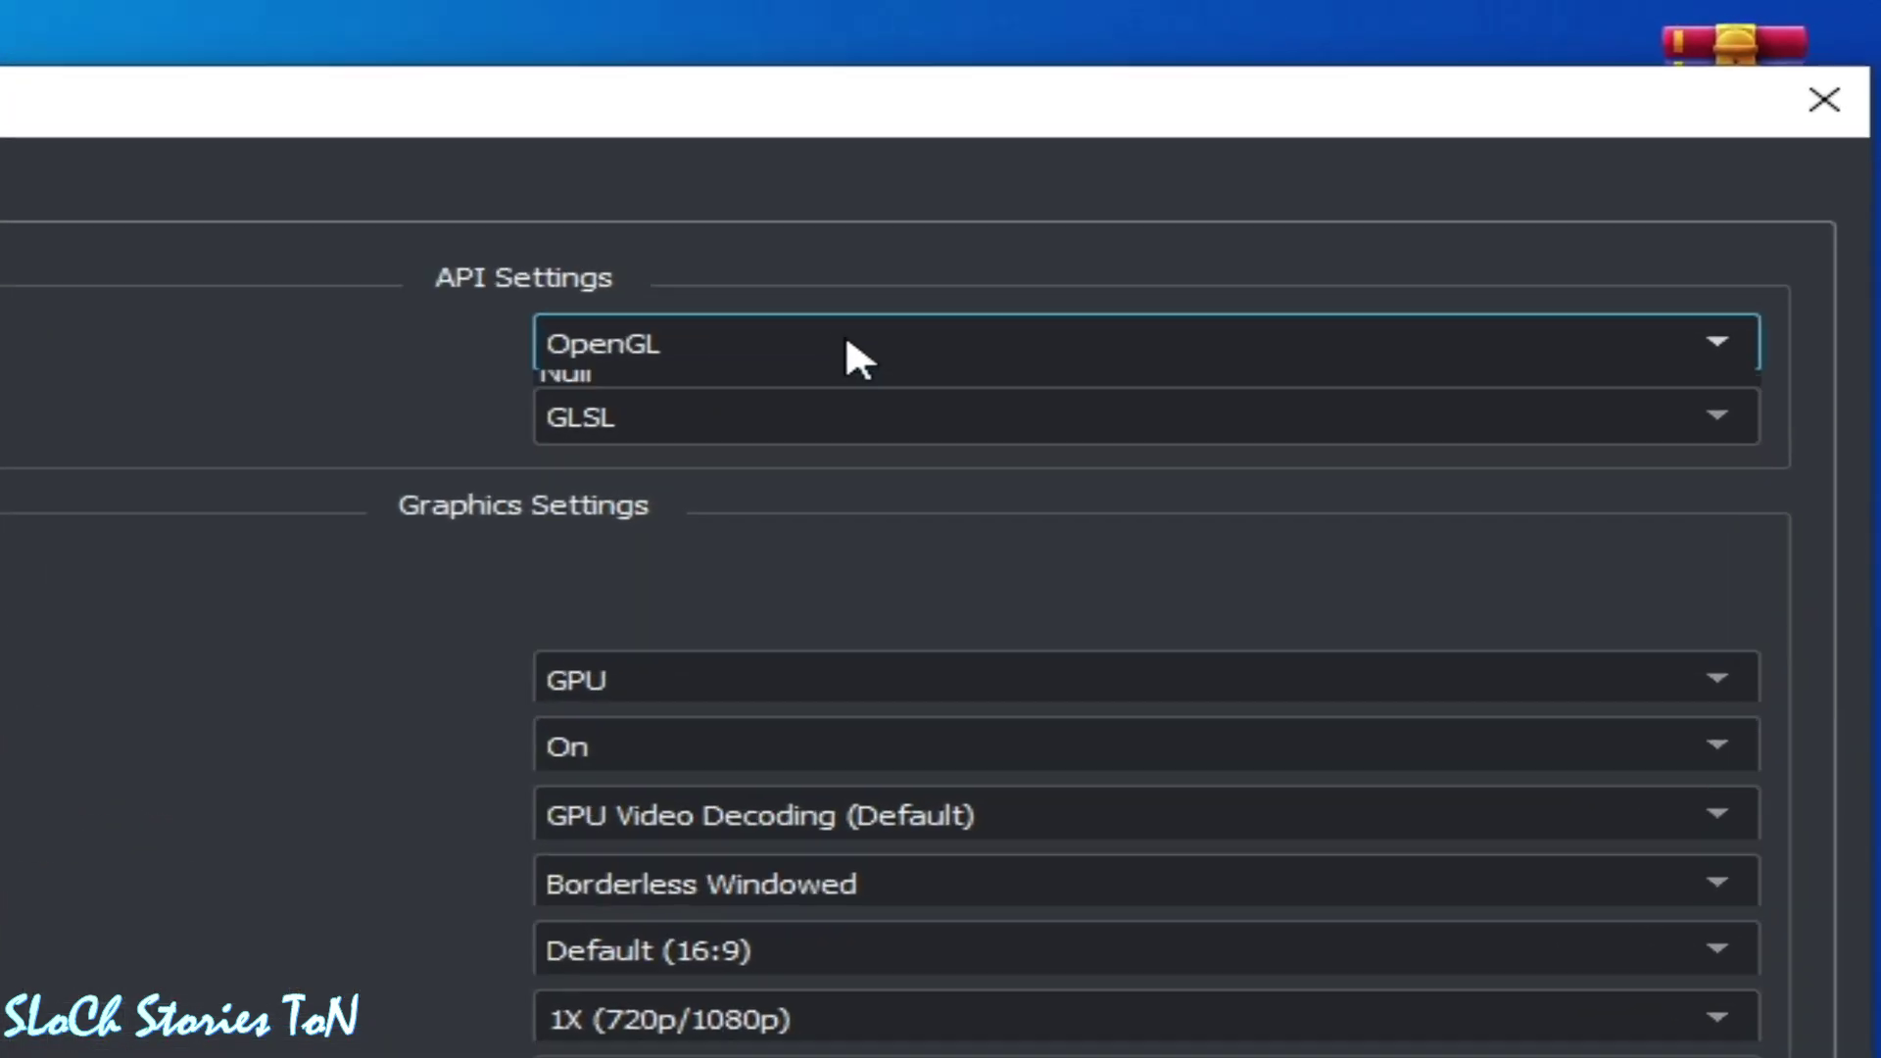
{"action": "left_click", "coordinate": [1255, 211]}
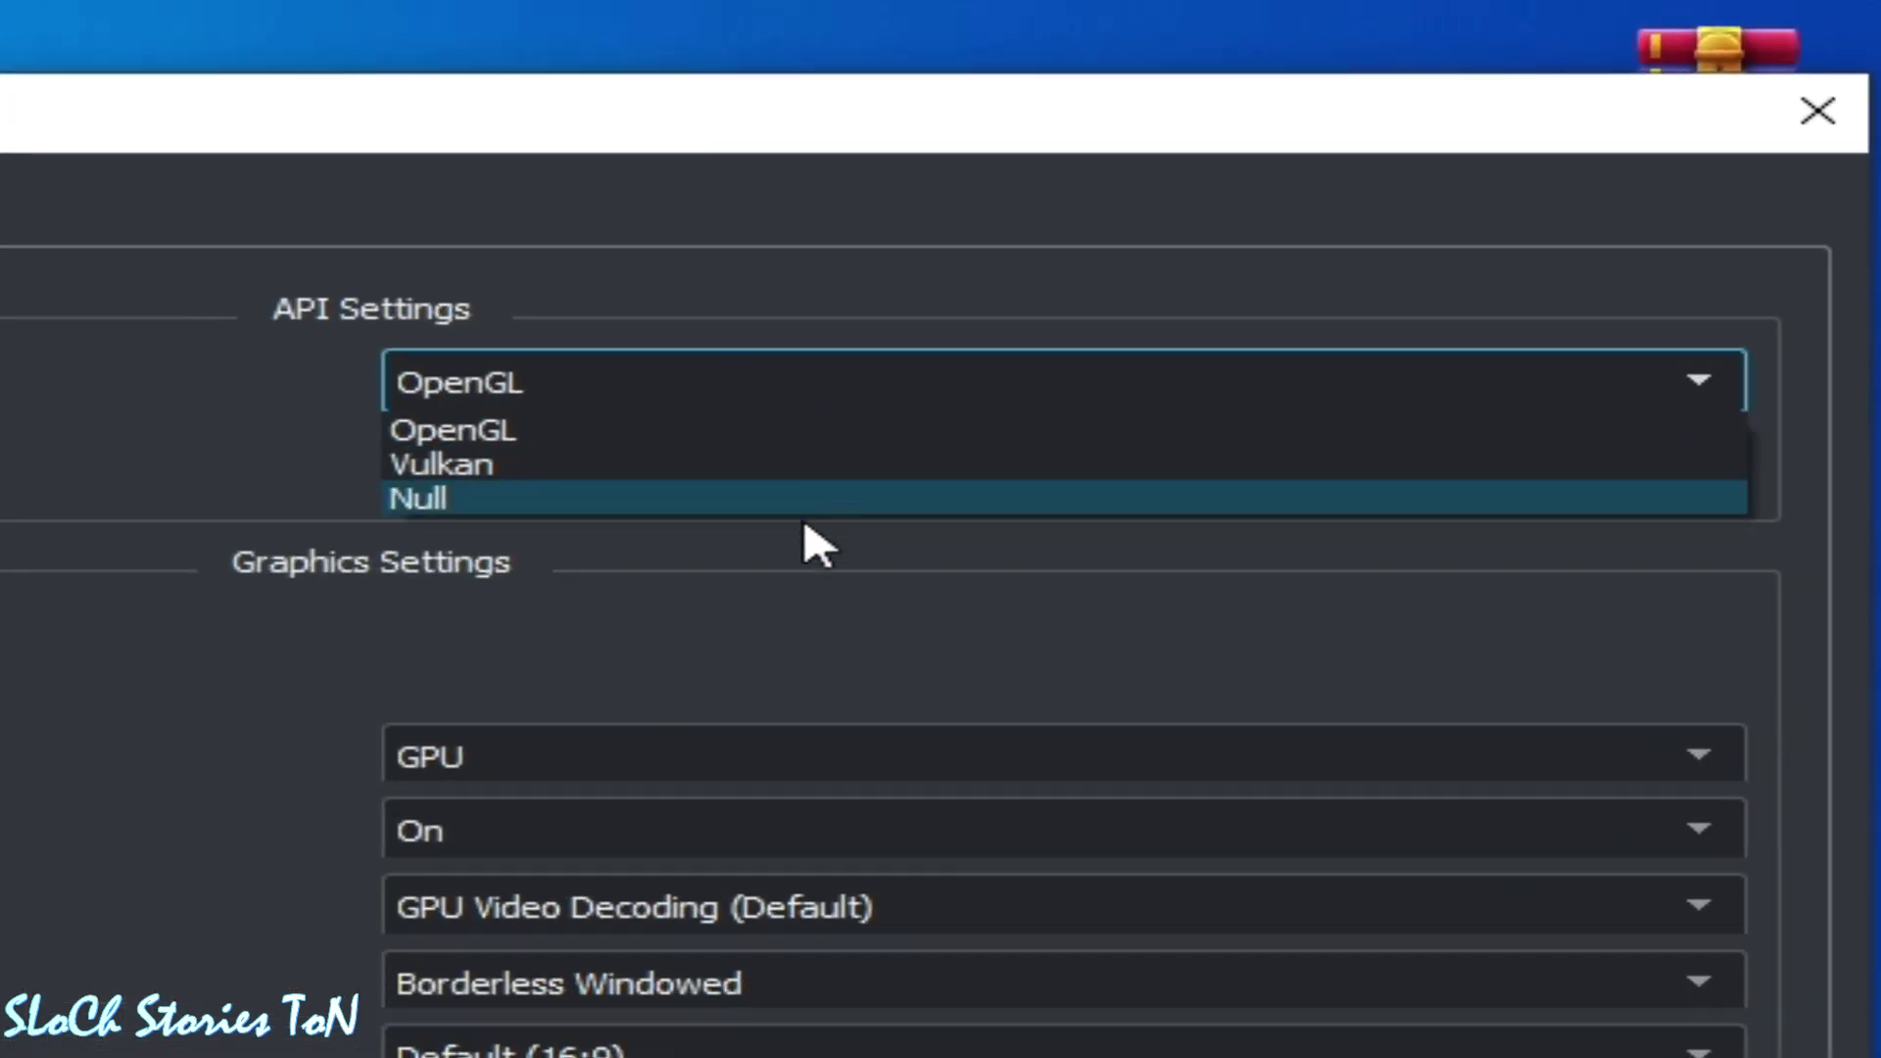
{"action": "left_click", "coordinate": [438, 468]}
{"action": "left_click", "coordinate": [639, 468]}
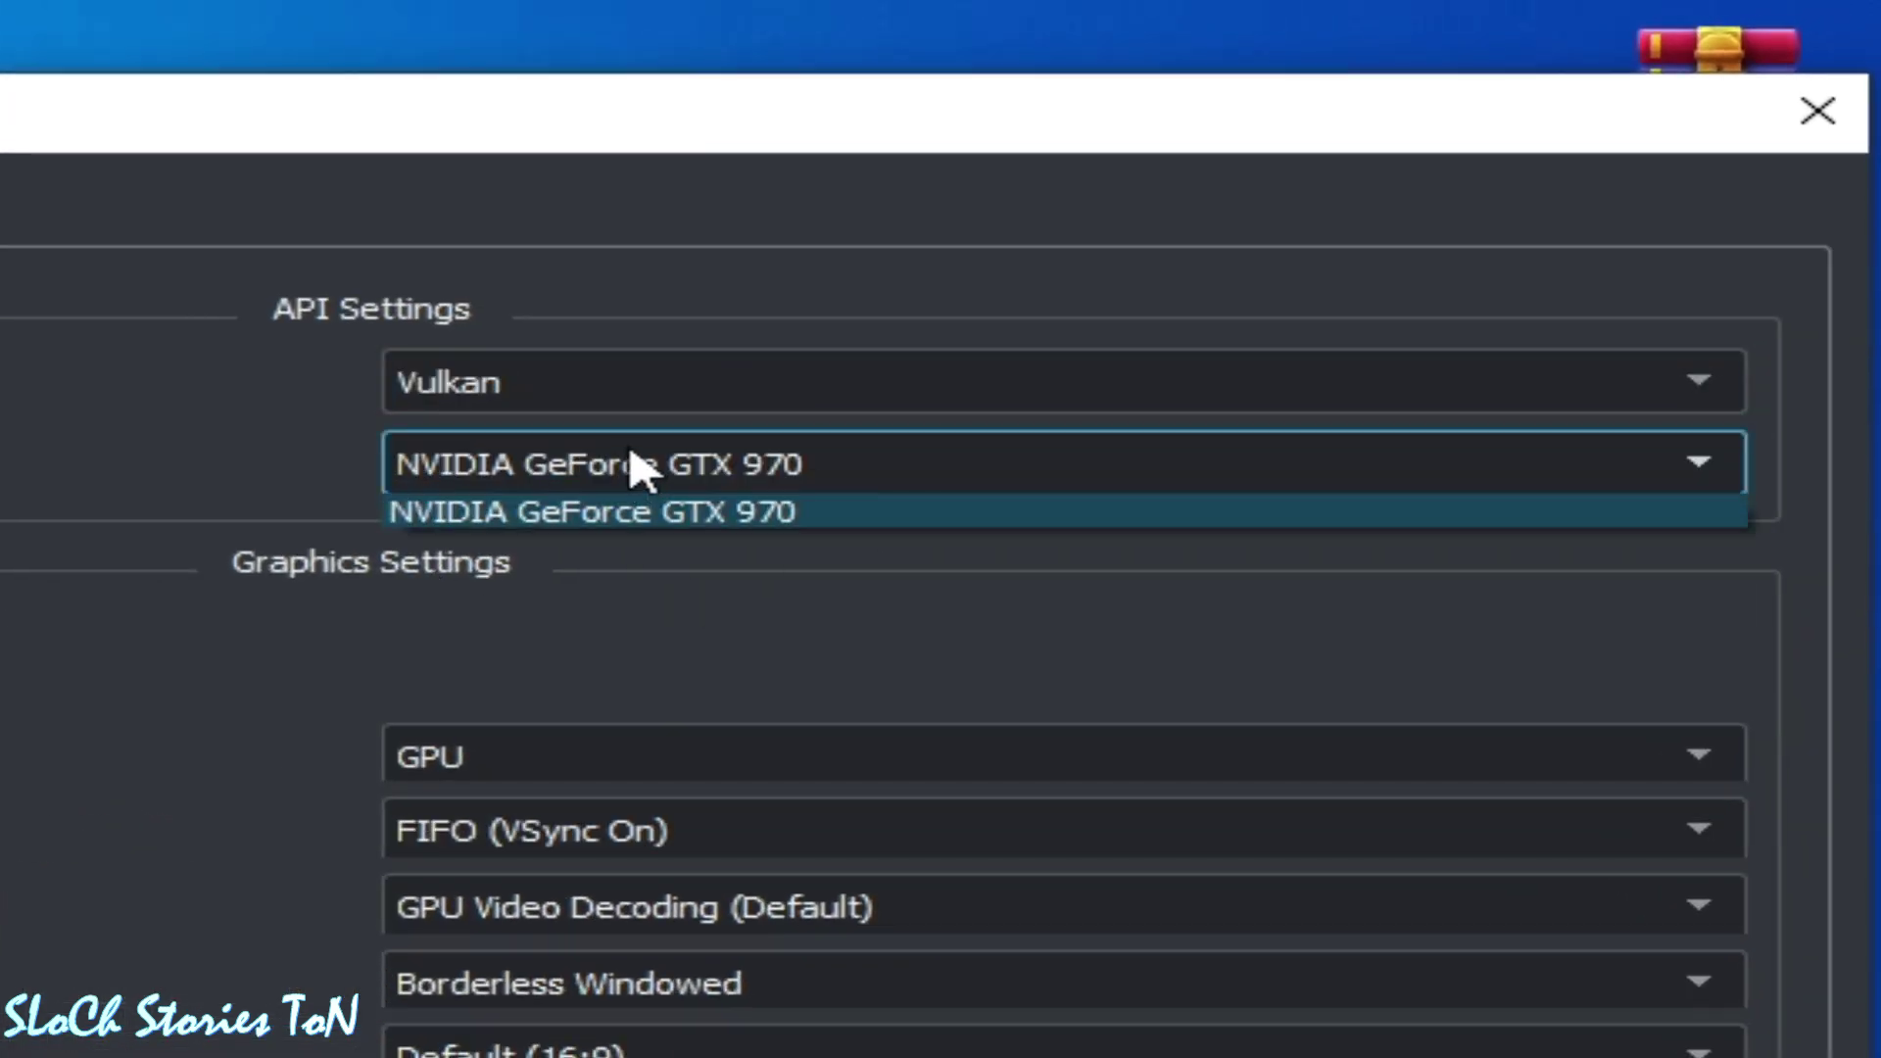
{"action": "left_click", "coordinate": [588, 512]}
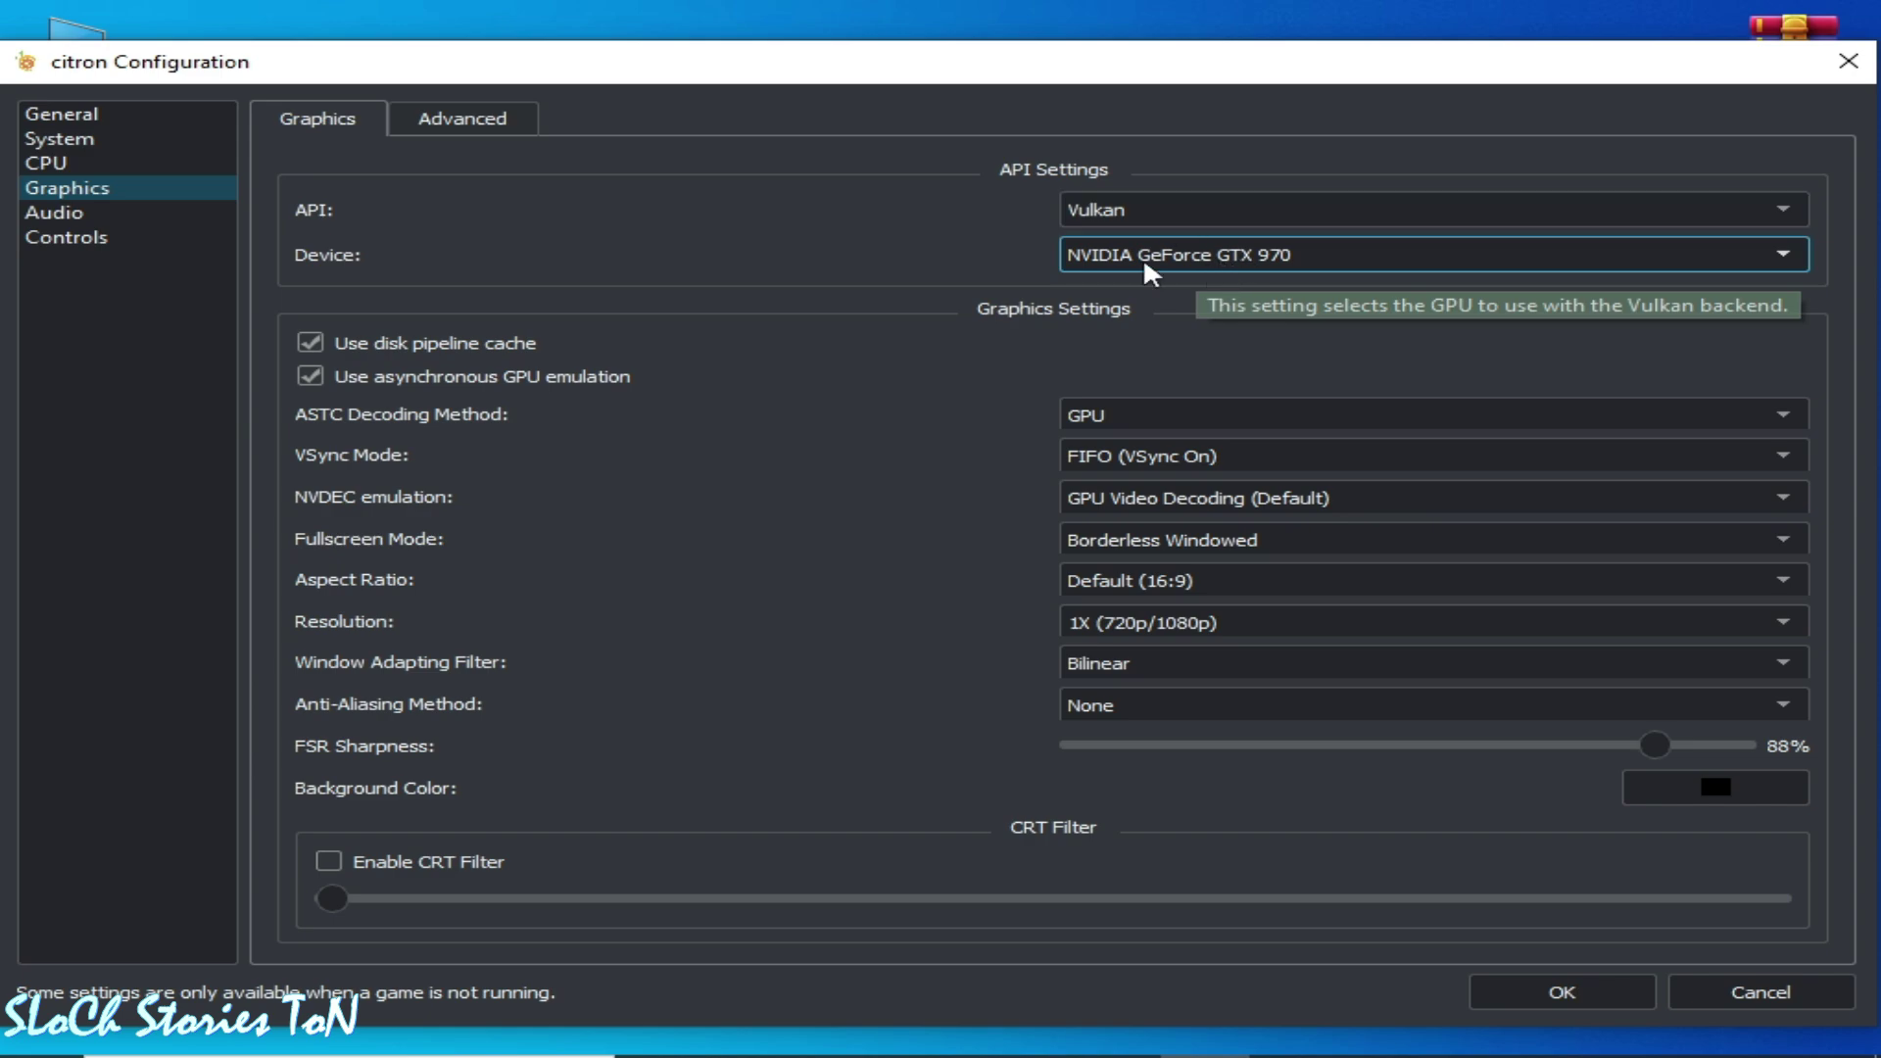
{"action": "left_click", "coordinate": [1597, 995]}
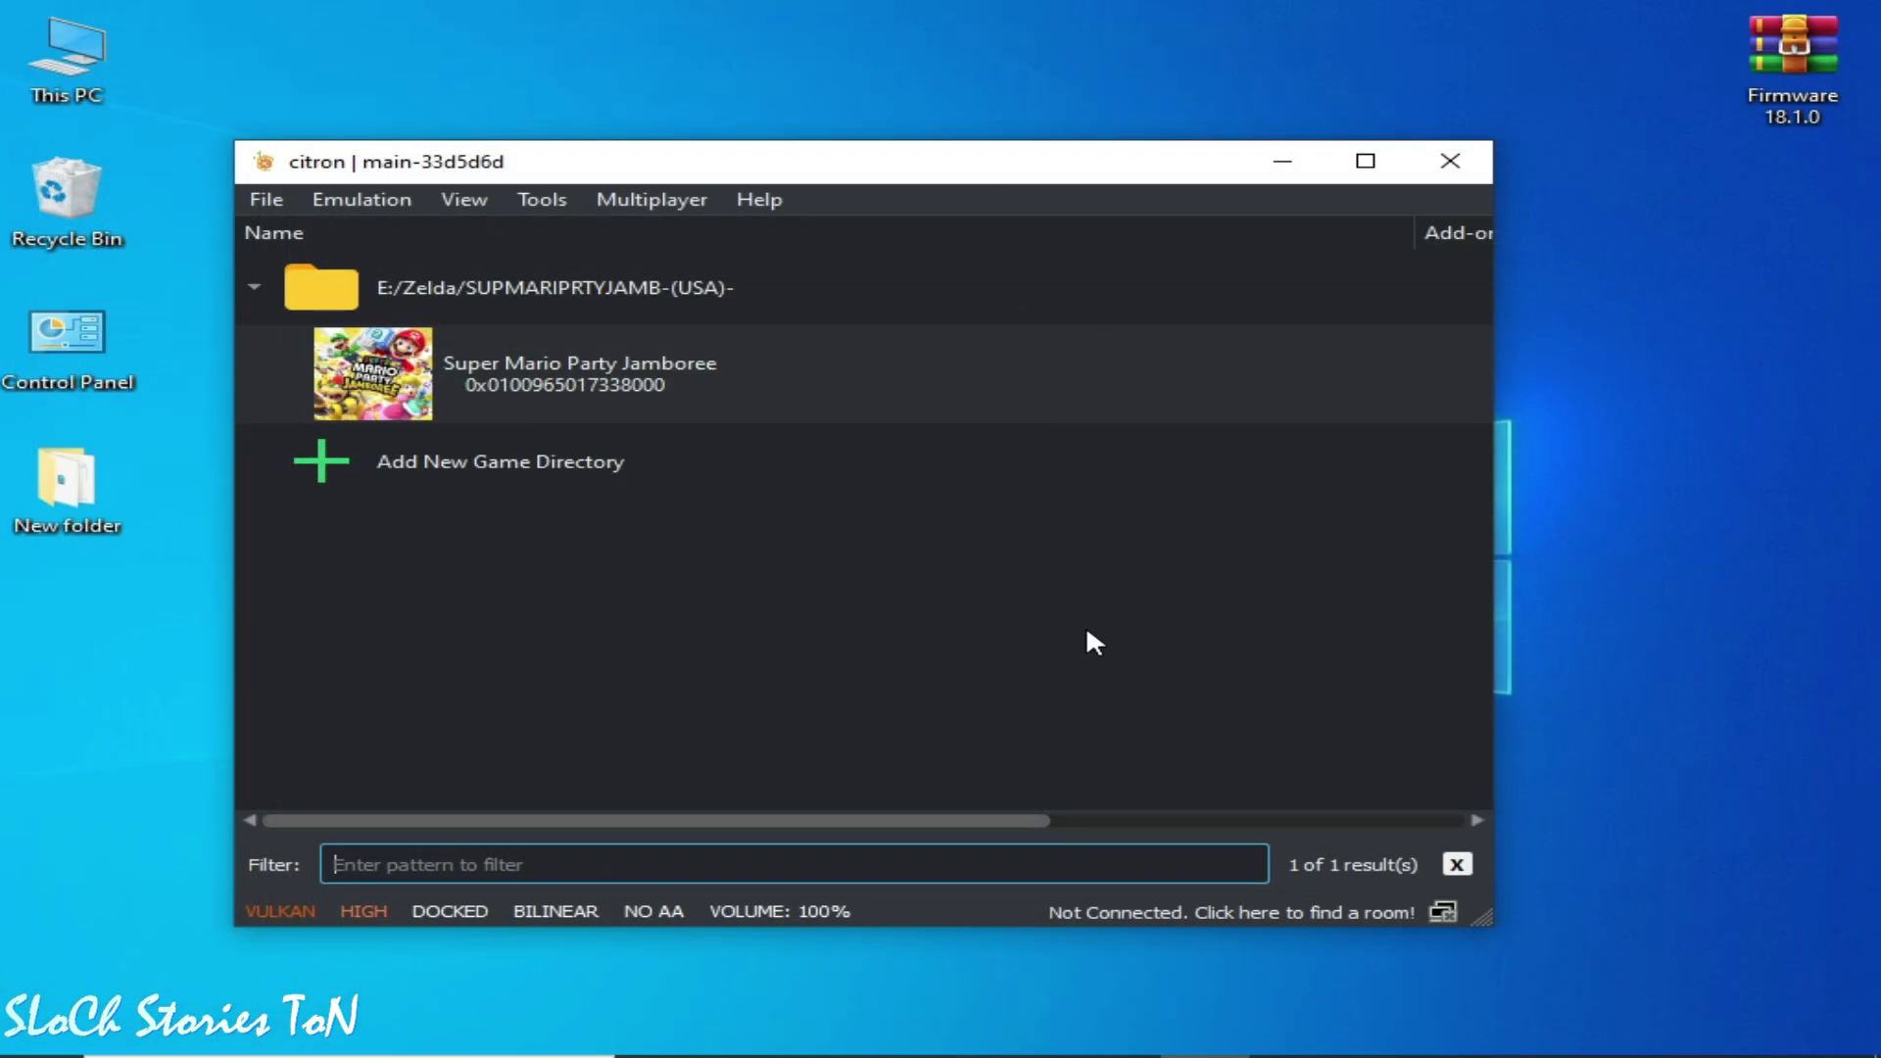
- Dismiss Super Mario Party Jamboree's context menu and bring up citron's Graphics settings
{"action": "right_click", "coordinate": [669, 389]}
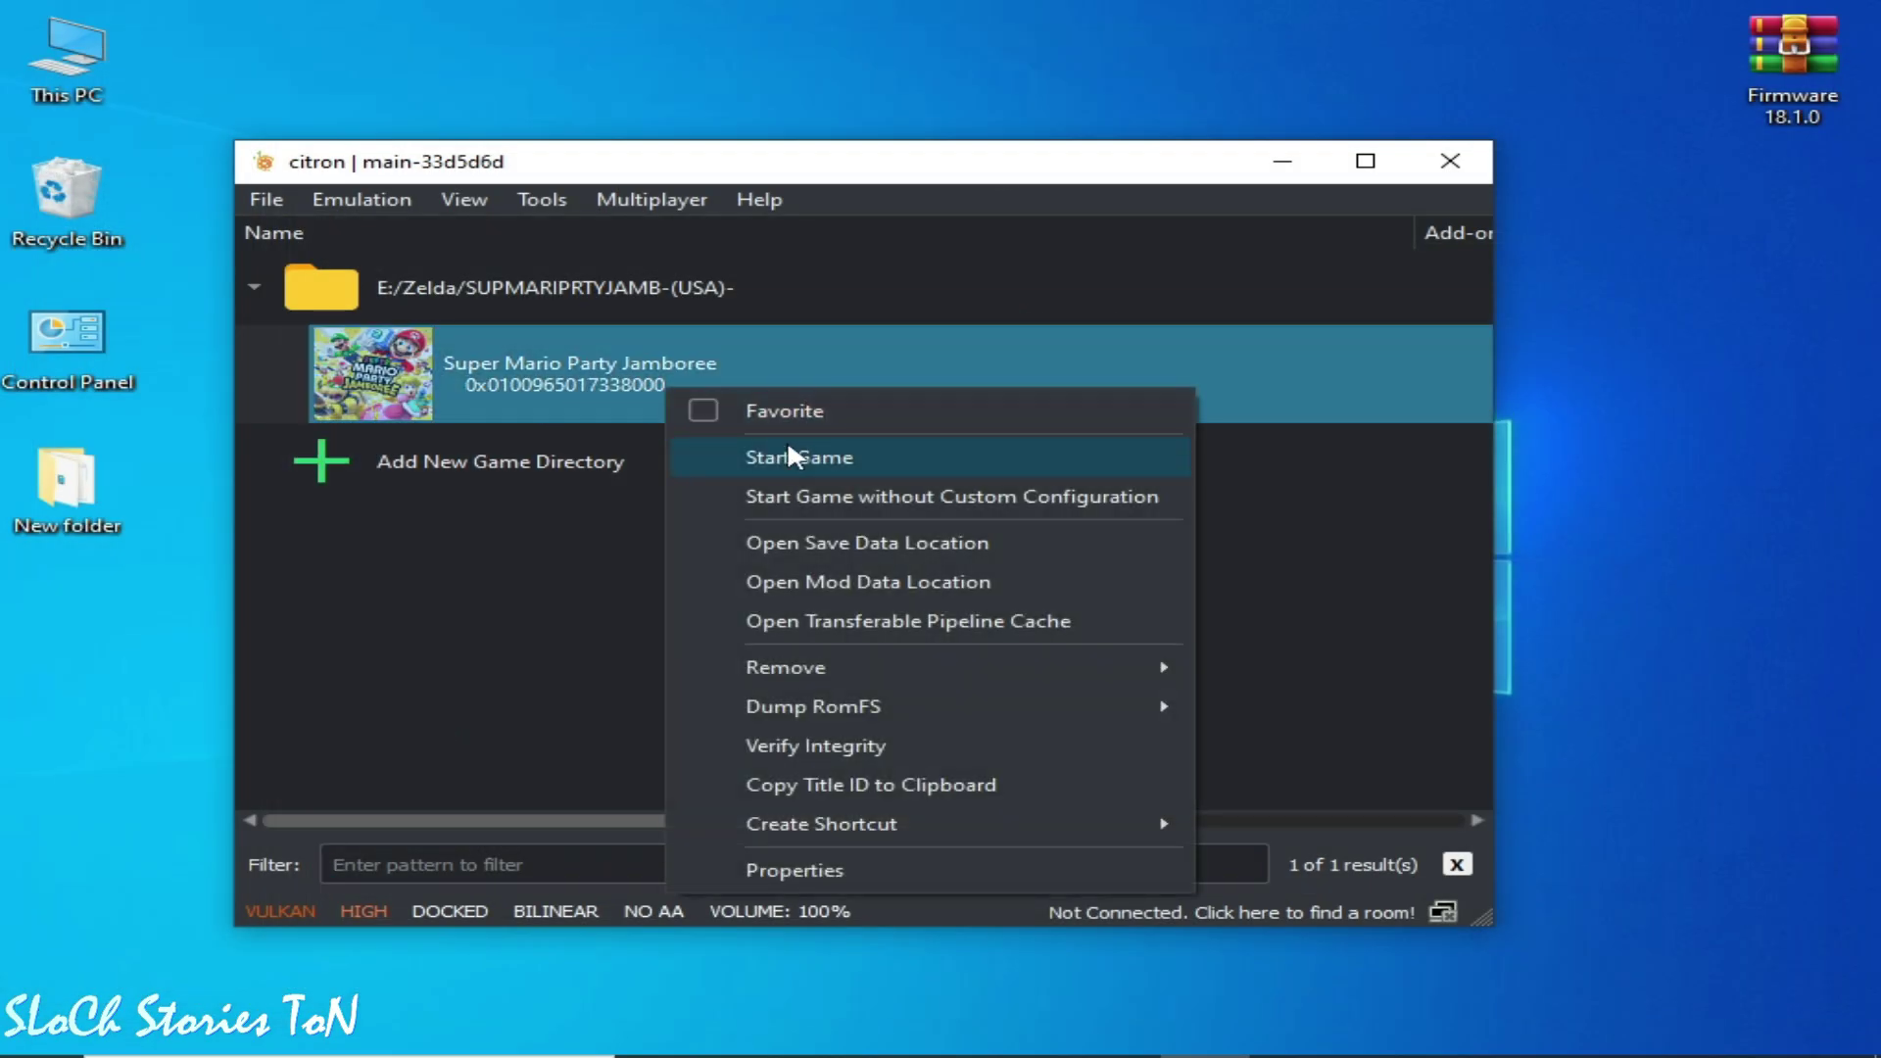
{"action": "left_click", "coordinate": [511, 639]}
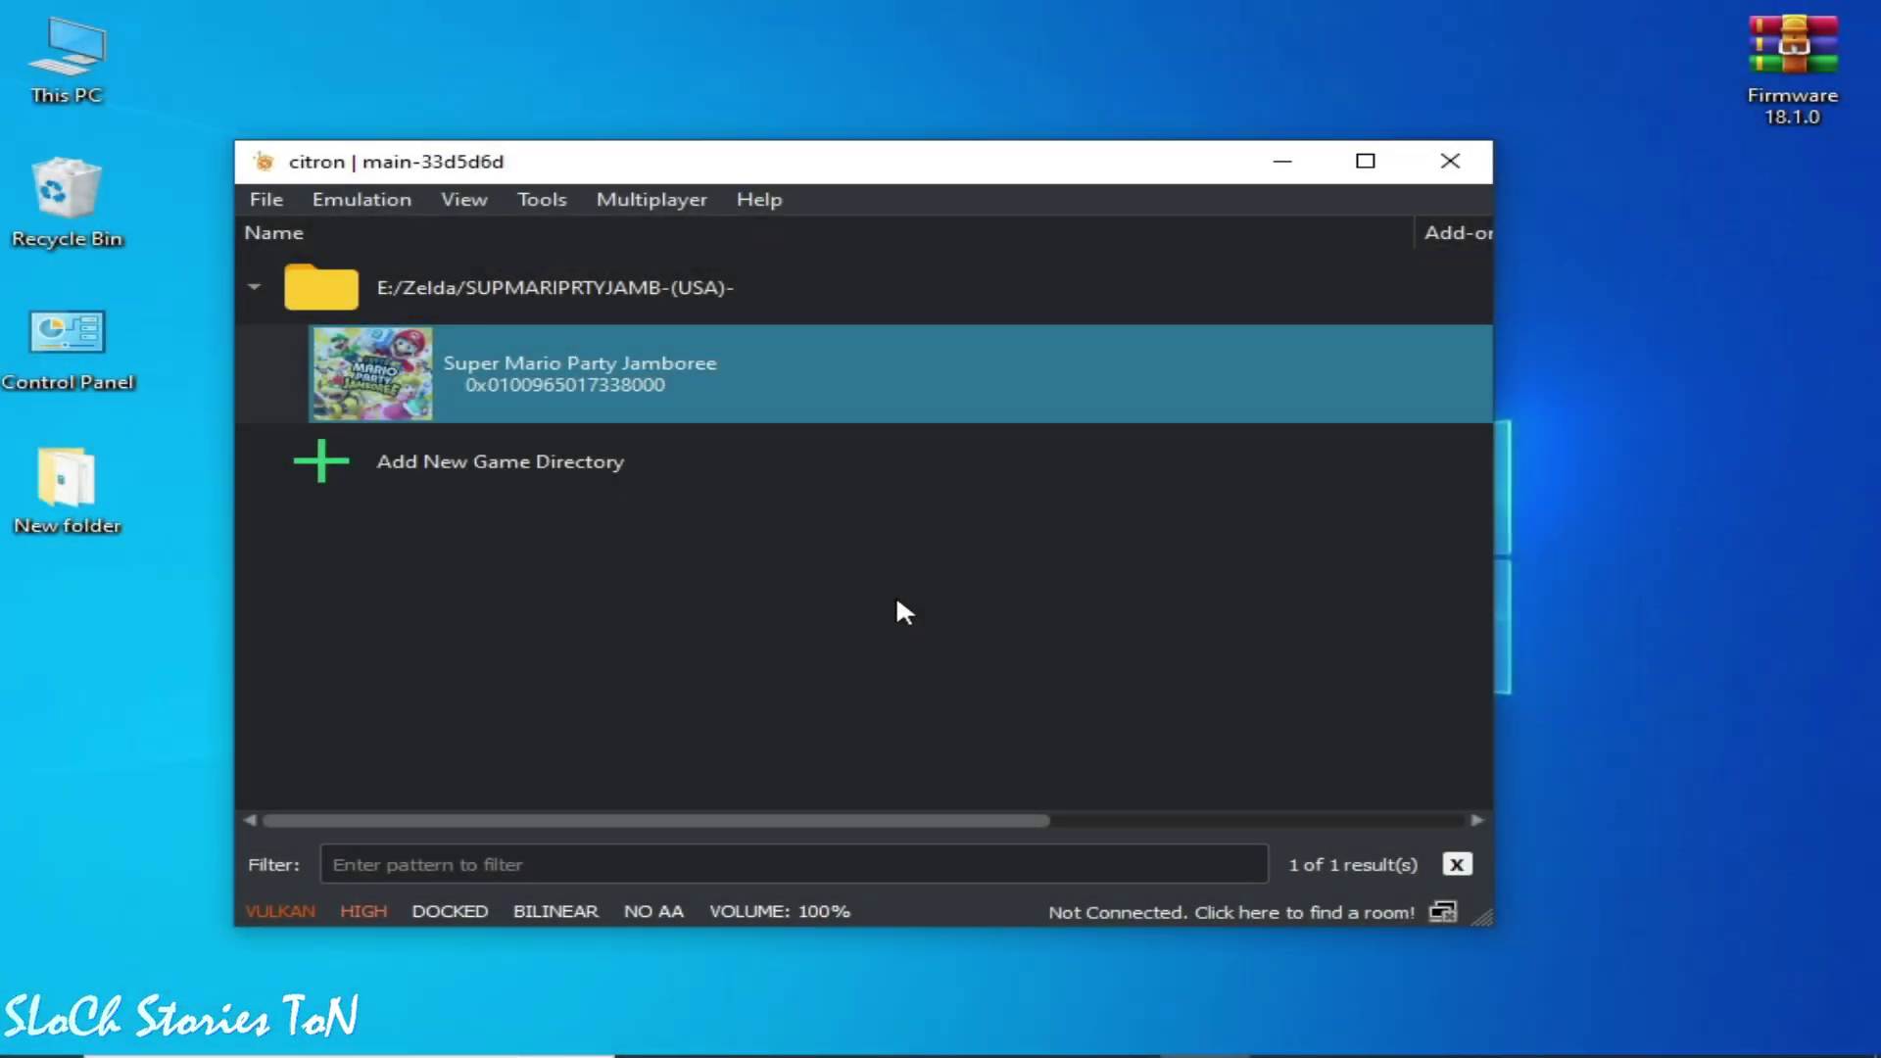
{"action": "left_click", "coordinate": [349, 201]}
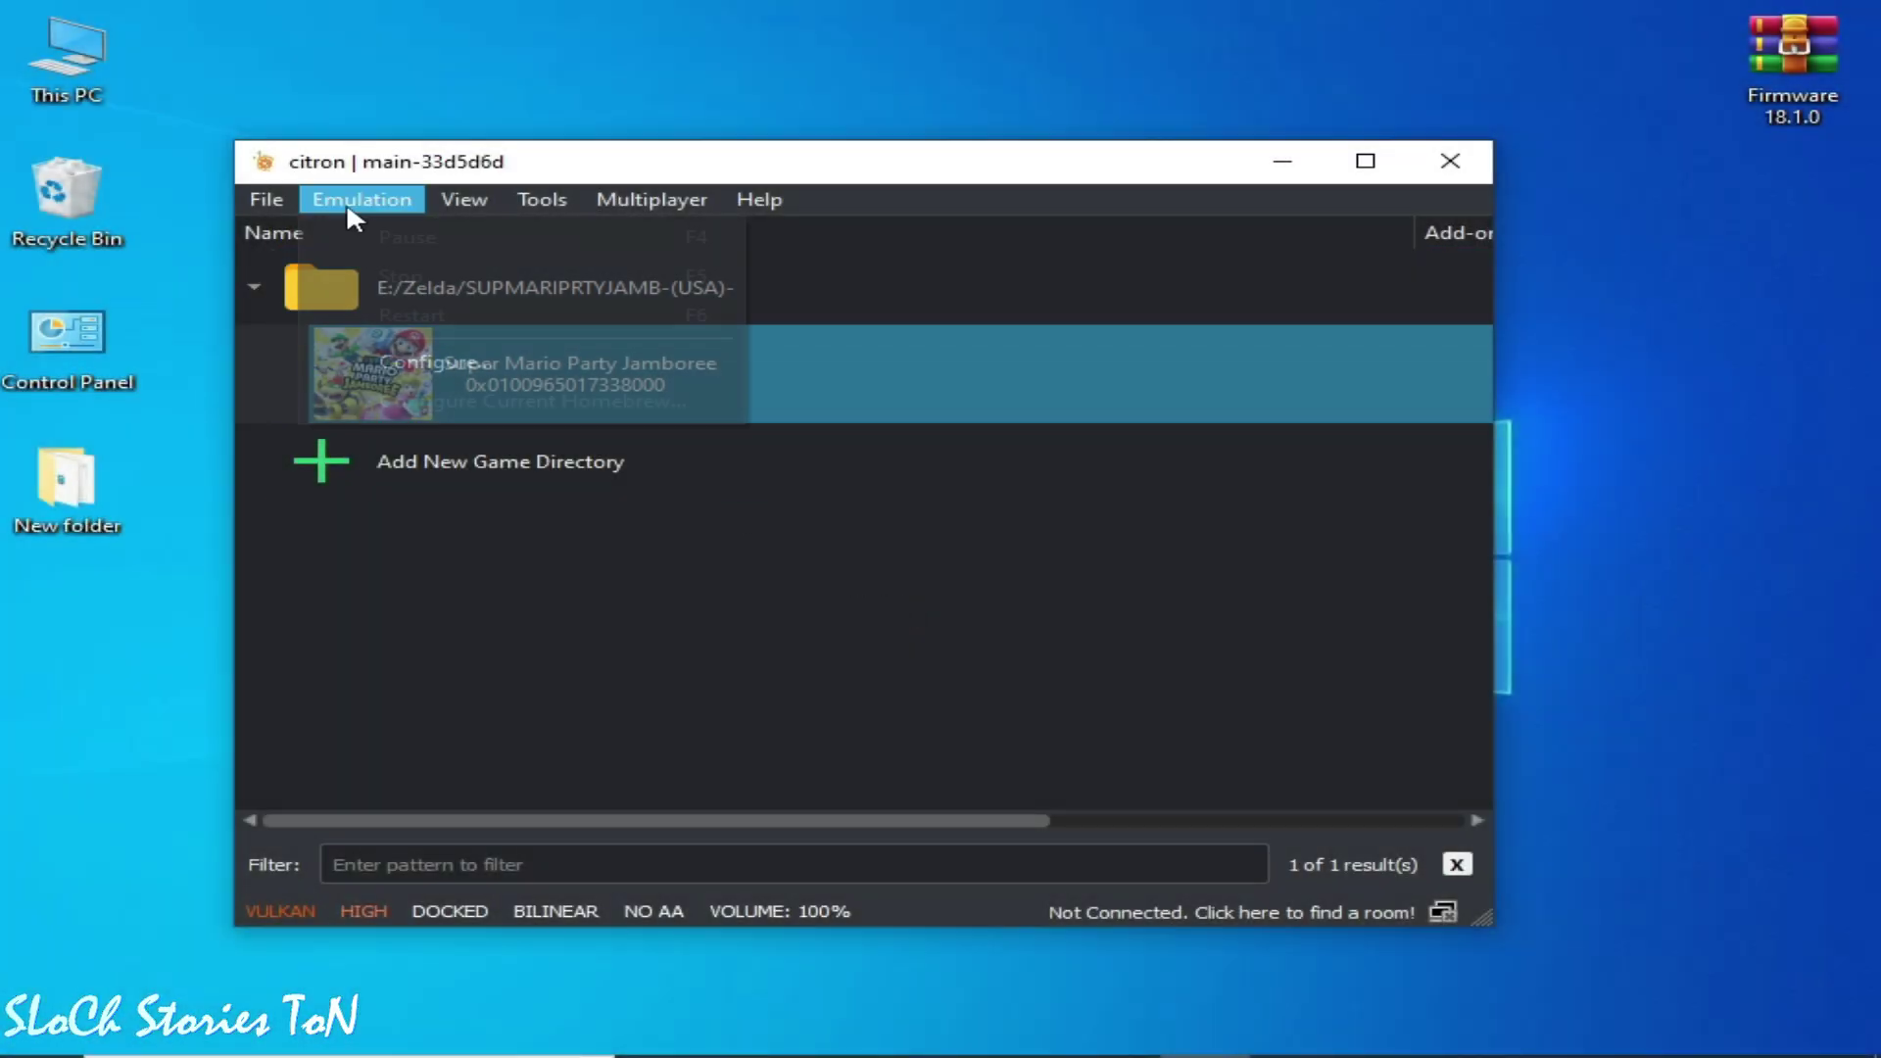
{"action": "left_click", "coordinate": [407, 365]}
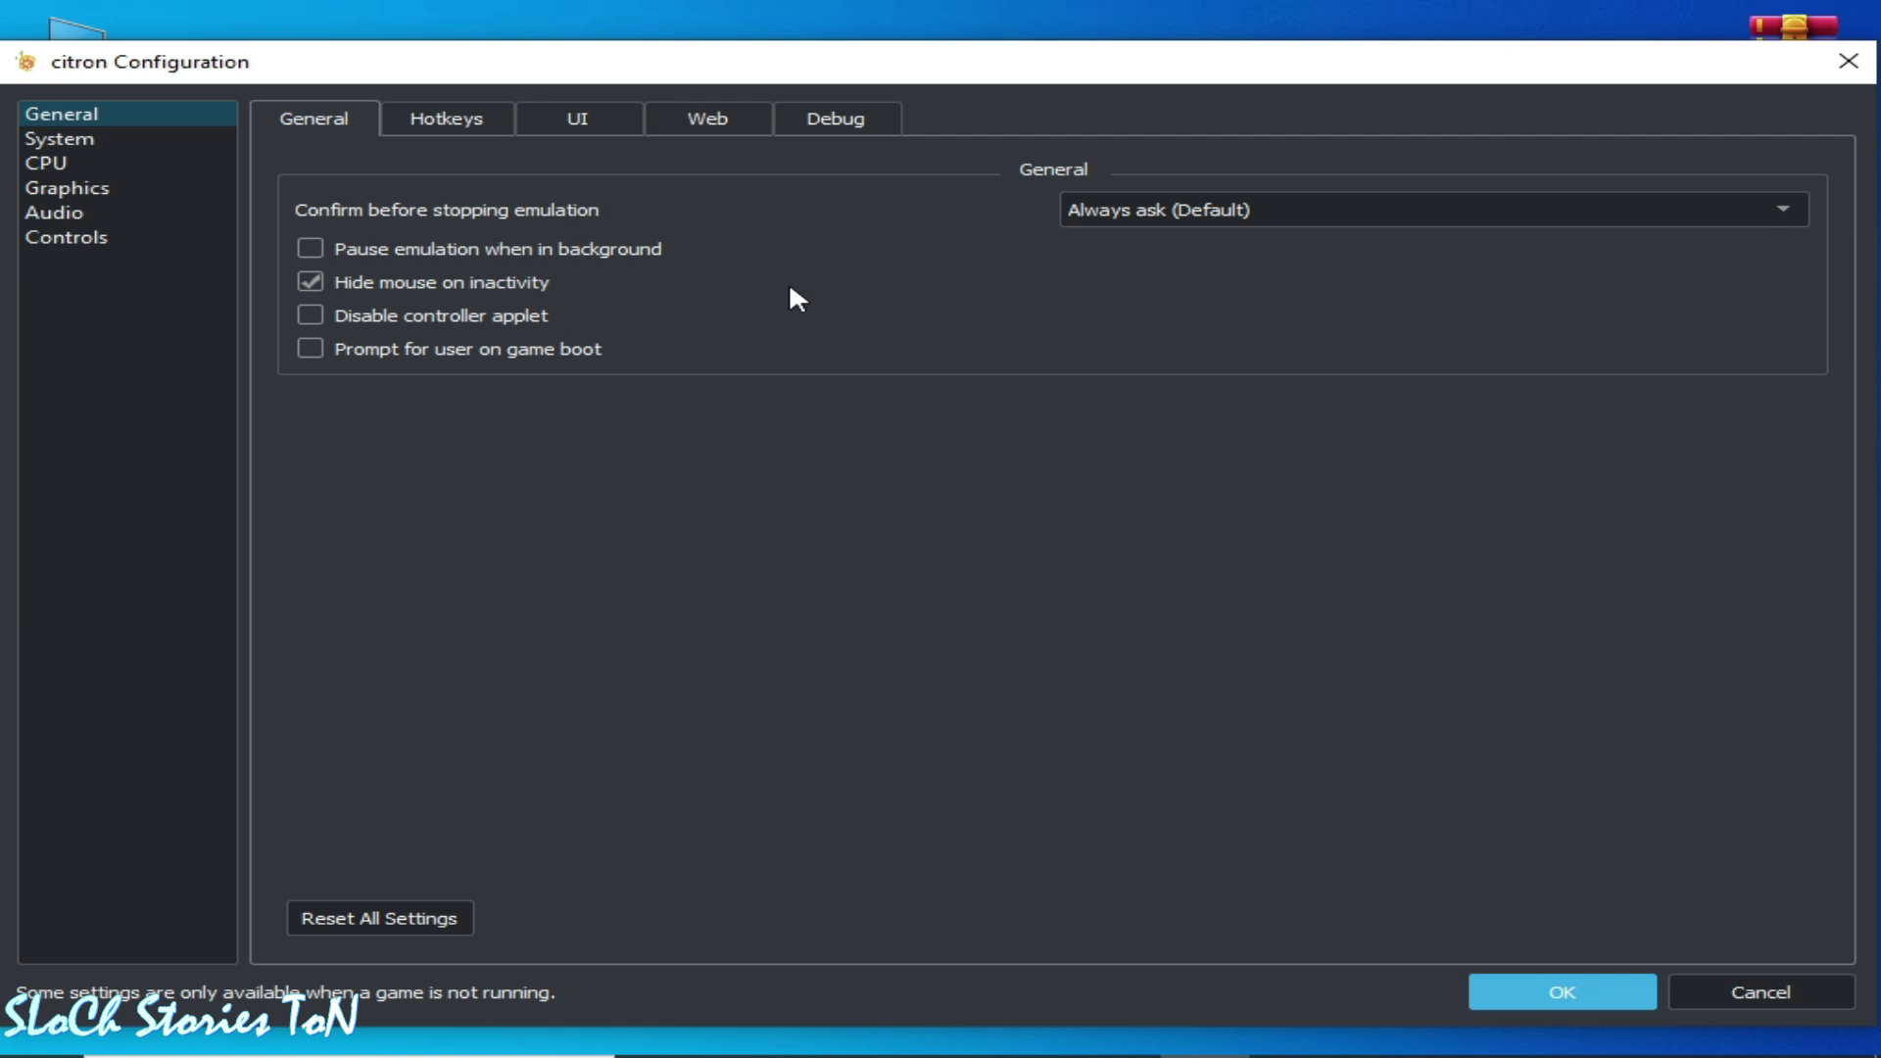
{"action": "left_click", "coordinate": [106, 189]}
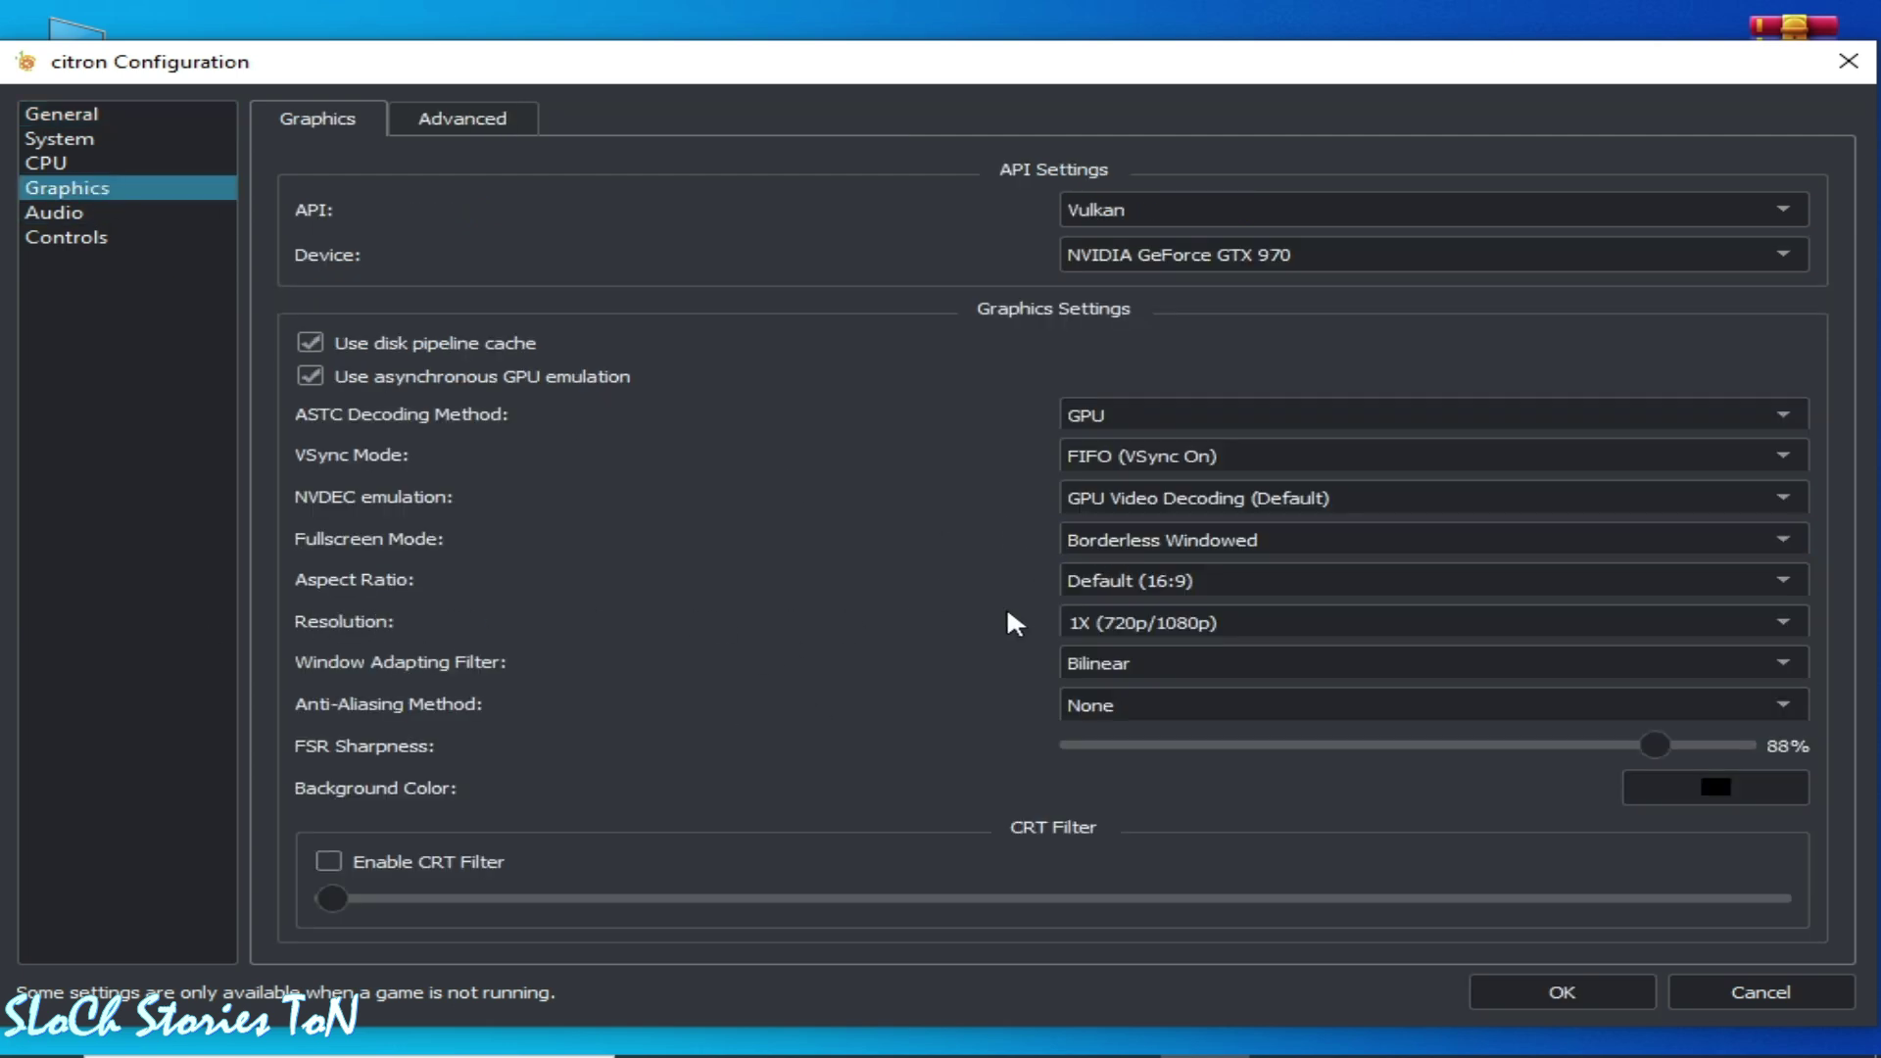
- Keep resolution at 1X and ASTC decoding on GPU, then show Advanced graphics
{"action": "left_click", "coordinate": [1126, 623]}
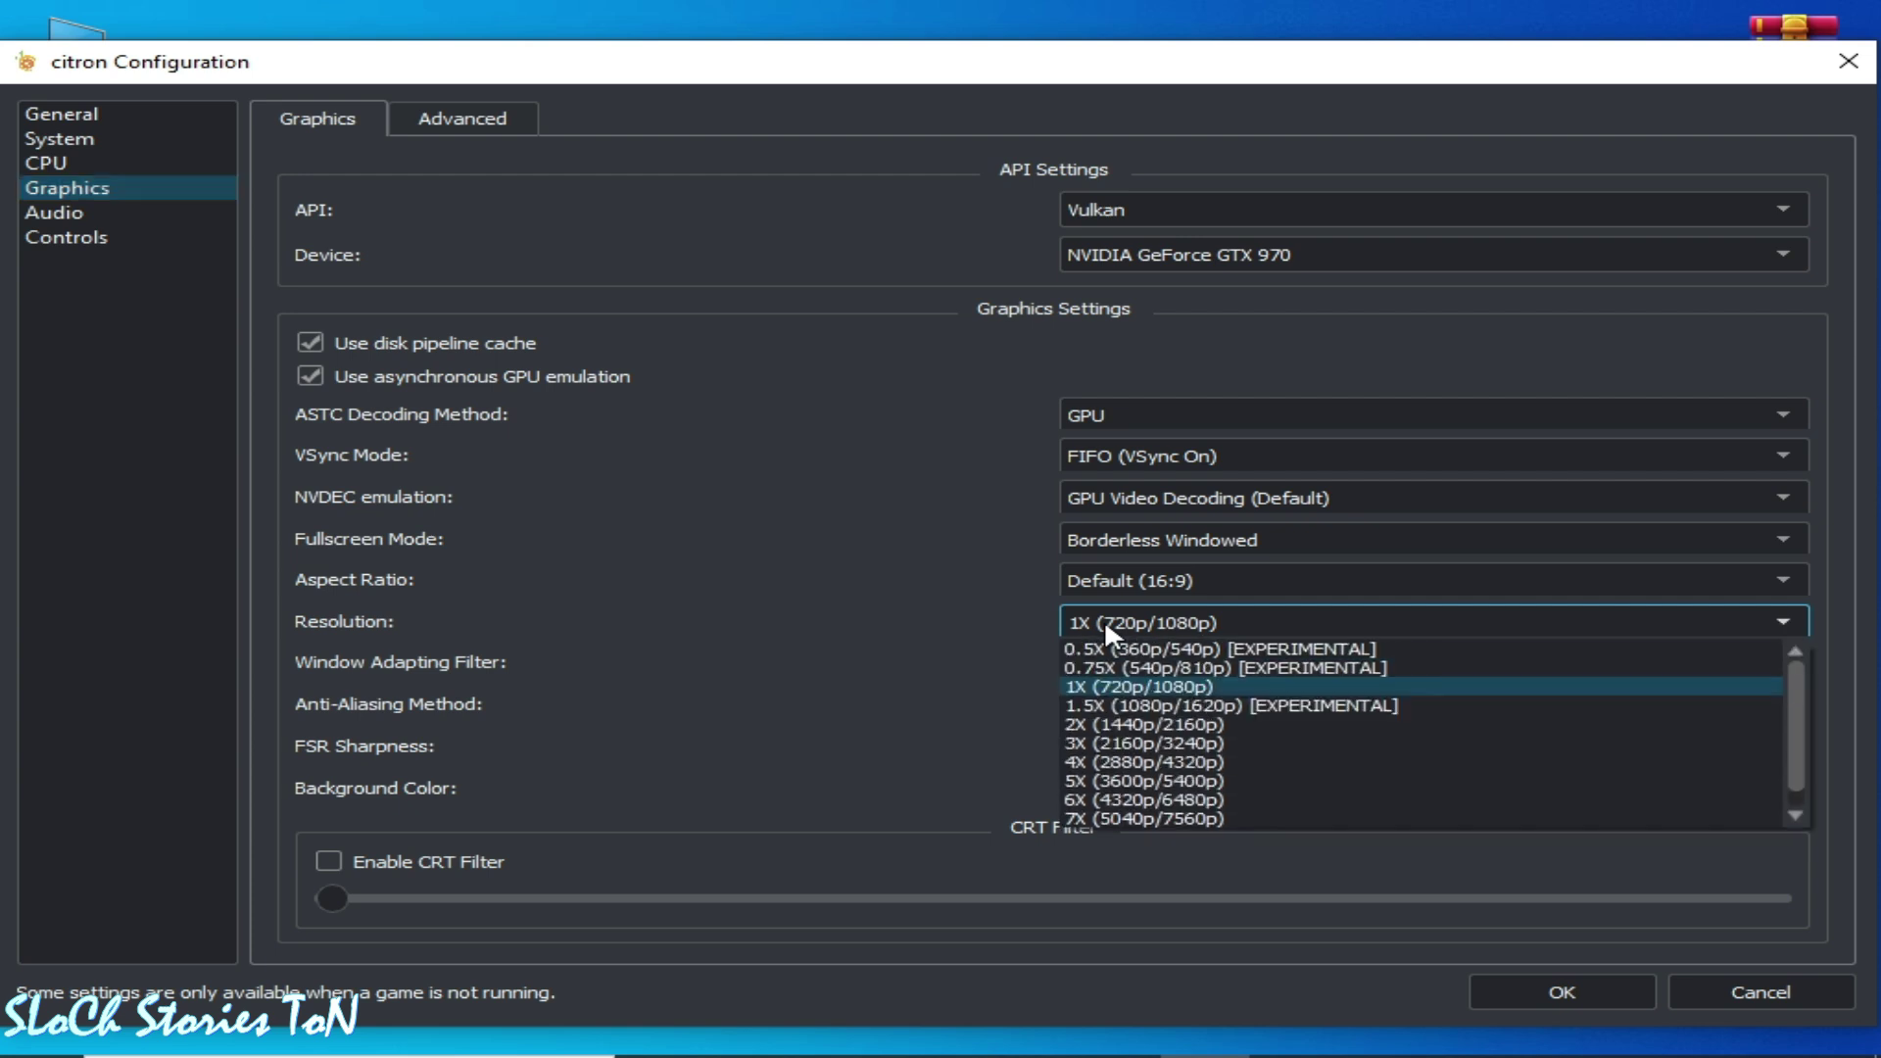
{"action": "left_click", "coordinate": [1107, 683]}
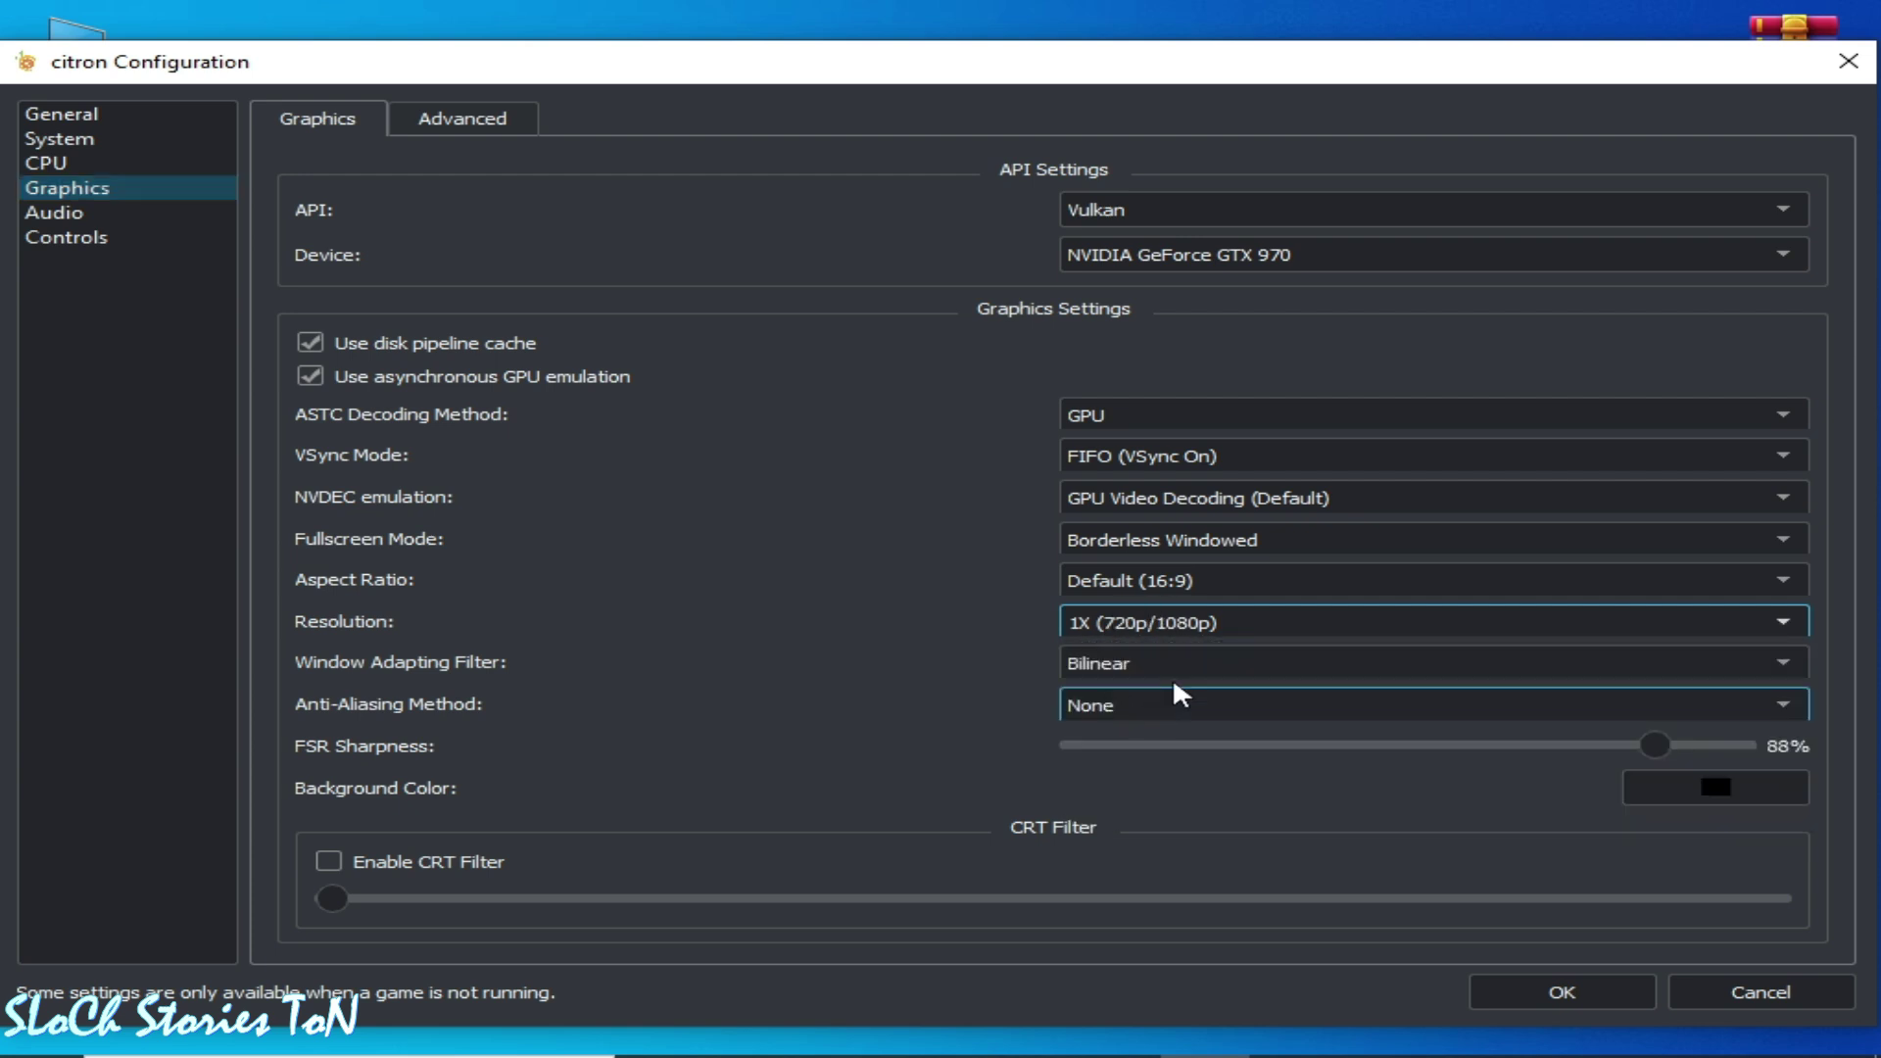
{"action": "left_click", "coordinate": [1124, 620]}
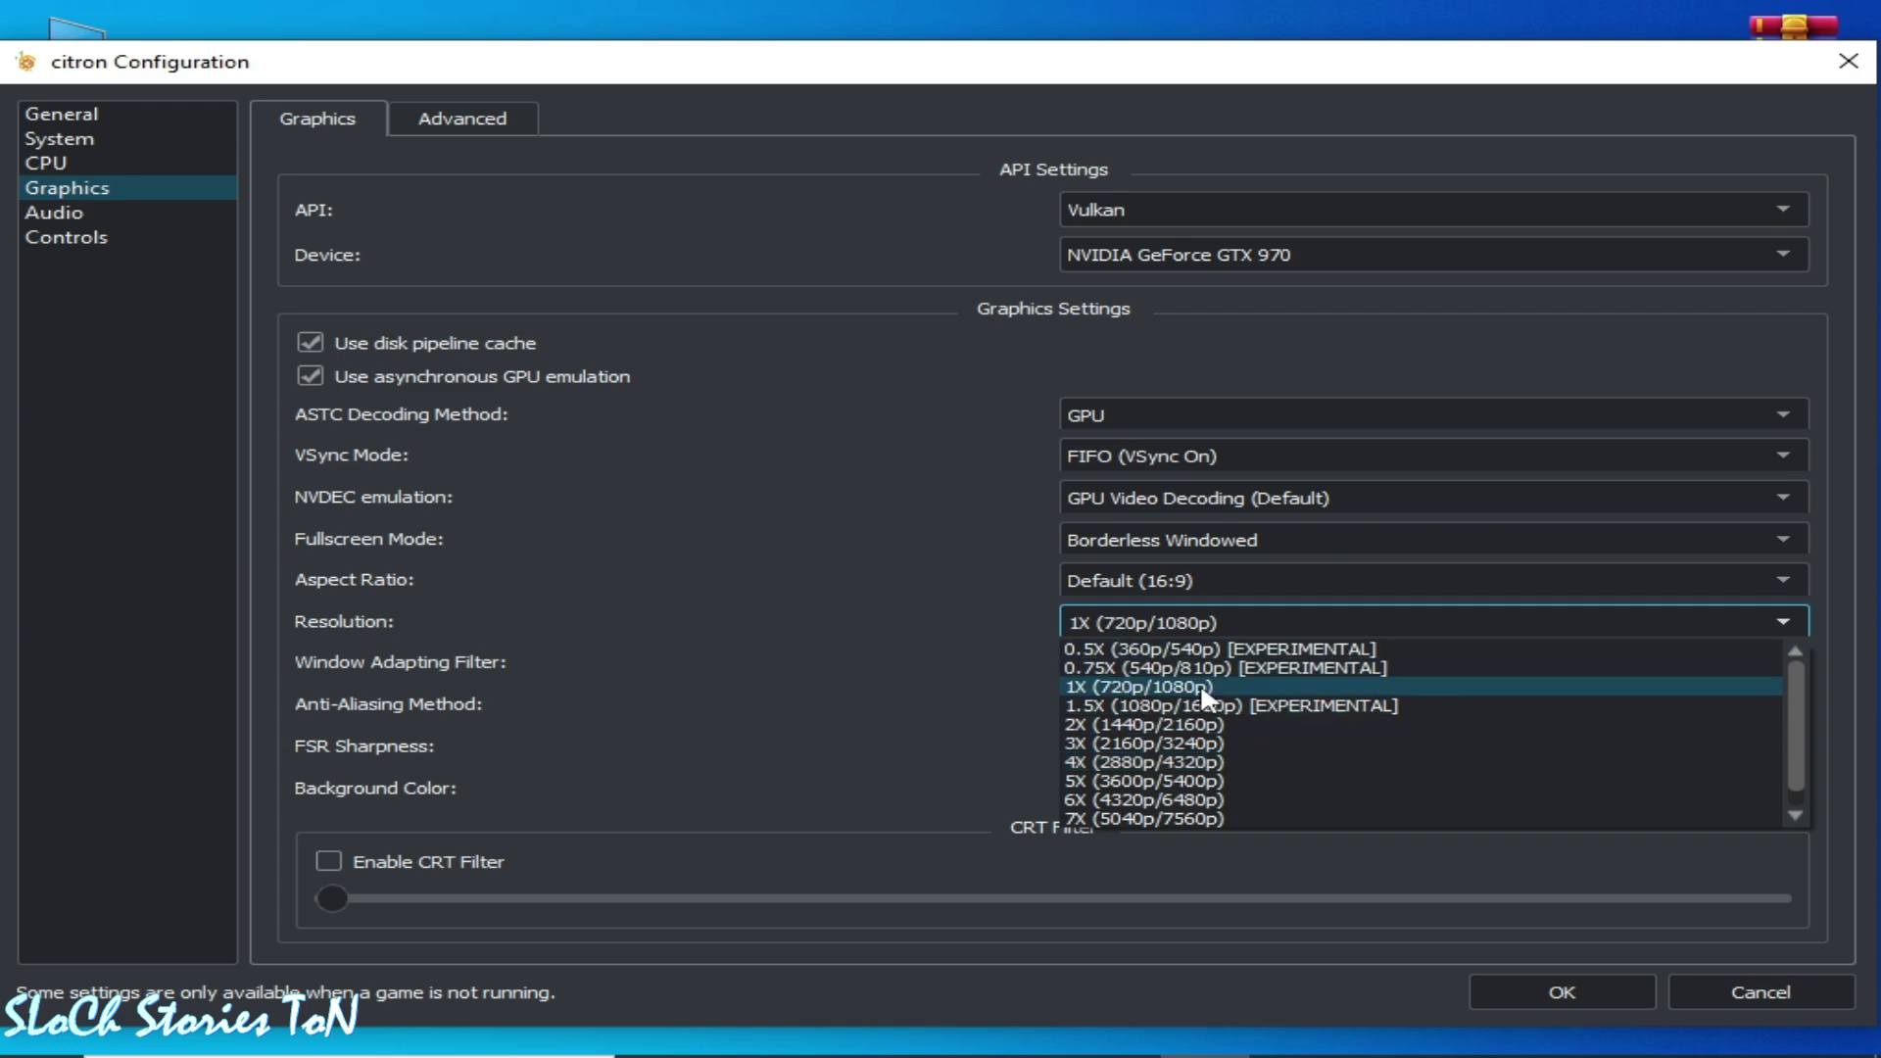
{"action": "left_click", "coordinate": [1133, 621]}
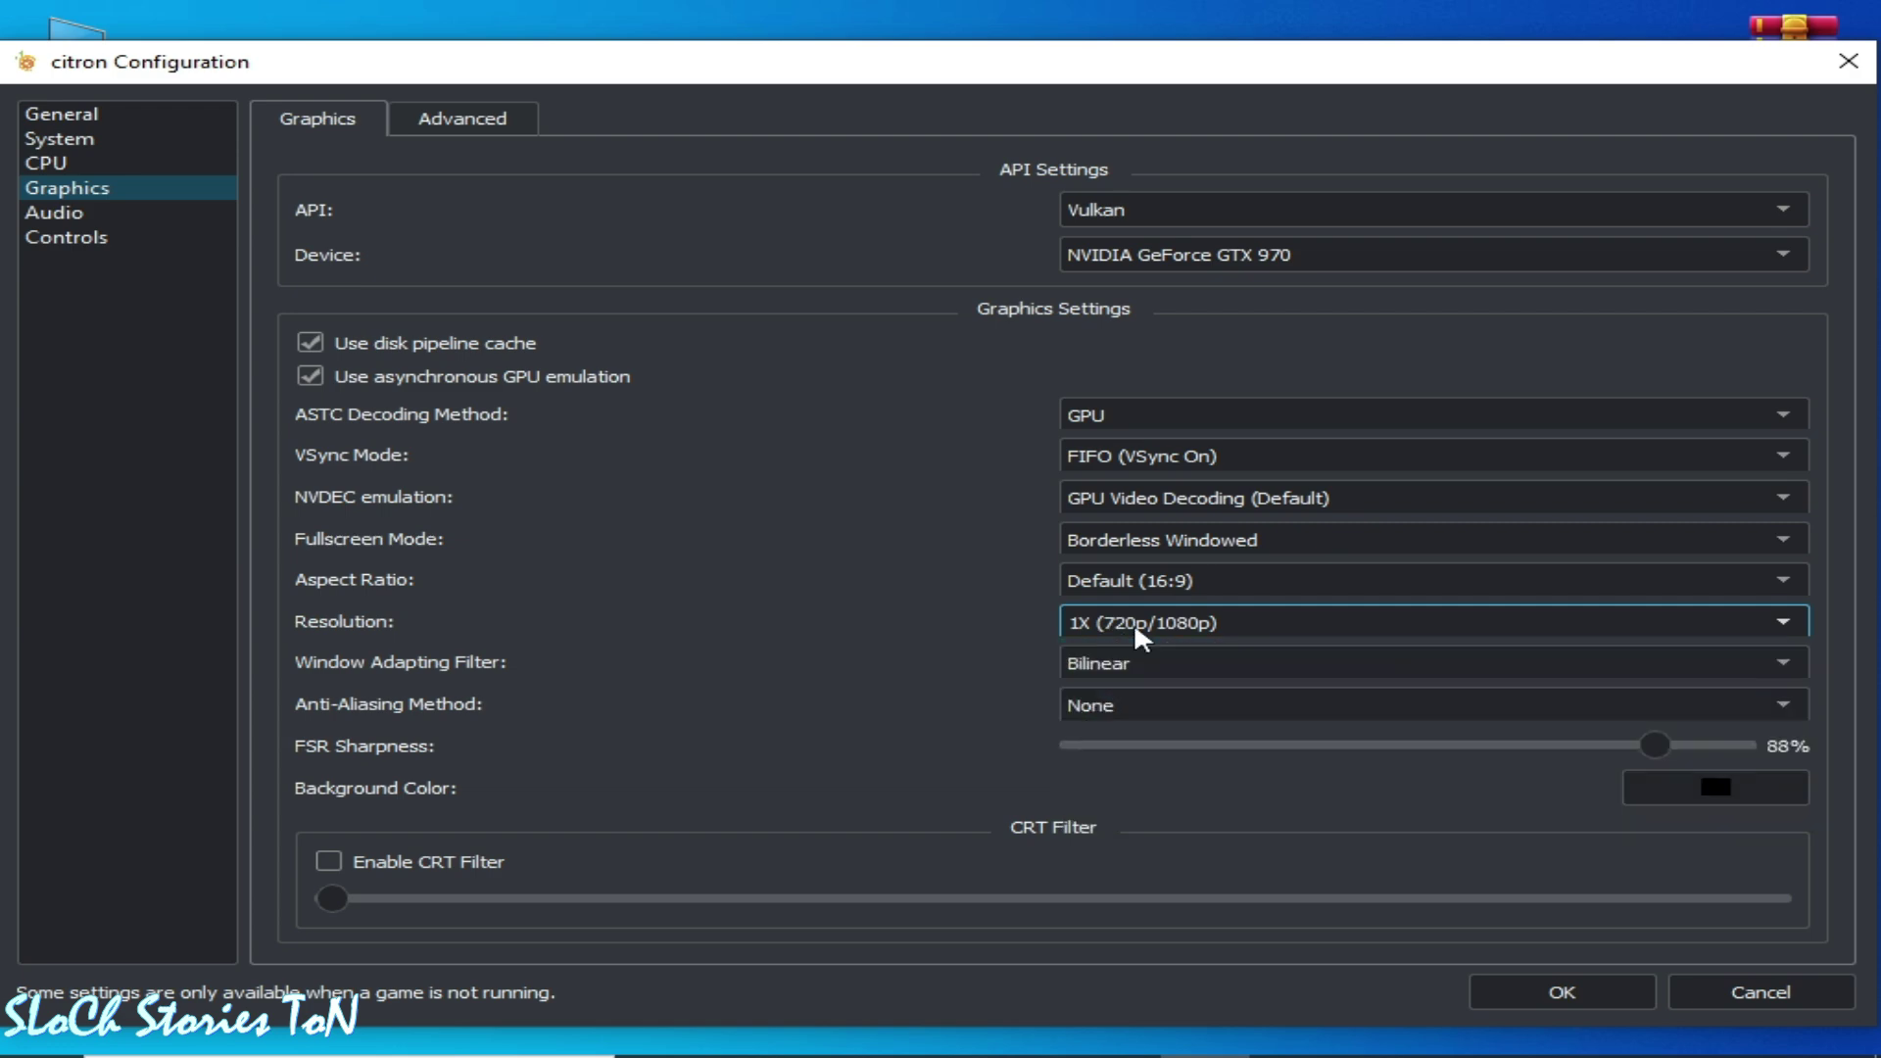
{"action": "left_click", "coordinate": [1175, 414]}
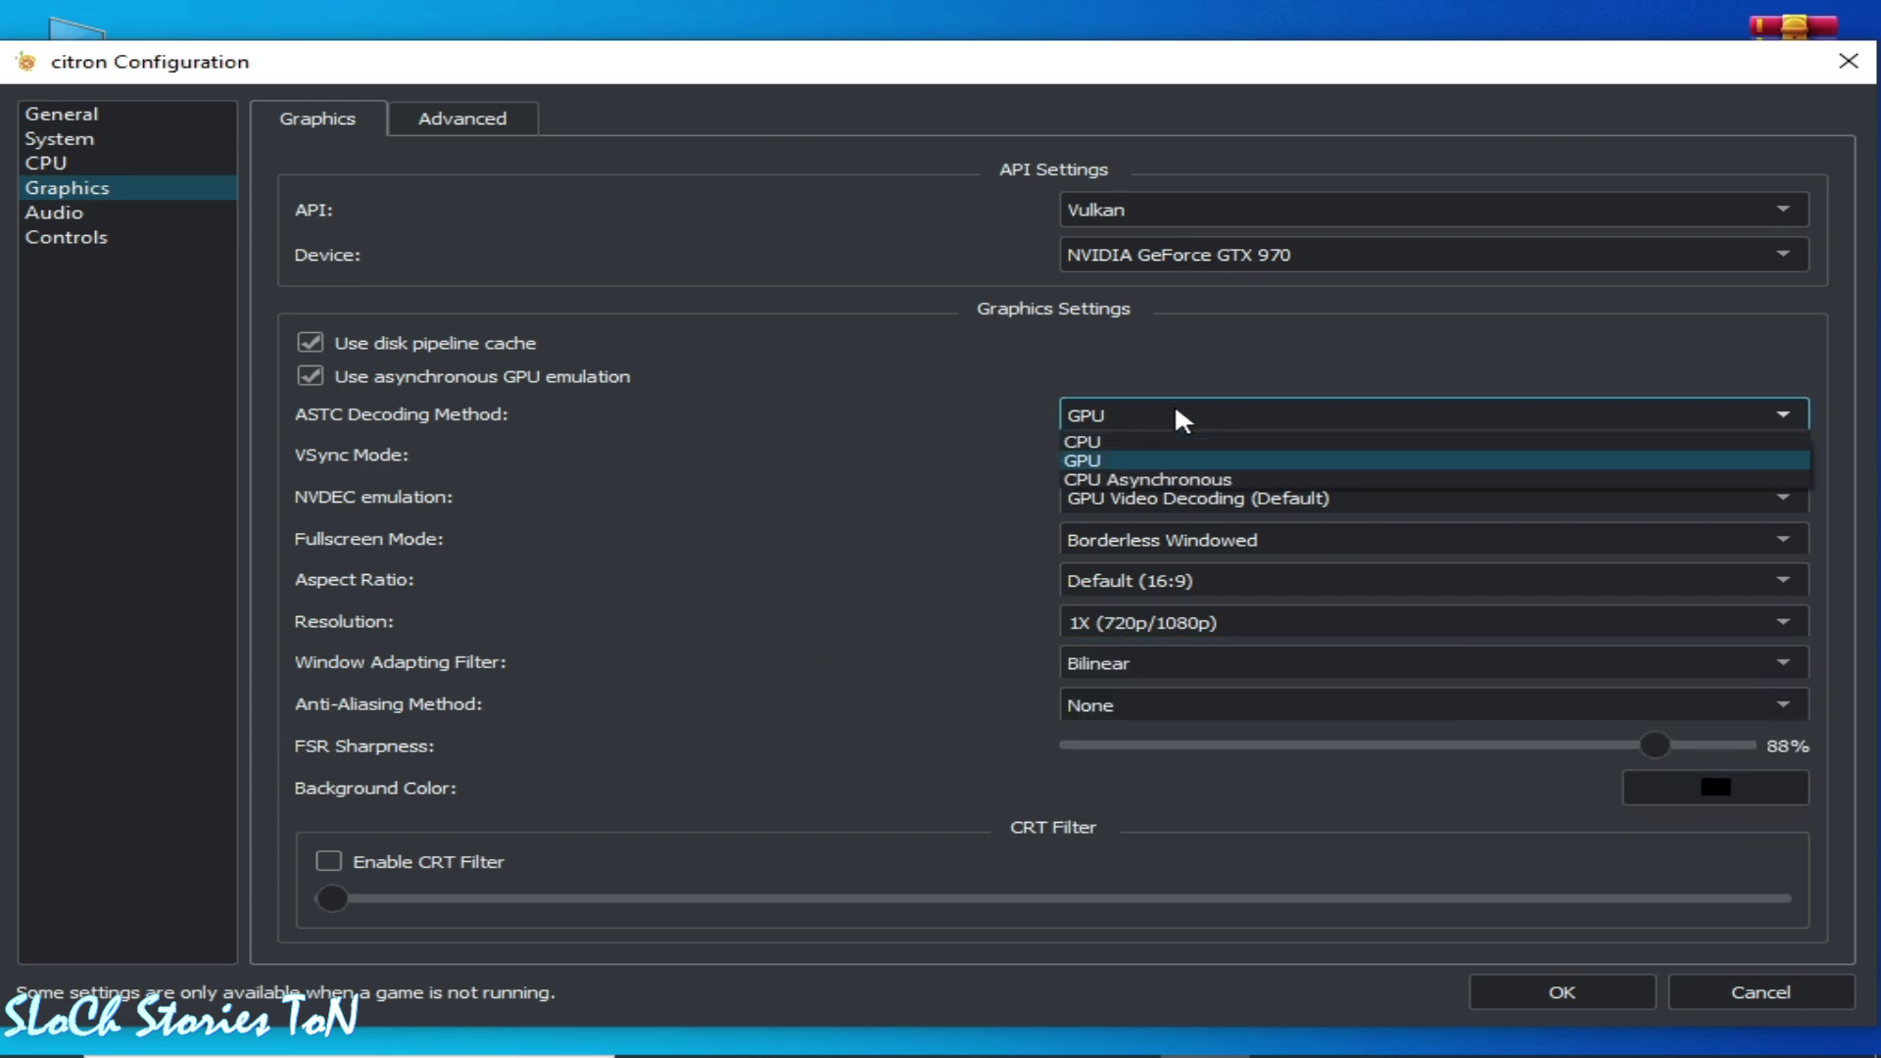
{"action": "left_click", "coordinate": [1075, 458]}
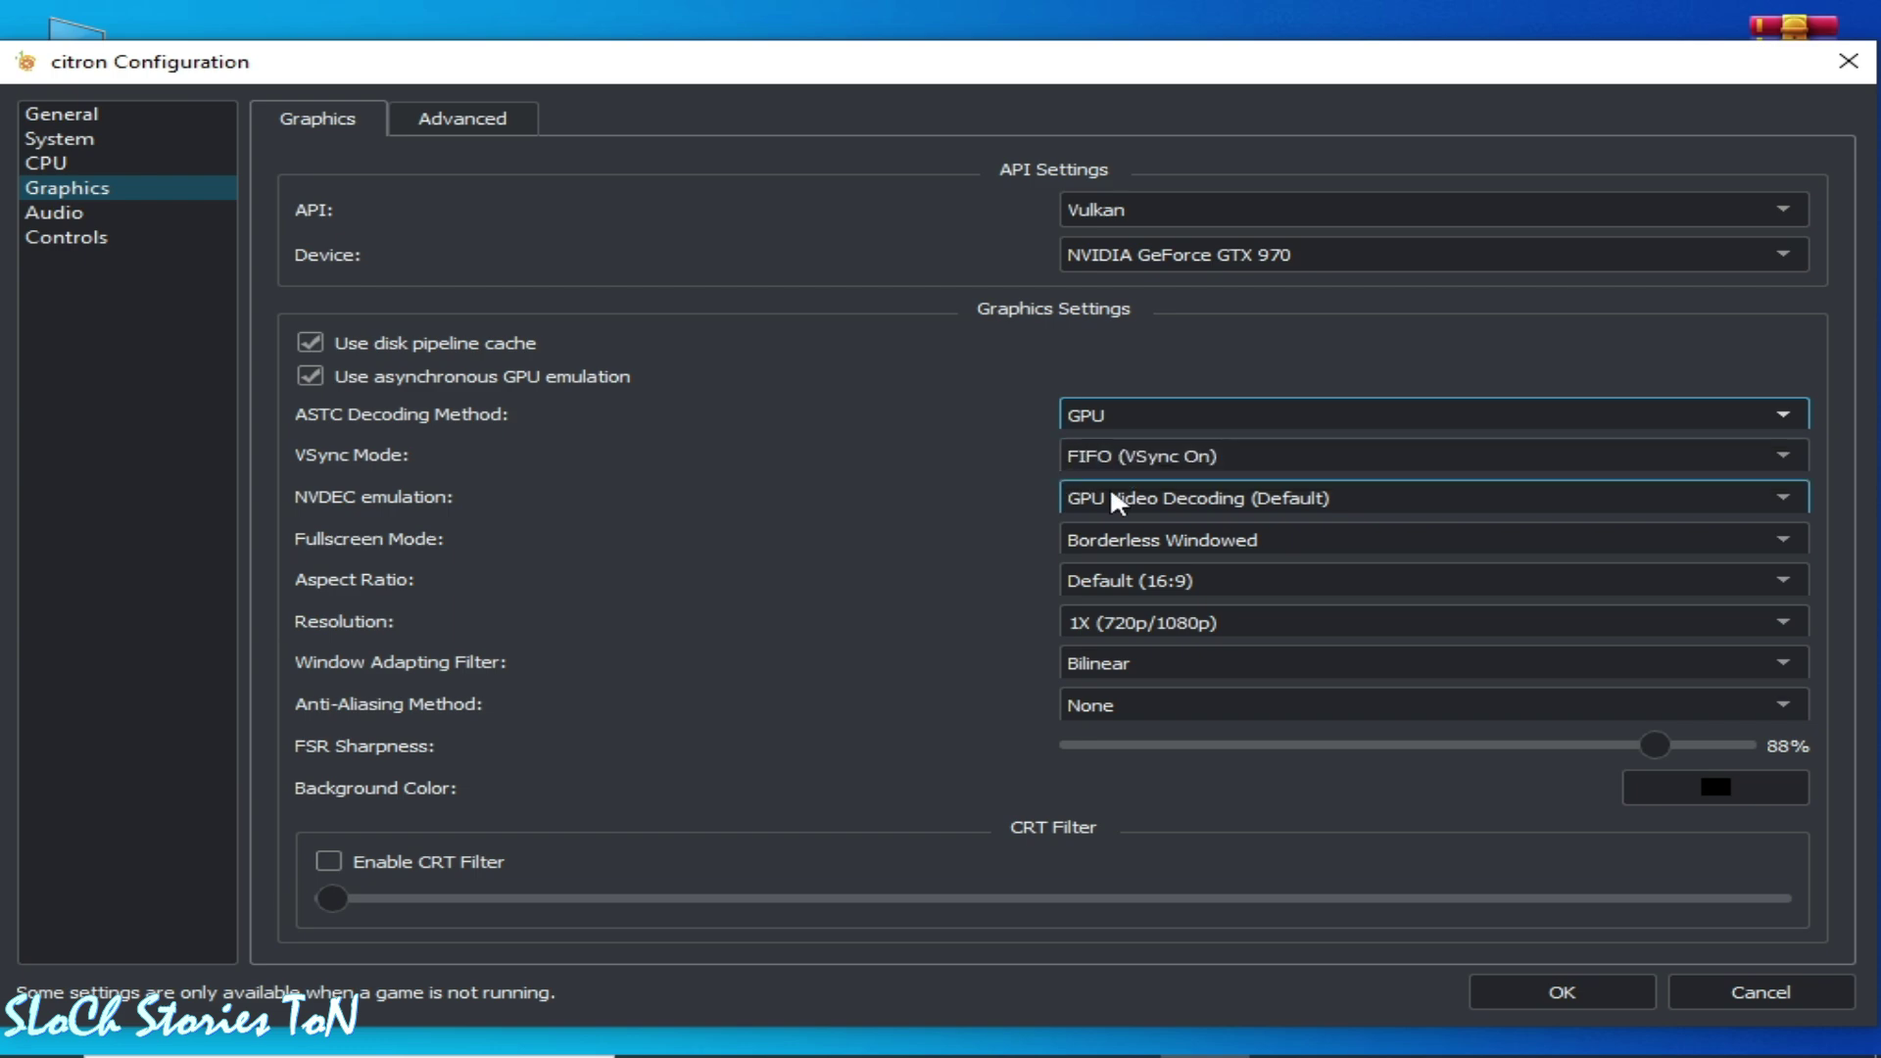
{"action": "left_click", "coordinate": [473, 117]}
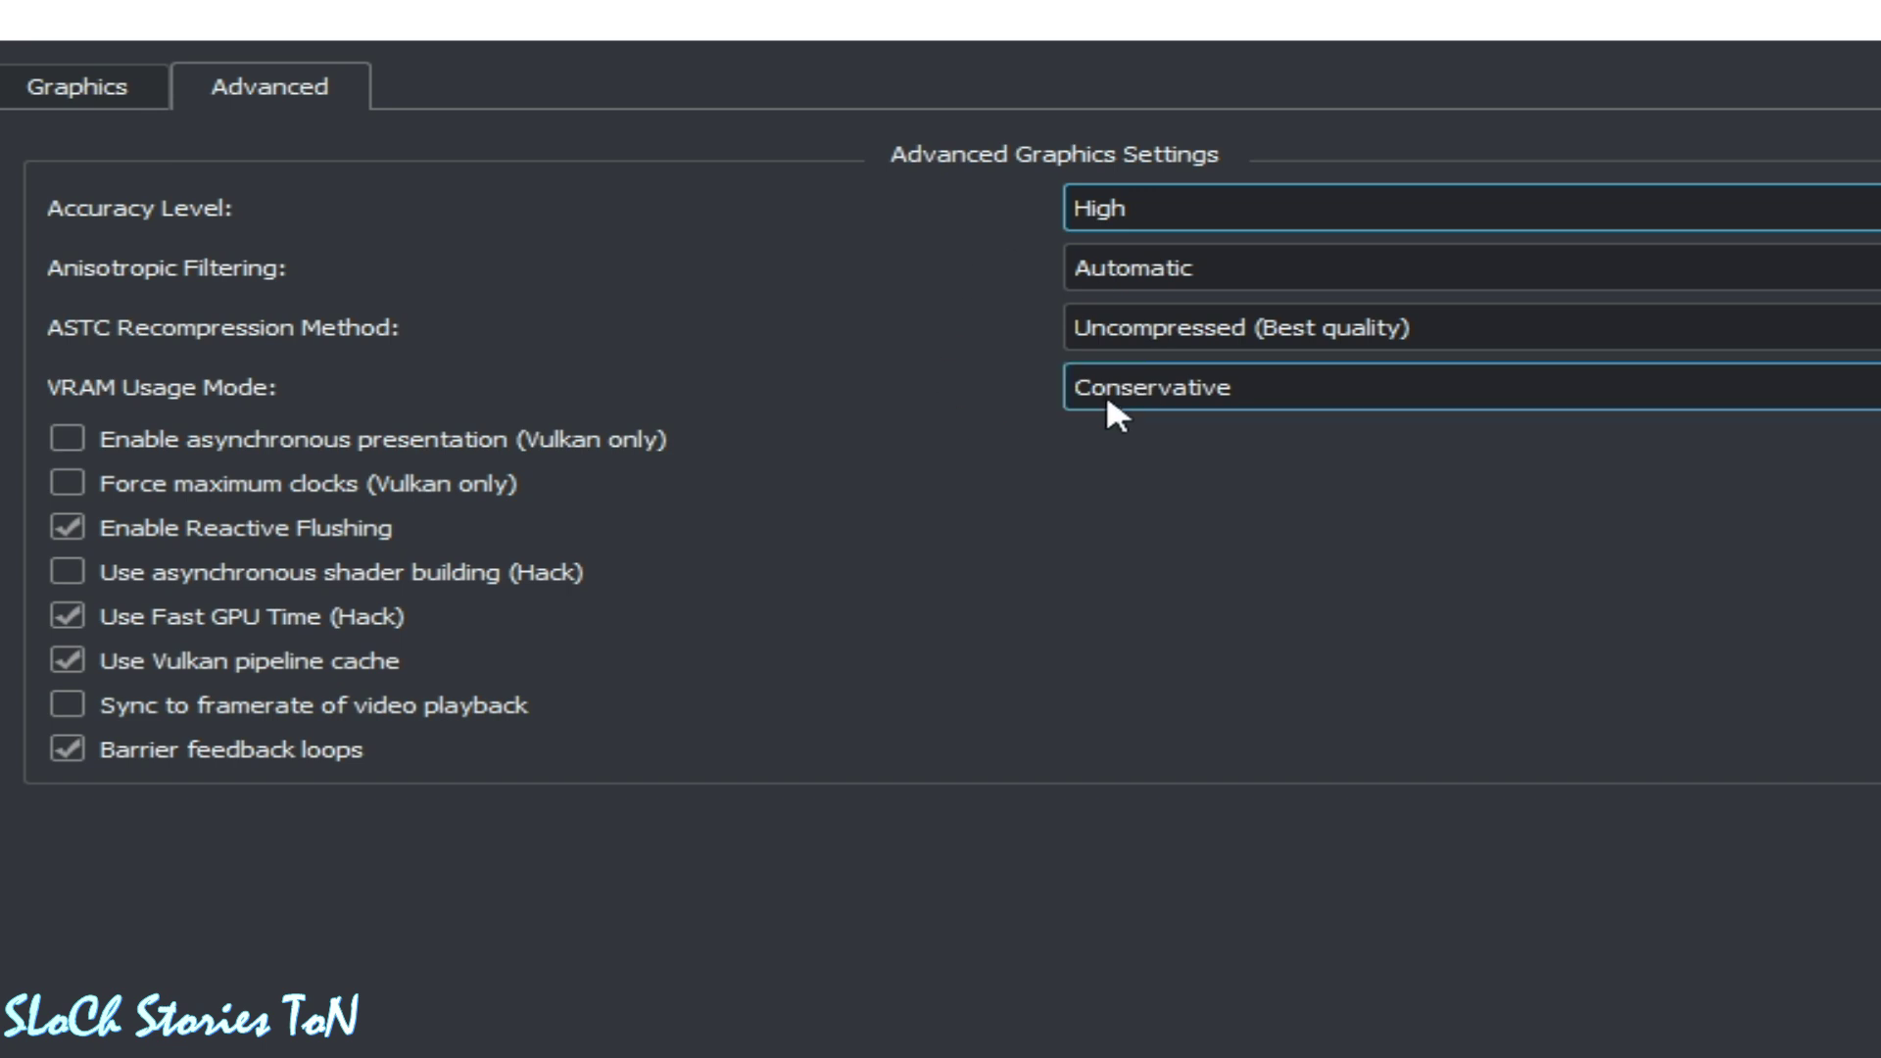
- Try the Extreme accuracy level, then set it back to High
{"action": "left_click", "coordinate": [1113, 204]}
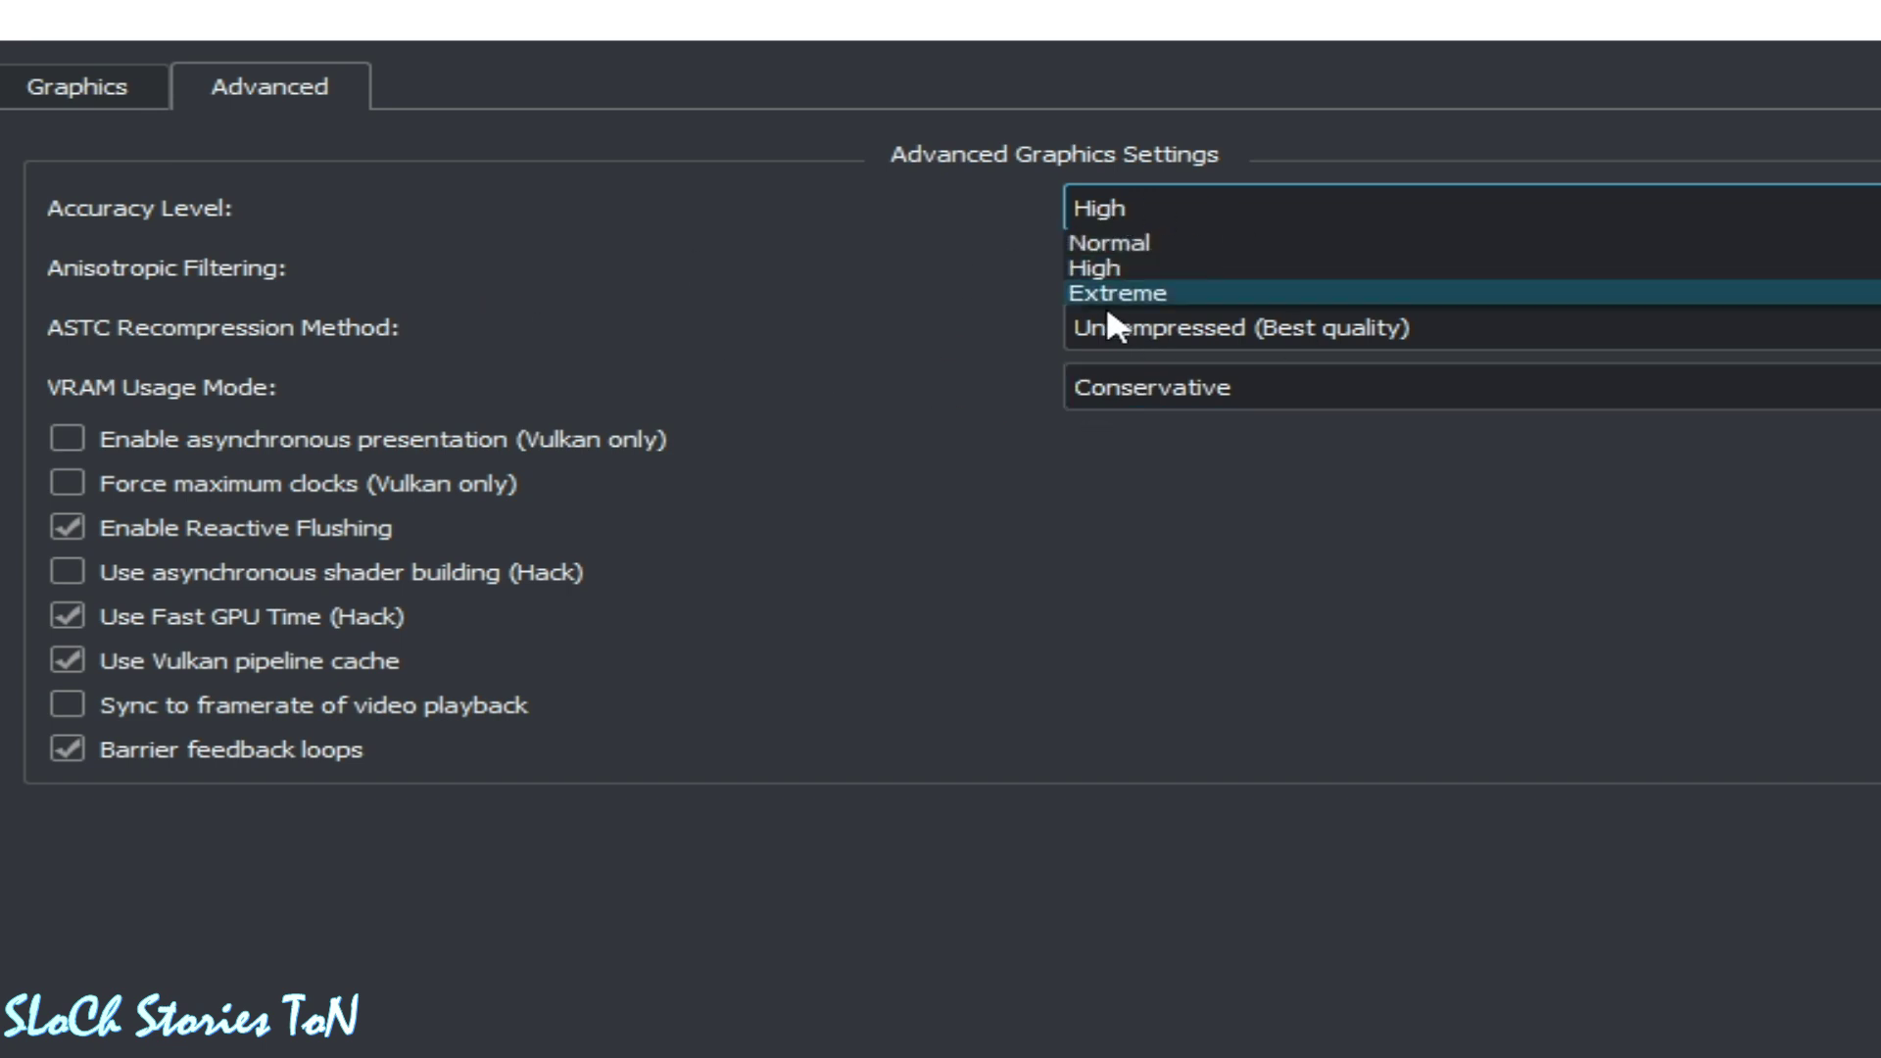
{"action": "left_click", "coordinate": [1103, 258]}
{"action": "left_click", "coordinate": [1107, 217]}
{"action": "left_click", "coordinate": [1173, 292]}
{"action": "left_click", "coordinate": [1156, 211]}
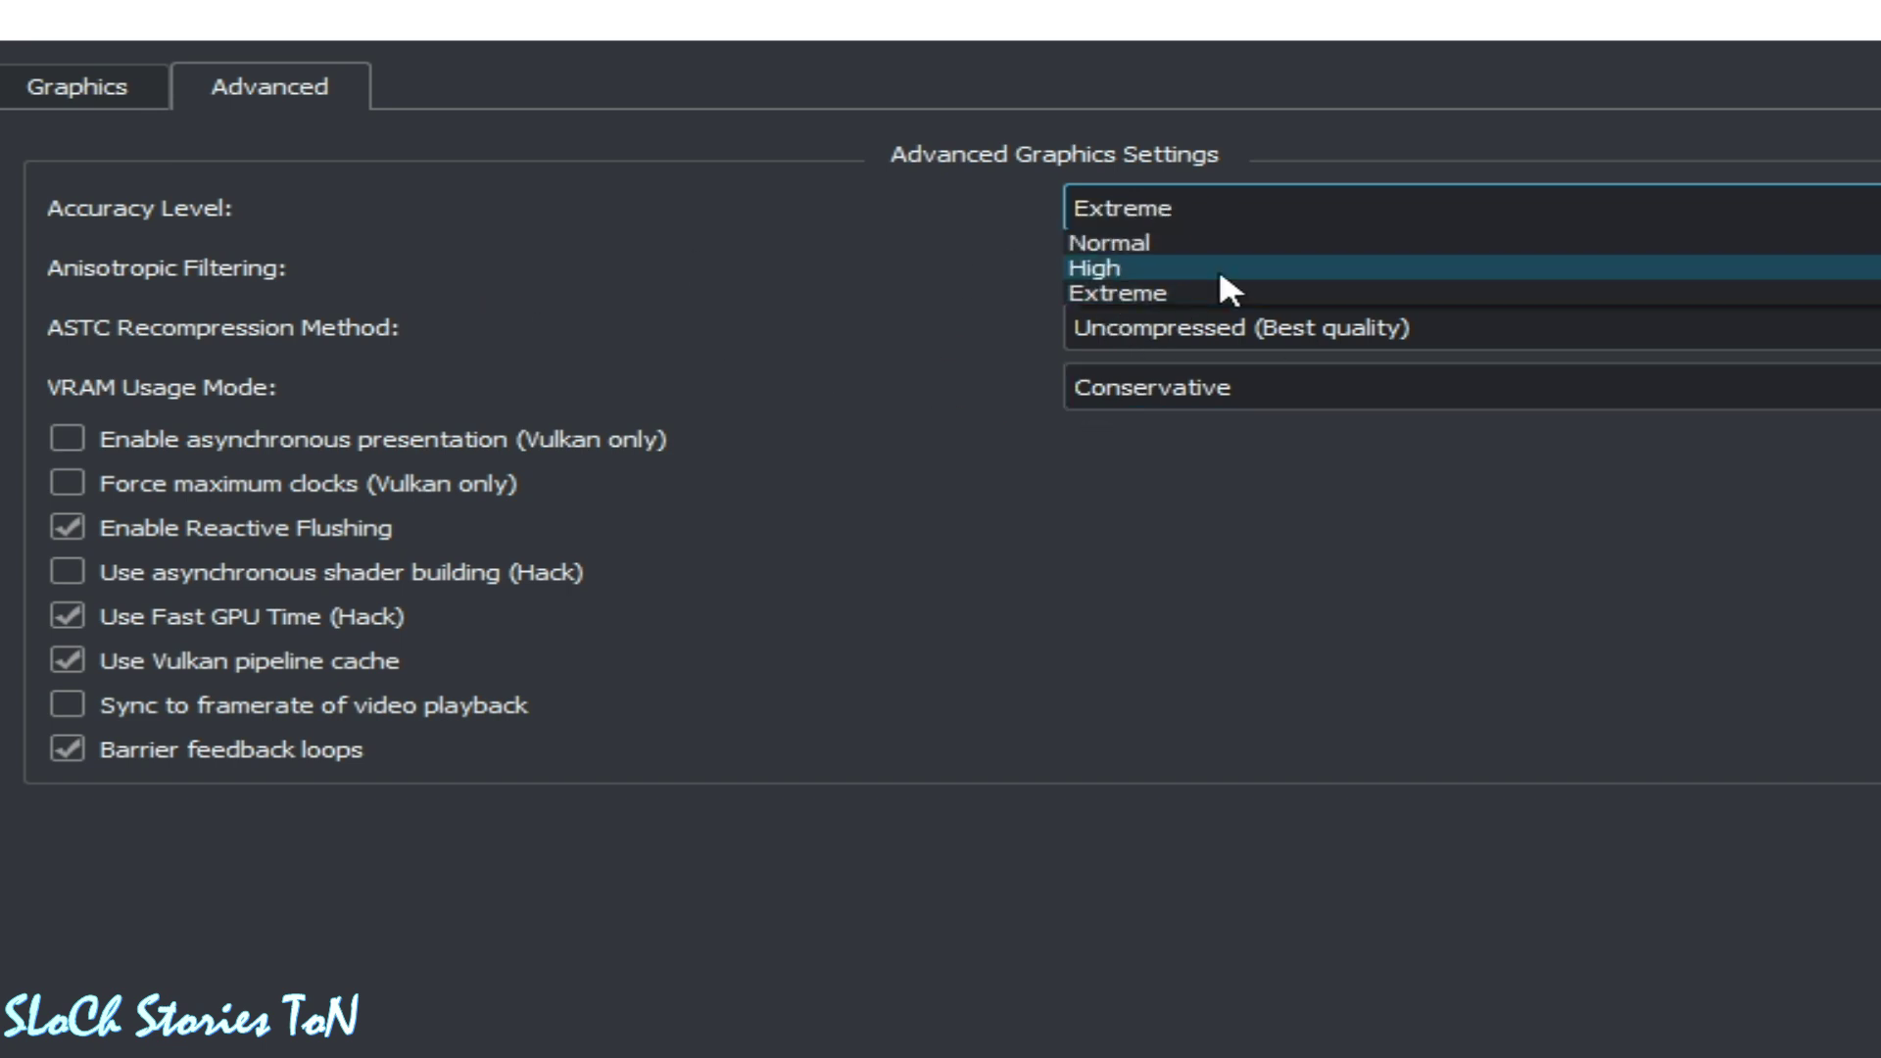
{"action": "left_click", "coordinate": [1085, 266]}
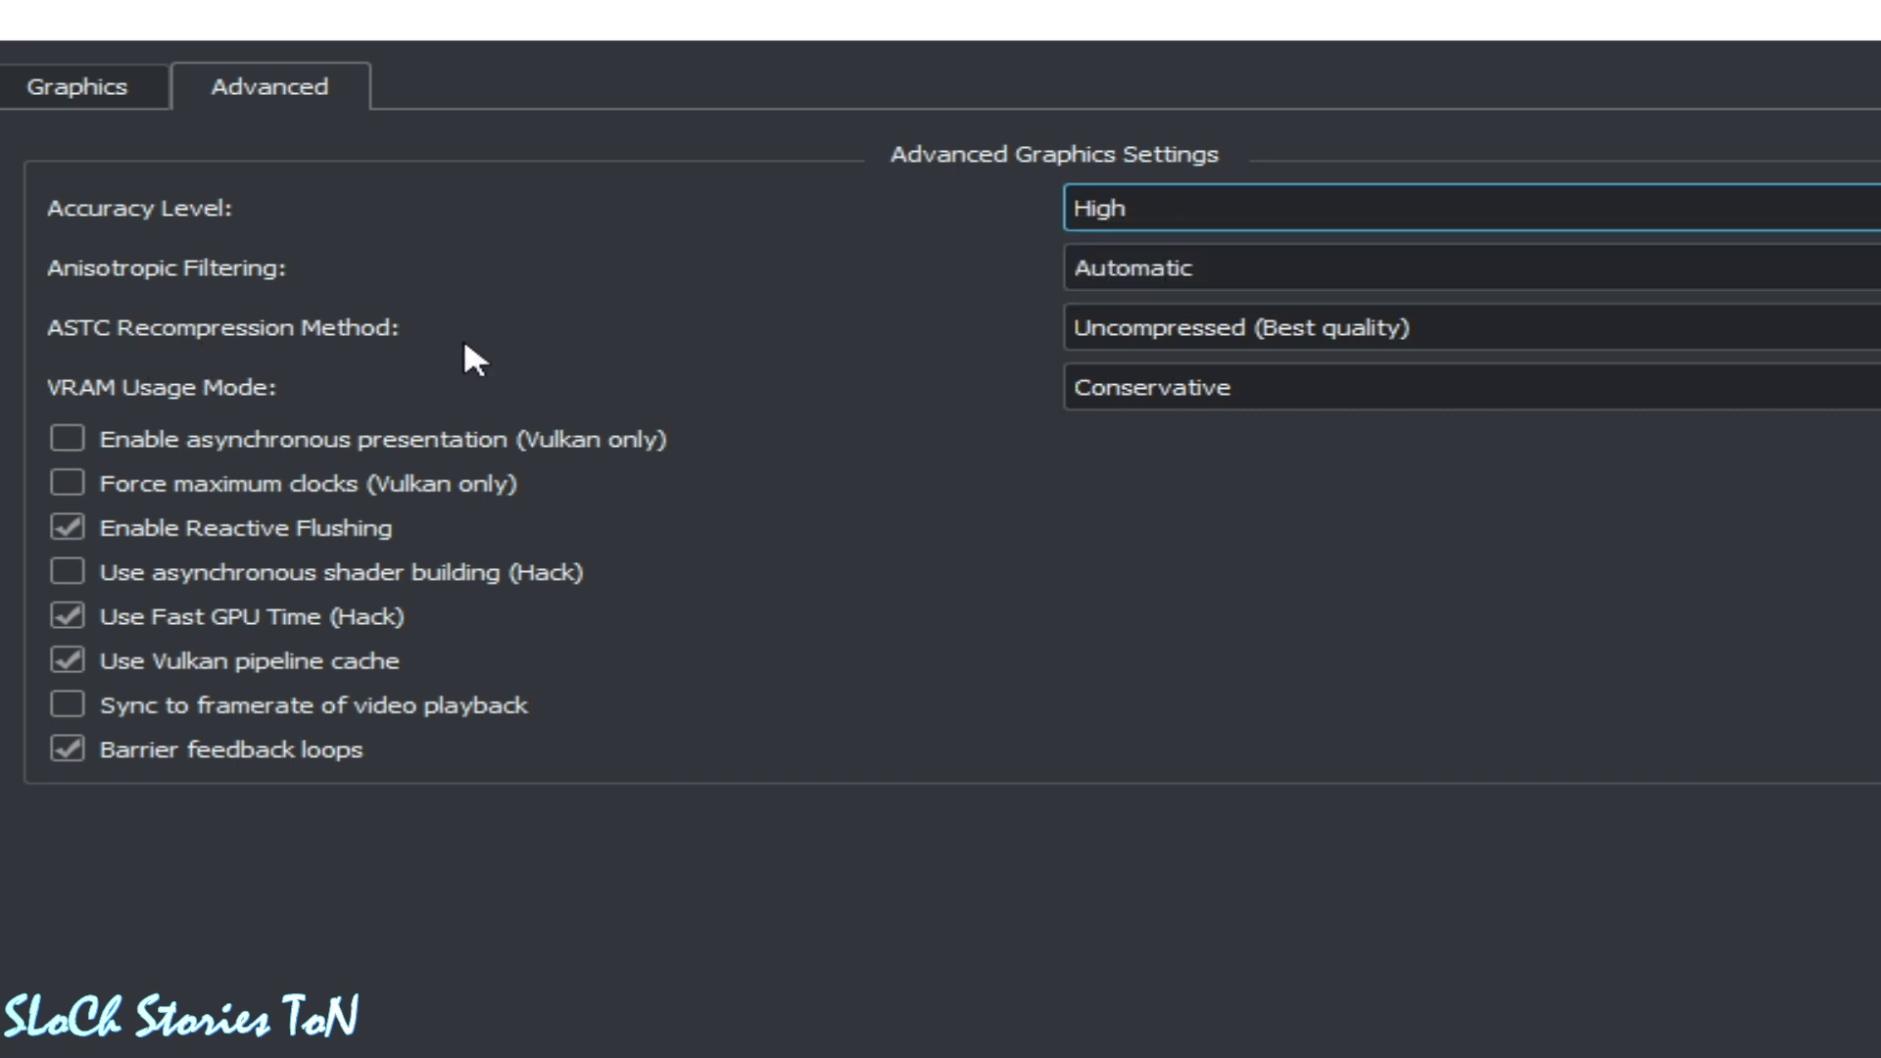
- Set ASTC recompression to BC3 (Medium quality), enable async presentation and shader building, and save
{"action": "left_click", "coordinate": [1118, 324]}
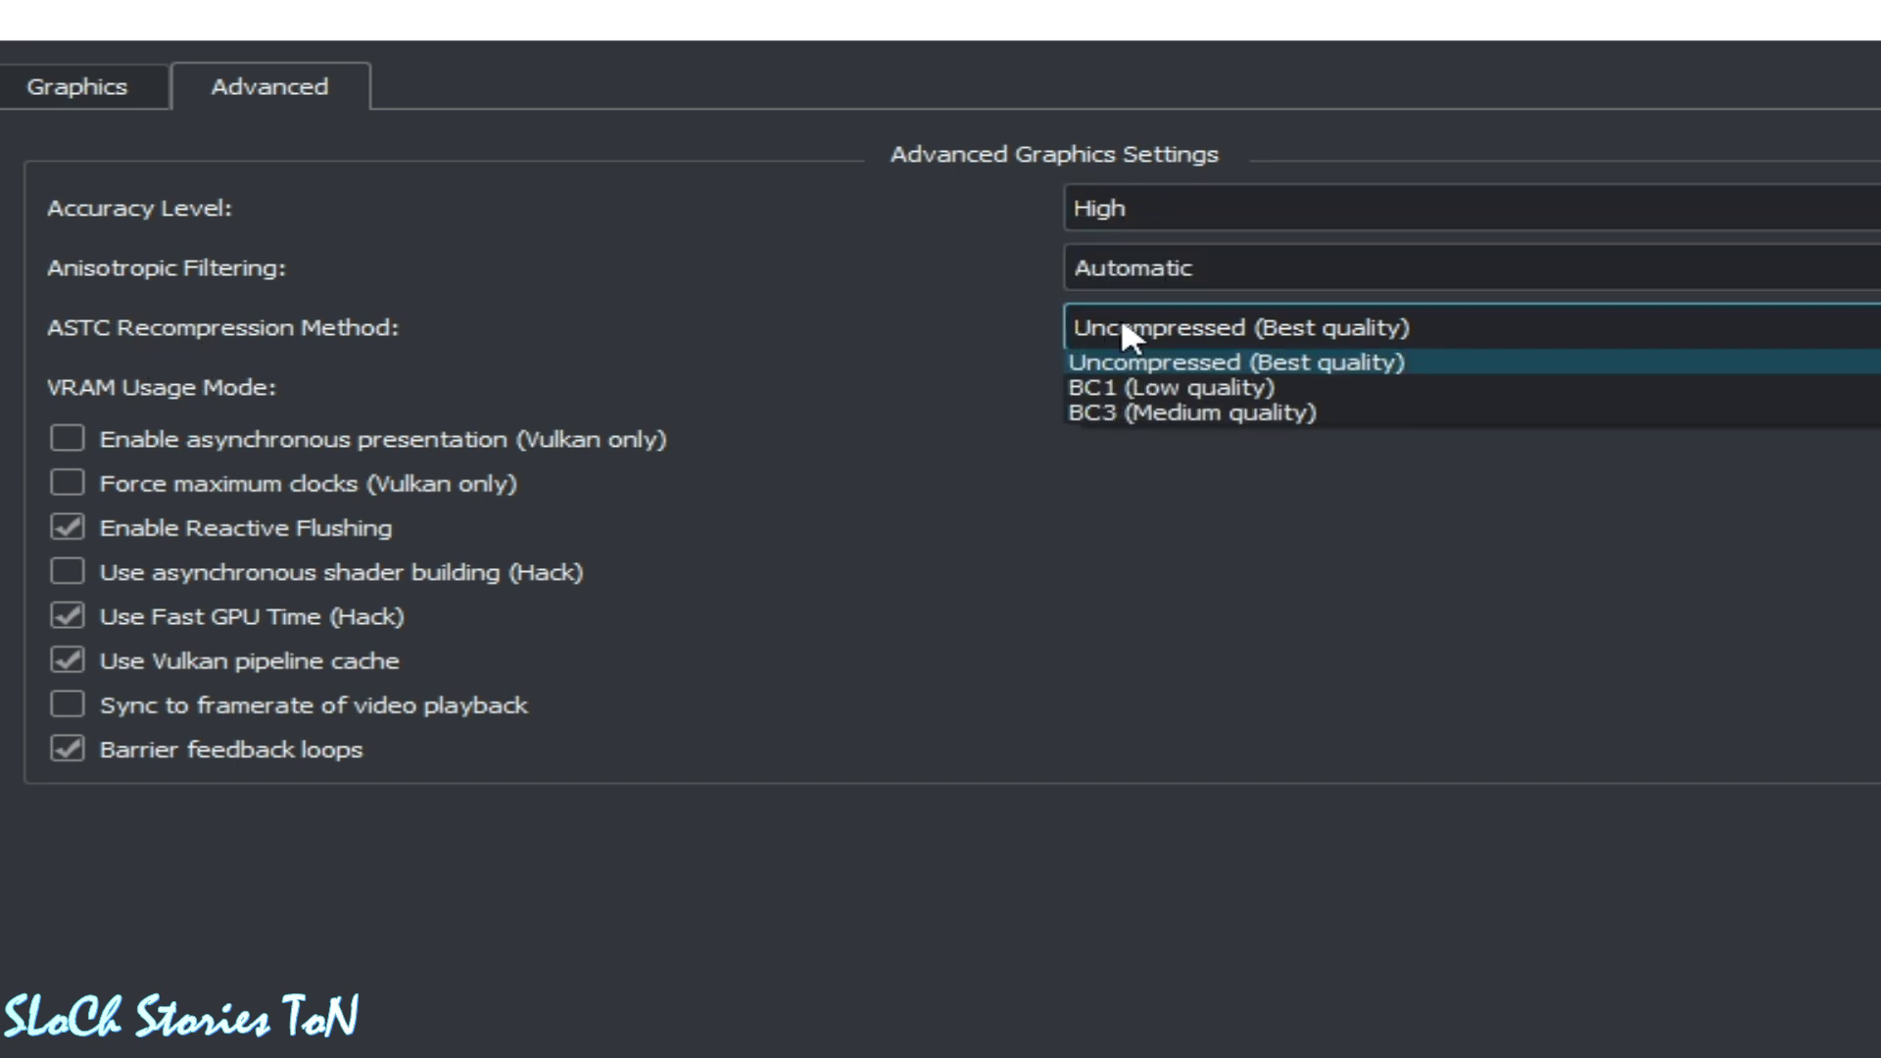
{"action": "left_click", "coordinate": [1114, 413]}
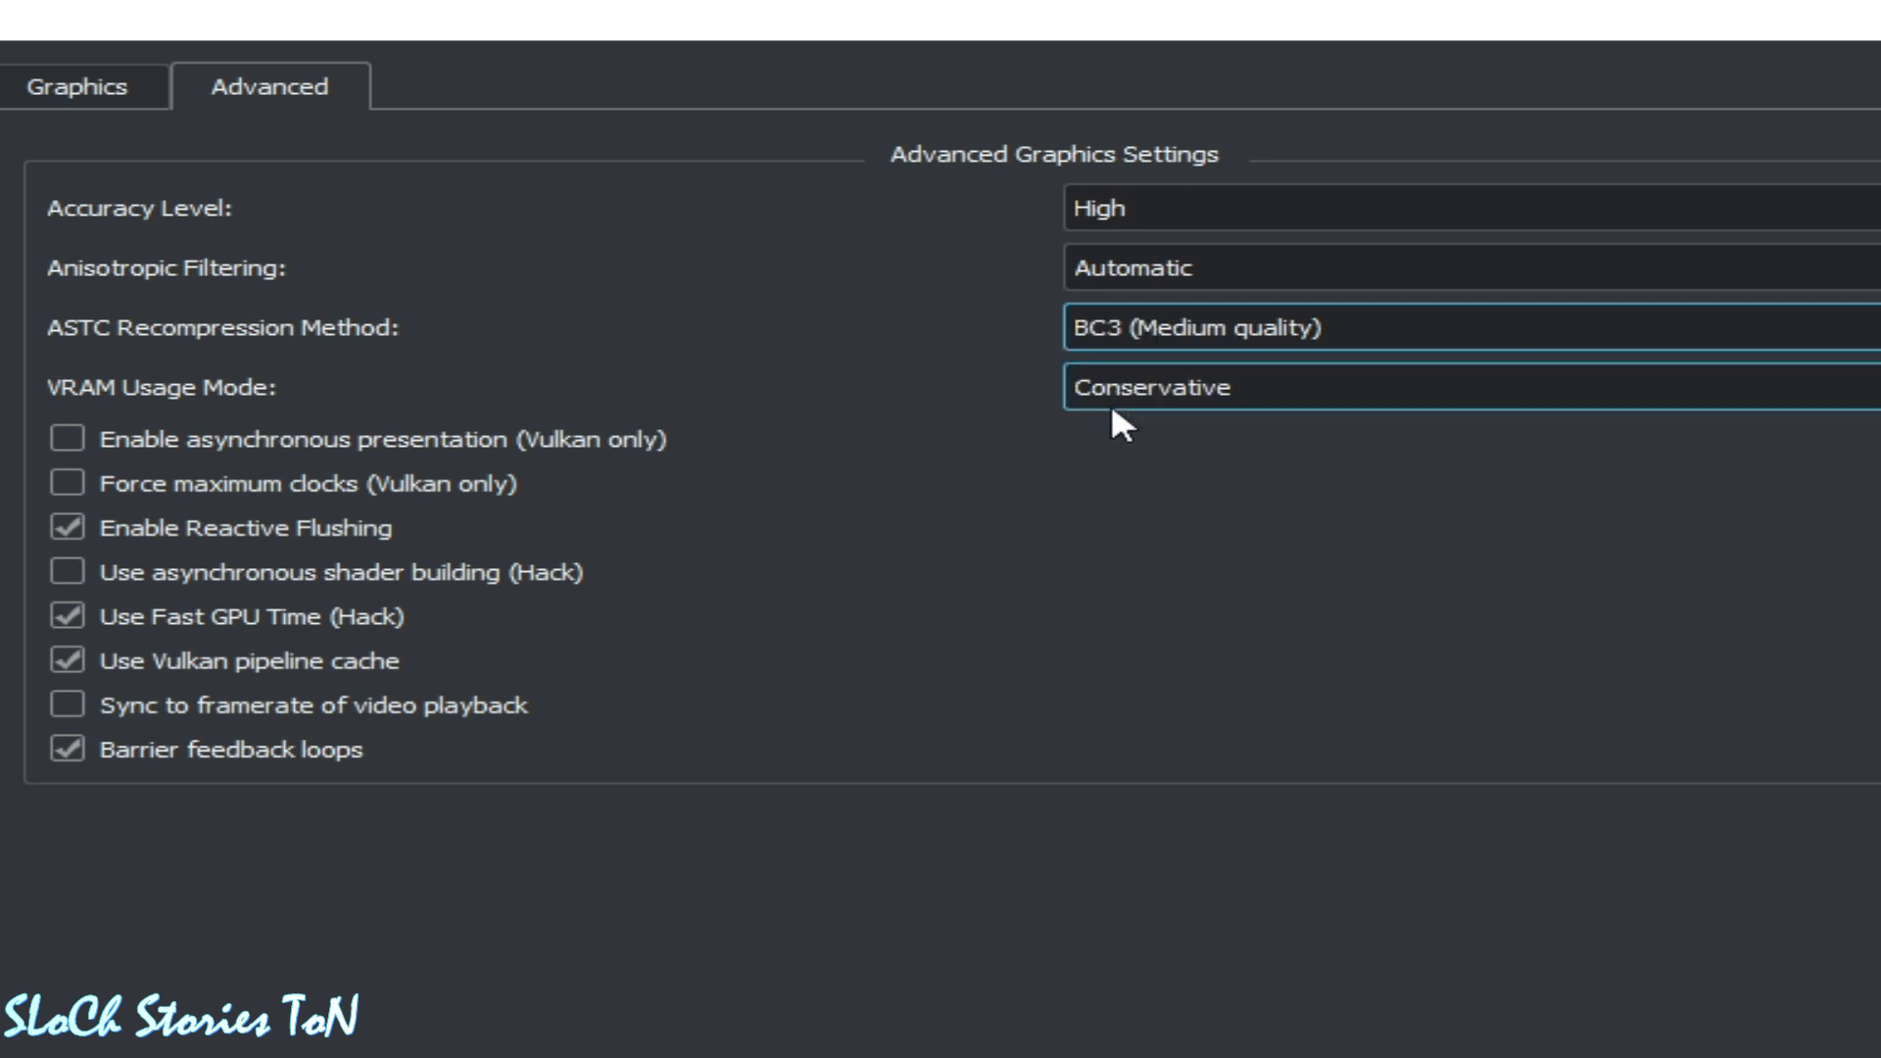
{"action": "left_click", "coordinate": [69, 439]}
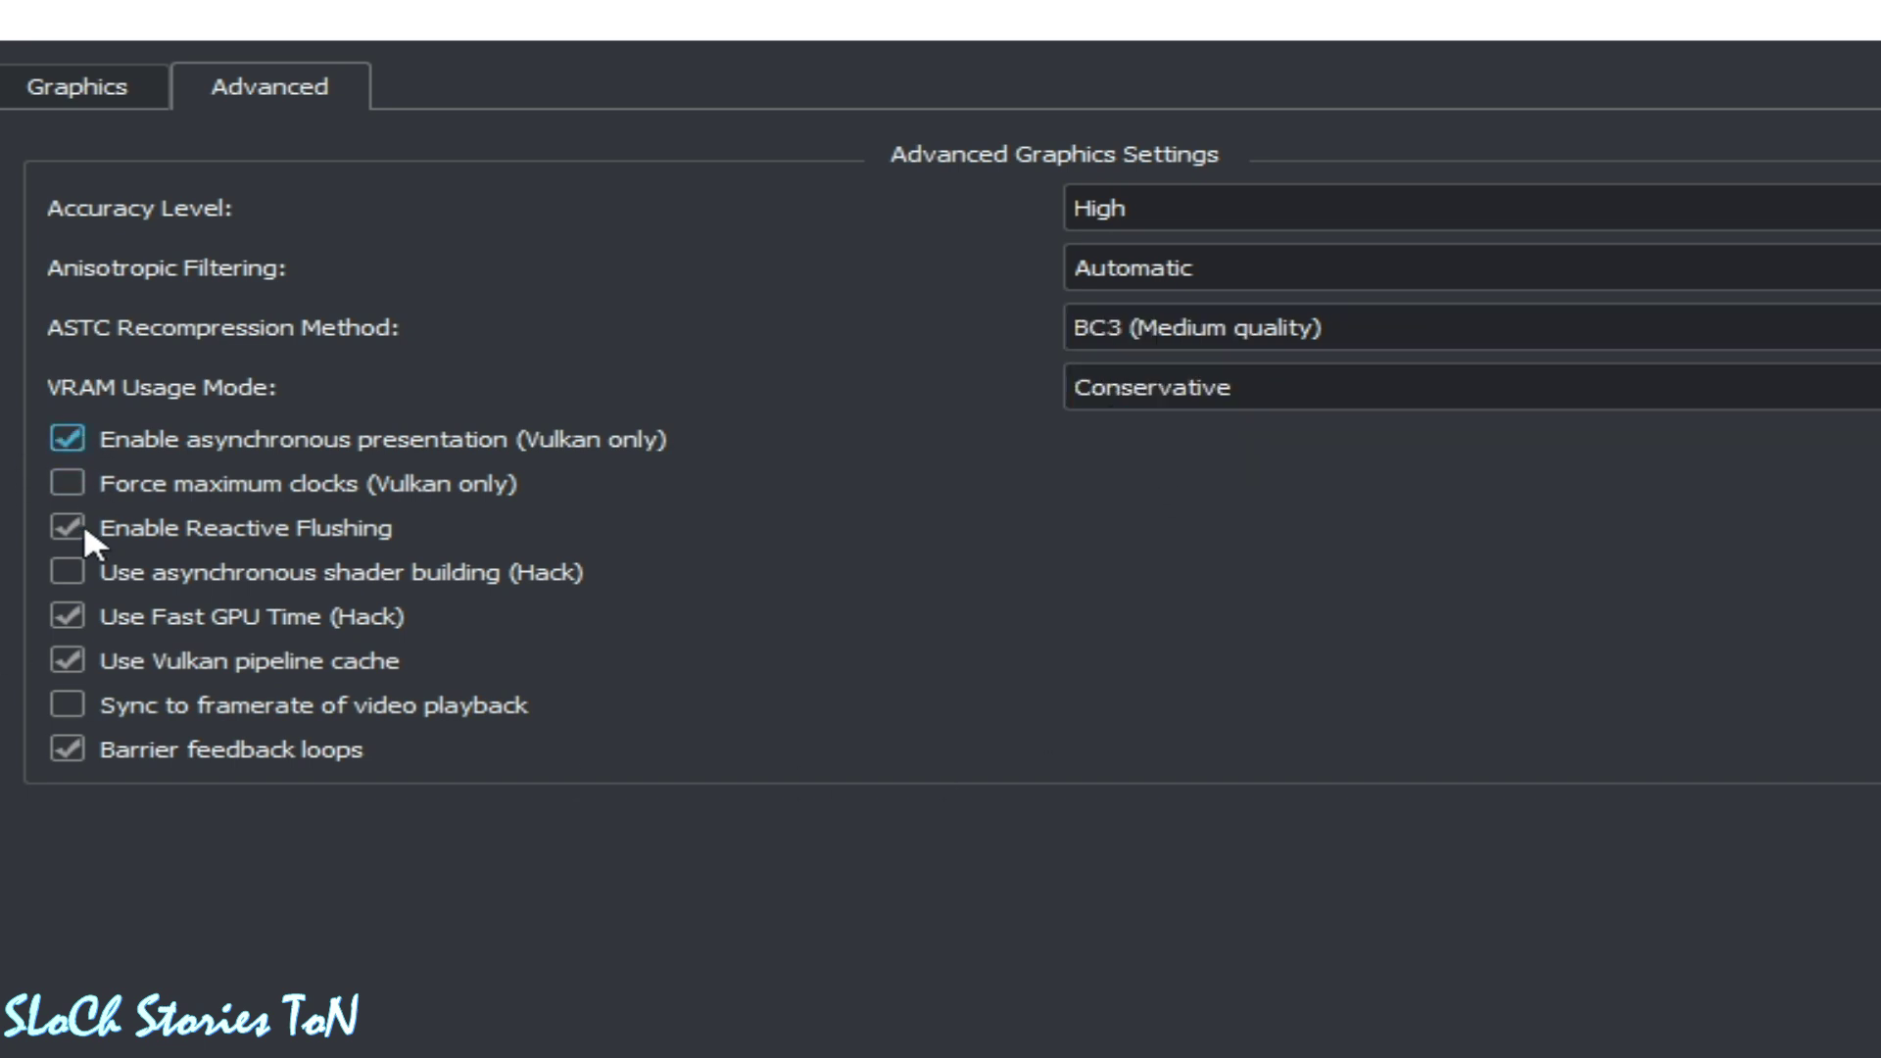
{"action": "left_click", "coordinate": [61, 572]}
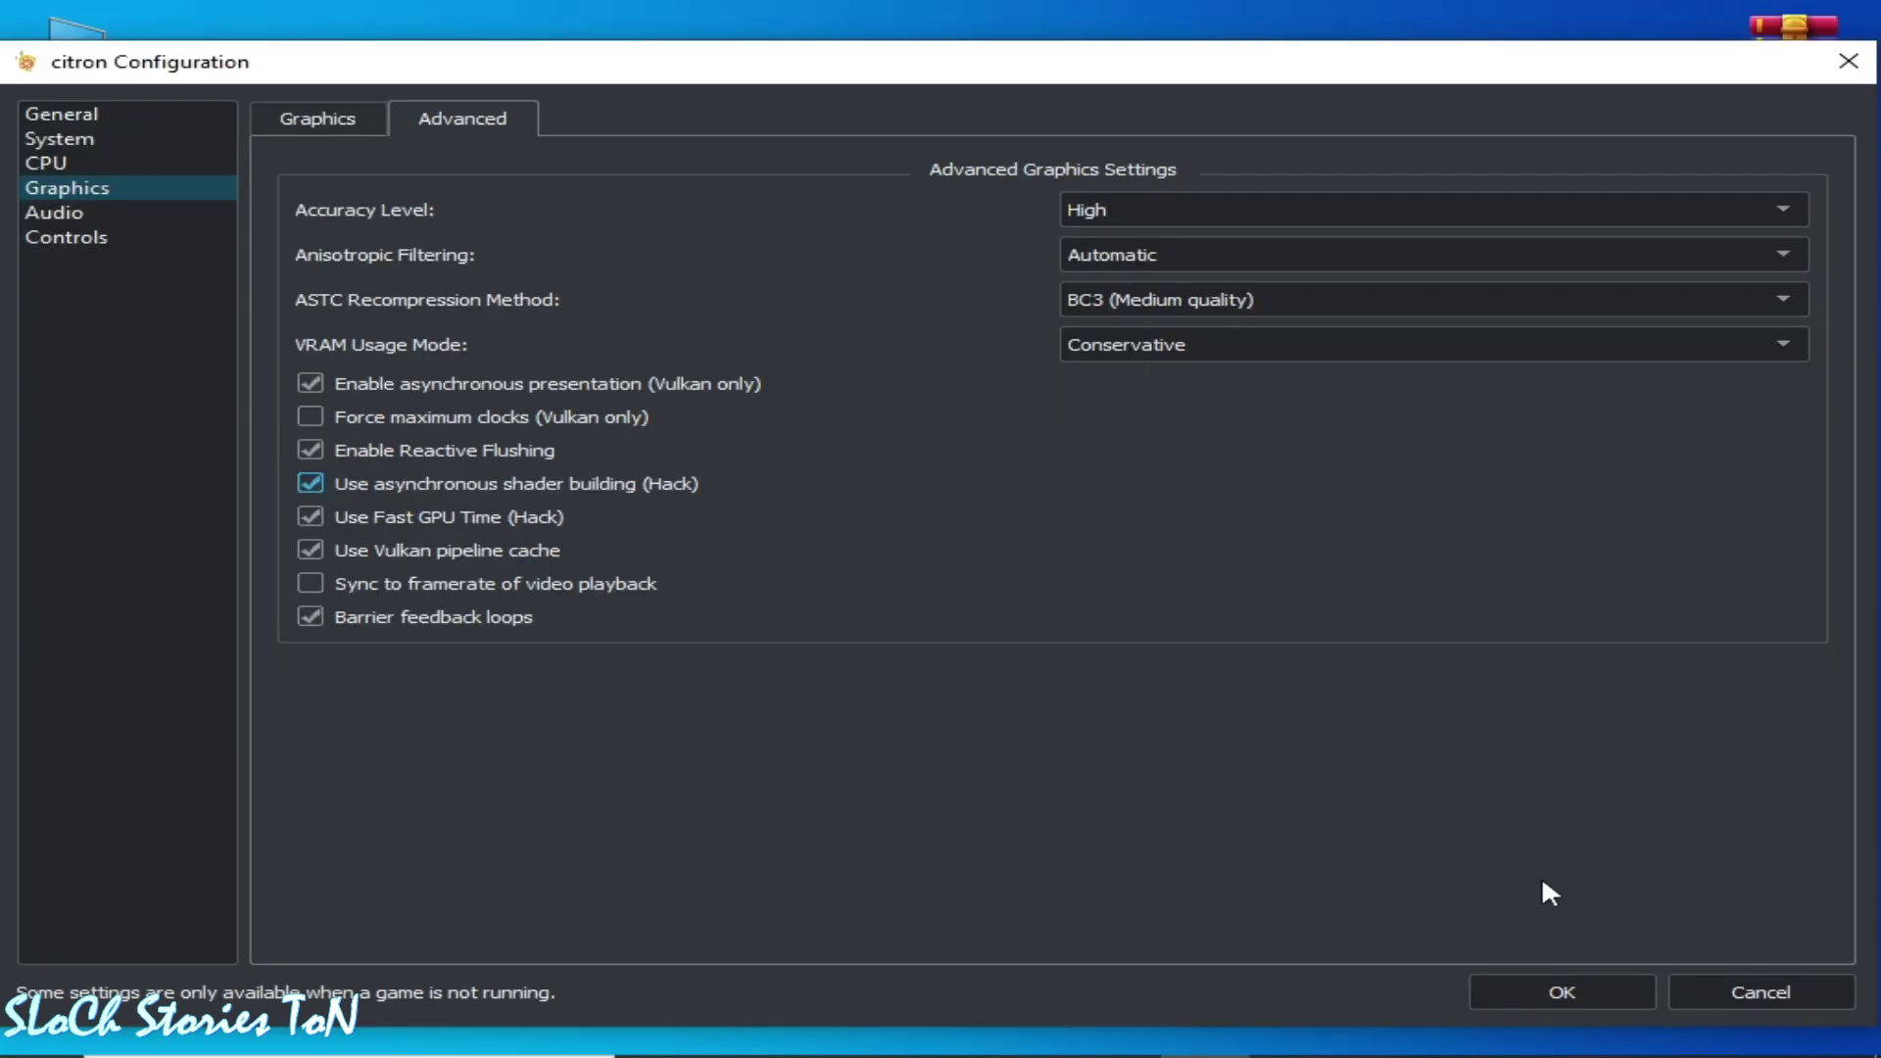
{"action": "left_click", "coordinate": [1559, 991]}
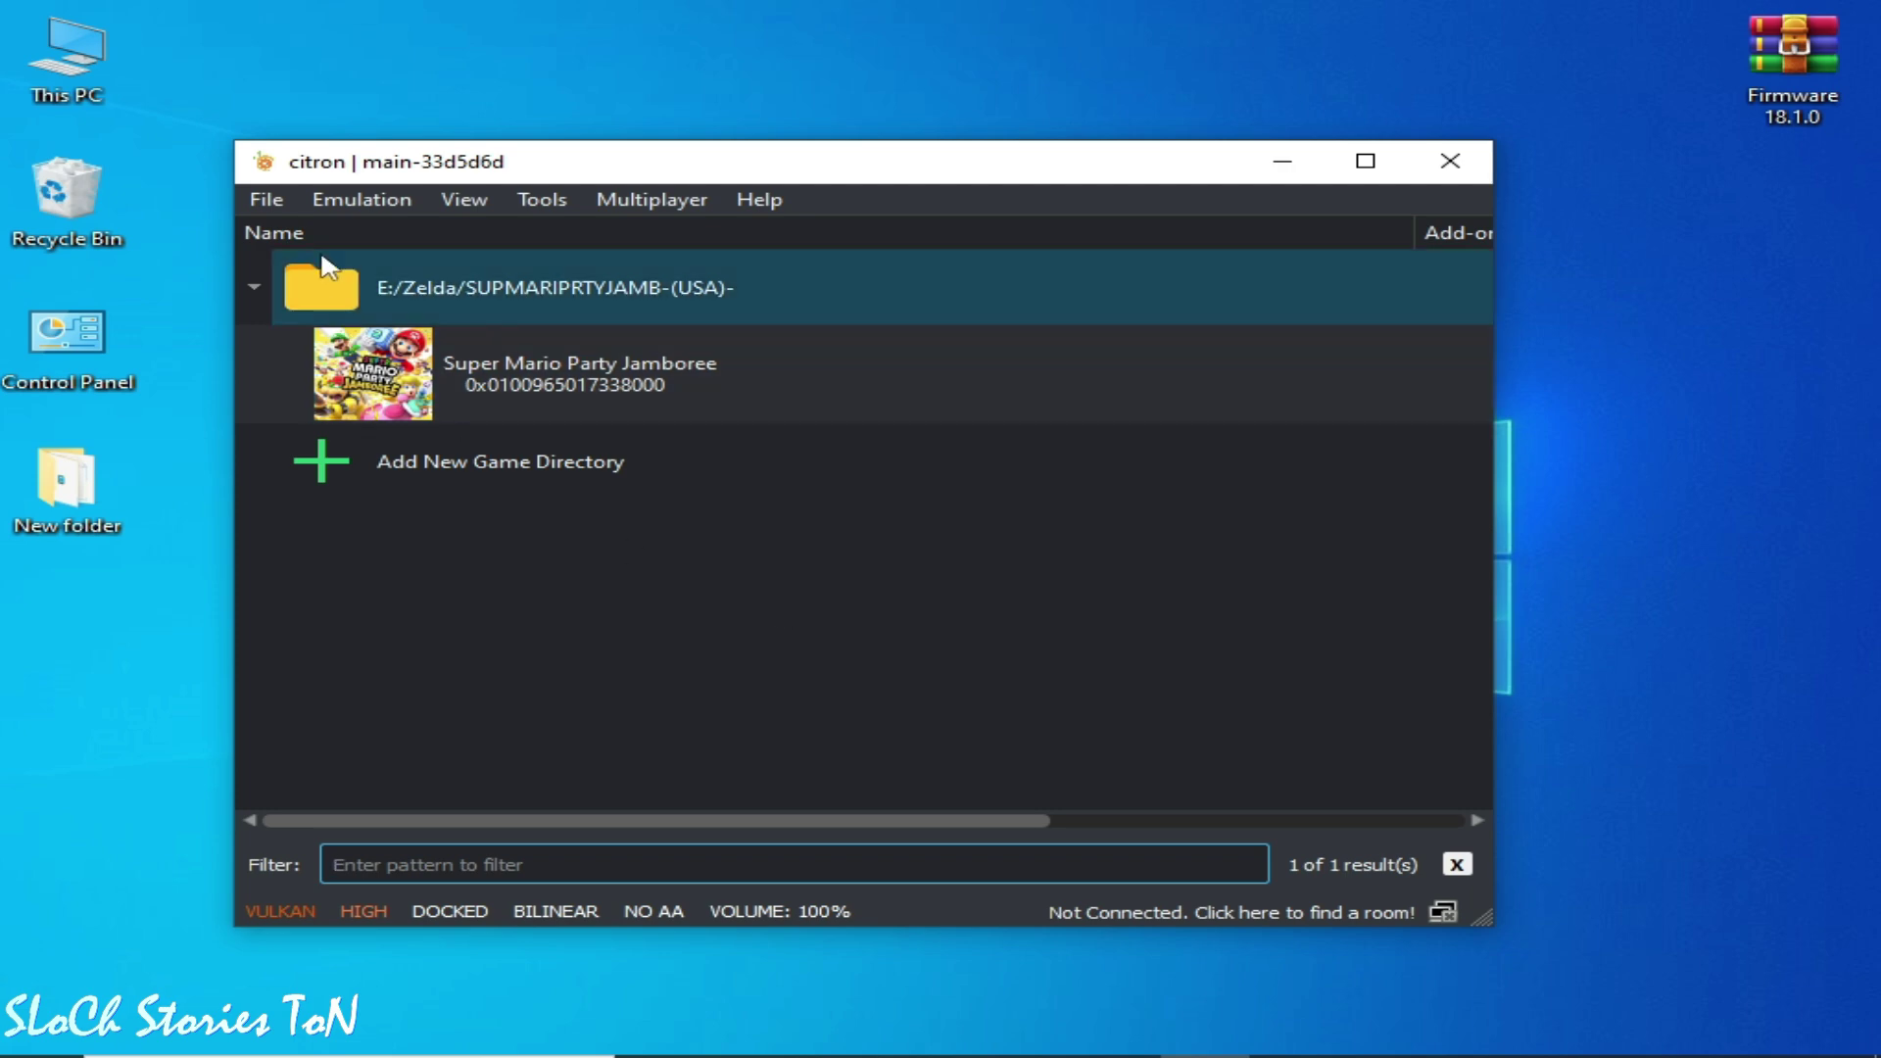
- Open citron's user folder and go down to nand\system\Contents\registered
{"action": "left_click", "coordinate": [266, 199]}
{"action": "left_click", "coordinate": [381, 463]}
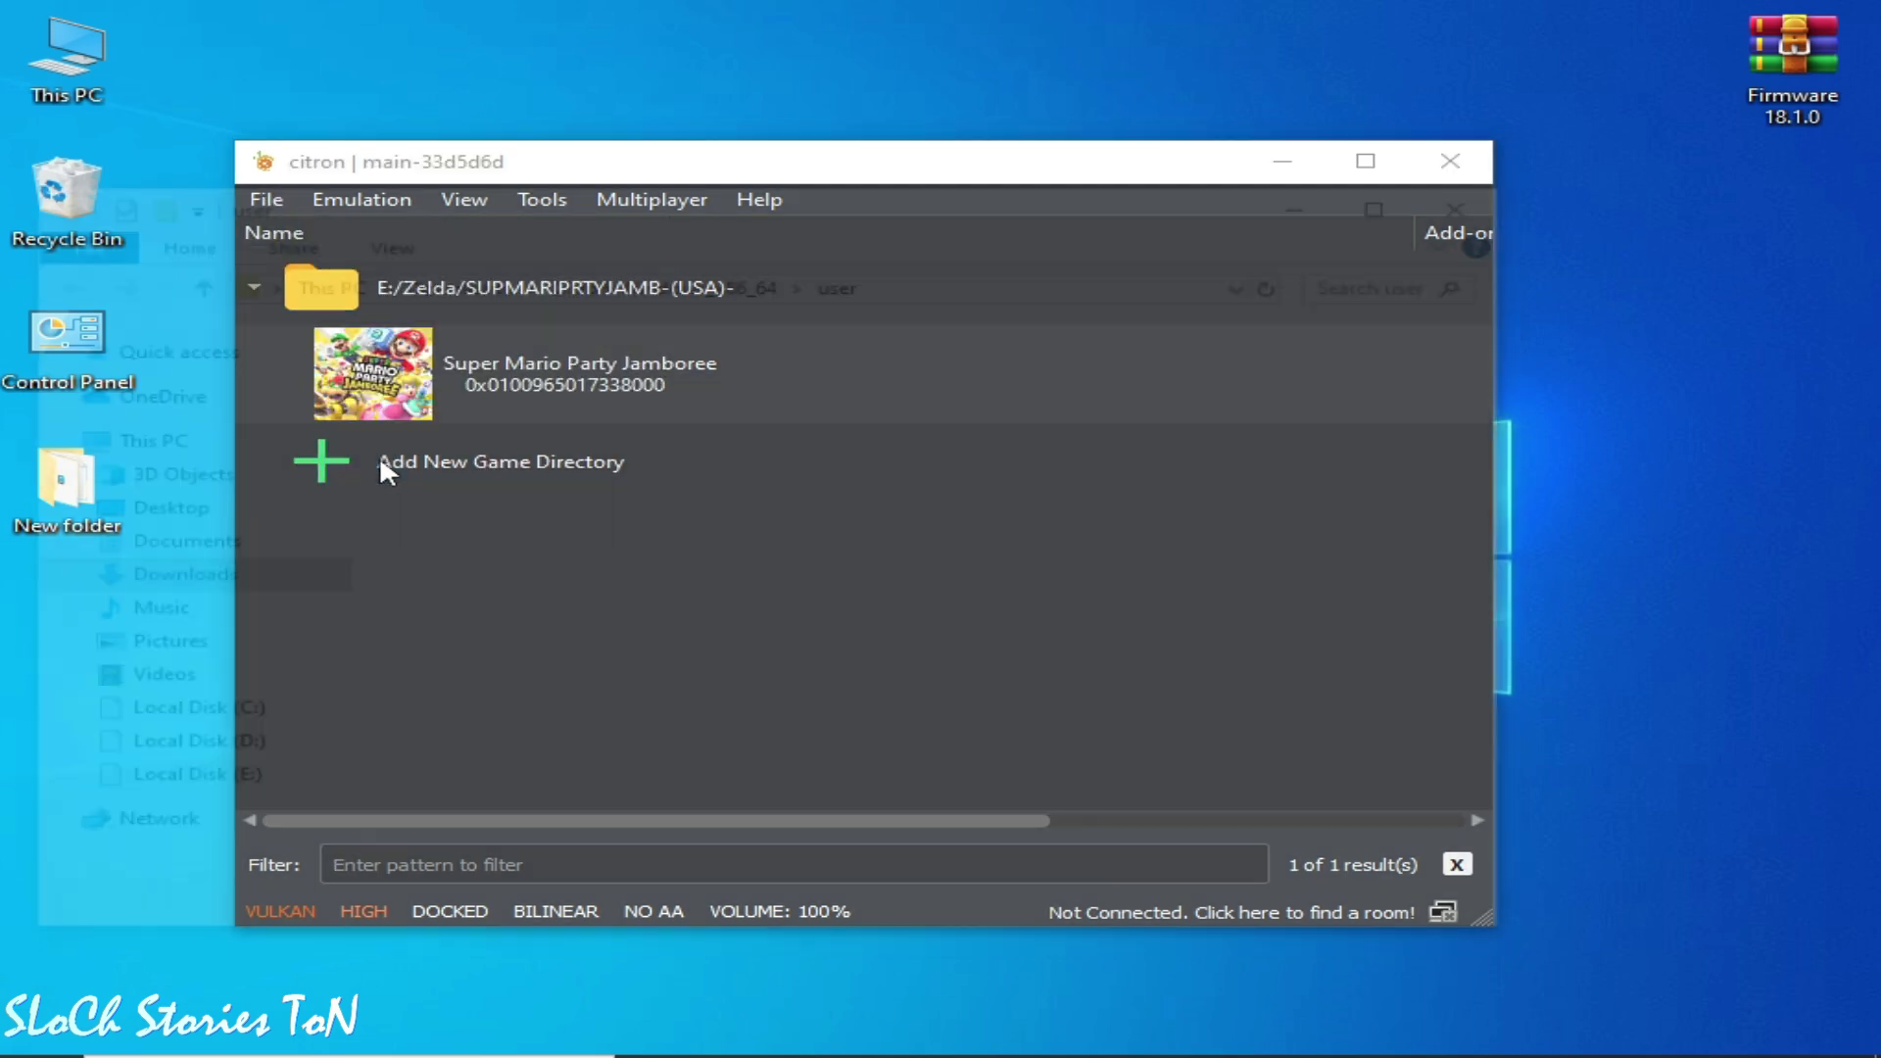
{"action": "double_click", "coordinate": [469, 640]}
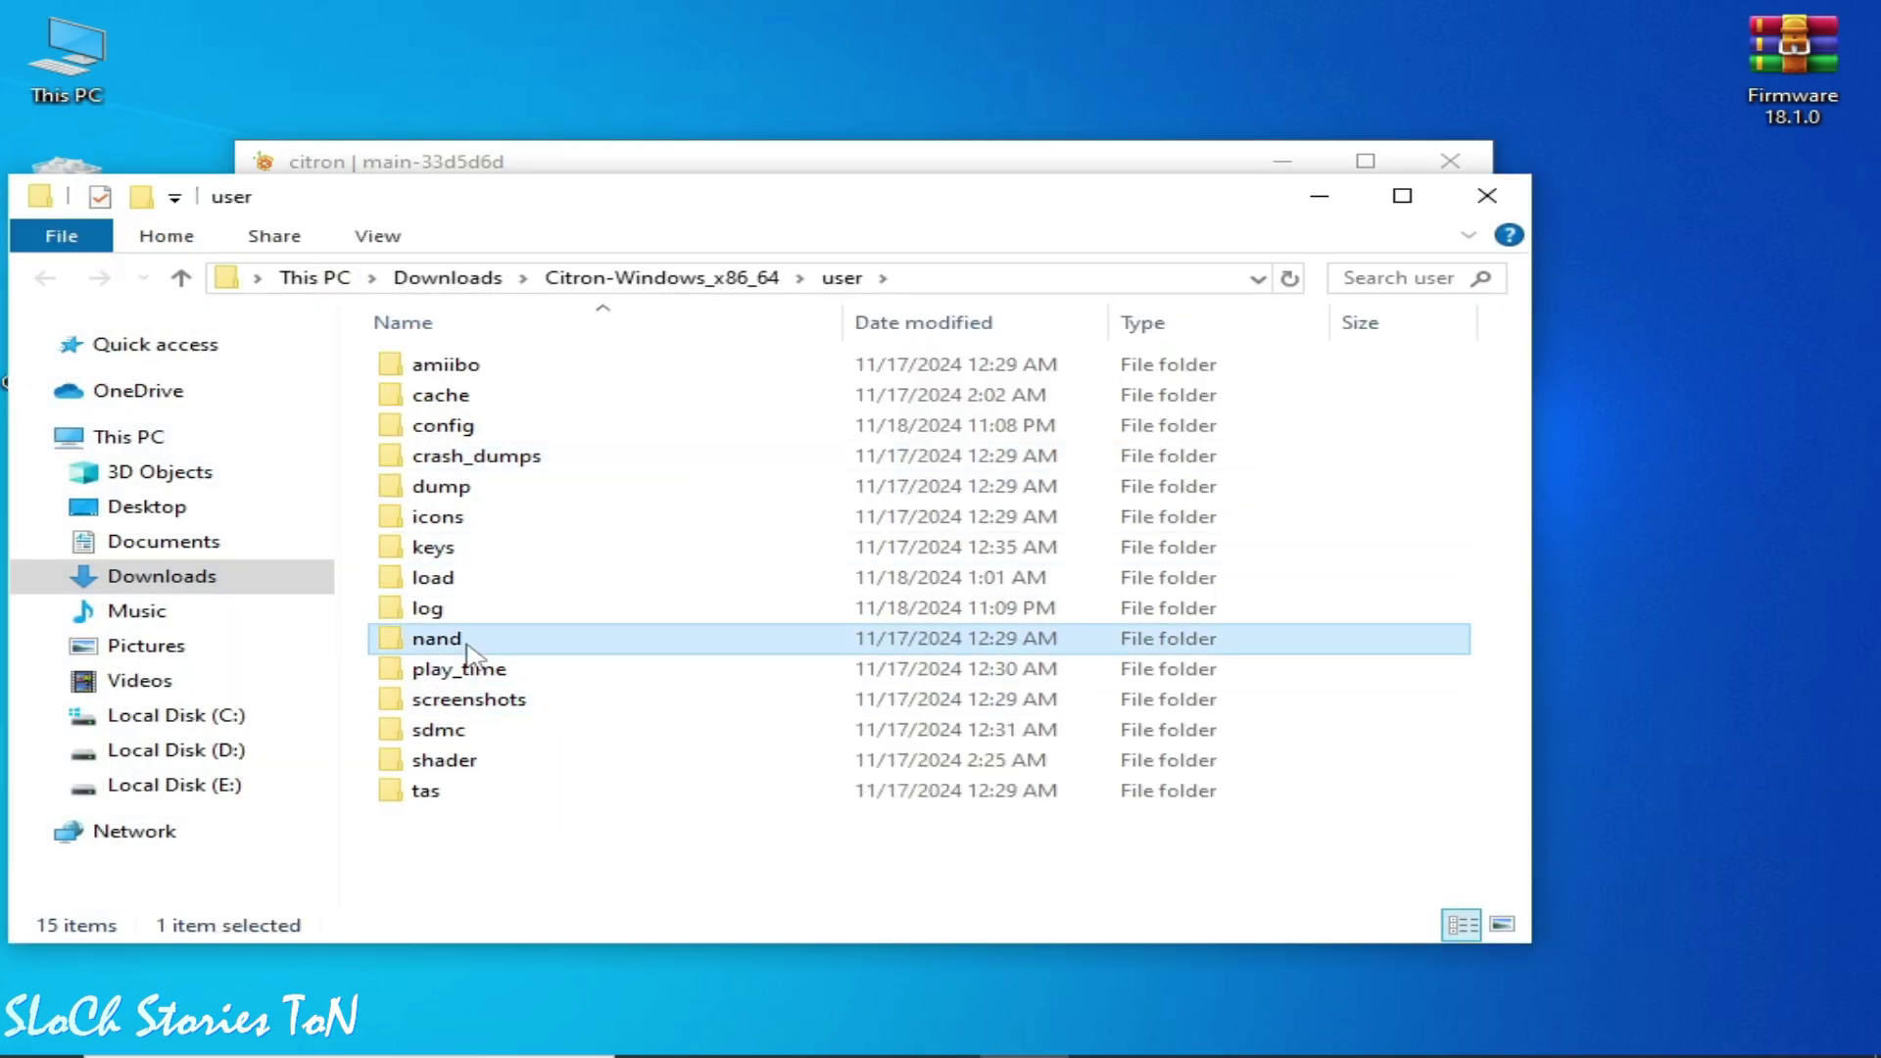
{"action": "double_click", "coordinate": [495, 367]}
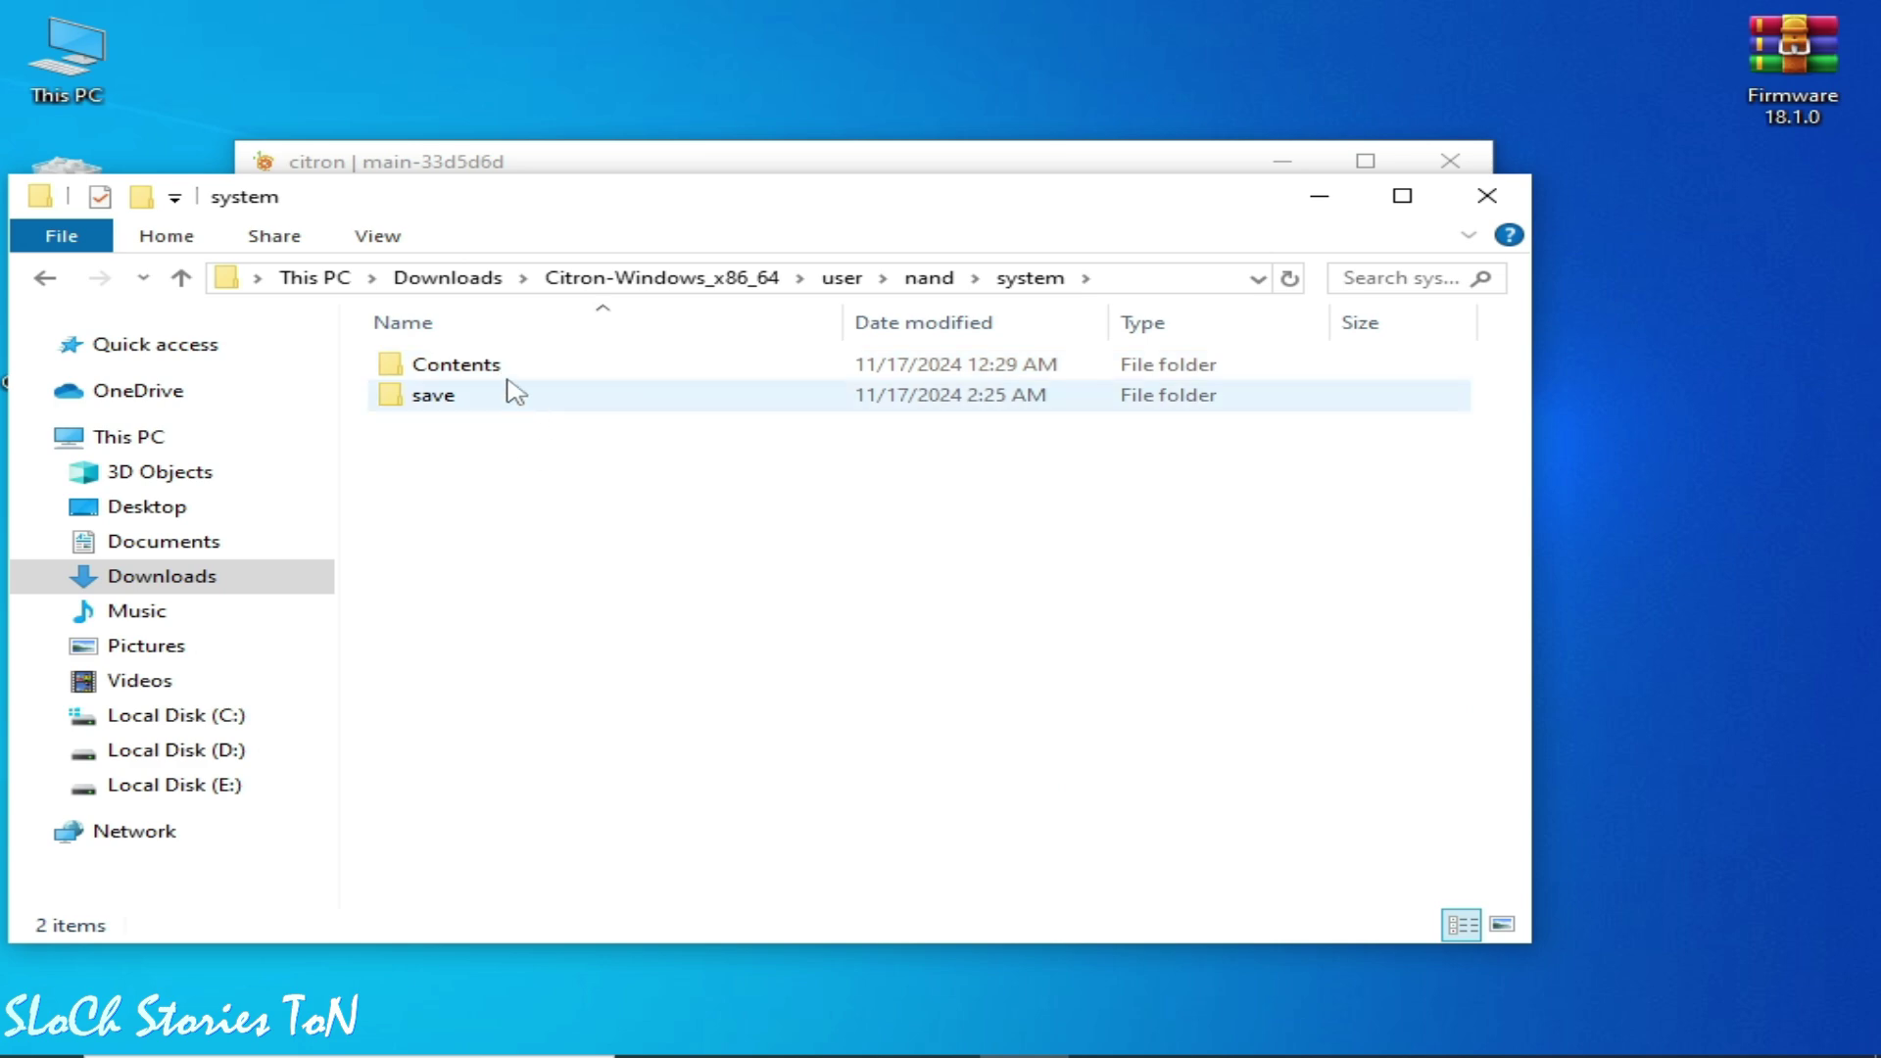
{"action": "double_click", "coordinate": [499, 374]}
{"action": "left_click", "coordinate": [502, 400]}
{"action": "double_click", "coordinate": [501, 402]}
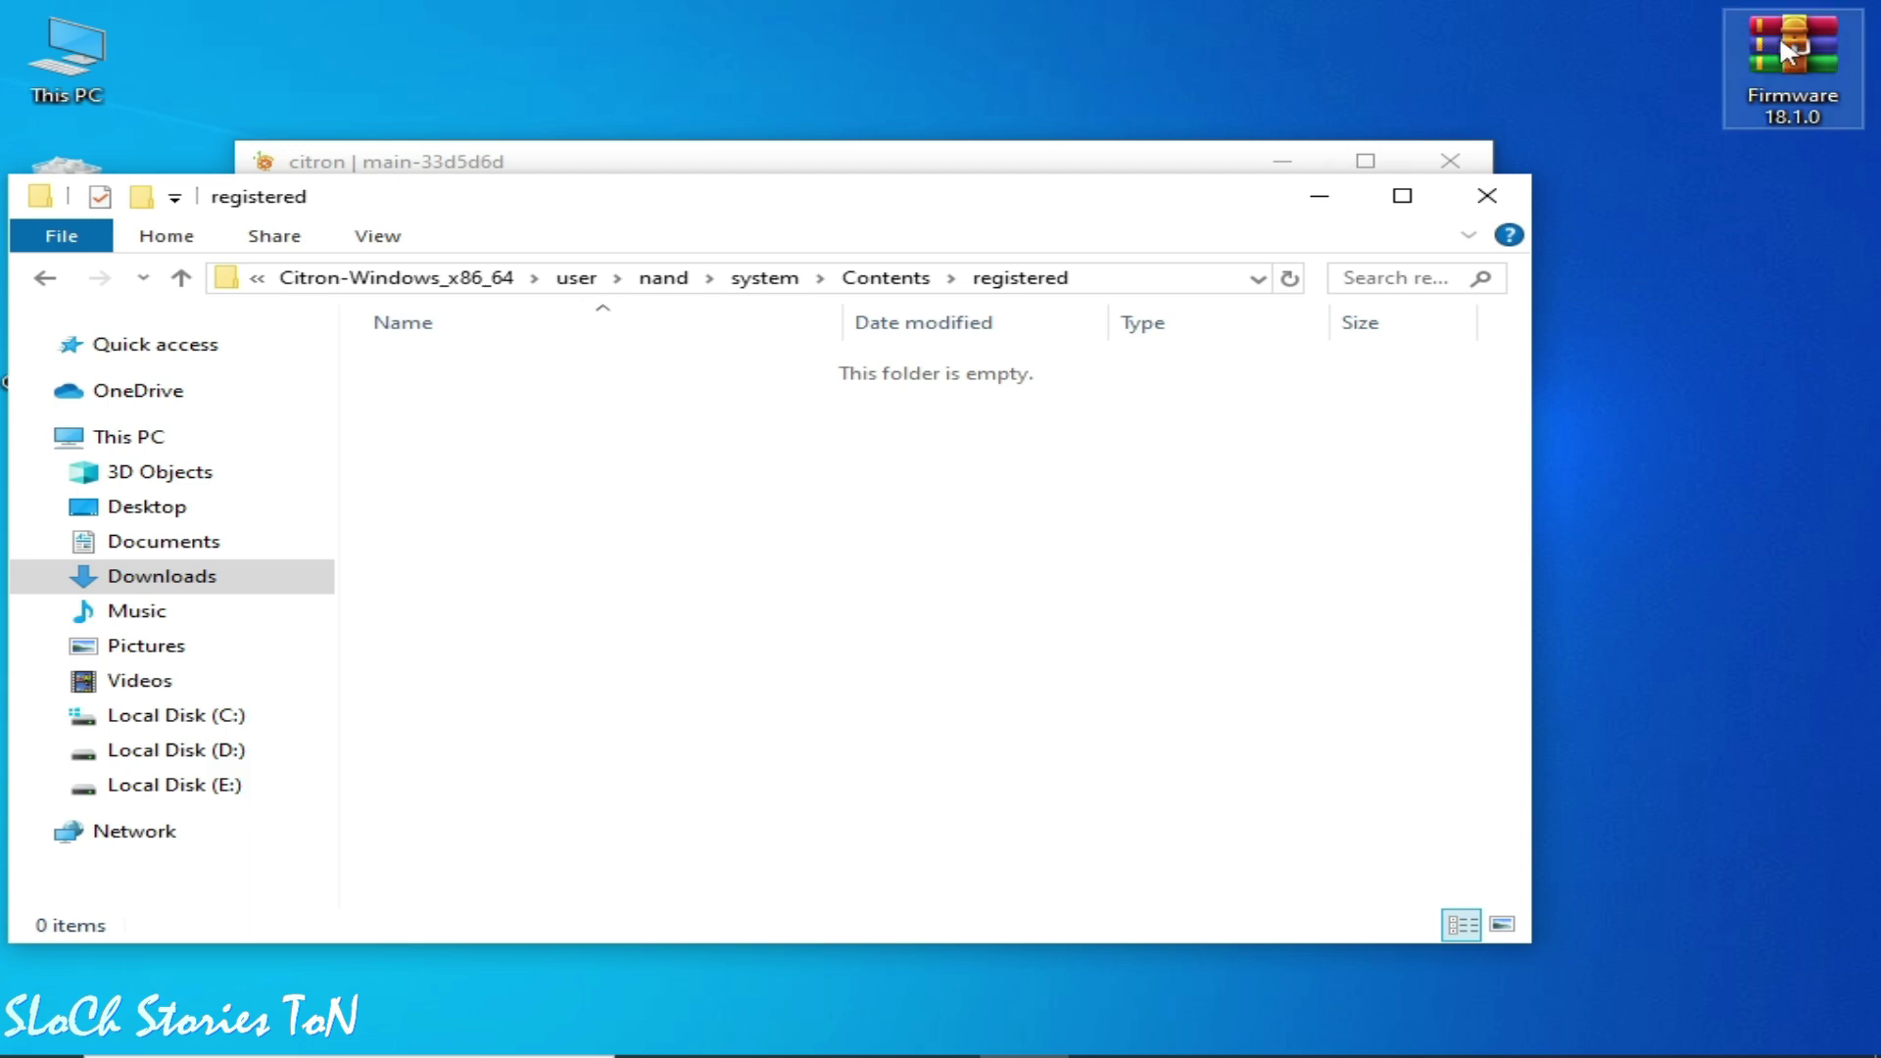
- Drag the Firmware 18.1.0 archive from the desktop into the registered folder
{"action": "left_click_drag", "start_coordinate": [1779, 39], "coordinate": [1743, 226]}
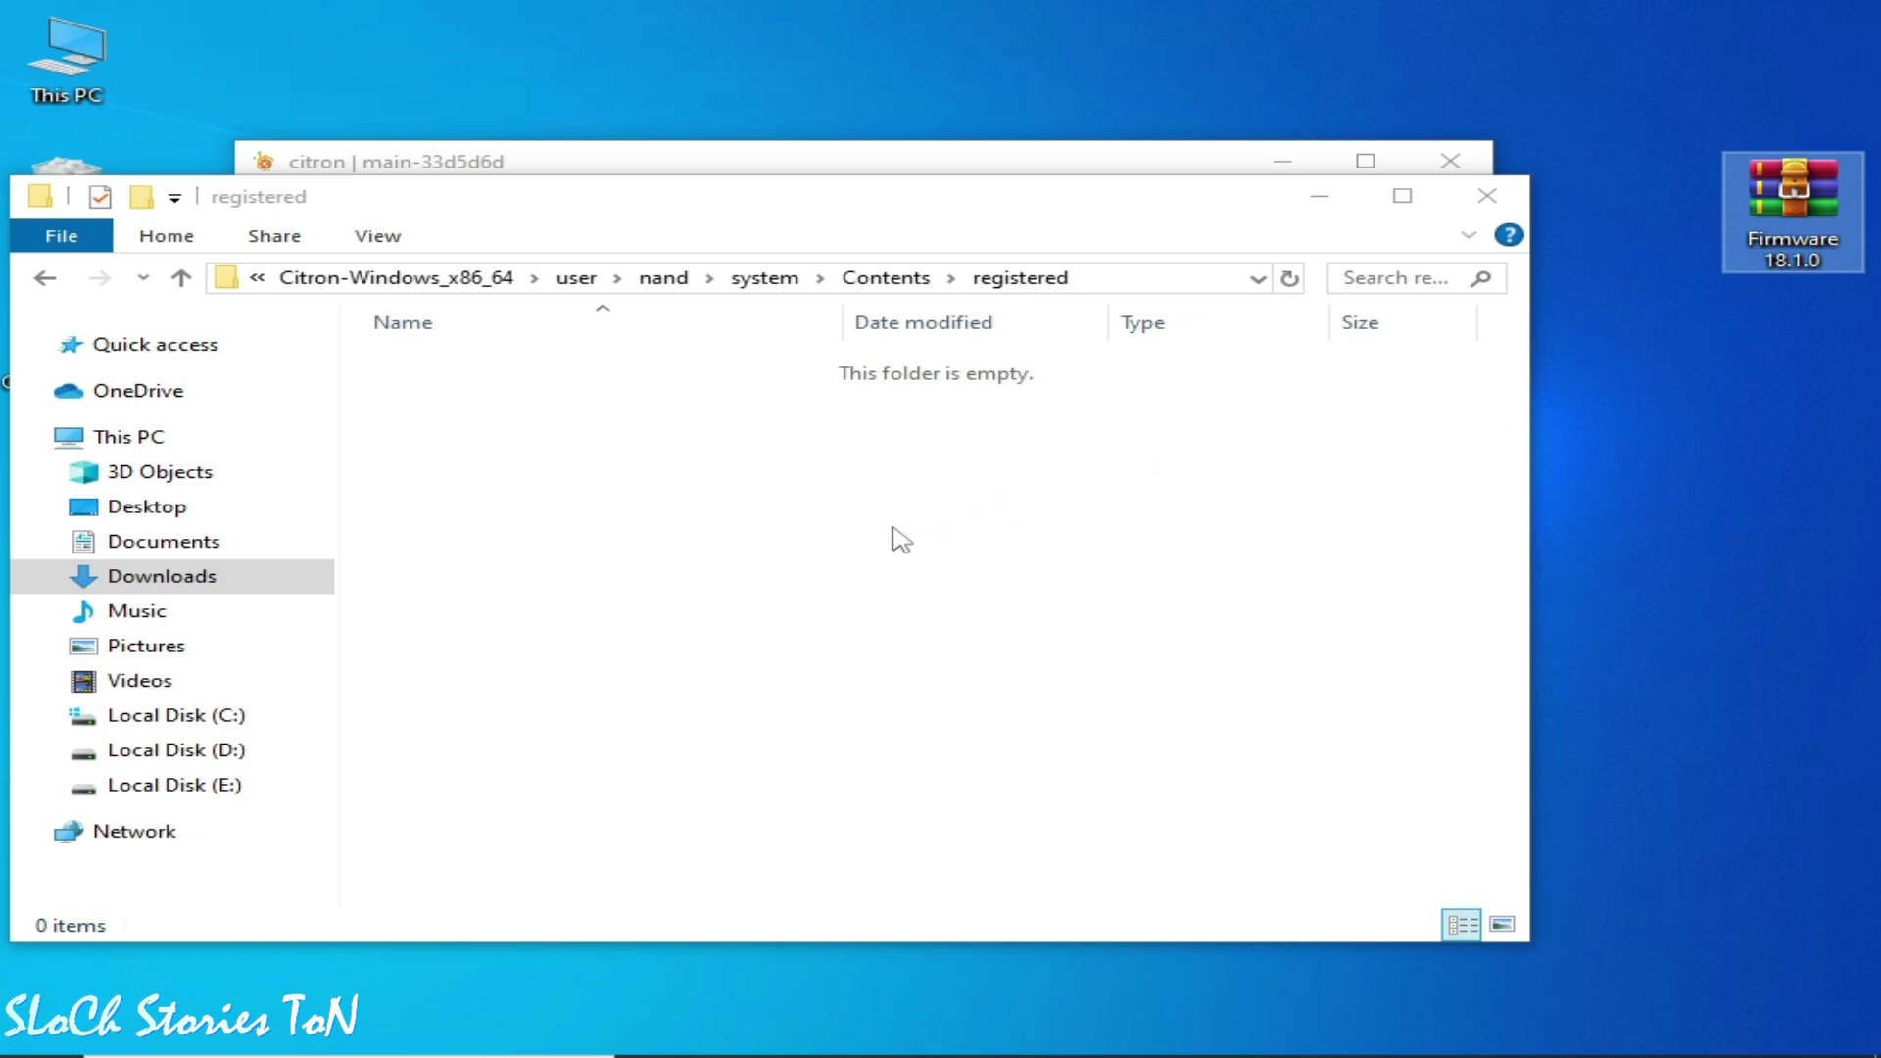
{"action": "left_click_drag", "start_coordinate": [1783, 206], "coordinate": [784, 501]}
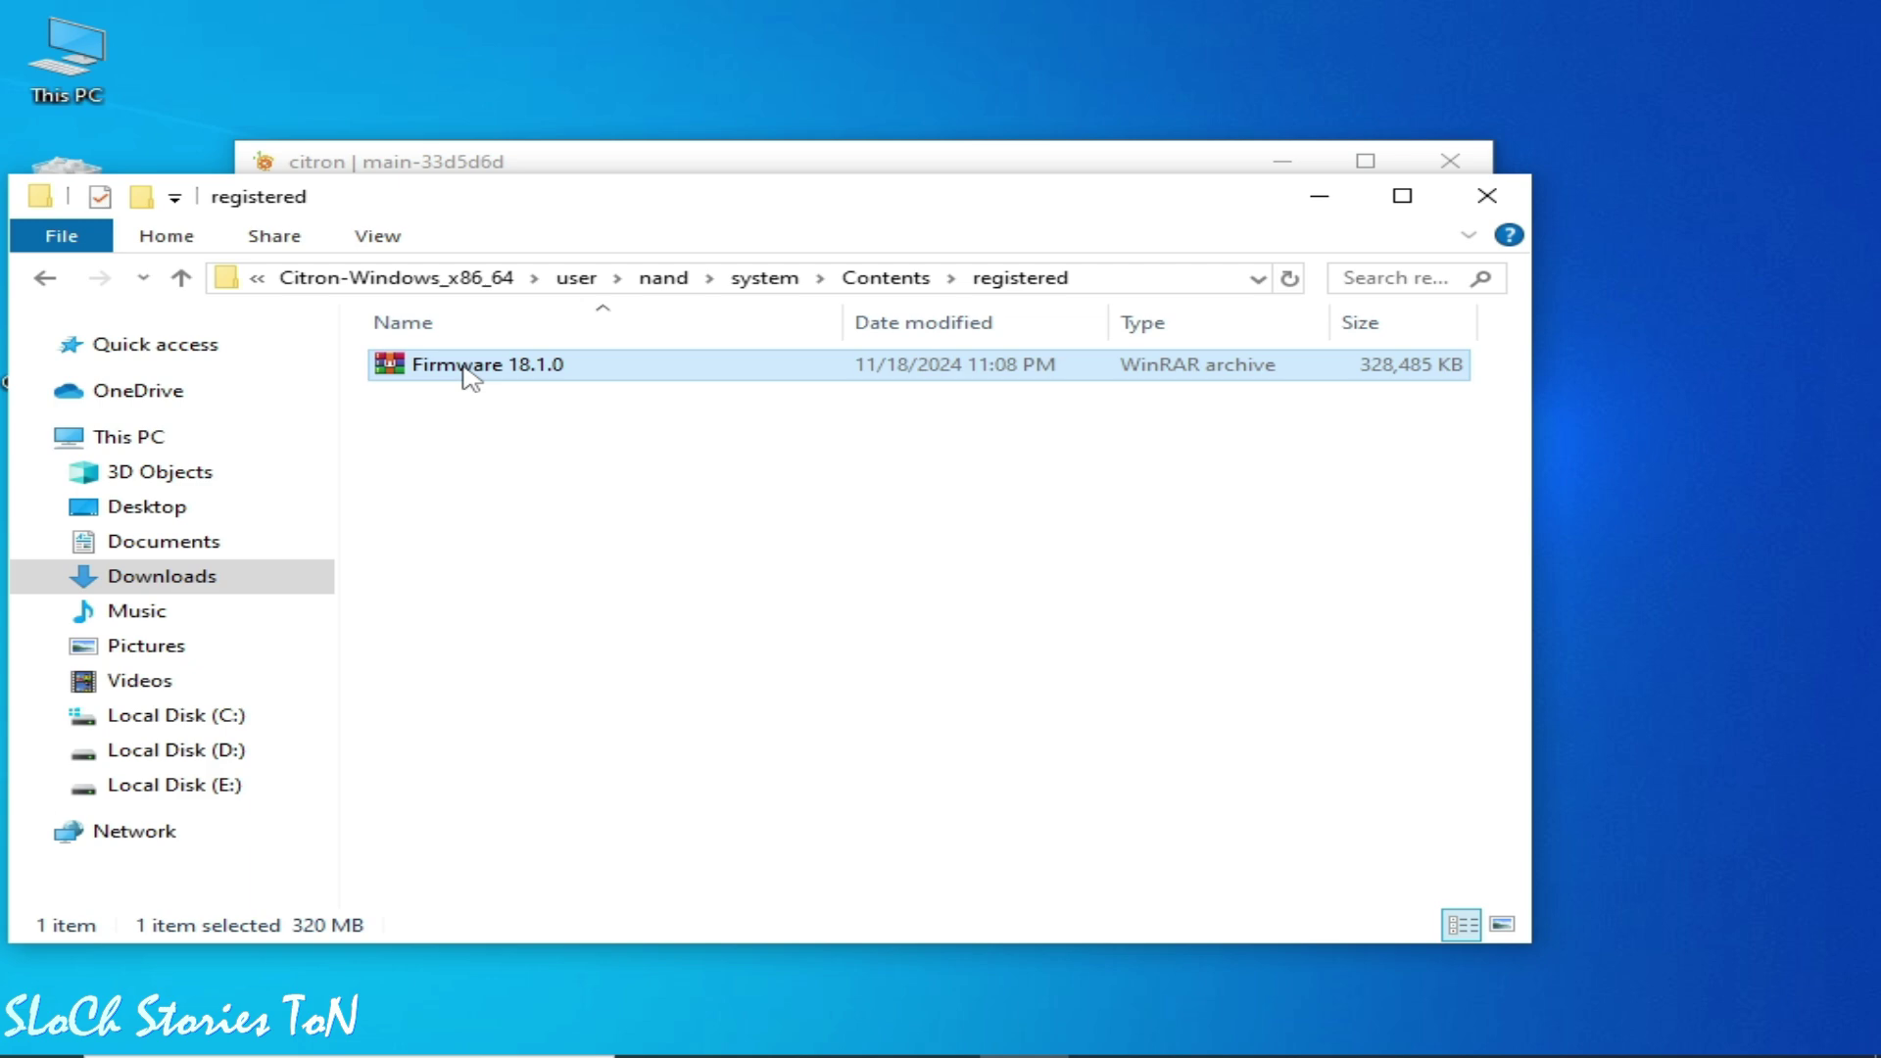
{"action": "right_click", "coordinate": [468, 377]}
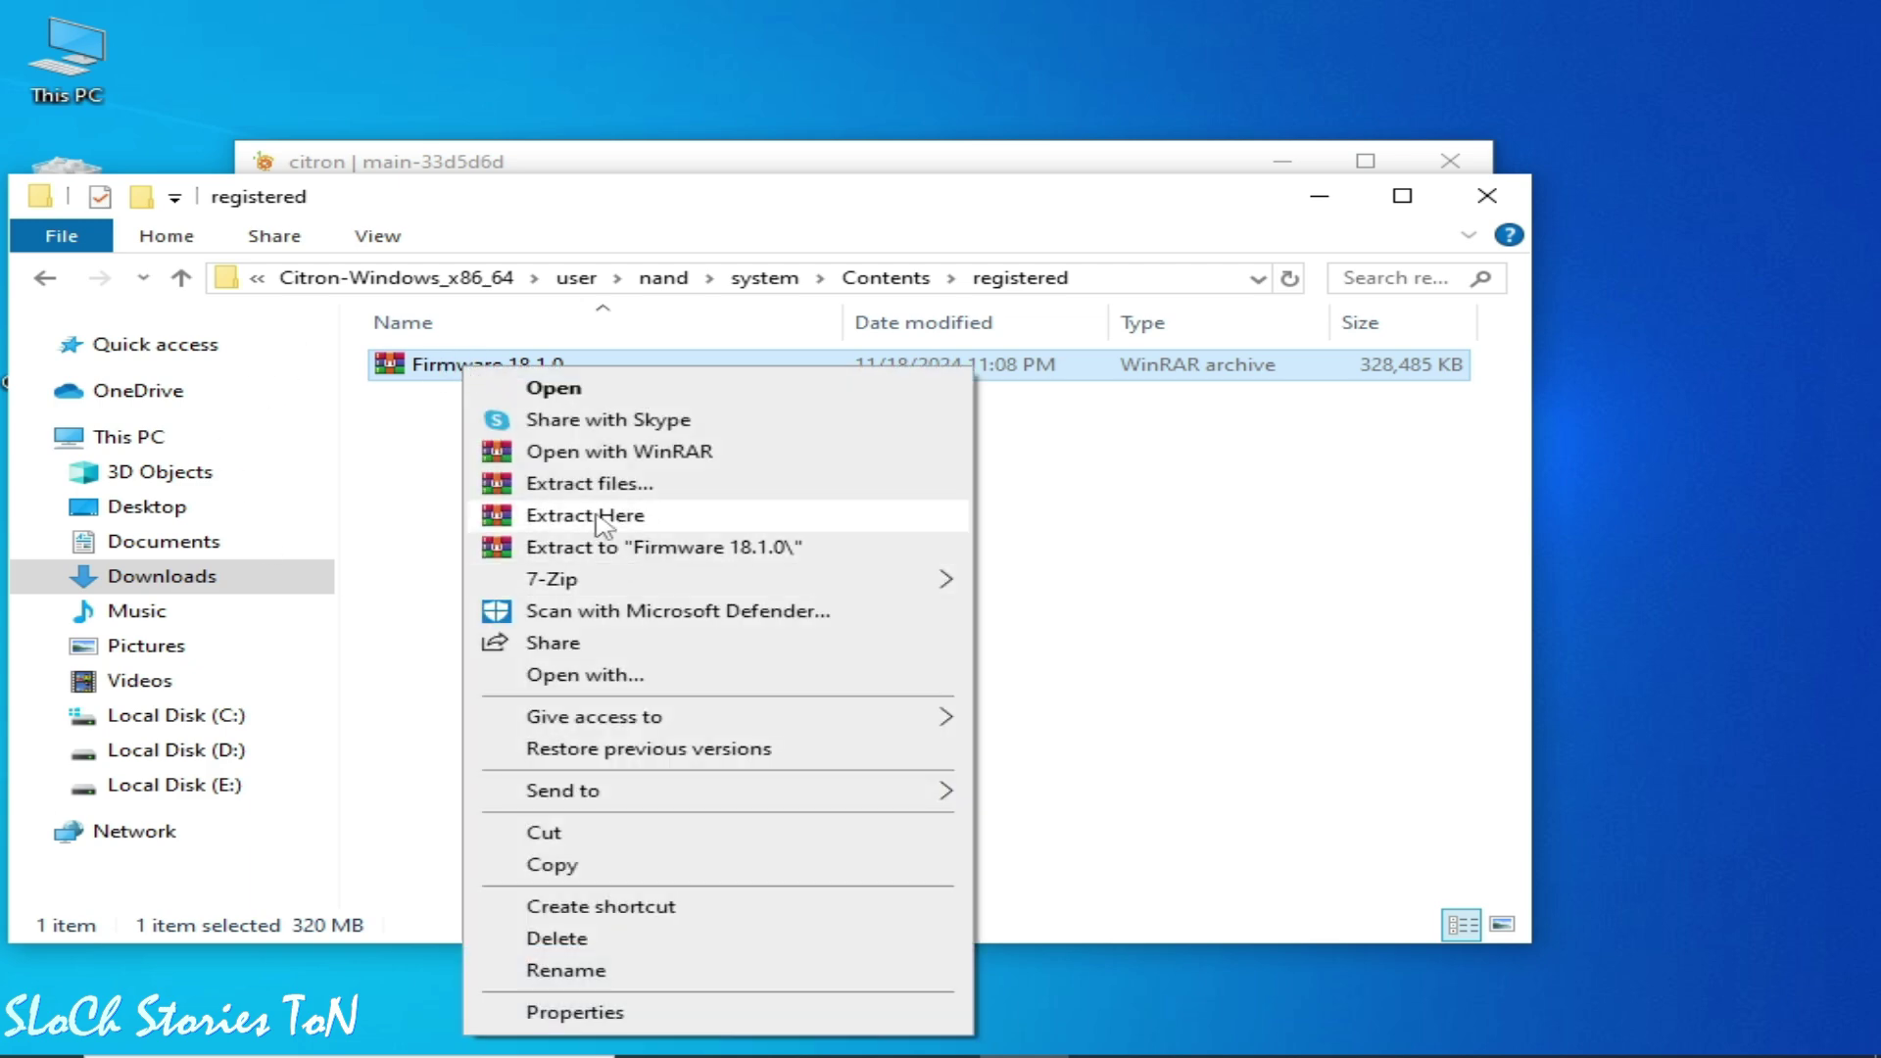
- Extract the Firmware 18.1.0 archive and move all its files directly into registered
{"action": "left_click", "coordinate": [556, 515]}
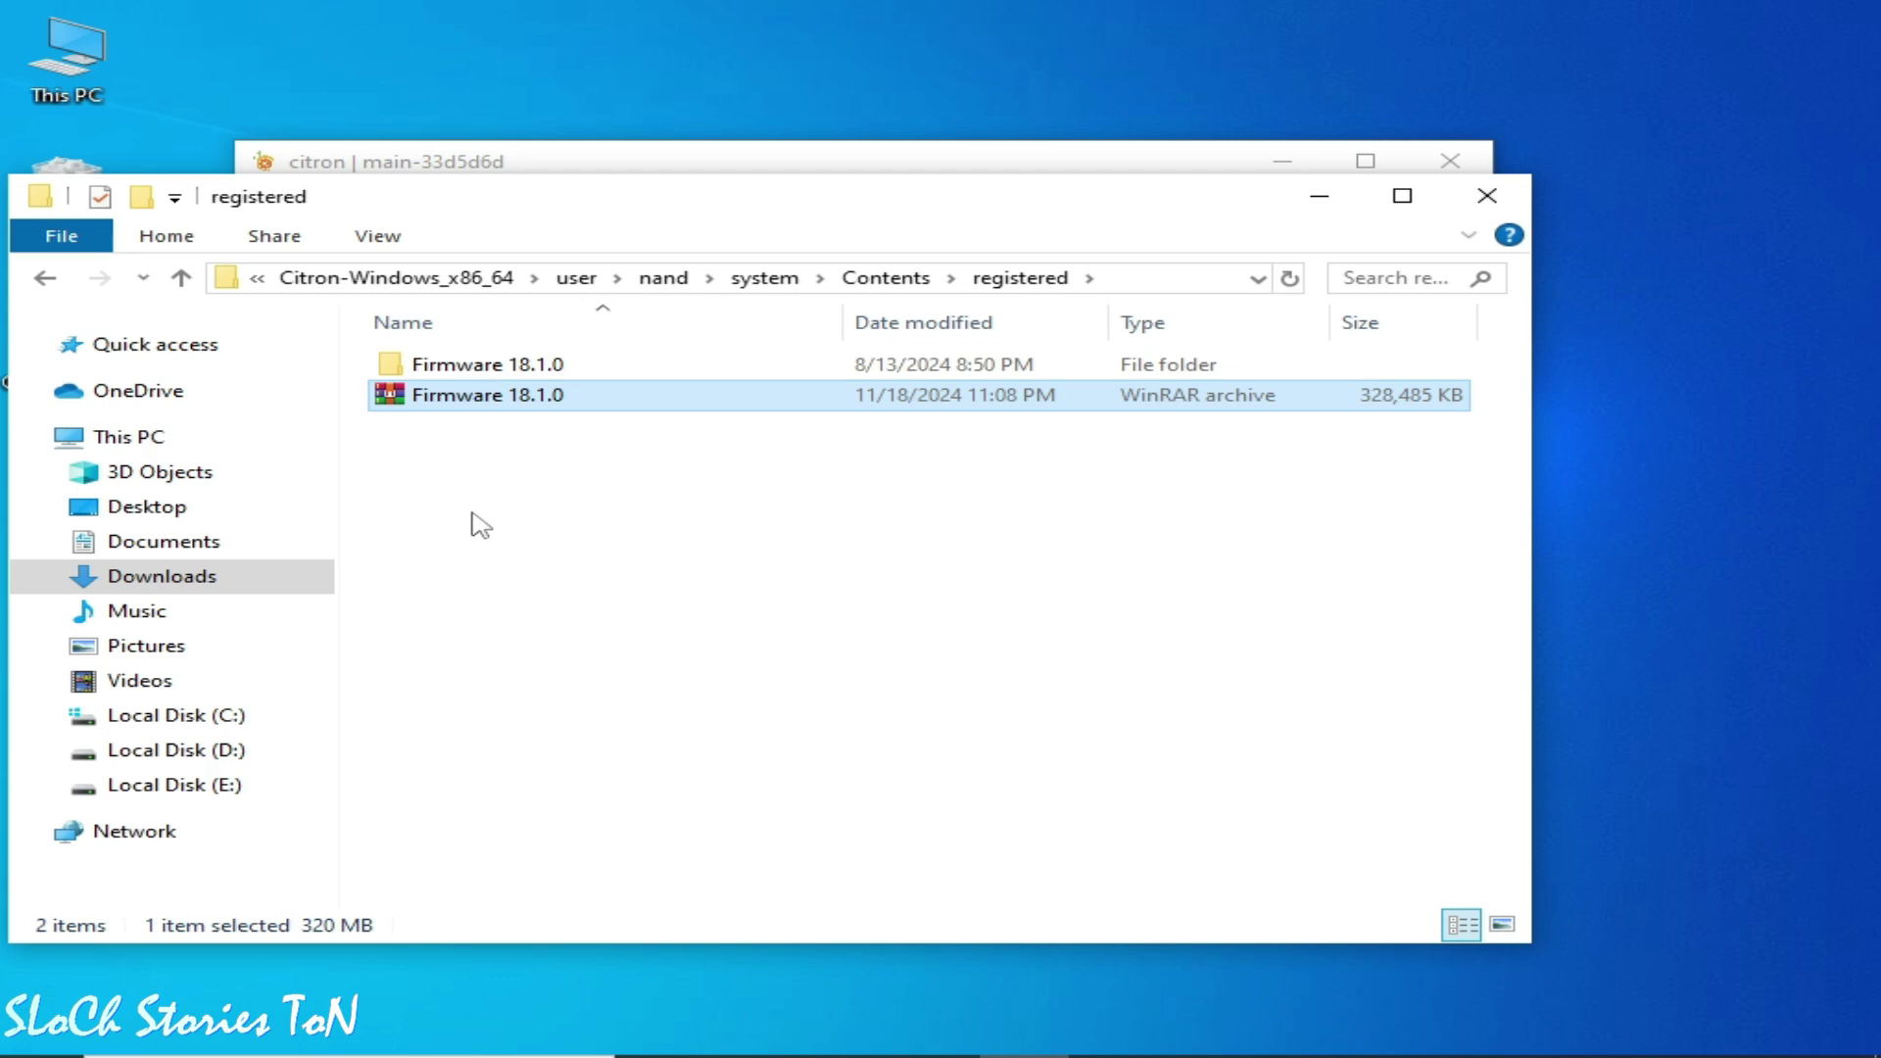
{"action": "double_click", "coordinate": [482, 367]}
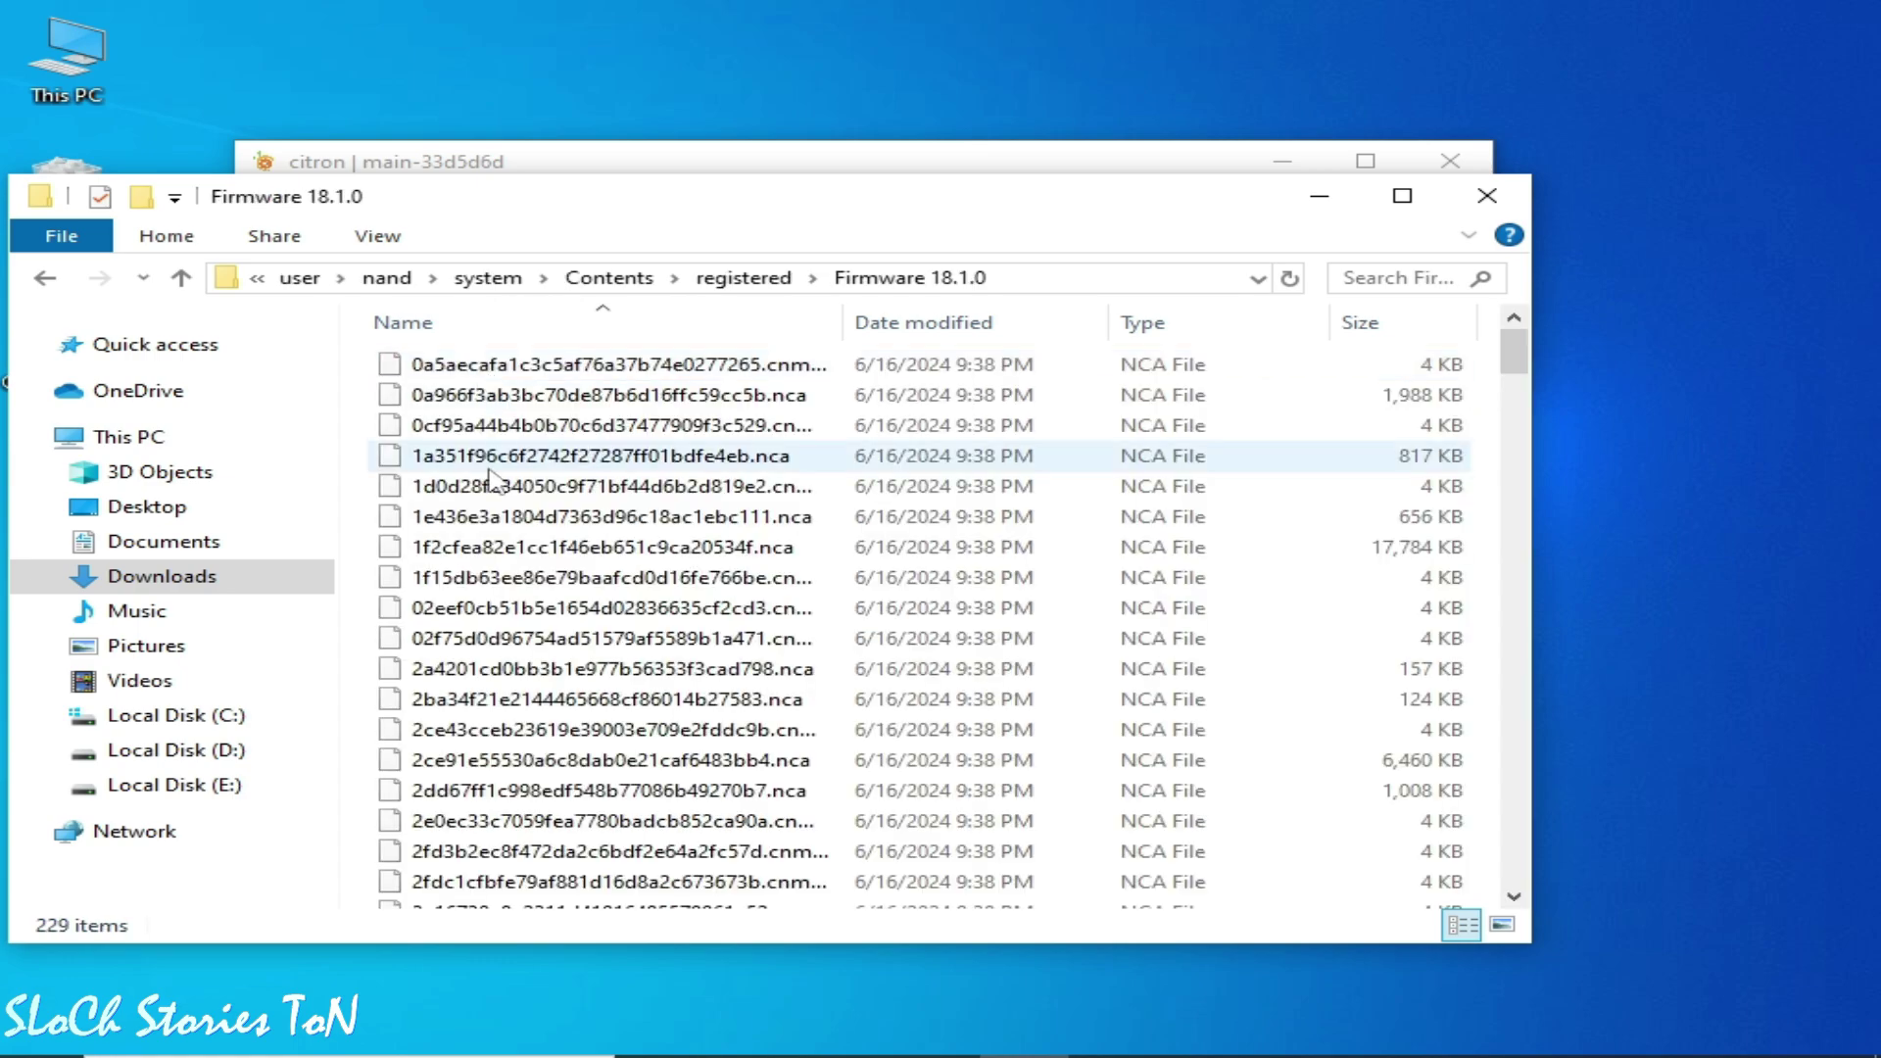
{"action": "left_click_drag", "start_coordinate": [352, 355], "coordinate": [579, 894]}
{"action": "right_click", "coordinate": [579, 894]}
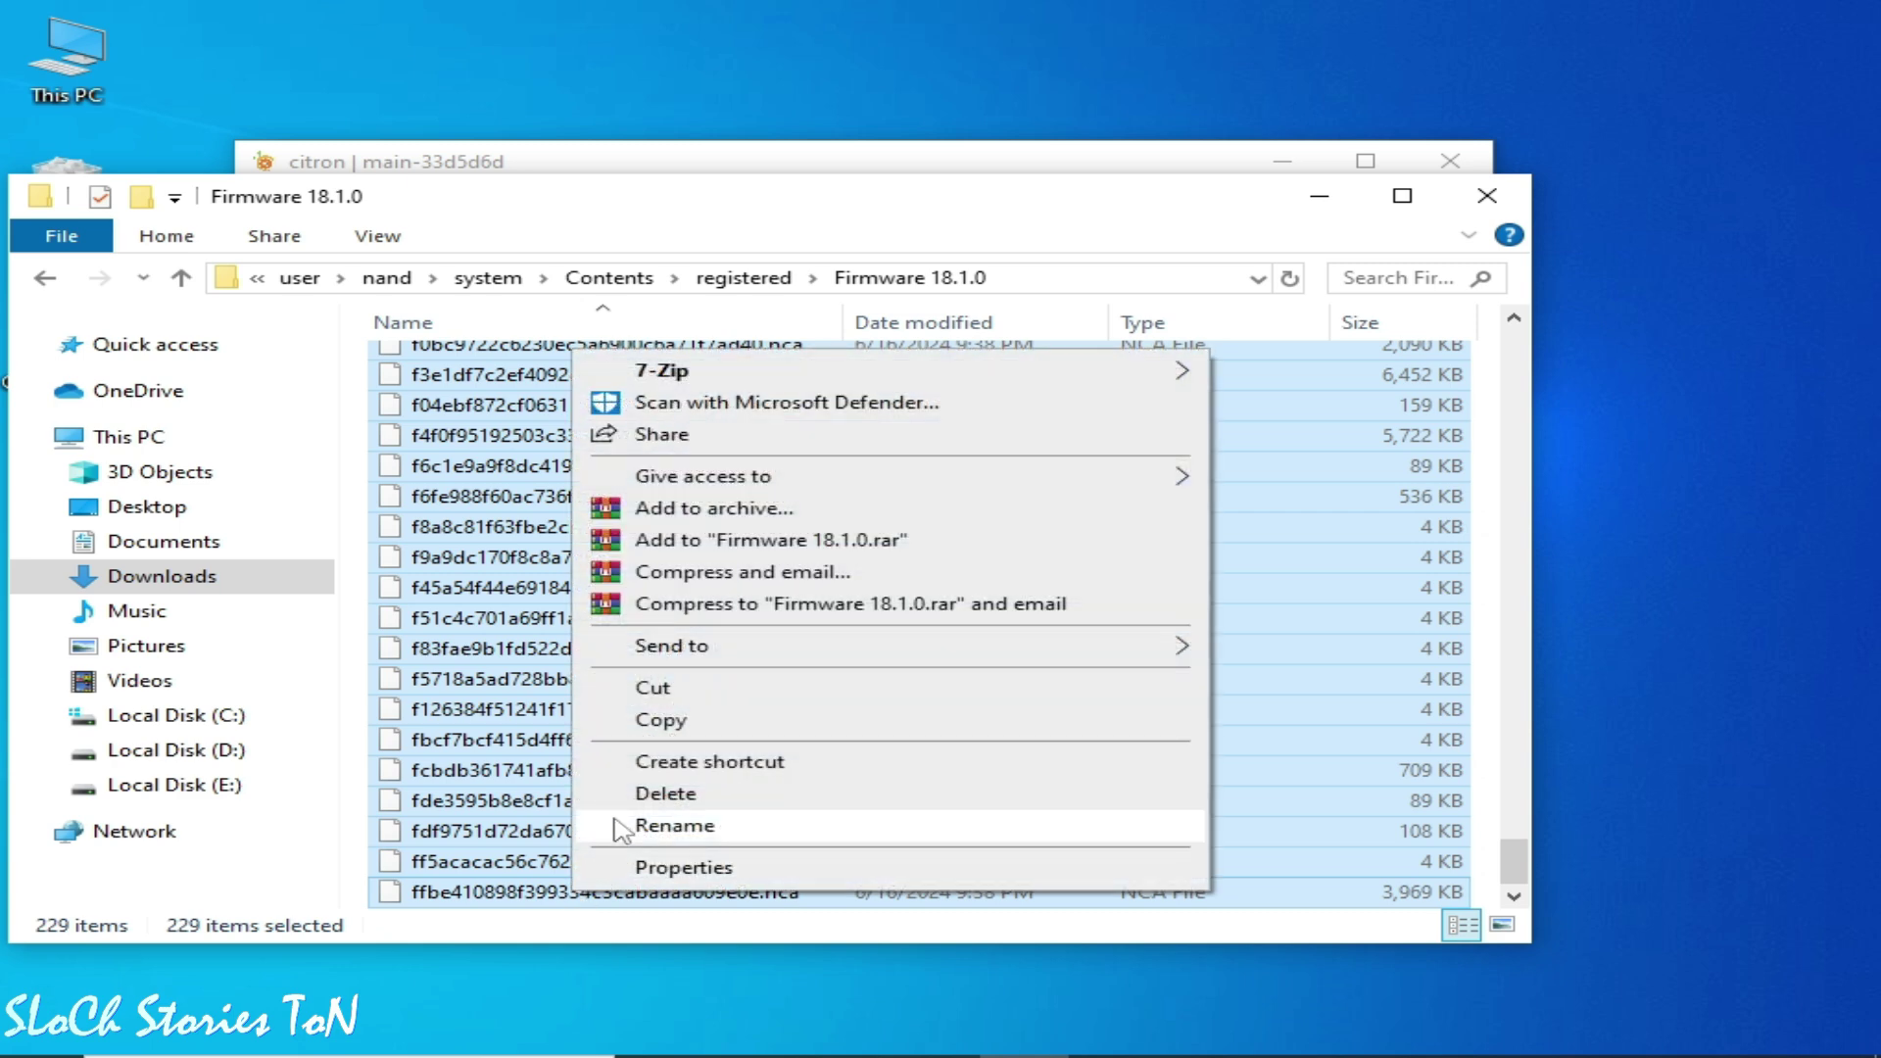
{"action": "left_click", "coordinate": [663, 689]}
{"action": "left_click", "coordinate": [44, 277]}
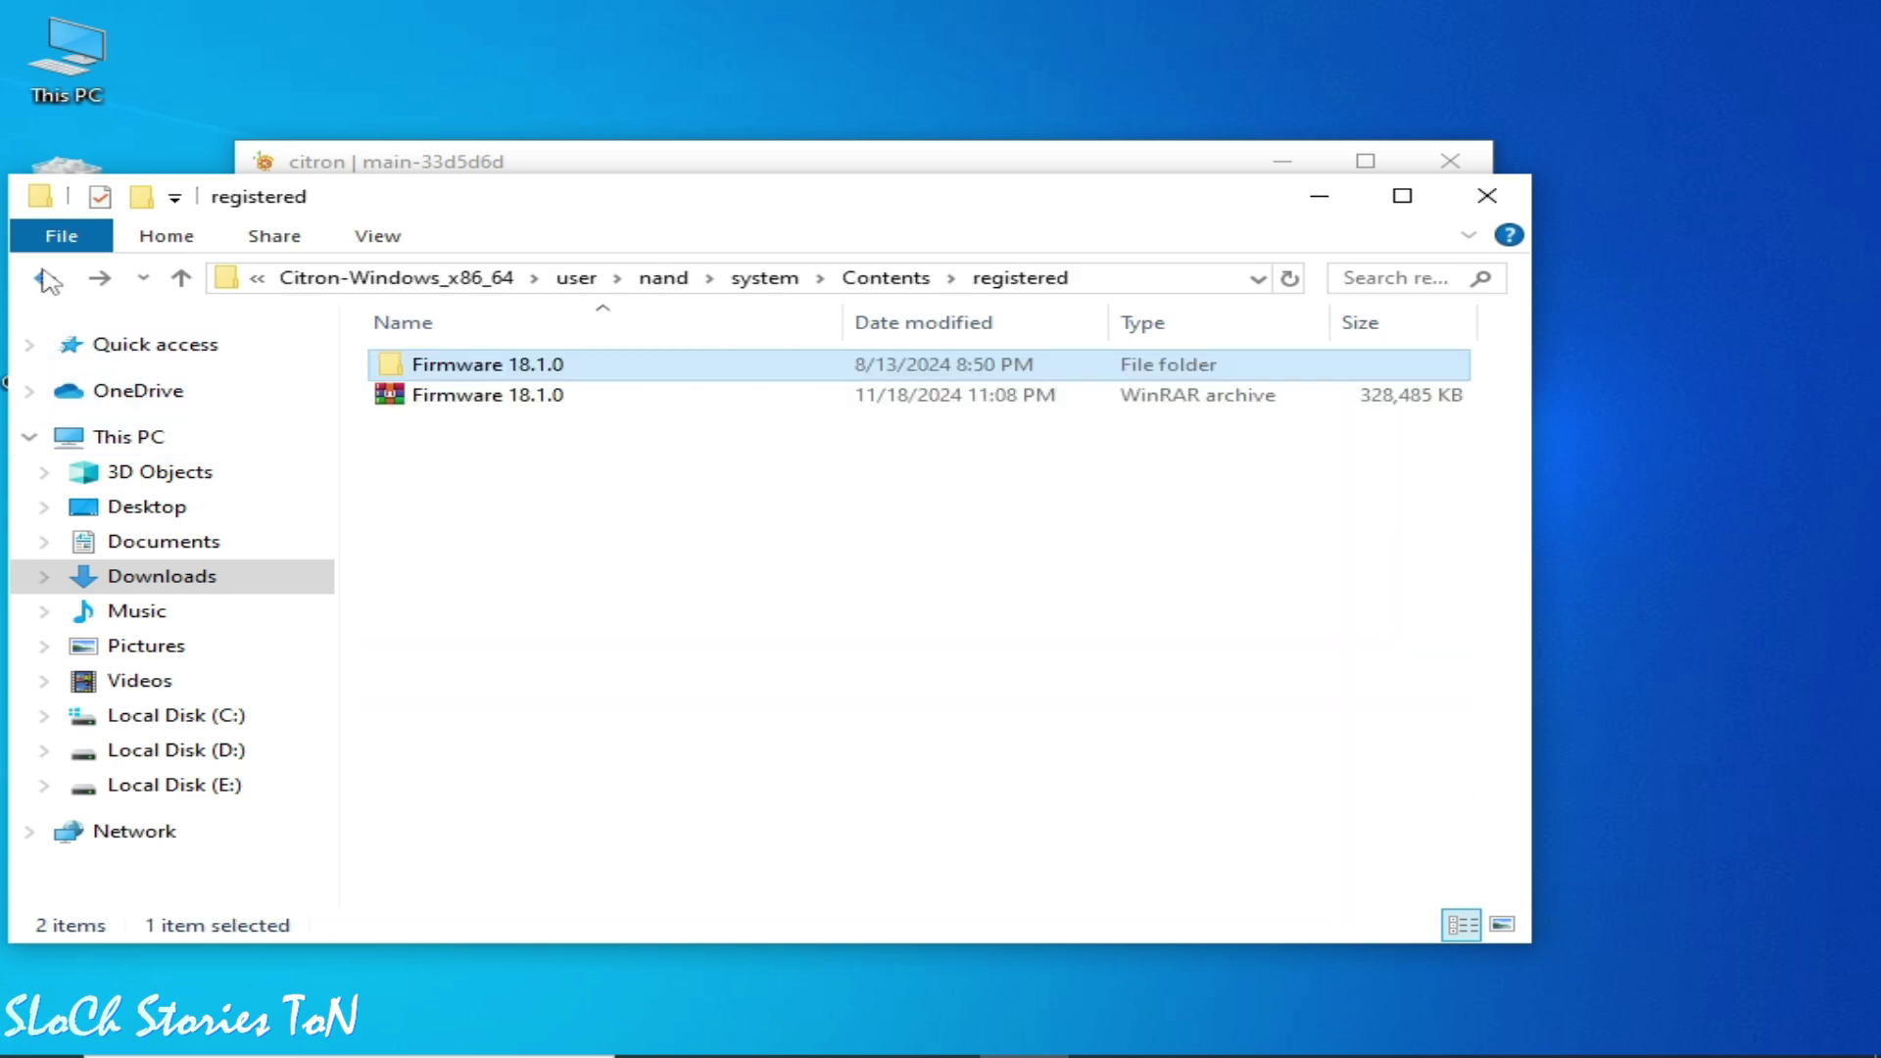
{"action": "right_click", "coordinate": [611, 585]}
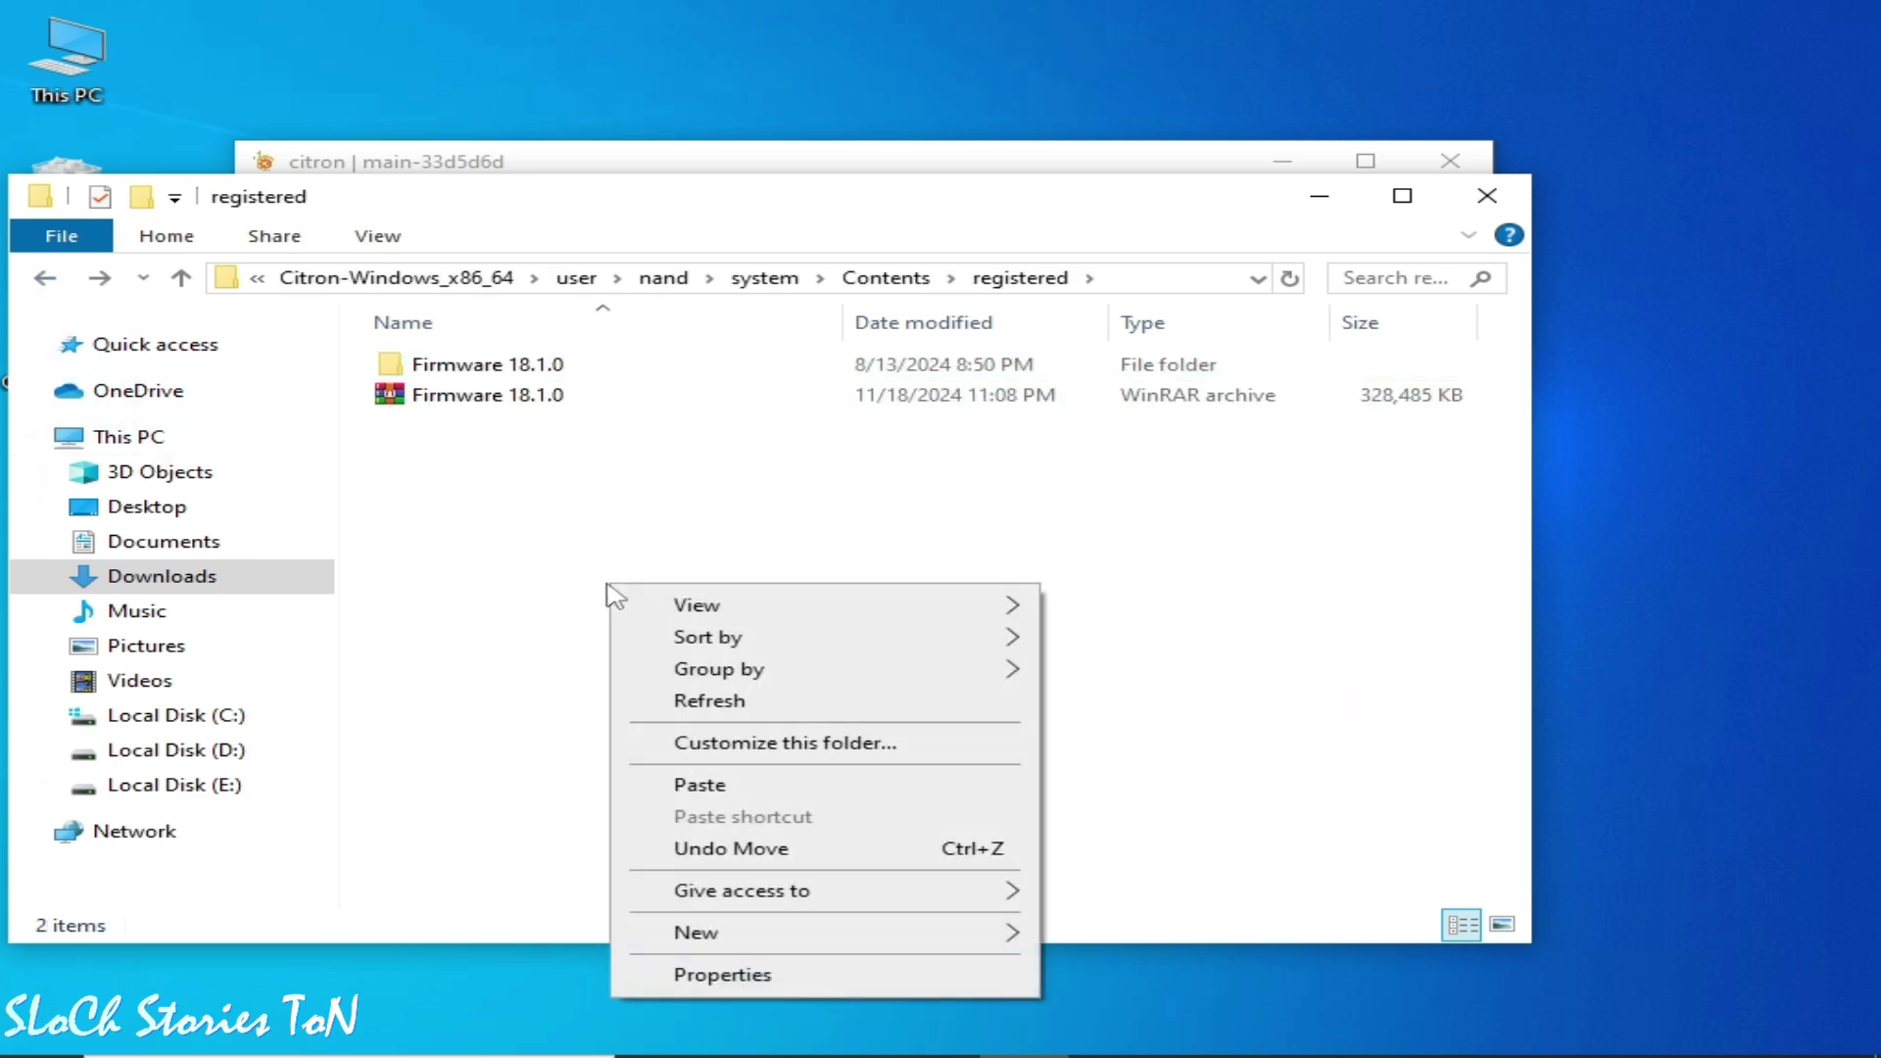
{"action": "left_click", "coordinate": [682, 784]}
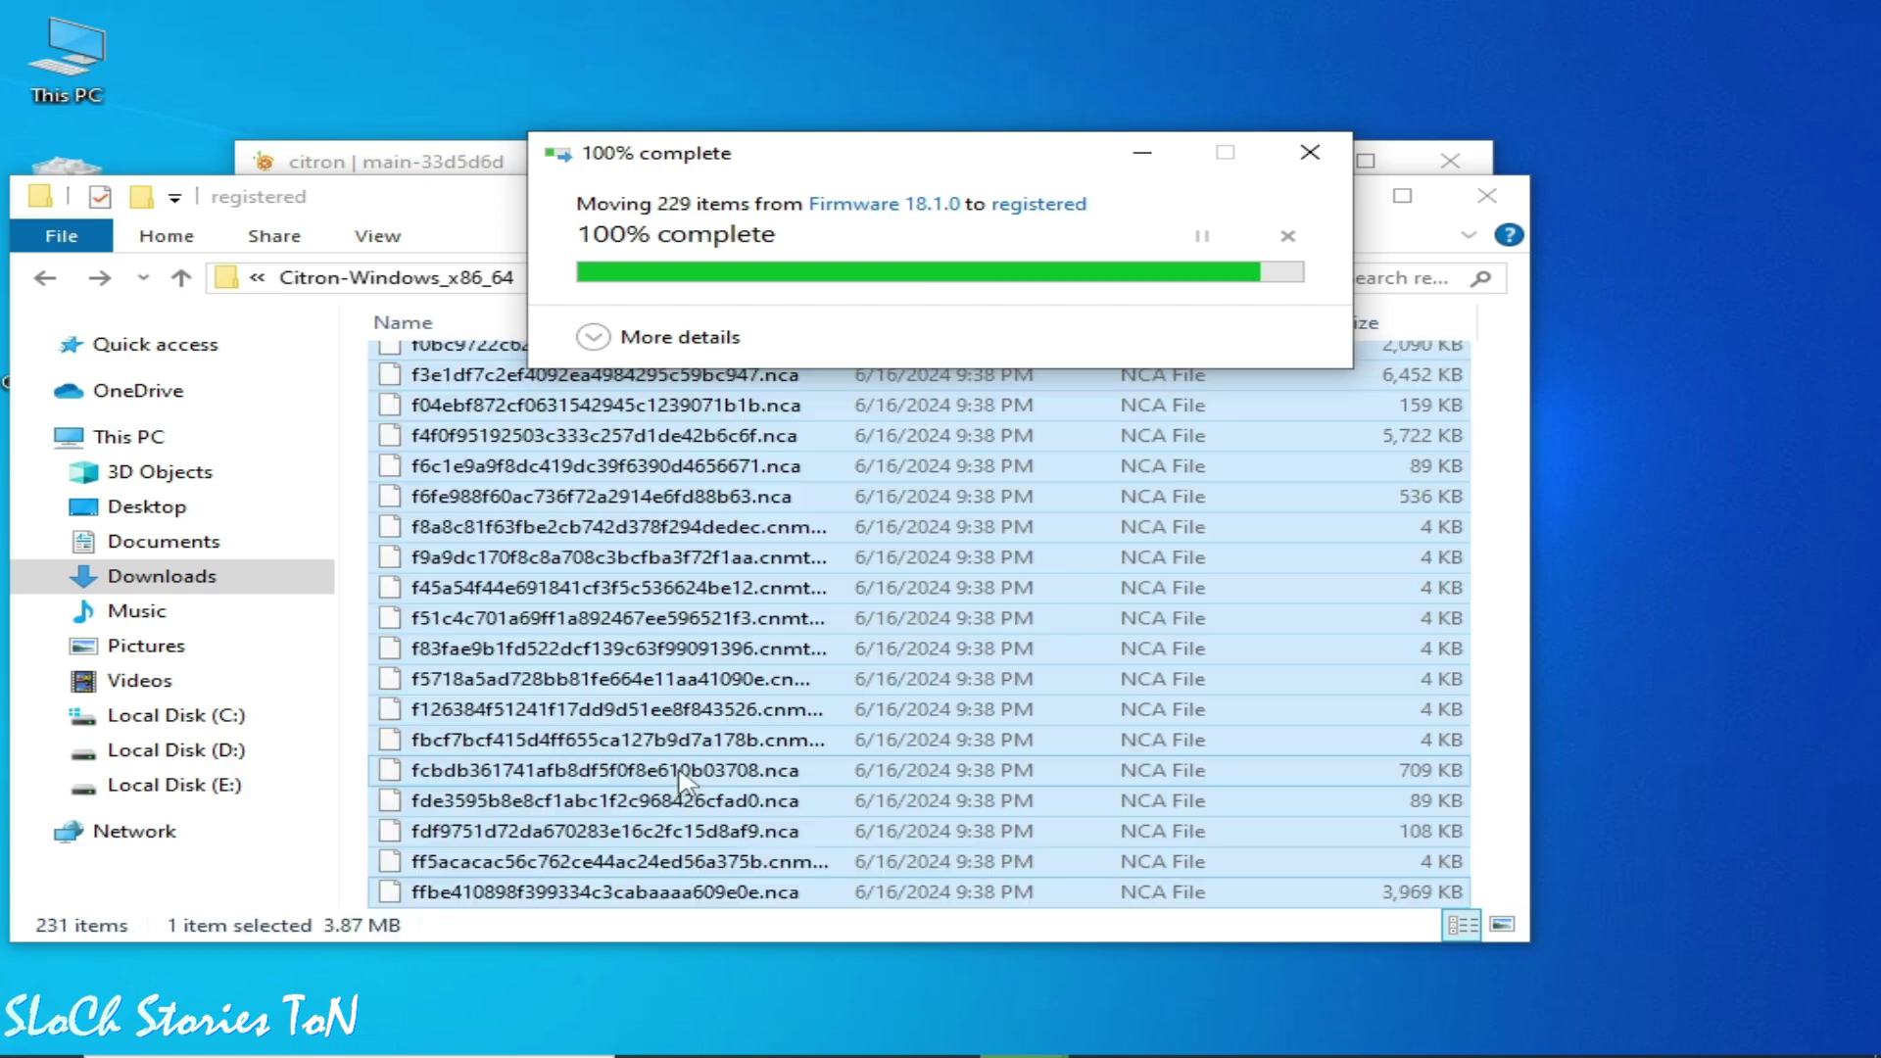
- Delete the empty Firmware 18.1.0 folder and move the archive back to the desktop
{"action": "left_click", "coordinate": [1513, 893]}
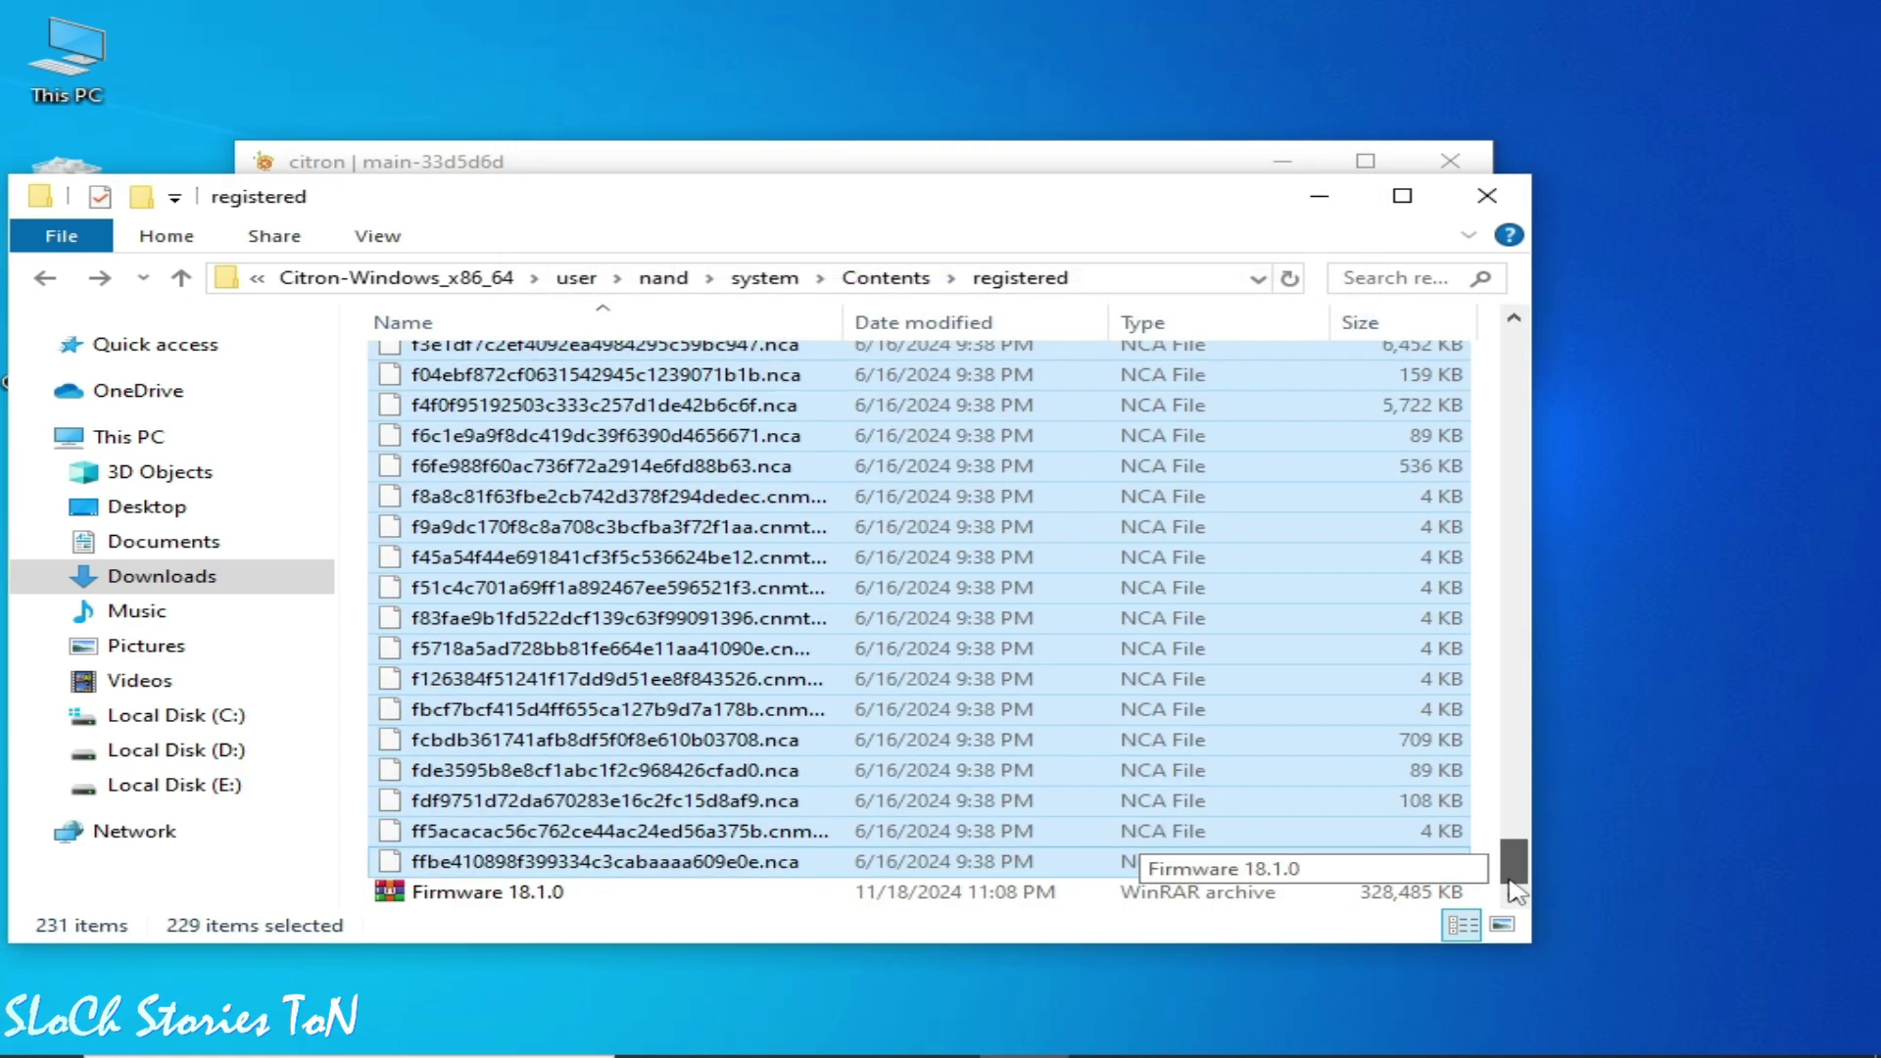
{"action": "left_click_drag", "start_coordinate": [1516, 881], "coordinate": [1510, 333]}
{"action": "double_click", "coordinate": [514, 366]}
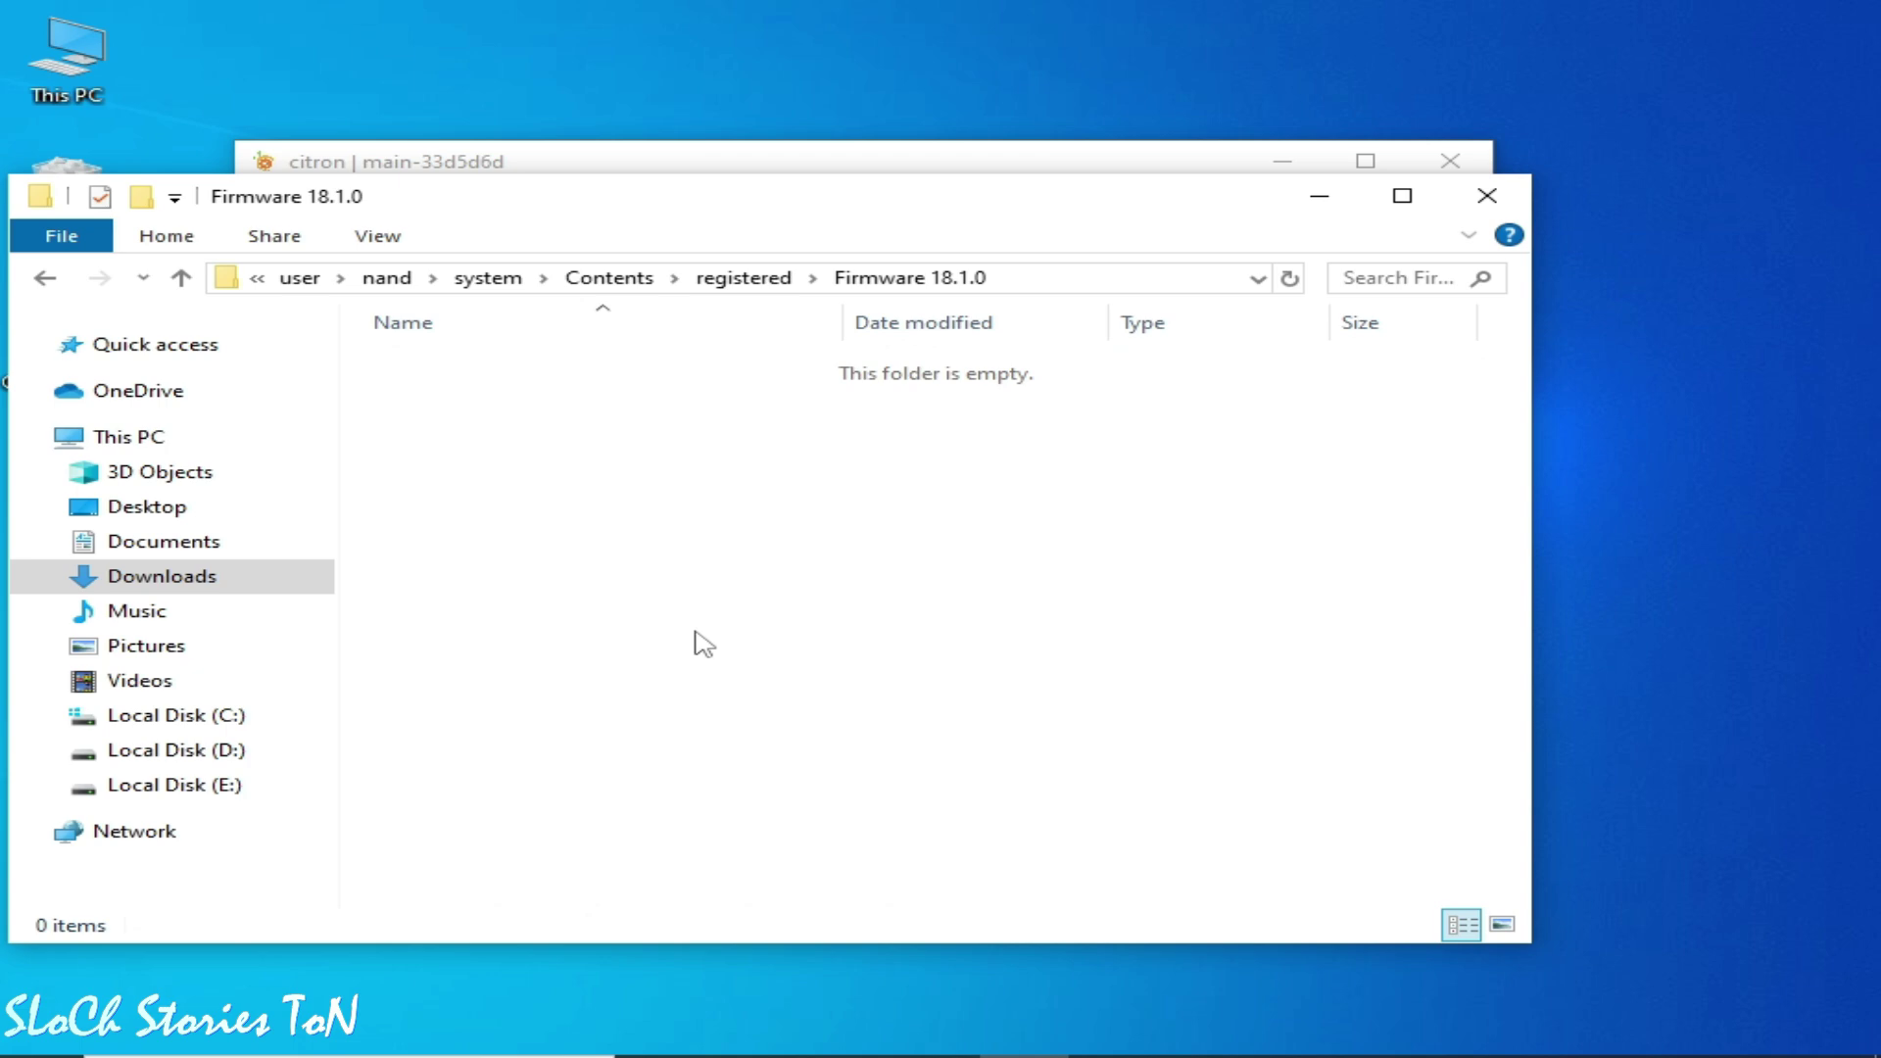
{"action": "left_click", "coordinate": [45, 278]}
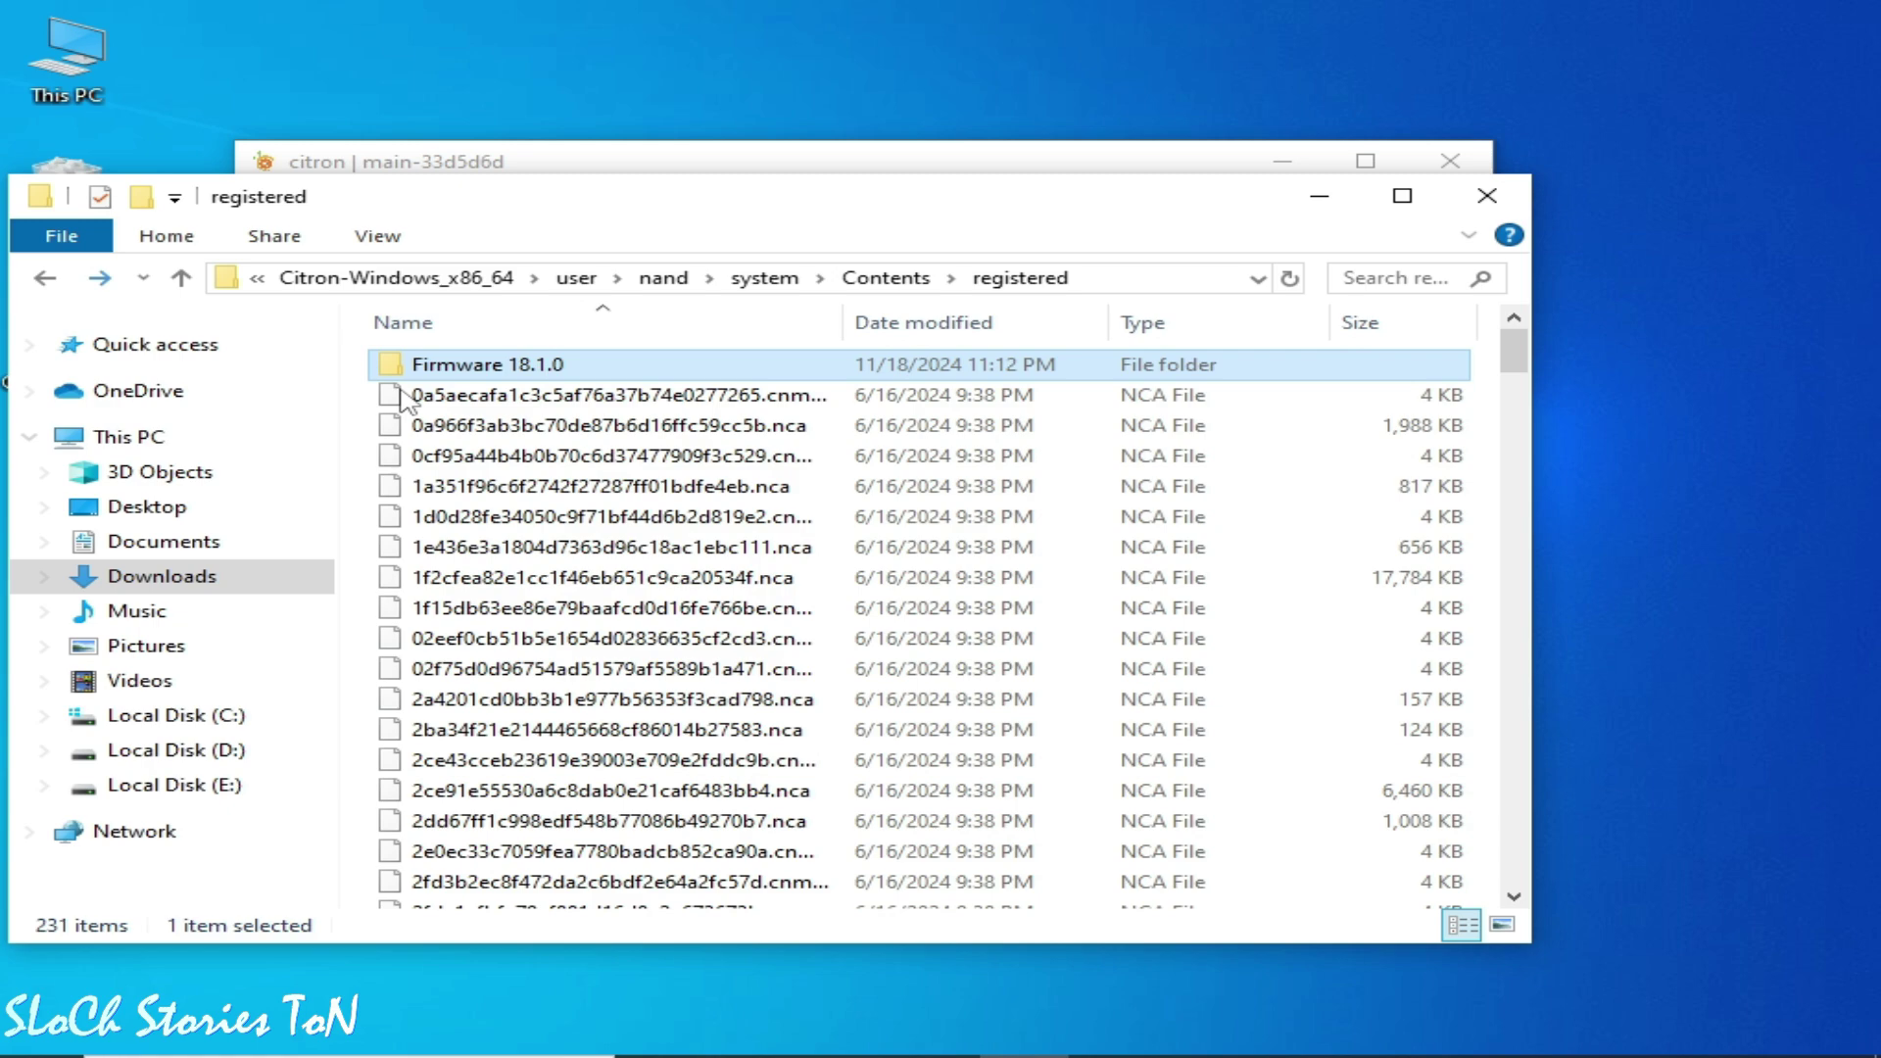
{"action": "right_click", "coordinate": [478, 377]}
{"action": "left_click", "coordinate": [596, 956]}
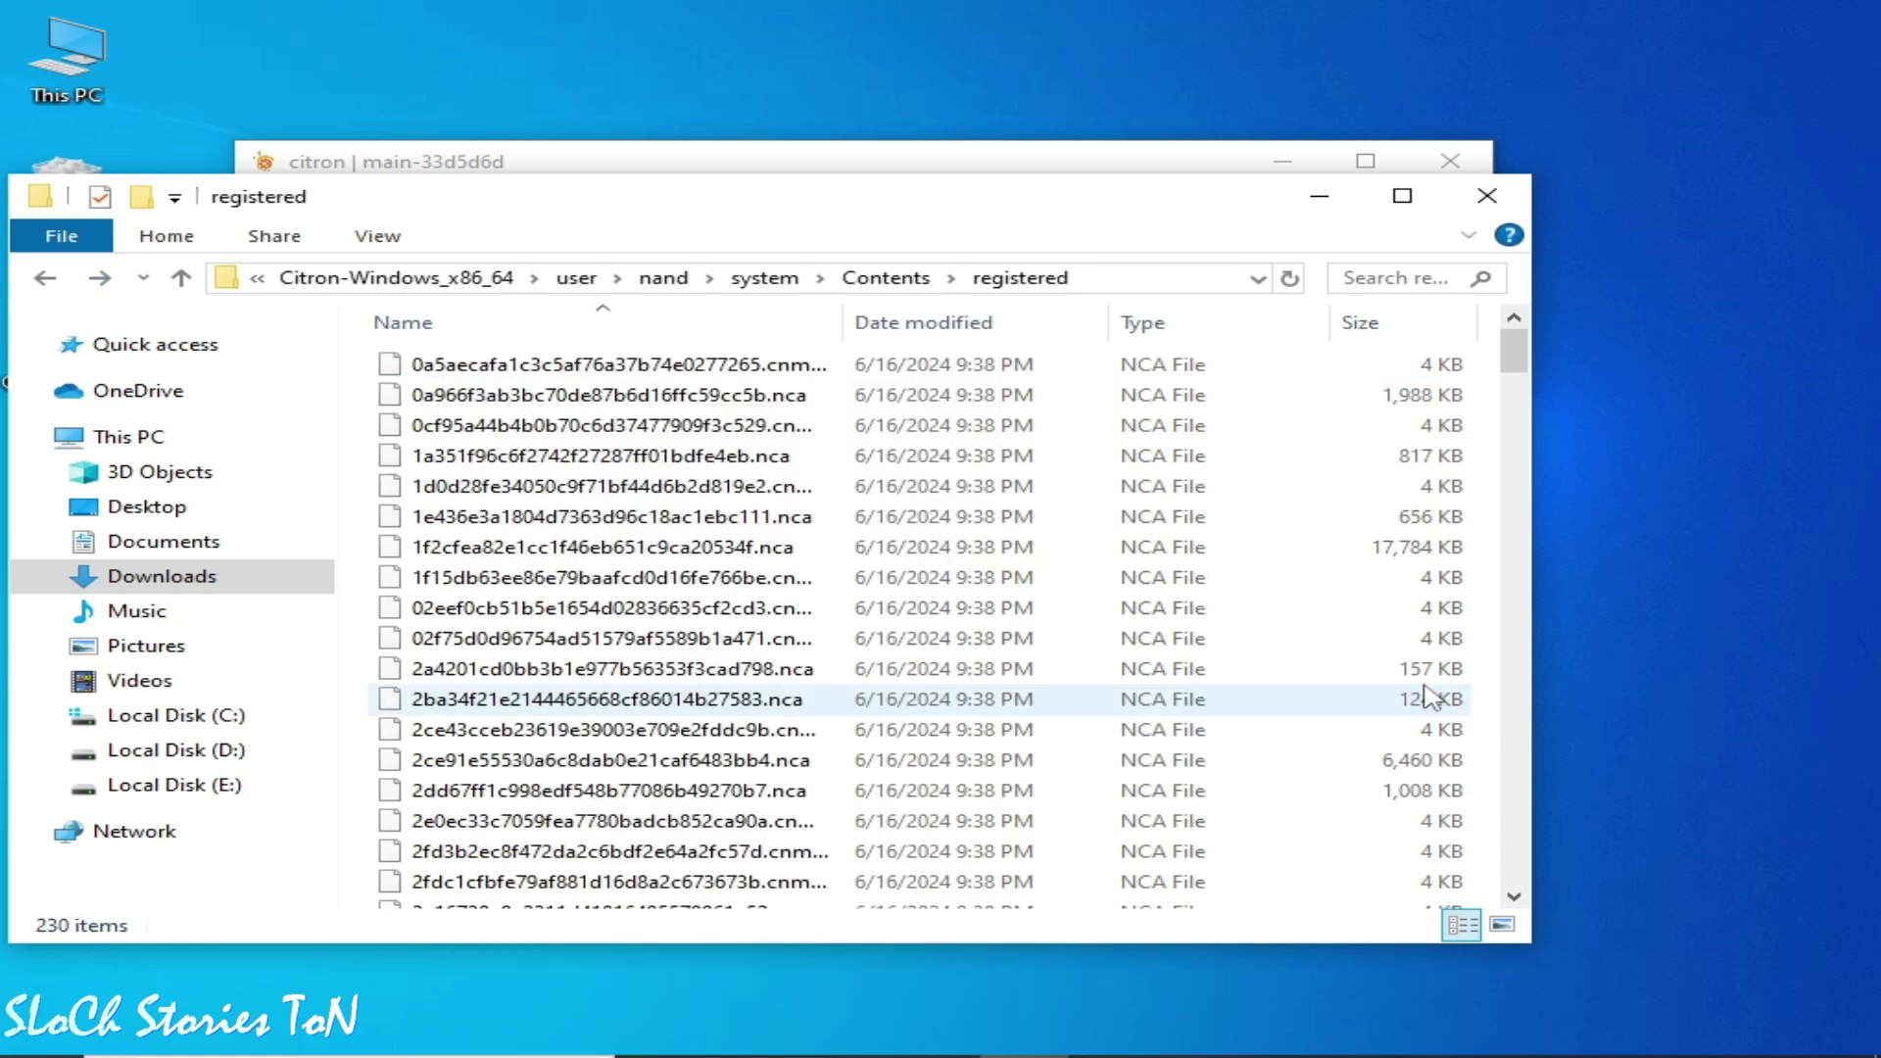
{"action": "left_click_drag", "start_coordinate": [1513, 353], "coordinate": [1513, 862]}
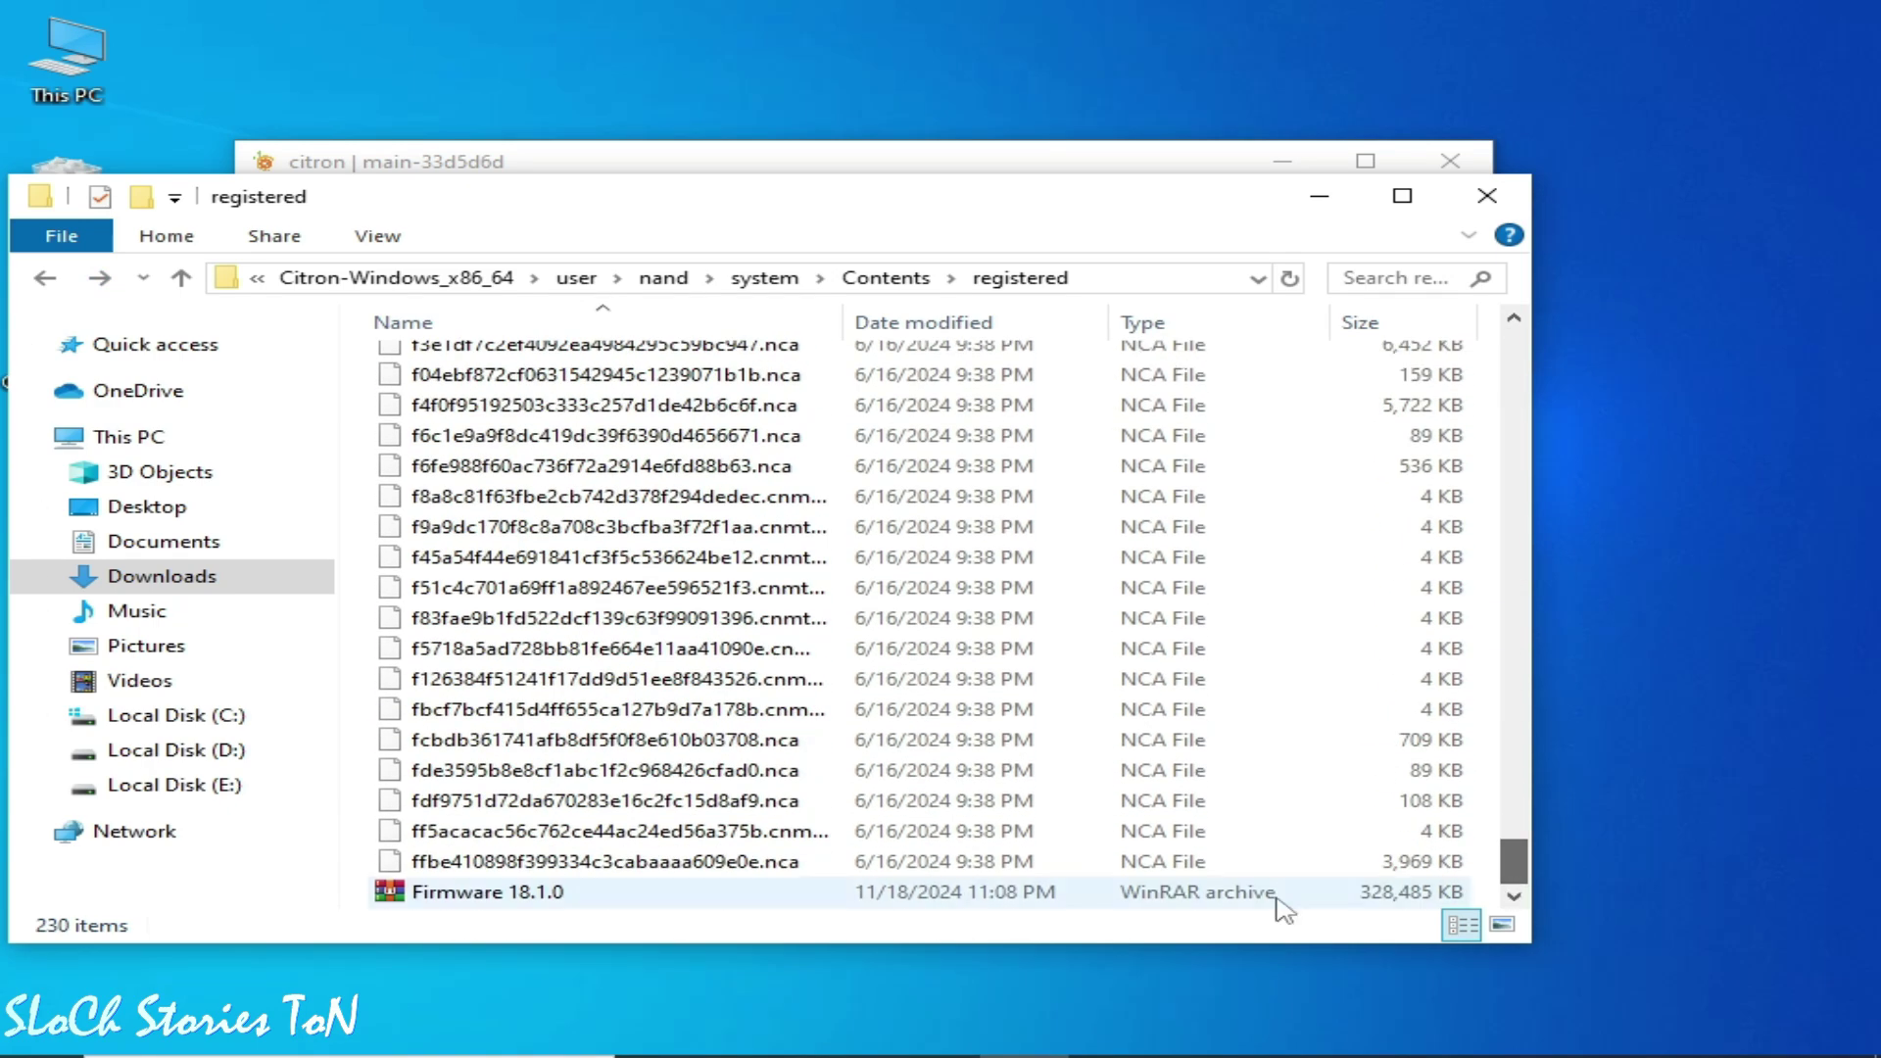
{"action": "left_click_drag", "start_coordinate": [512, 903], "coordinate": [1702, 274]}
{"action": "left_click_drag", "start_coordinate": [1513, 858], "coordinate": [1522, 359]}
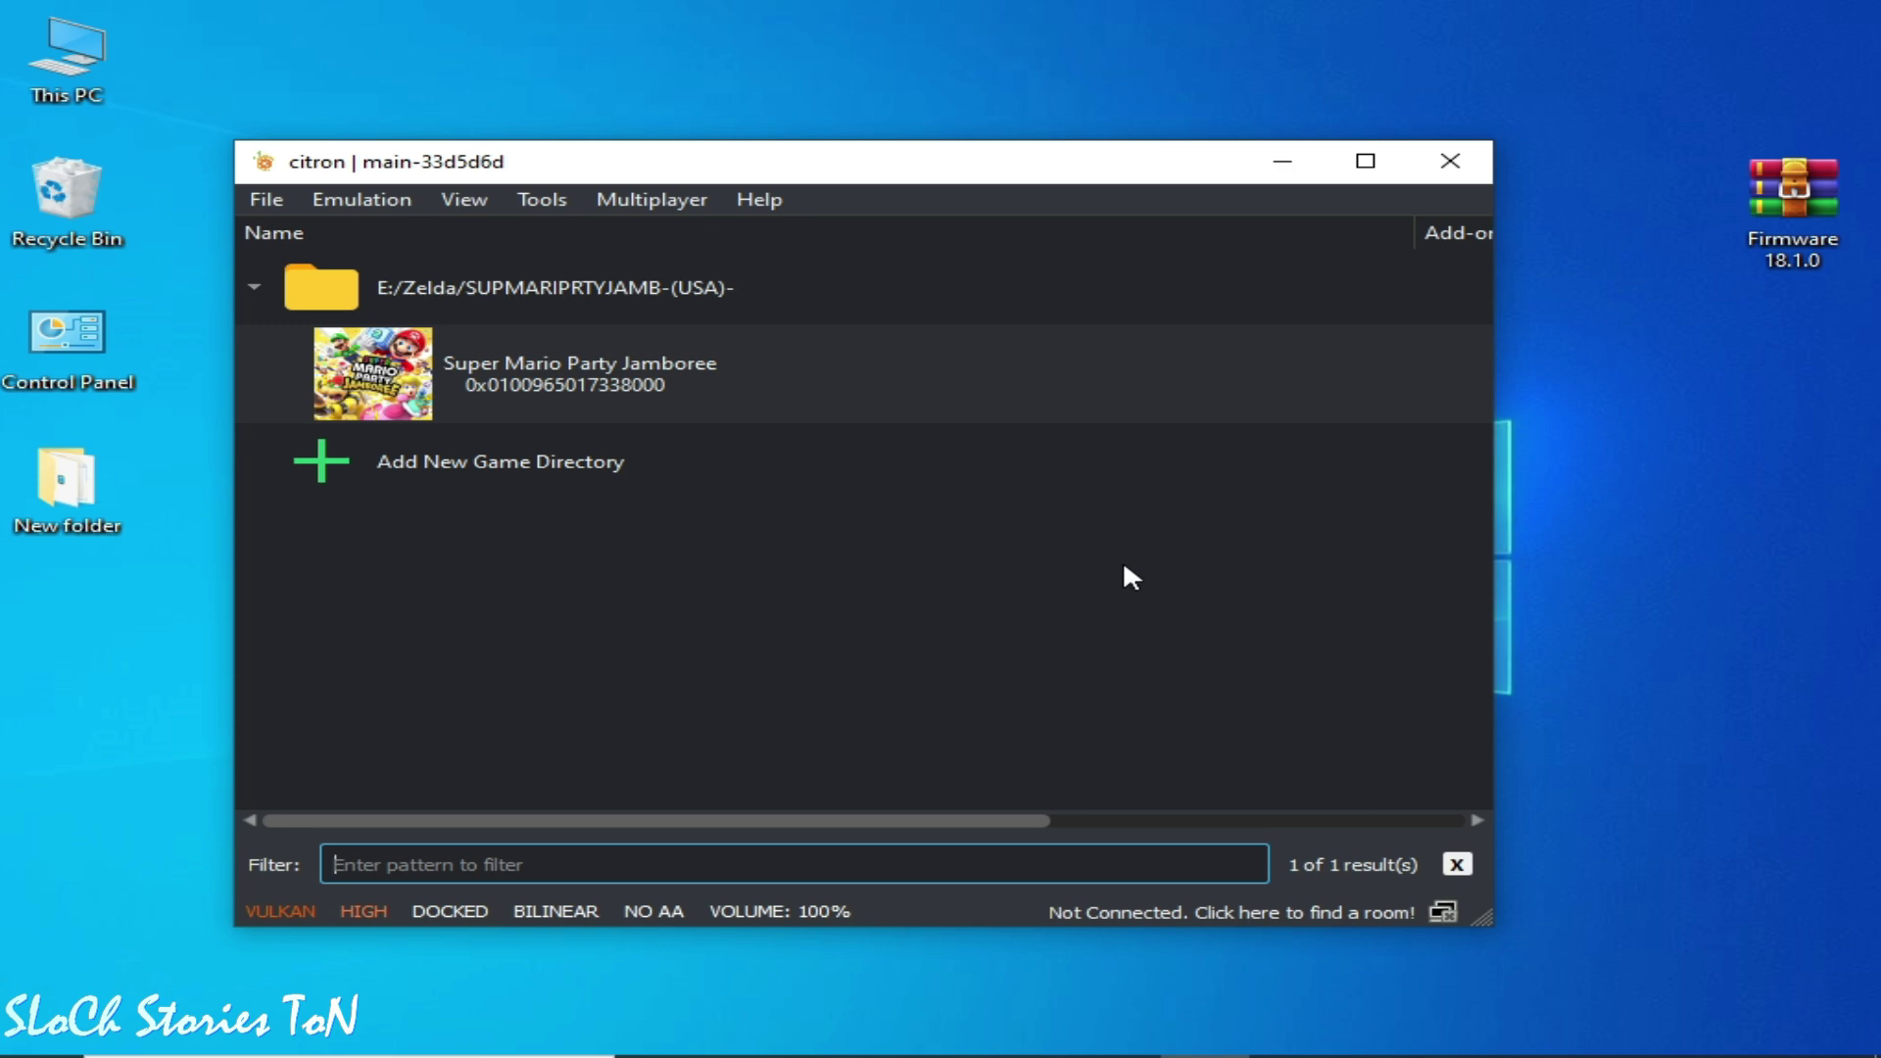
- Close citron and relaunch it from its desktop shortcut
{"action": "left_click", "coordinate": [1442, 166]}
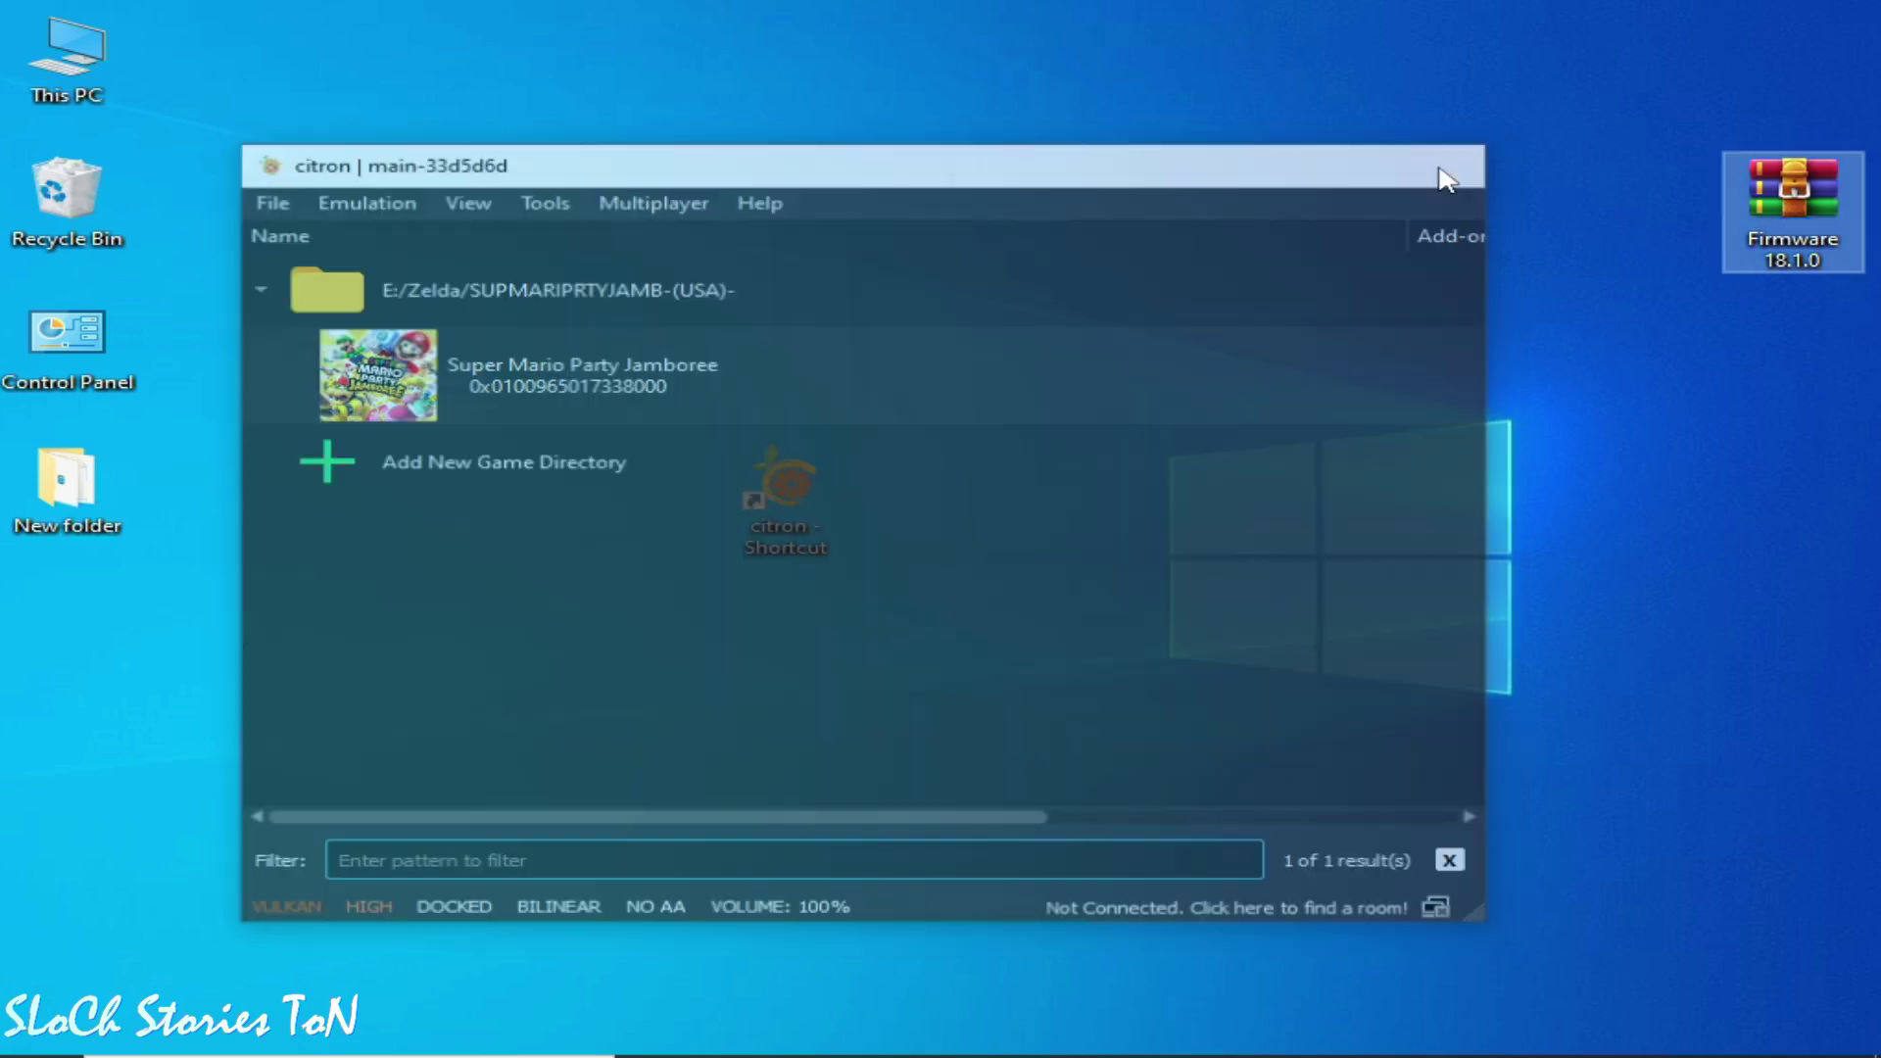
{"action": "right_click", "coordinate": [766, 488]}
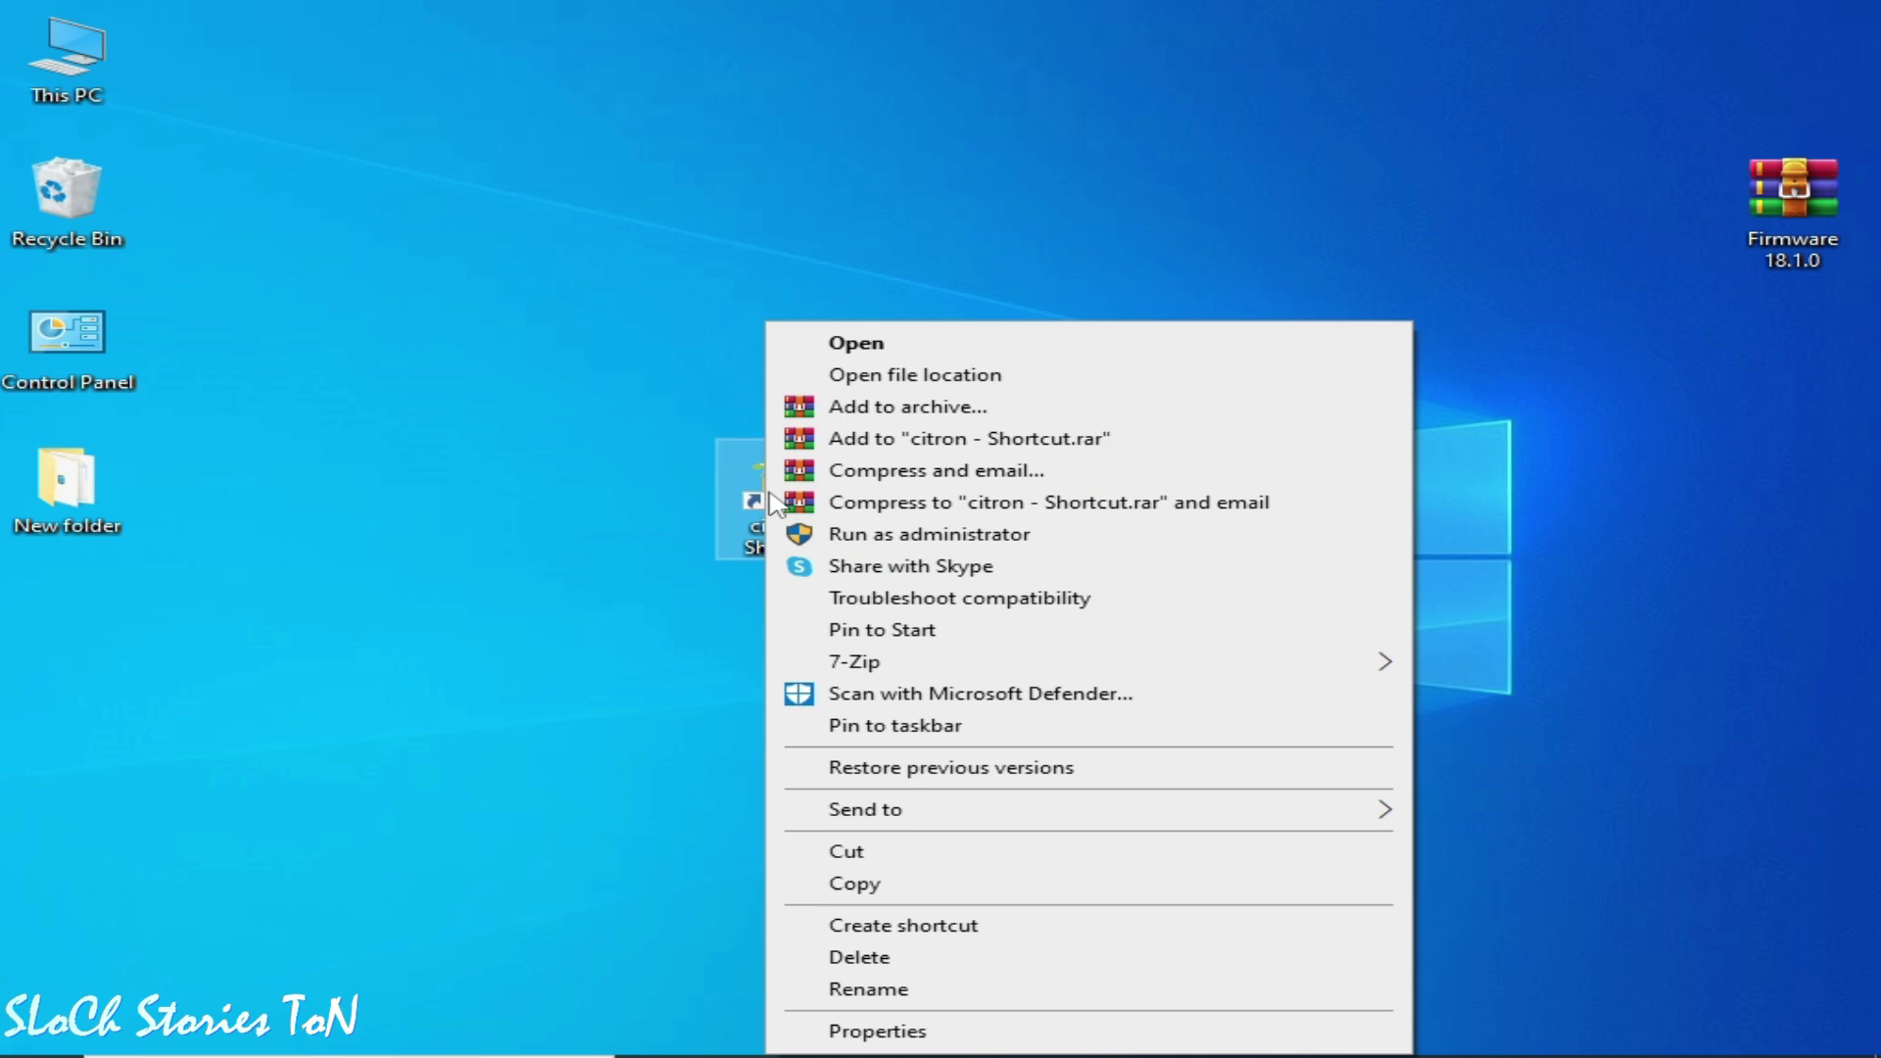
{"action": "left_click", "coordinate": [867, 344]}
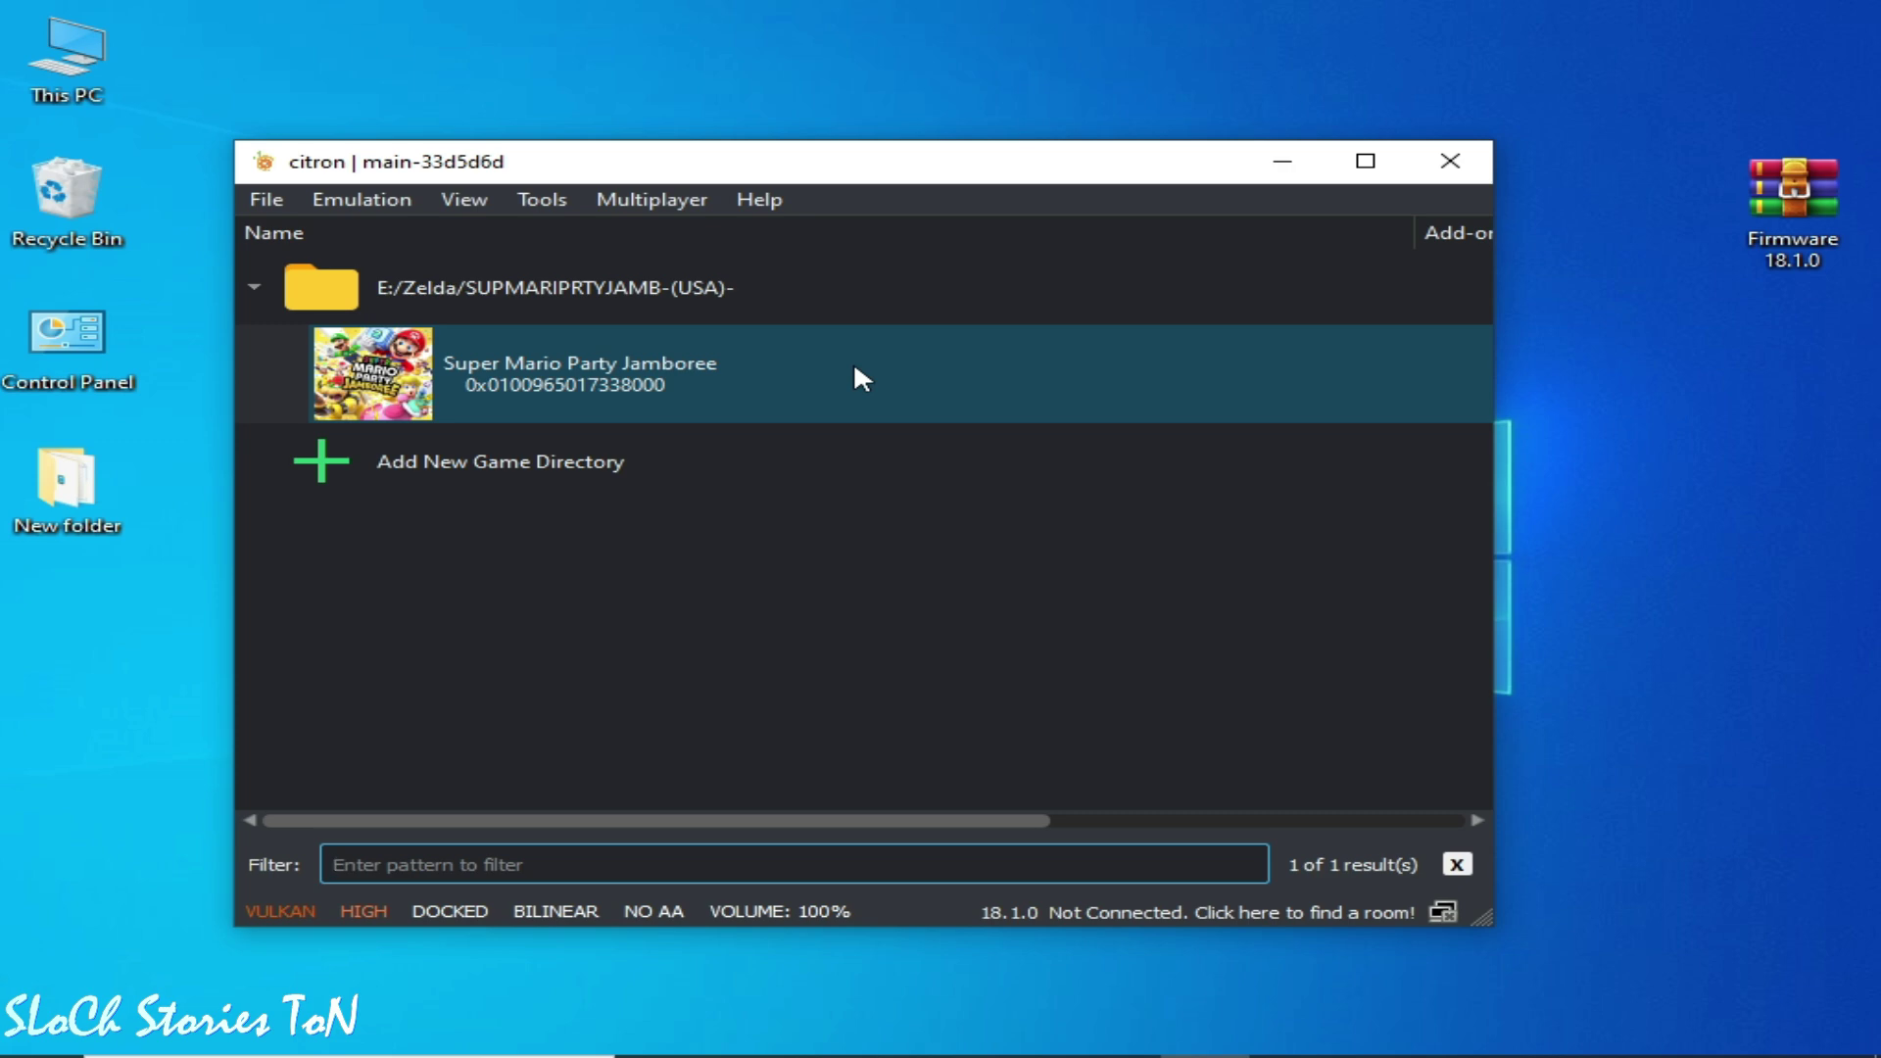
- Open citron's user\keys folder and delete title.keys_autogenerated
{"action": "left_click", "coordinate": [266, 199]}
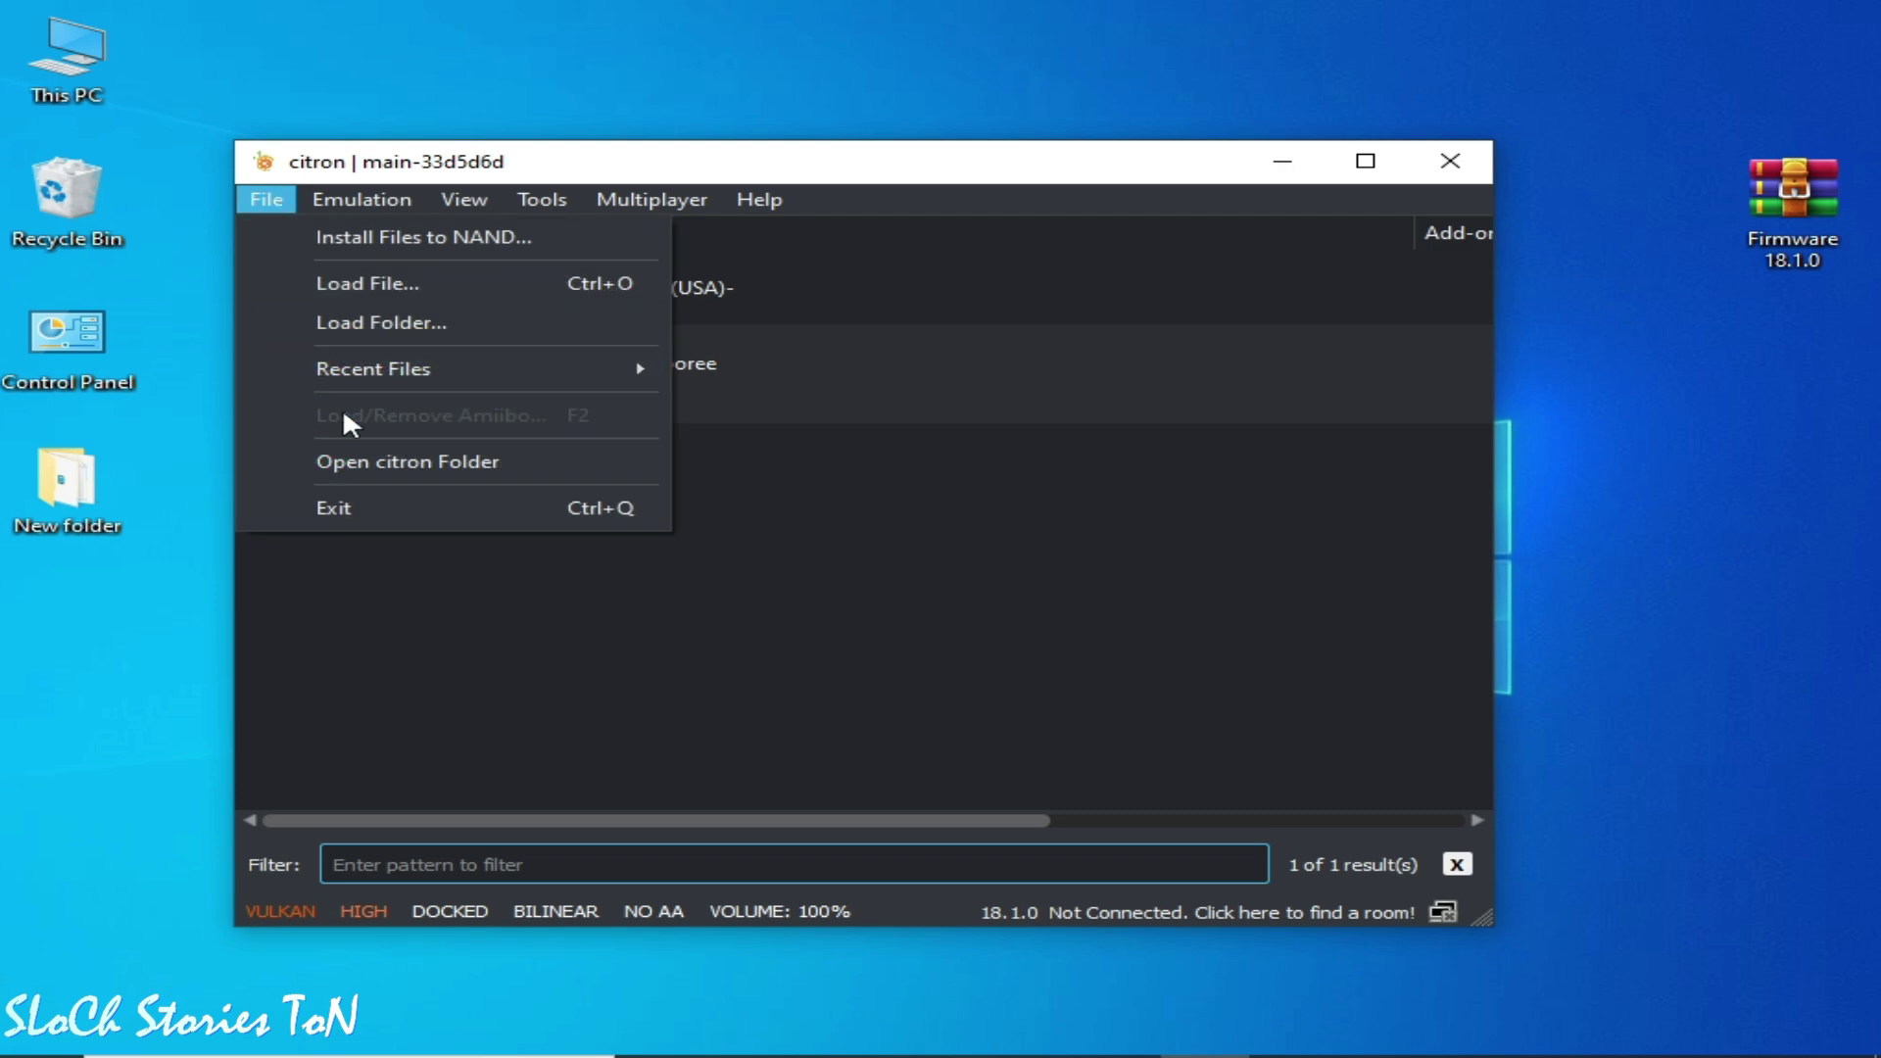
{"action": "left_click", "coordinate": [427, 459]}
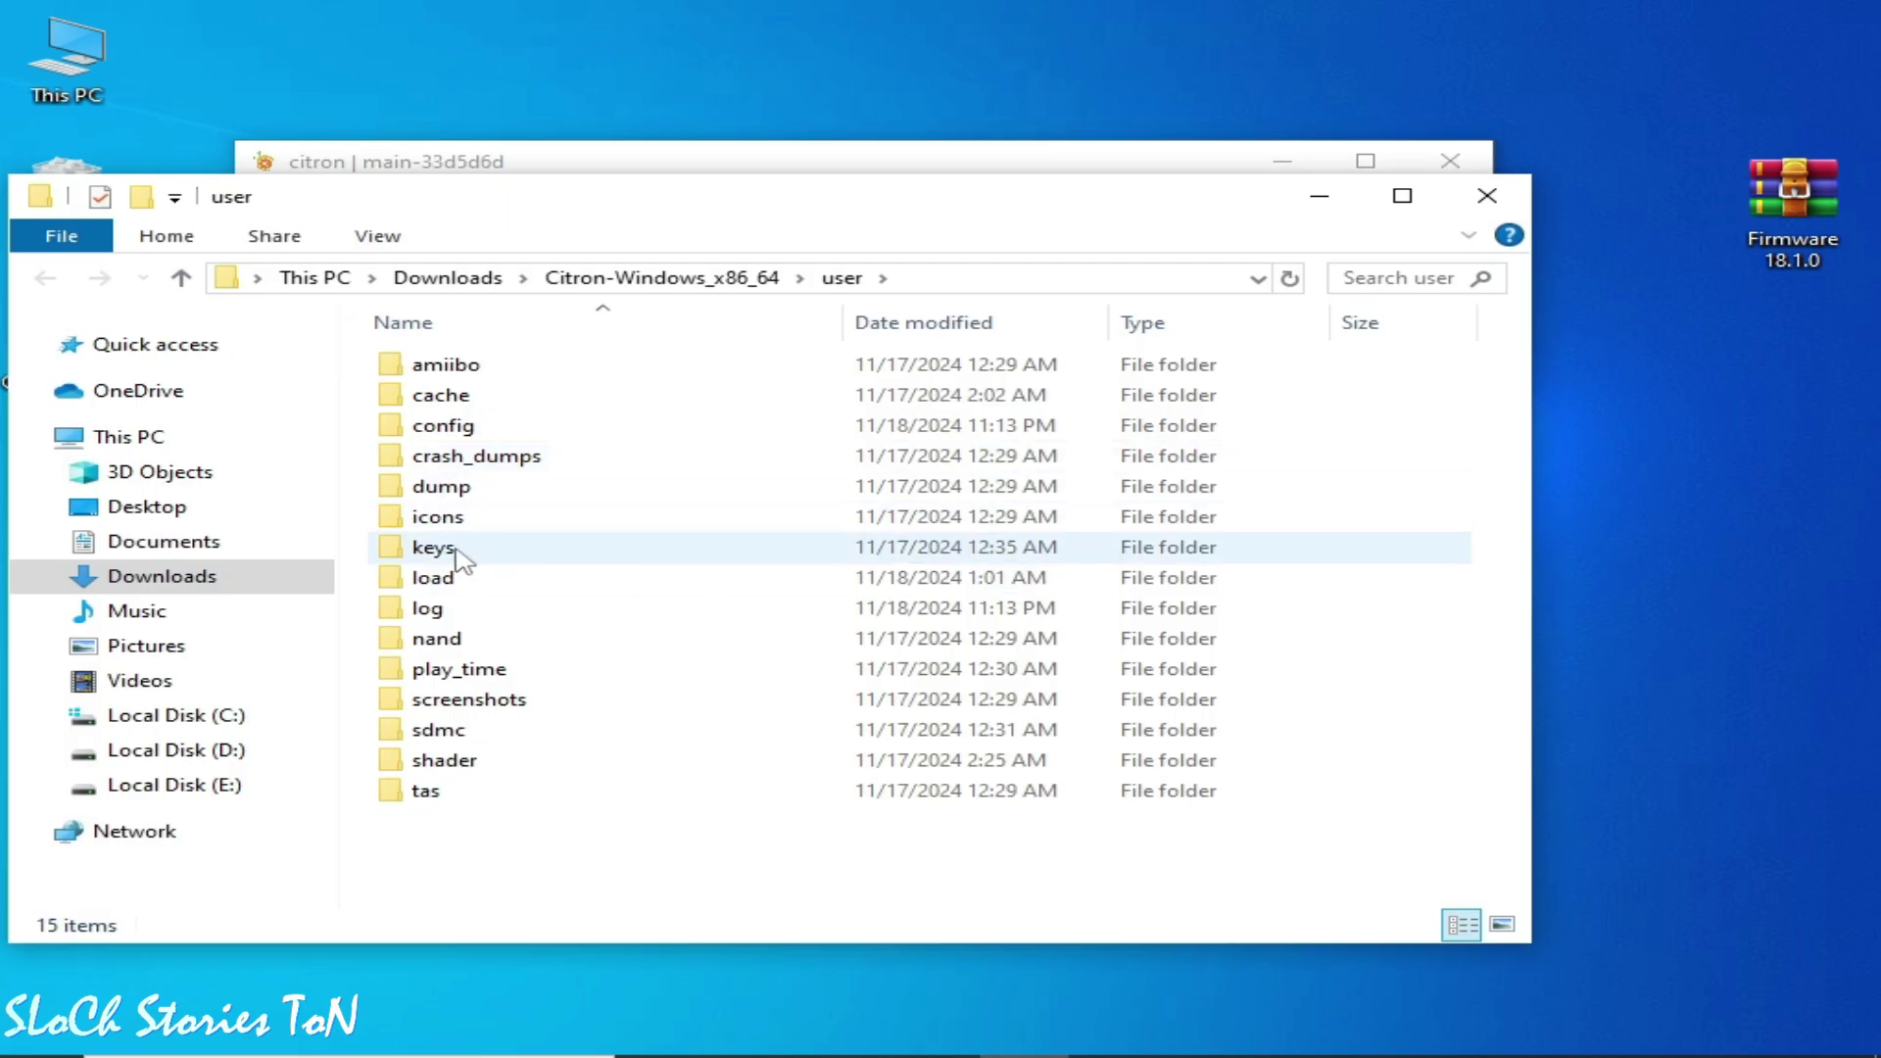
{"action": "double_click", "coordinate": [455, 554]}
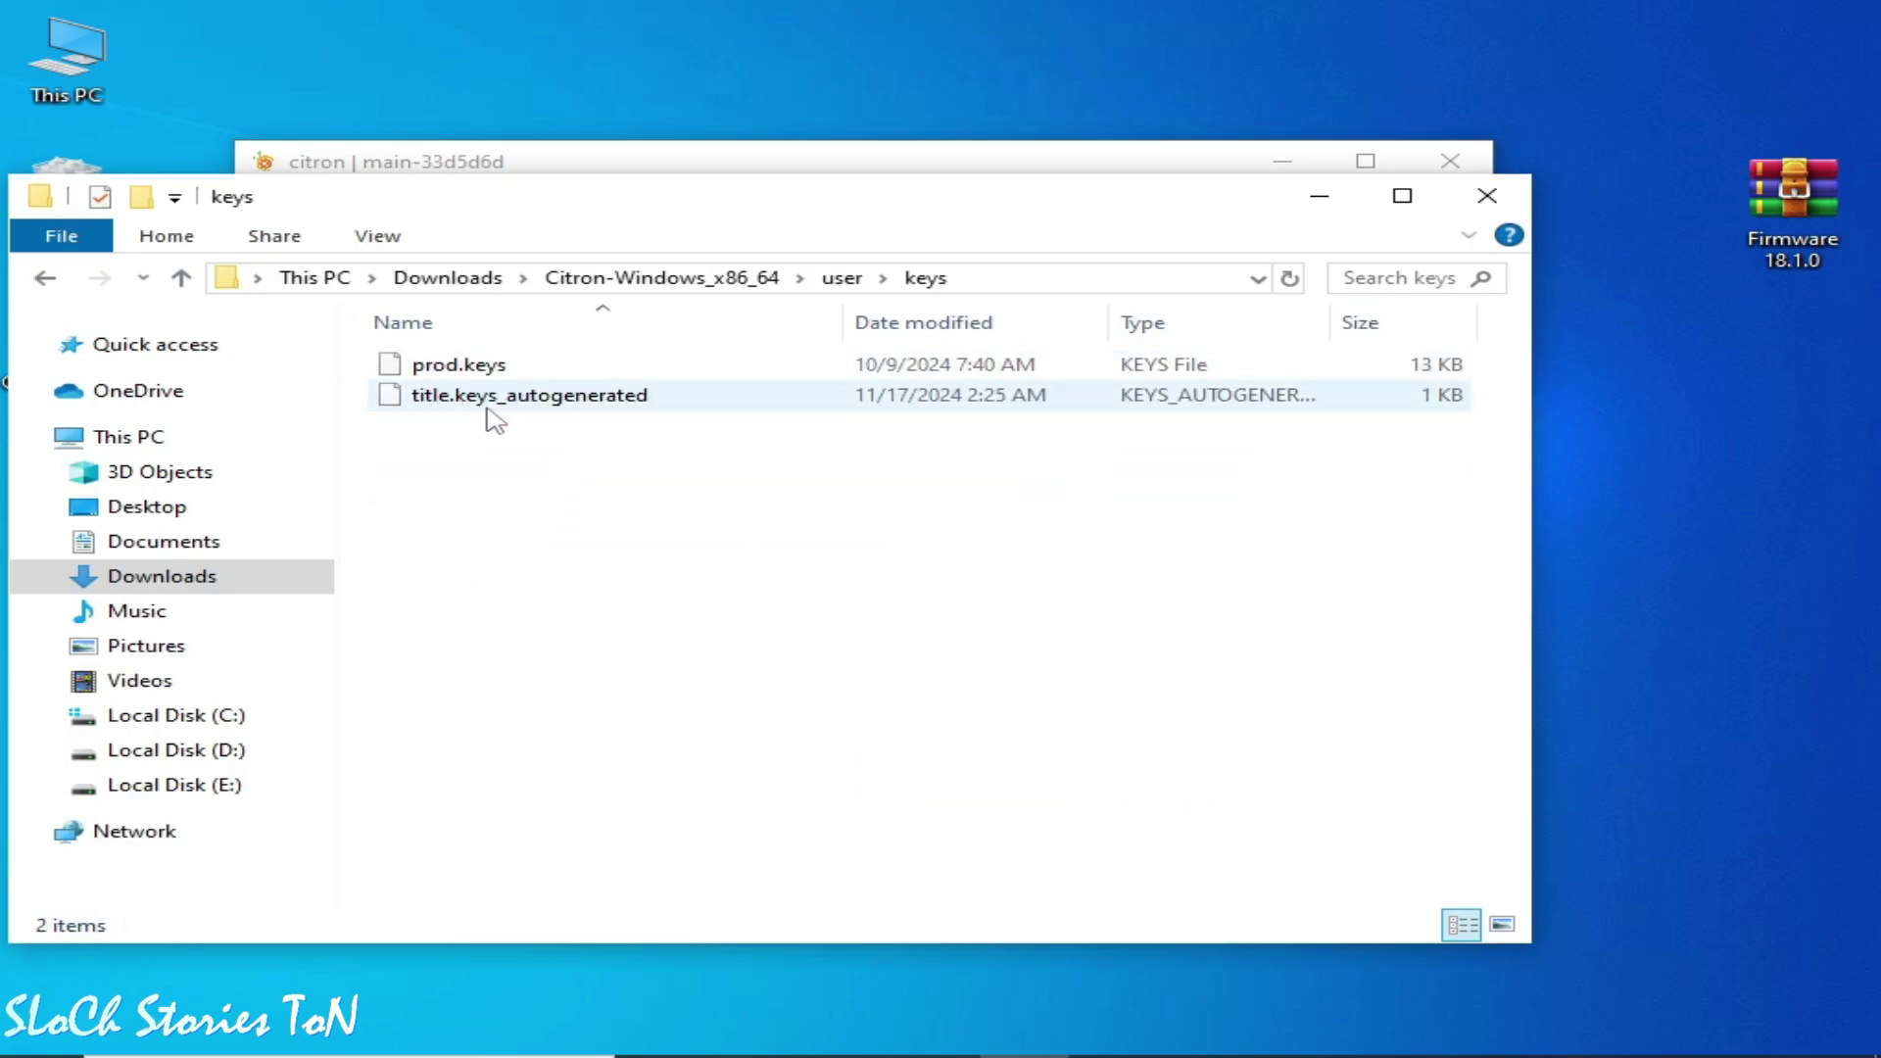
{"action": "left_click", "coordinate": [493, 406]}
{"action": "right_click", "coordinate": [495, 407]}
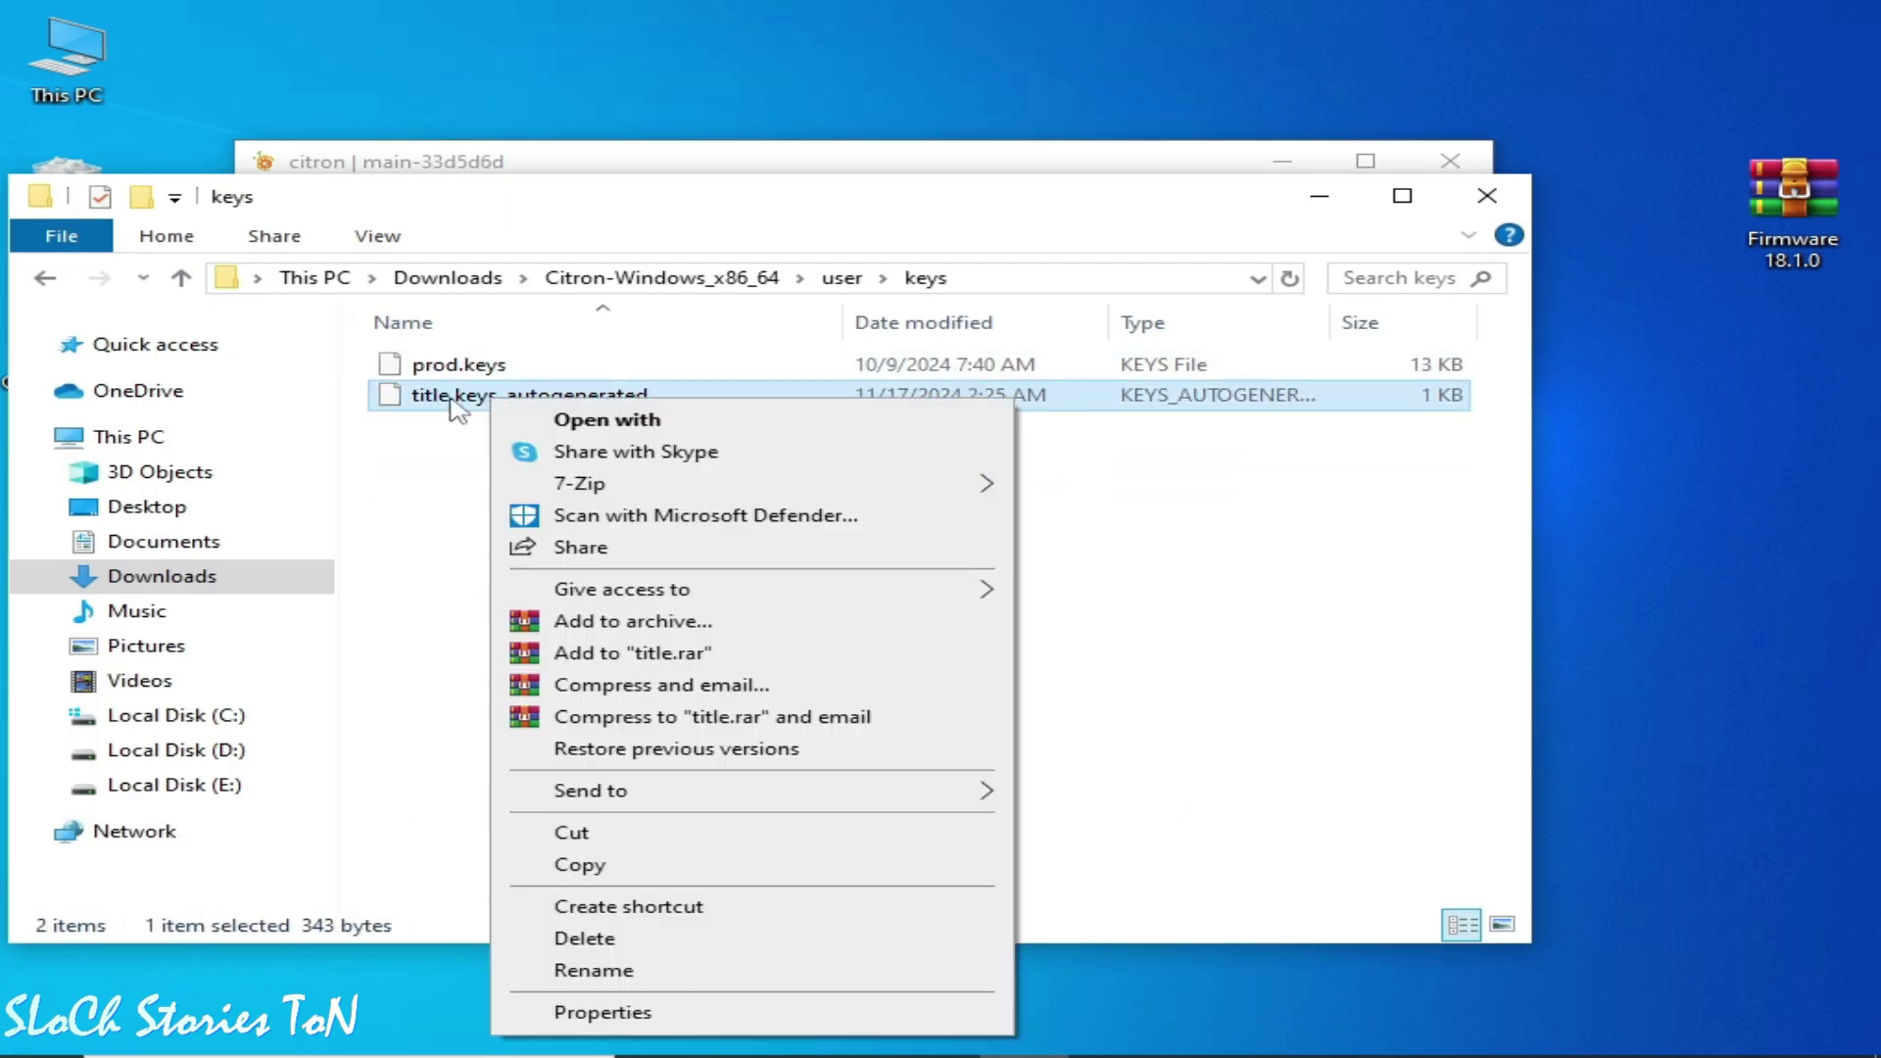
{"action": "left_click", "coordinate": [592, 938]}
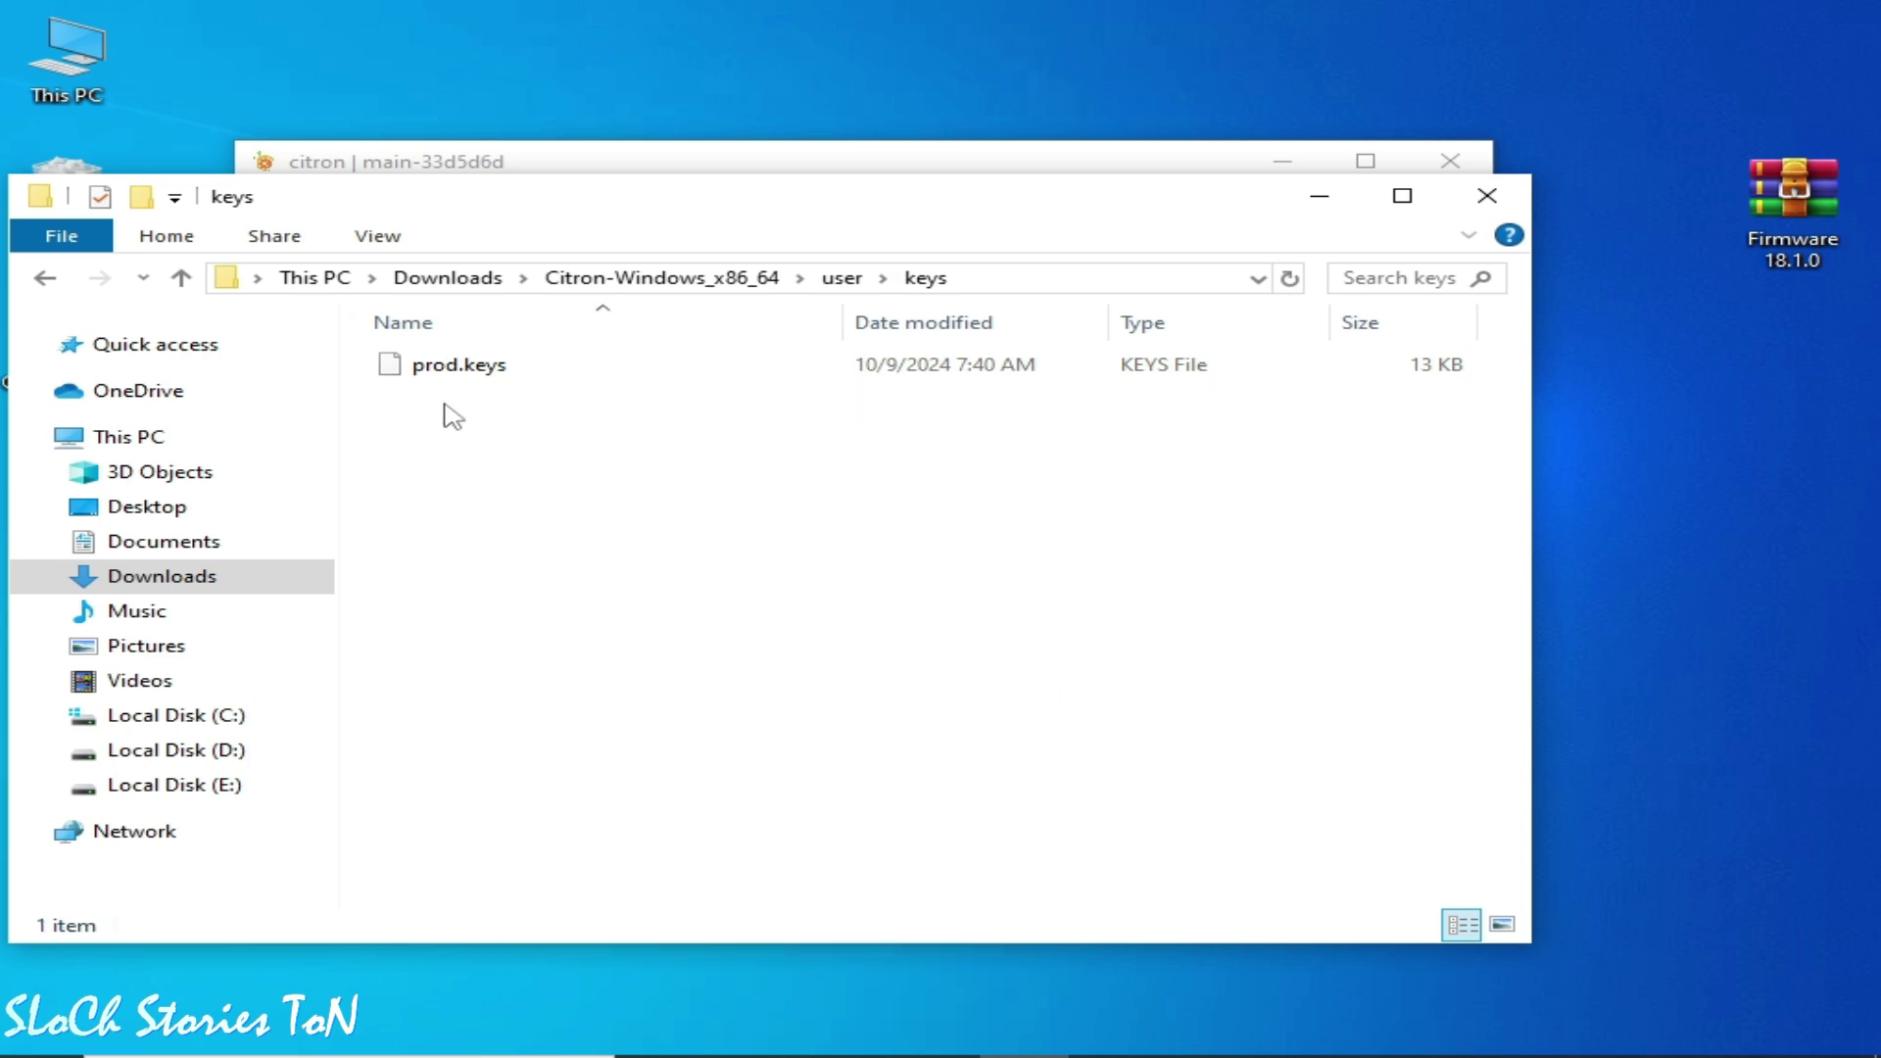
{"action": "left_click_drag", "start_coordinate": [568, 211], "coordinate": [647, 273]}
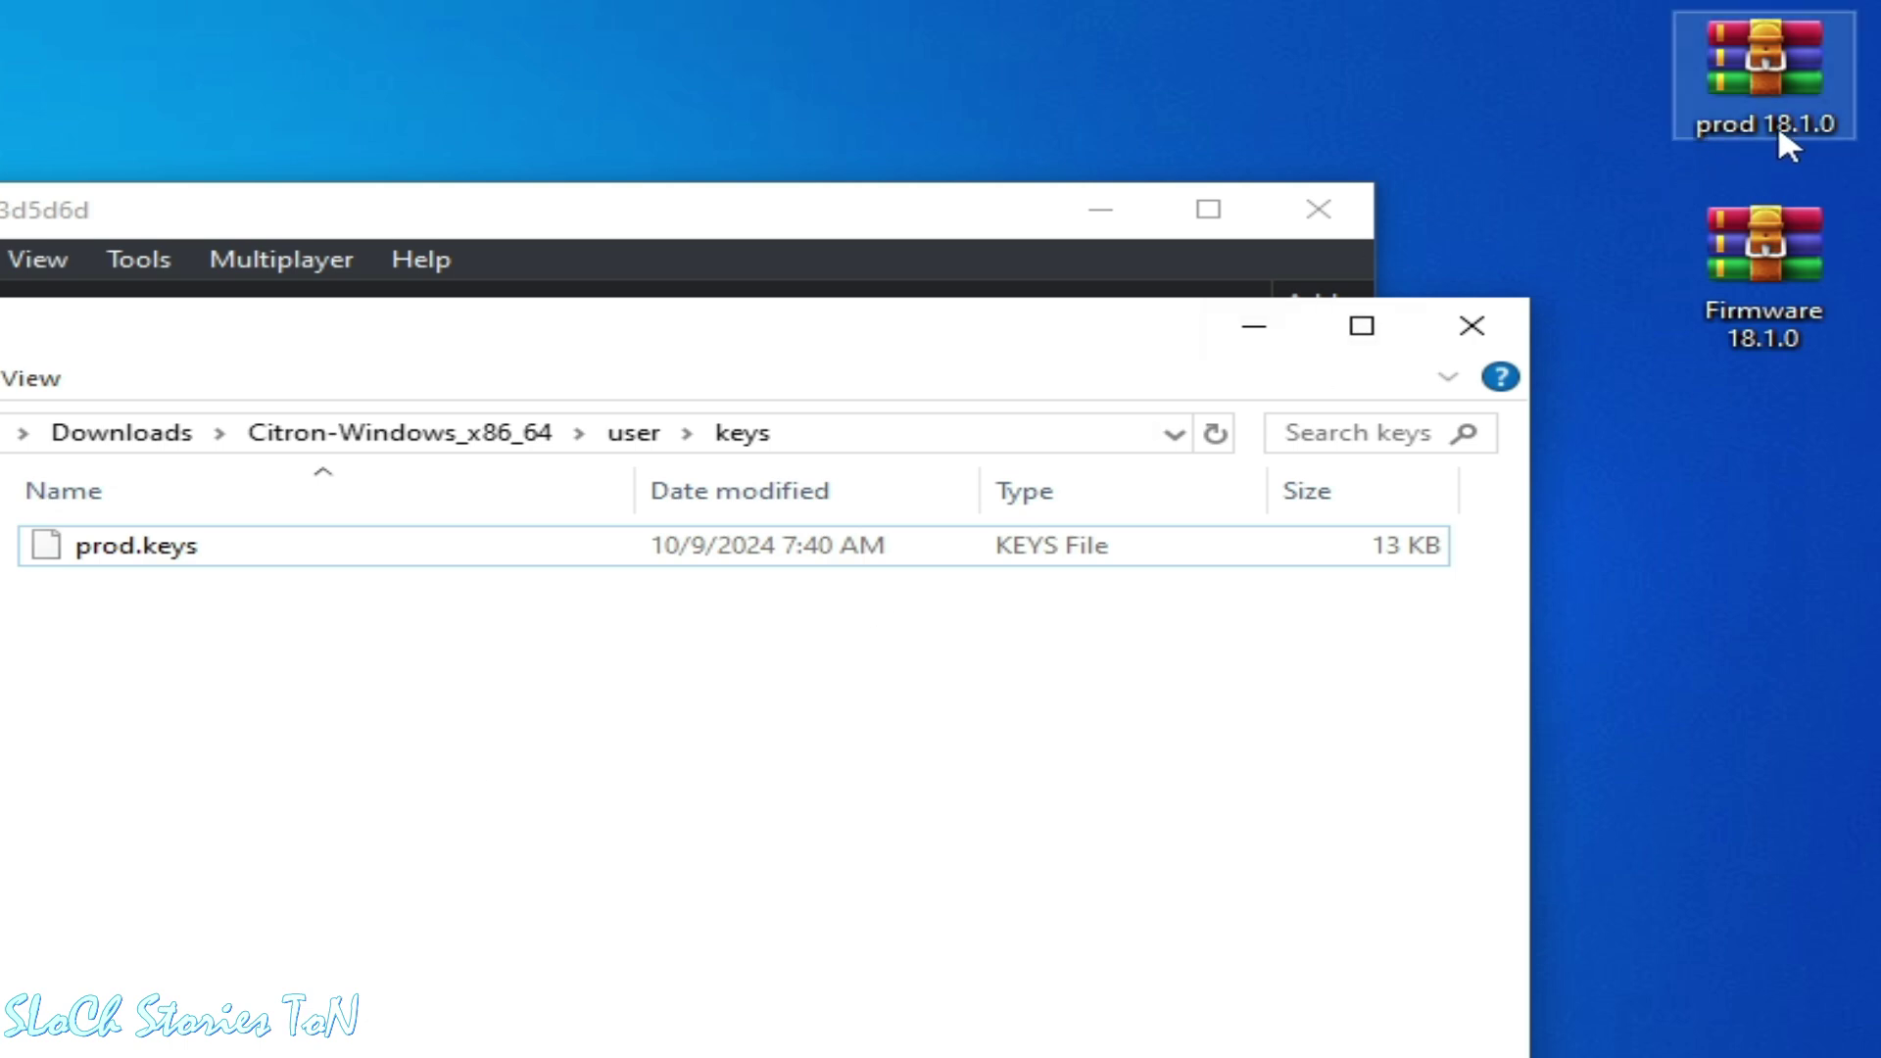
- Delete the old prod.keys from citron's keys folder
{"action": "left_click", "coordinate": [1750, 359]}
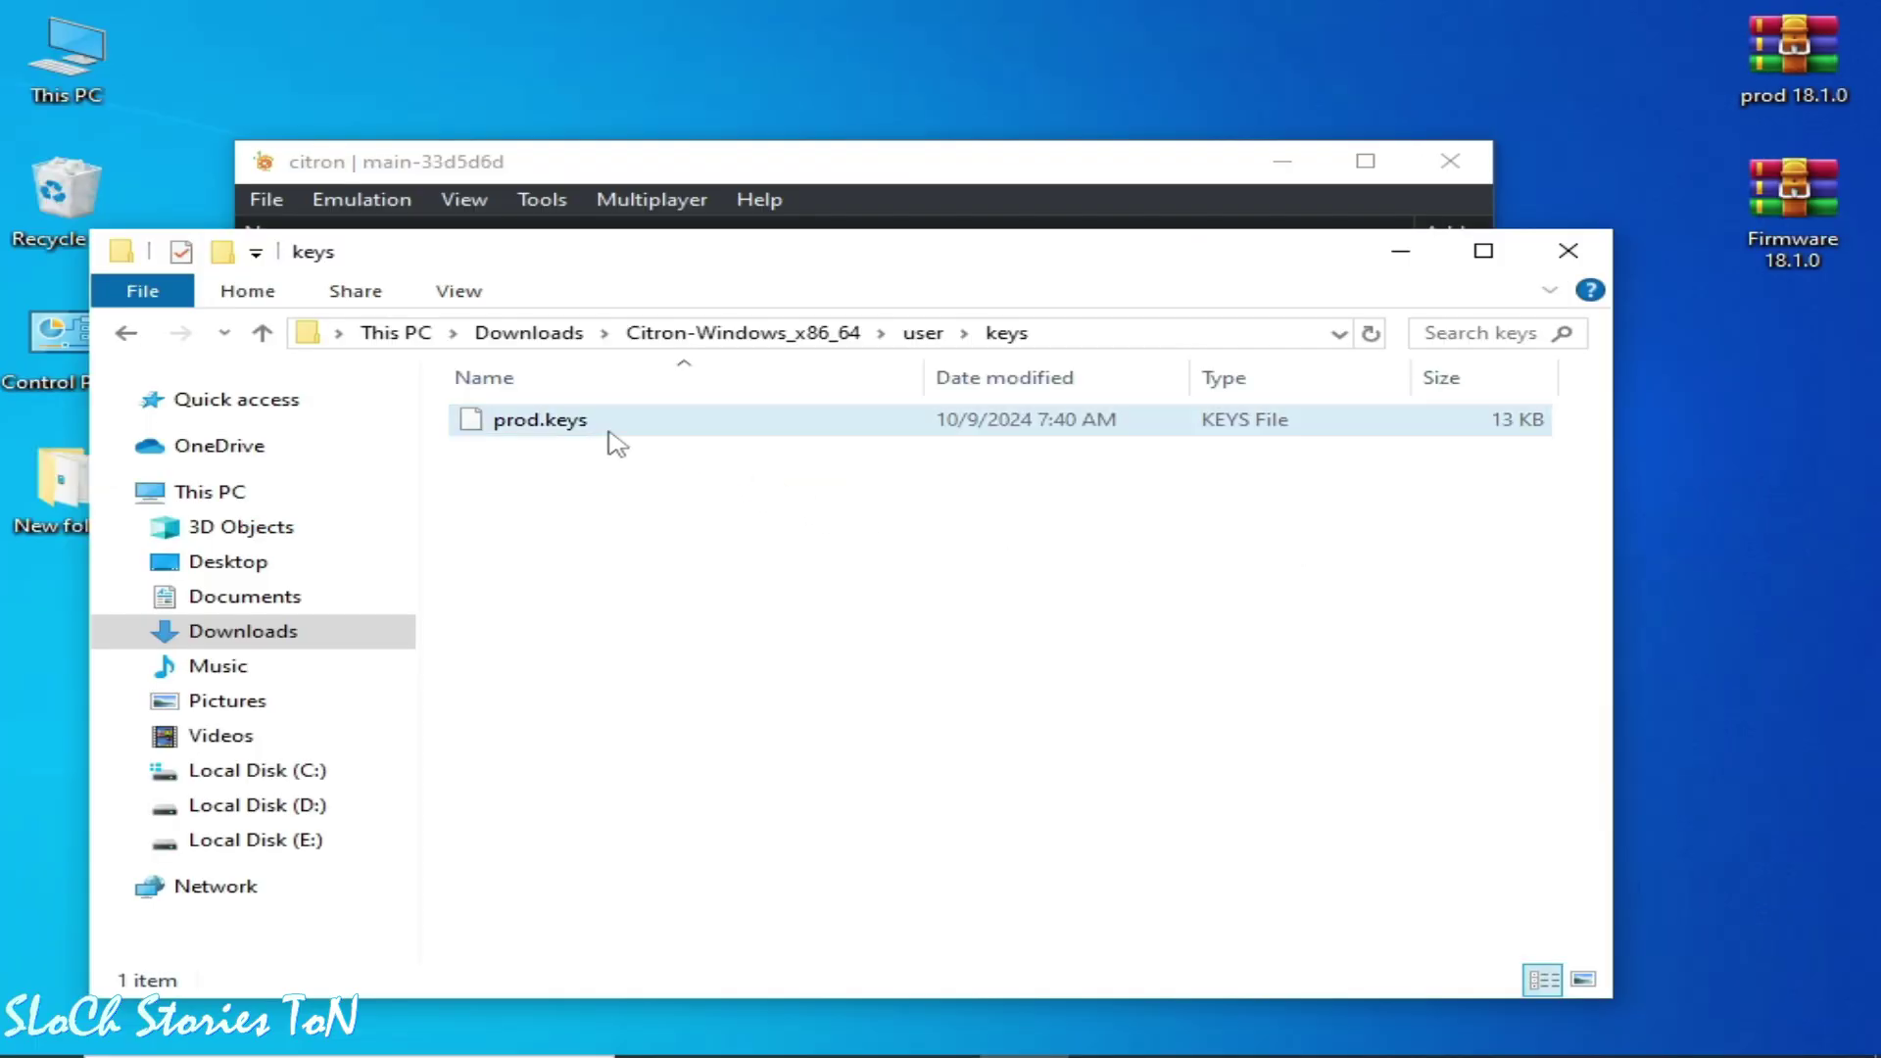
{"action": "left_click", "coordinate": [180, 556]}
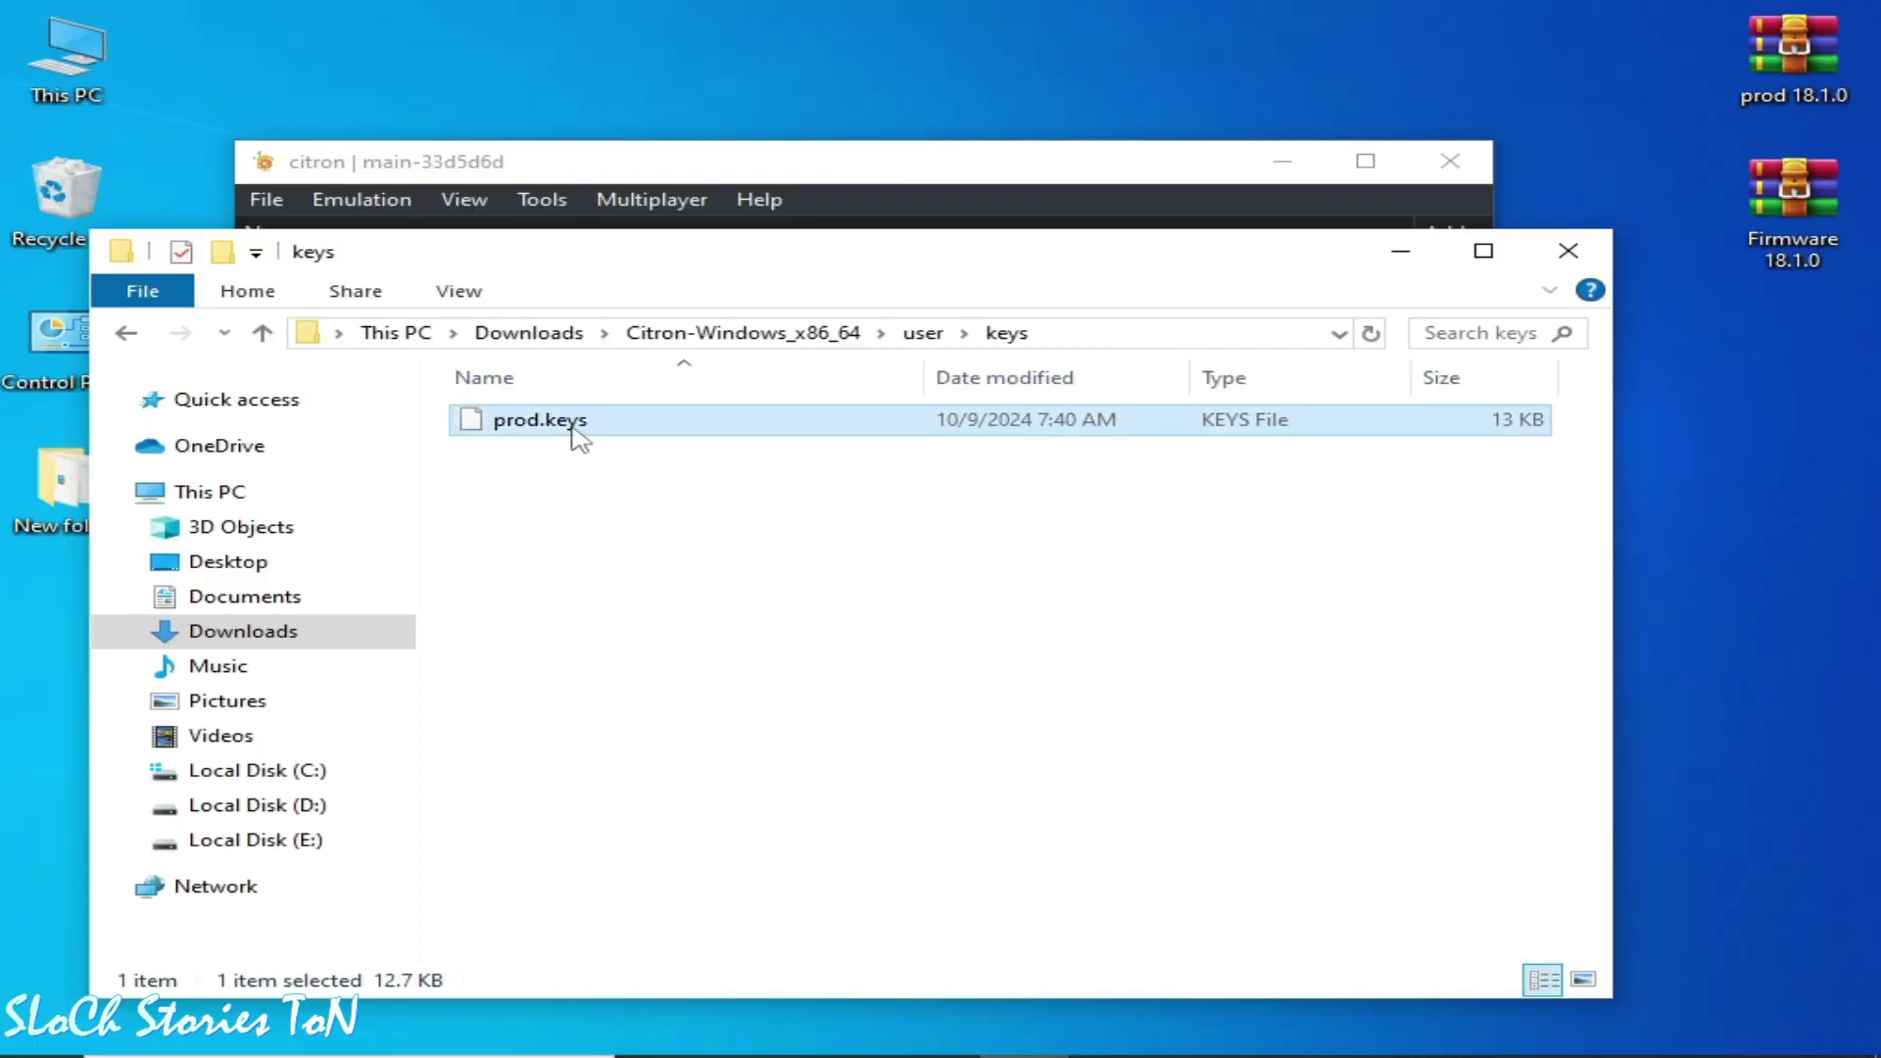
{"action": "right_click", "coordinate": [578, 436]}
{"action": "left_click", "coordinate": [663, 954]}
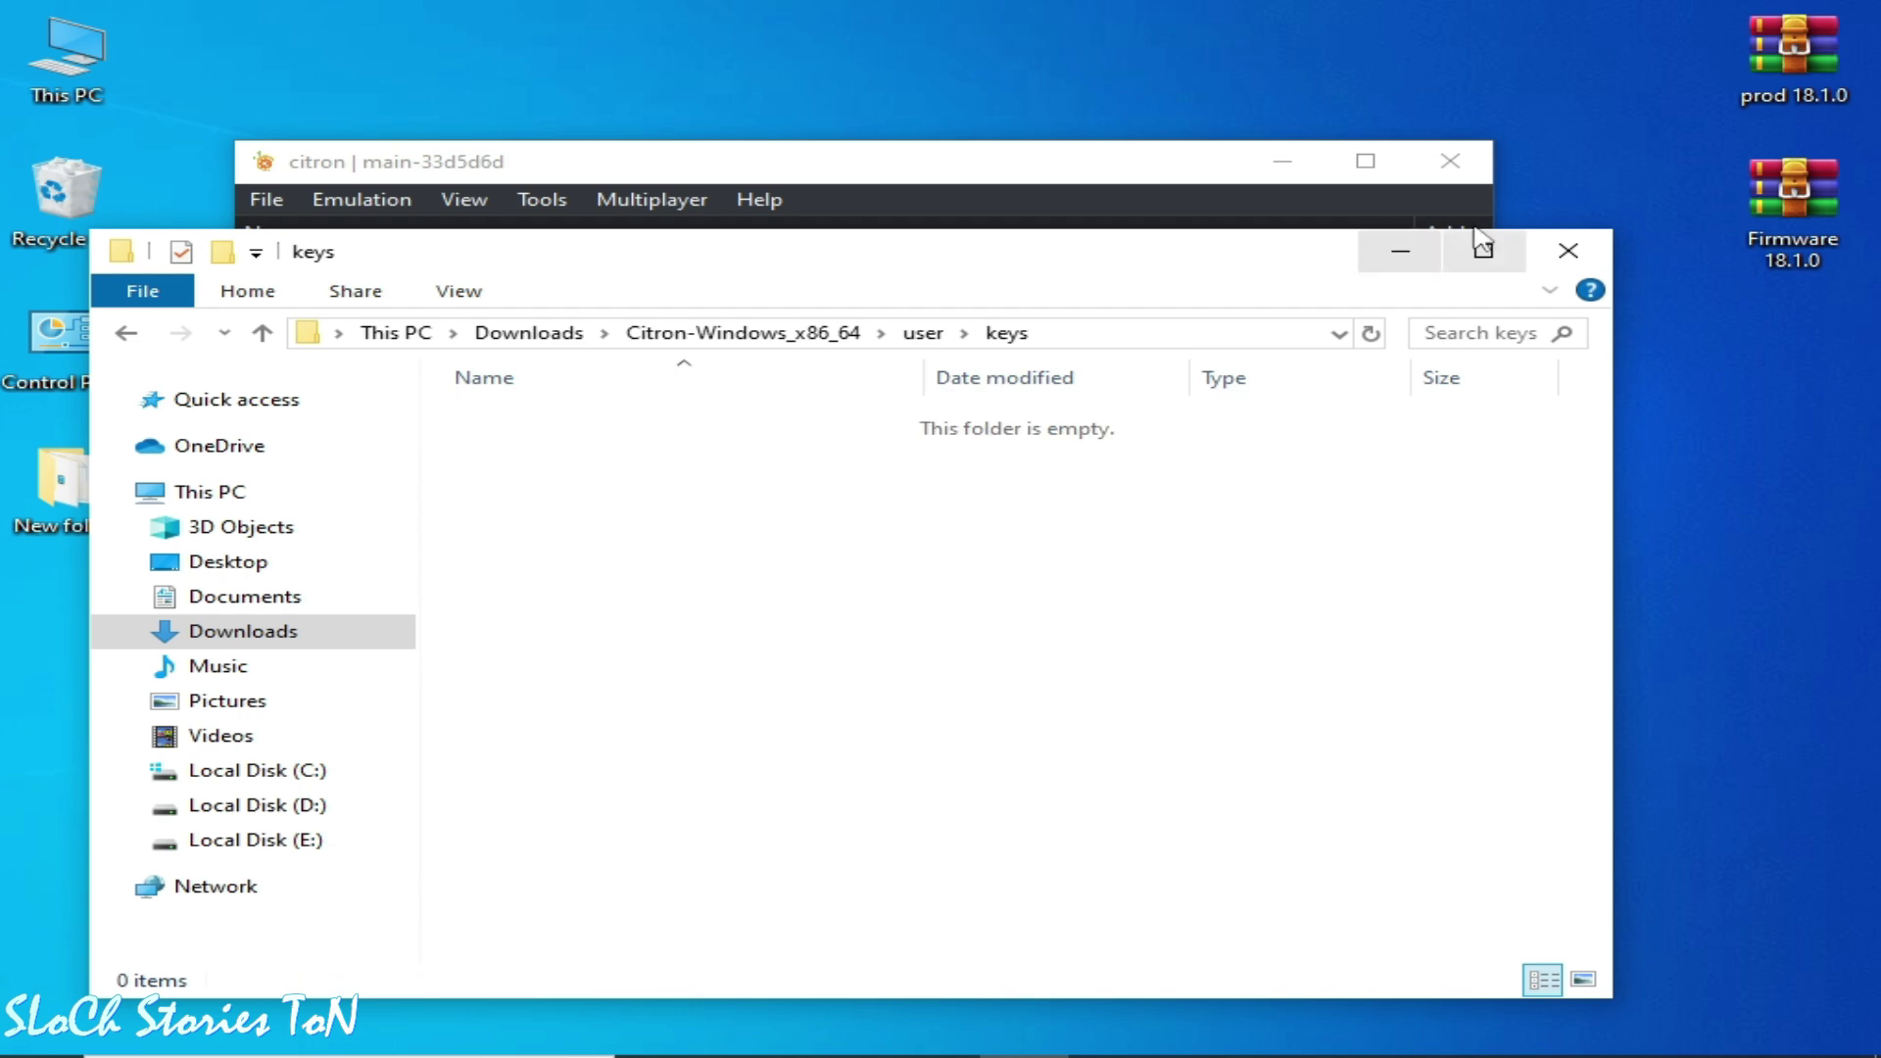
- Extract the prod 18.1.0 archive into its own folder and open it
{"action": "right_click", "coordinate": [1794, 41]}
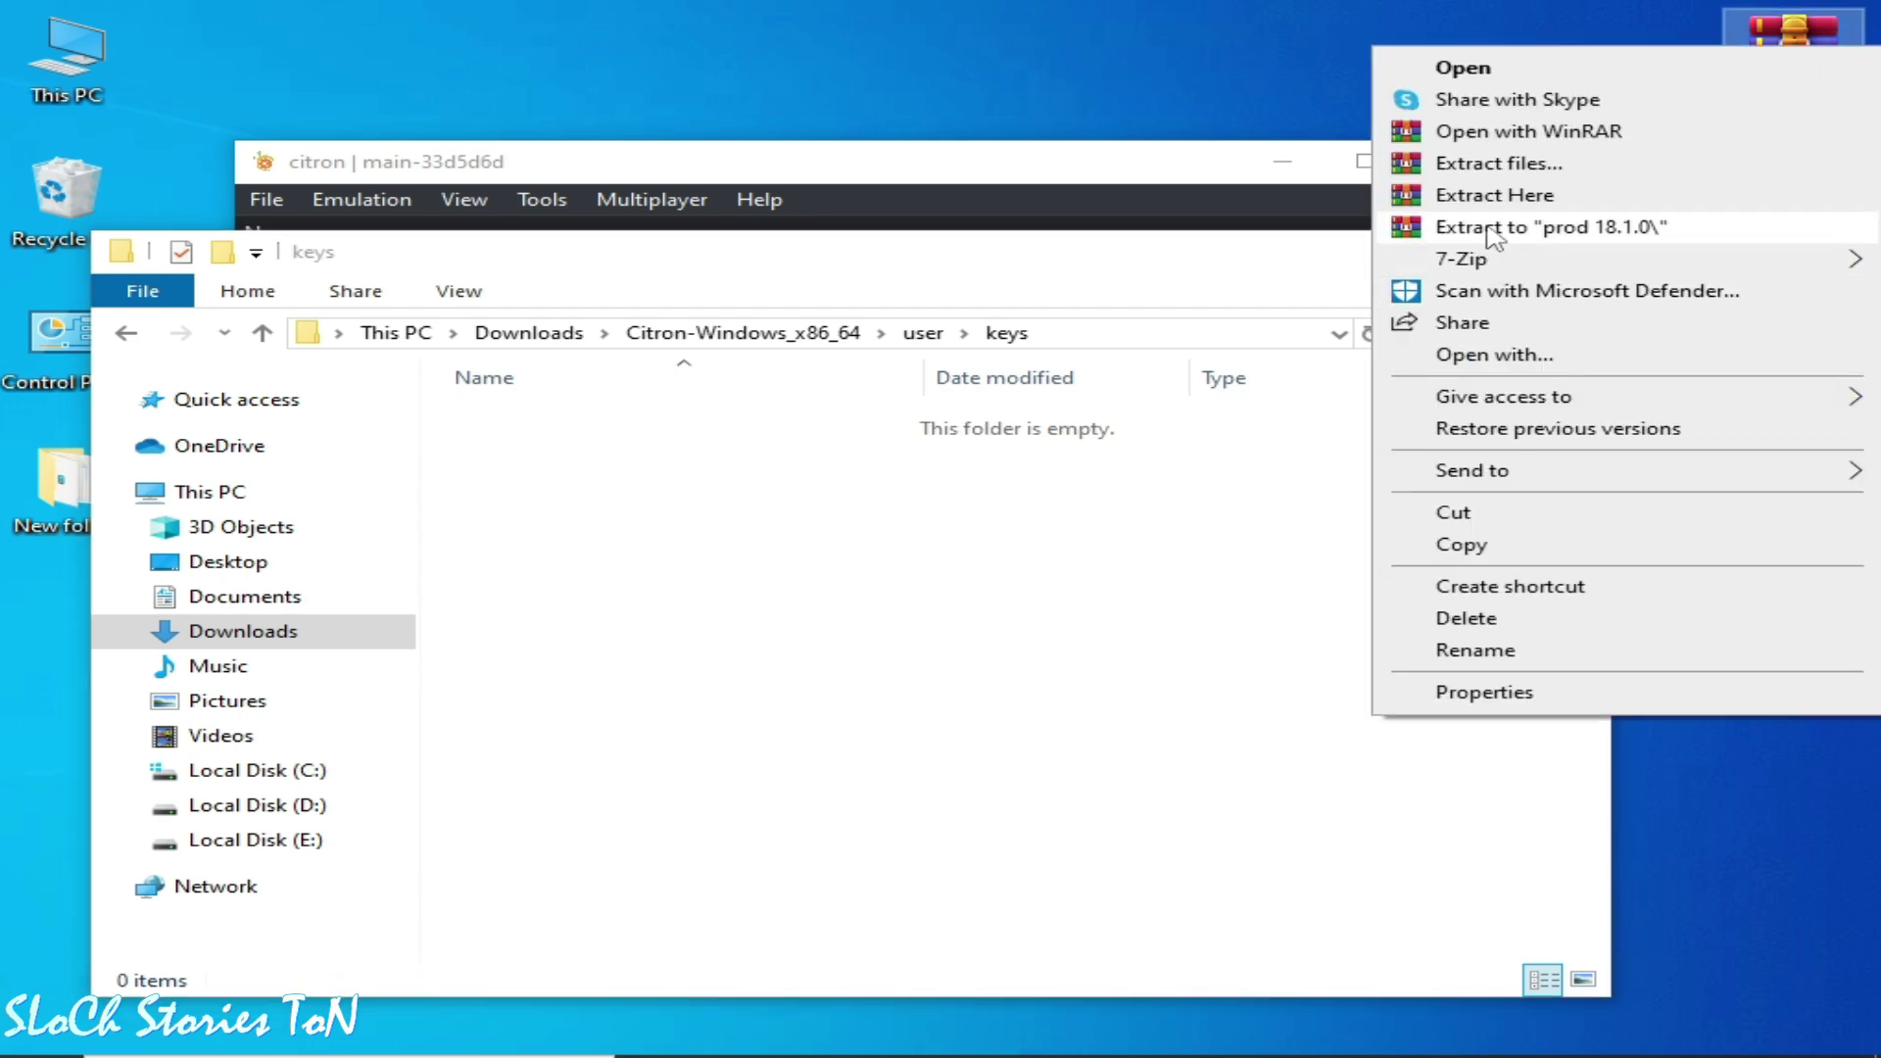
{"action": "left_click", "coordinate": [1543, 230]}
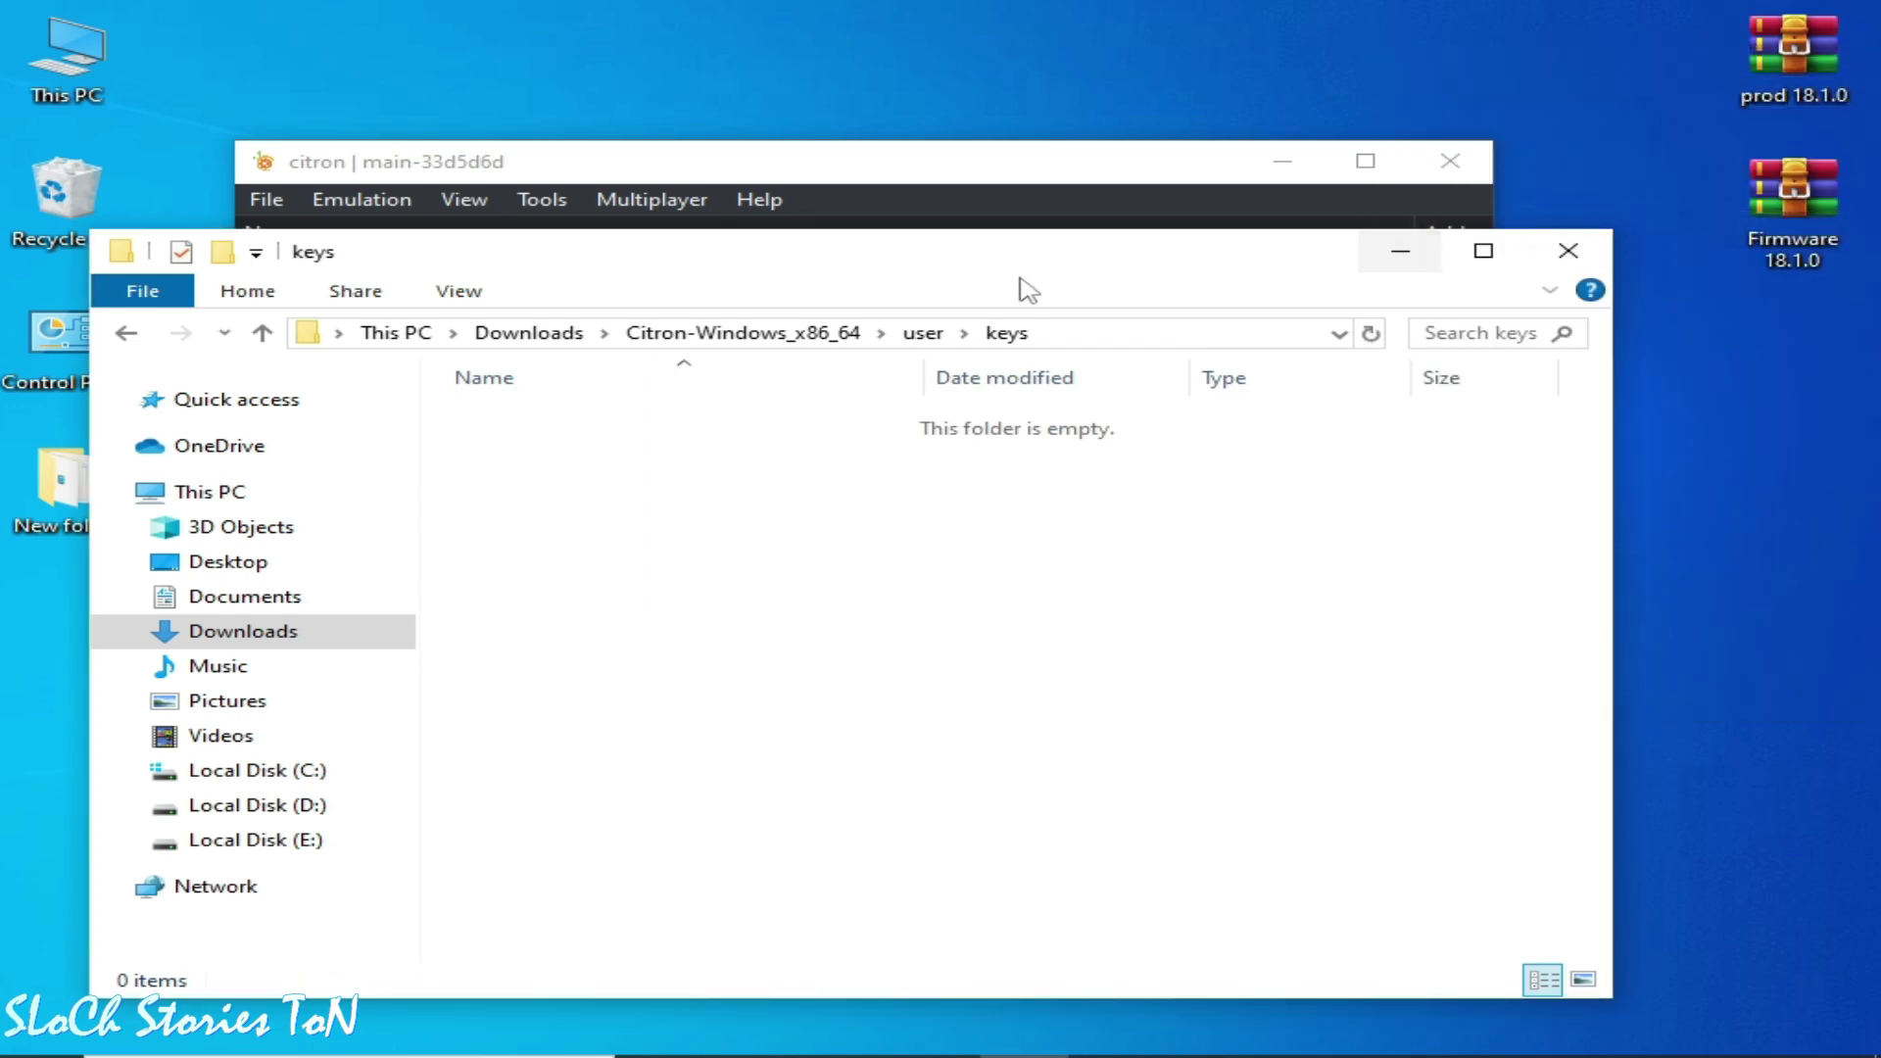
{"action": "left_click_drag", "start_coordinate": [710, 253], "coordinate": [1020, 285]}
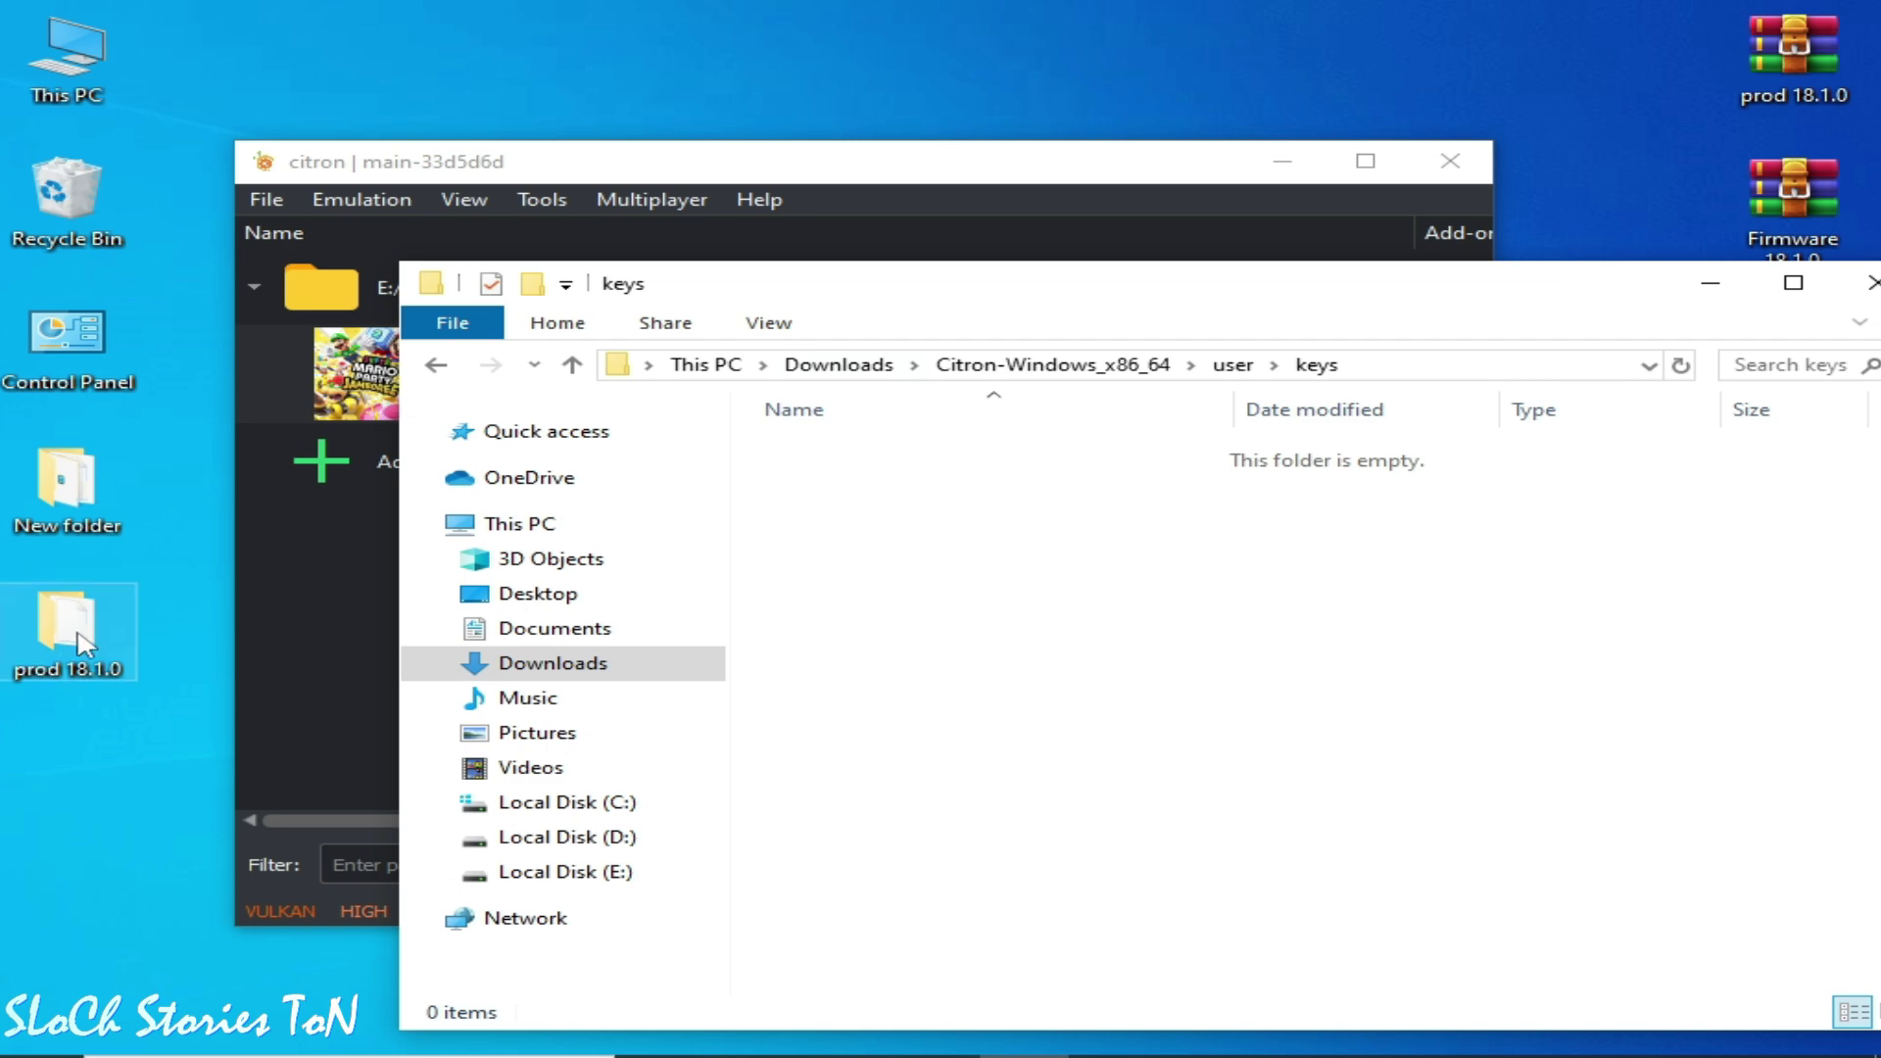
{"action": "double_click", "coordinate": [83, 642]}
- Copy the extracted prod.keys into citron's keys folder and close the extra window
{"action": "left_click", "coordinate": [451, 196]}
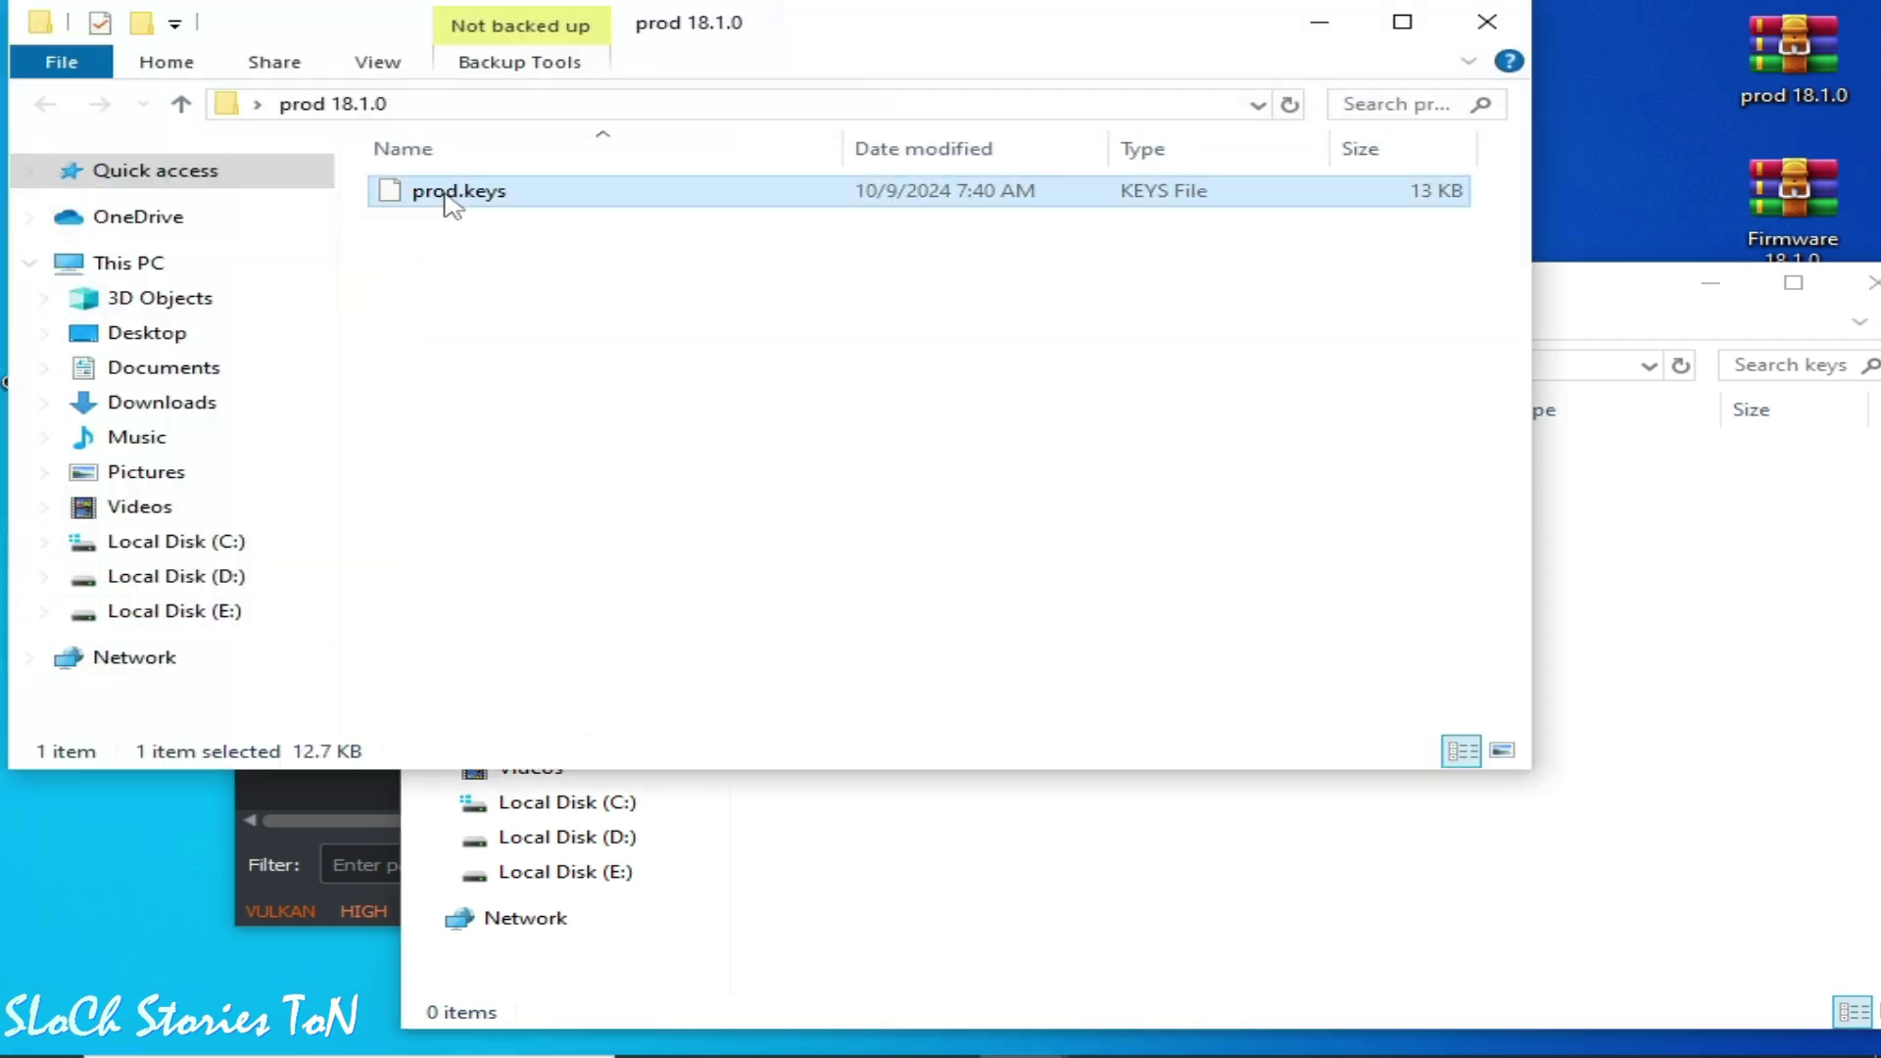
{"action": "right_click", "coordinate": [451, 196]}
{"action": "left_click", "coordinate": [553, 661]}
{"action": "left_click", "coordinate": [1075, 881]}
{"action": "right_click", "coordinate": [1010, 644]}
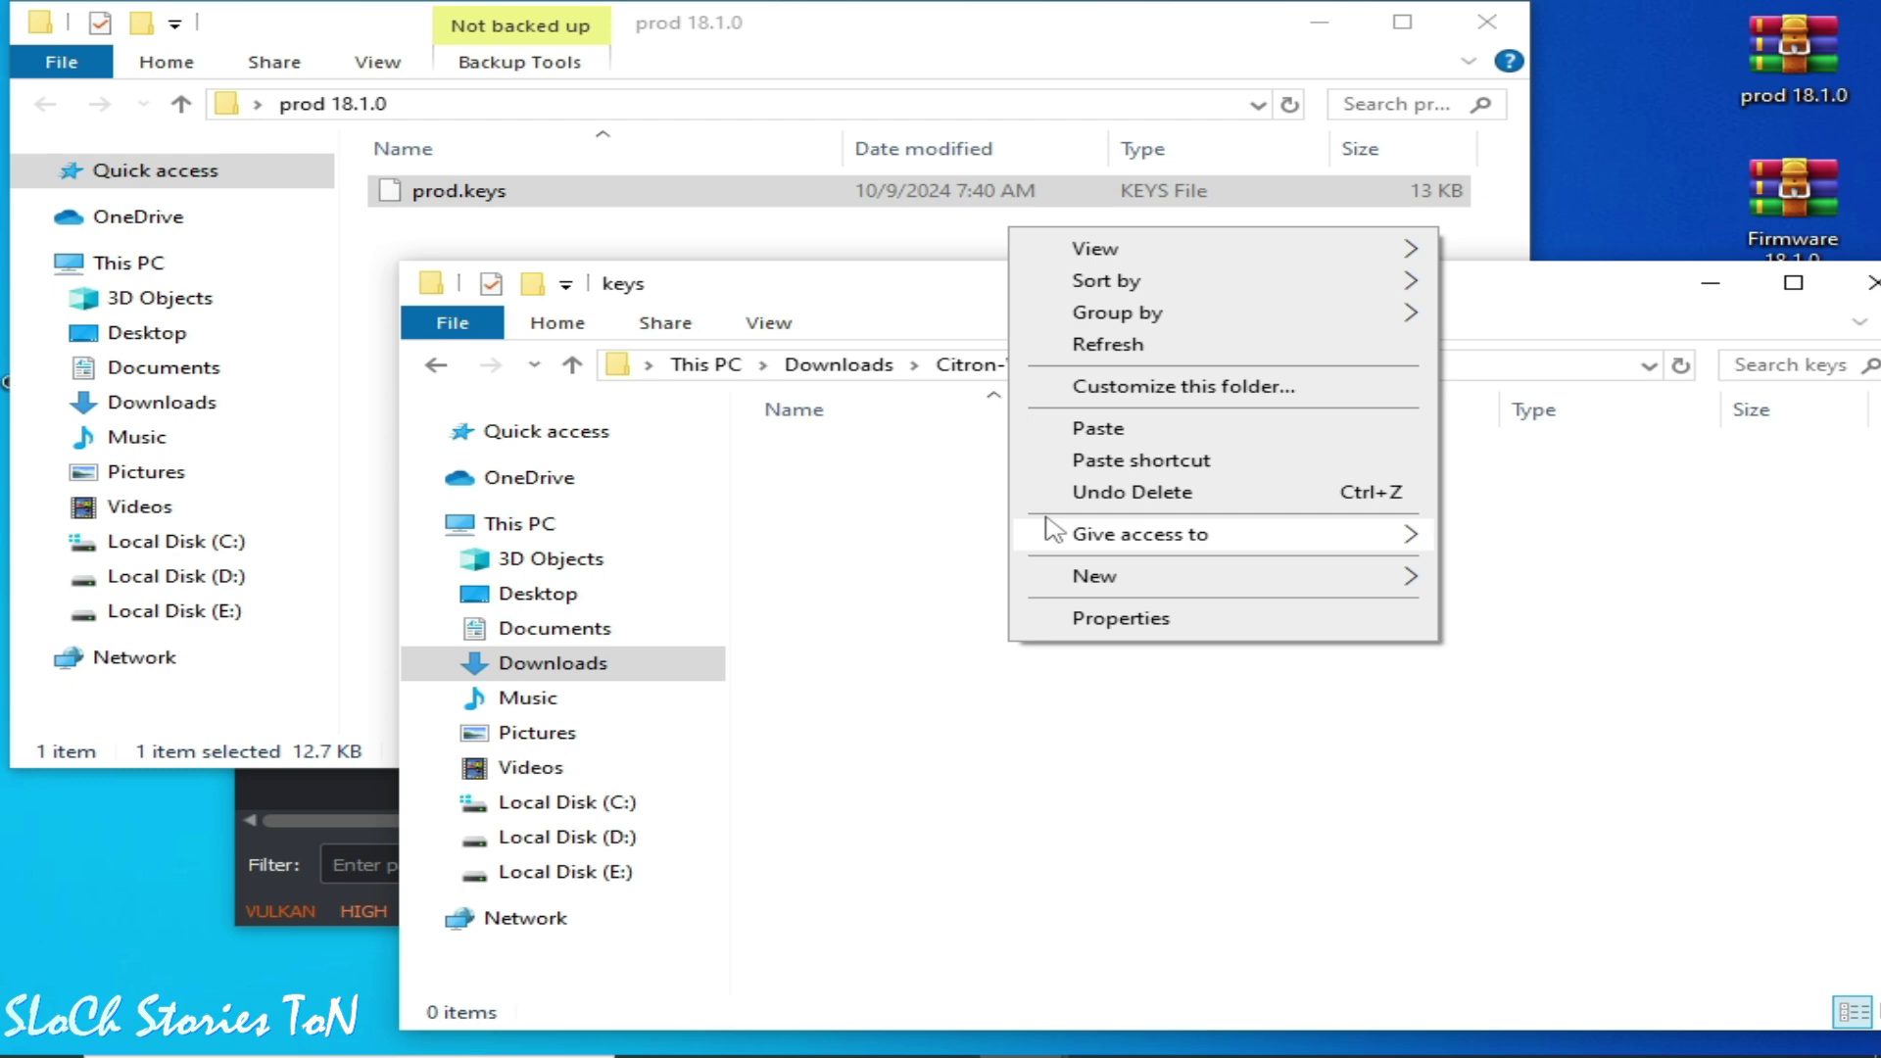
{"action": "left_click", "coordinate": [1097, 429]}
{"action": "left_click", "coordinate": [1486, 21]}
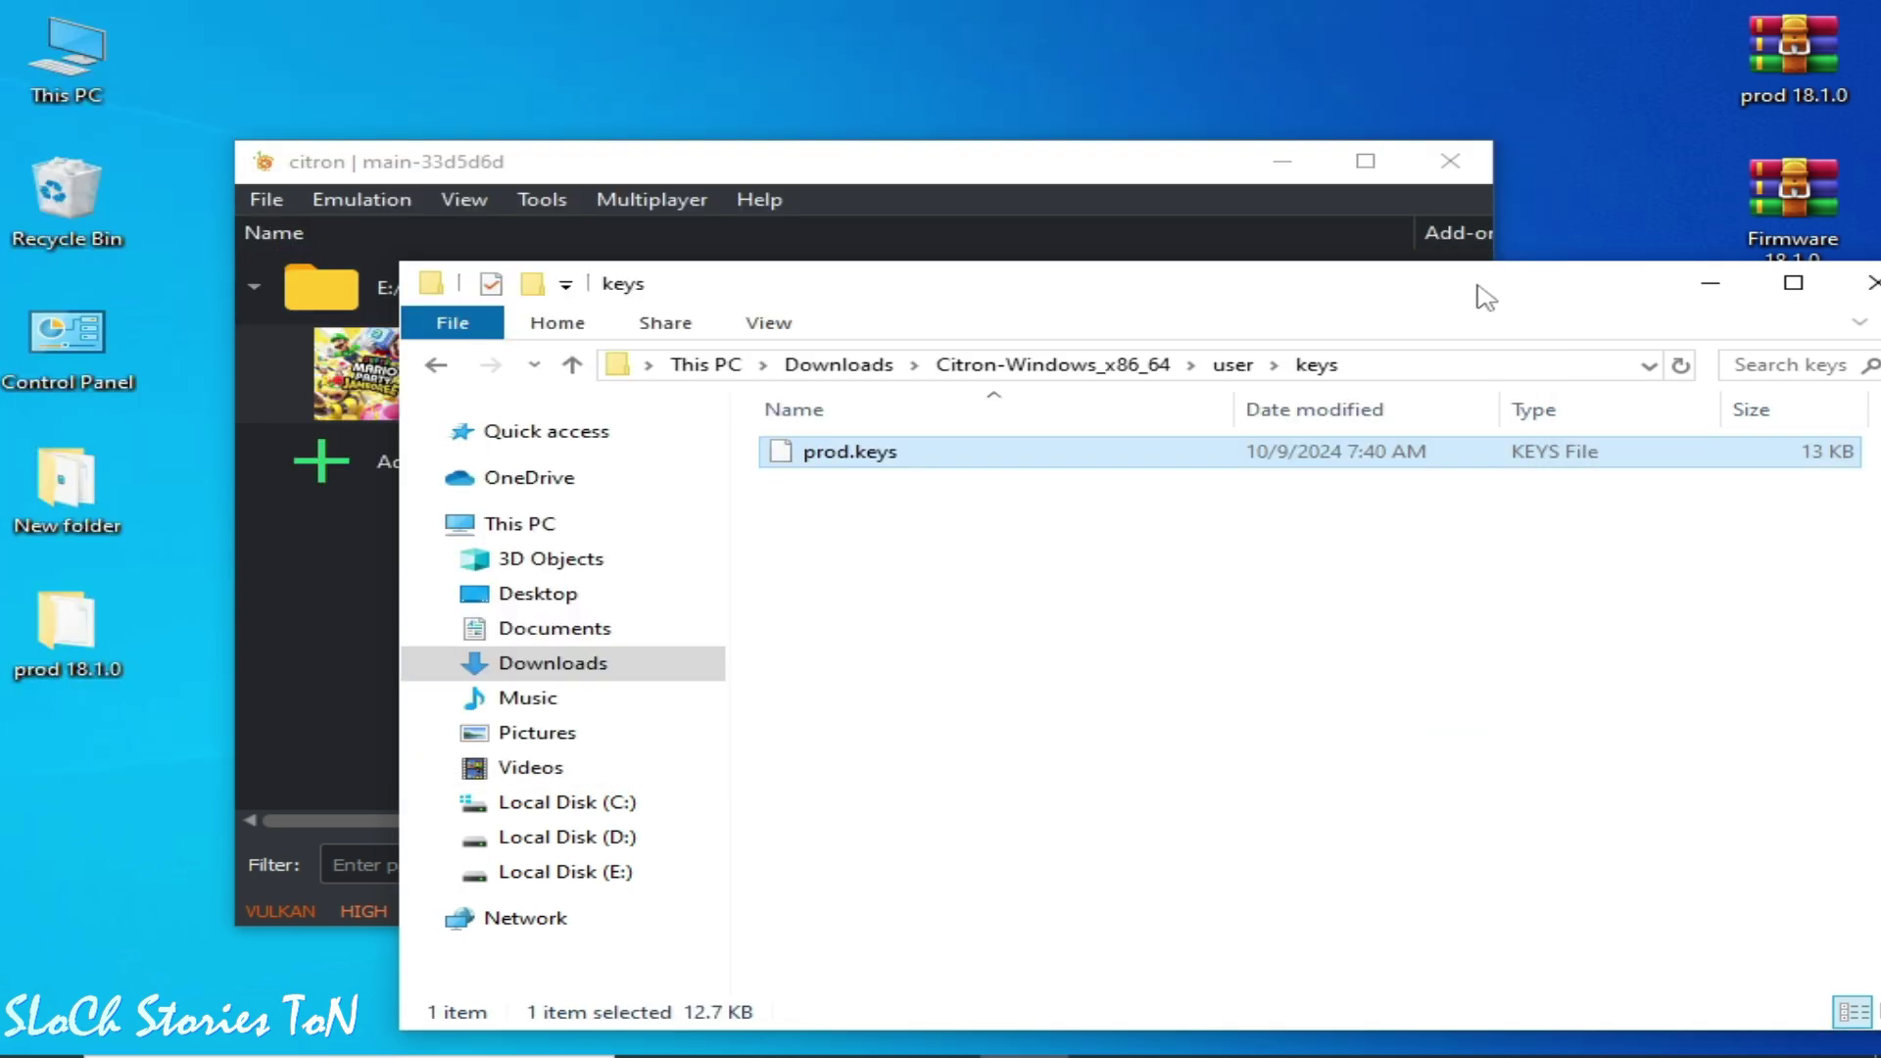
{"action": "left_click_drag", "start_coordinate": [1479, 294], "coordinate": [1111, 285]}
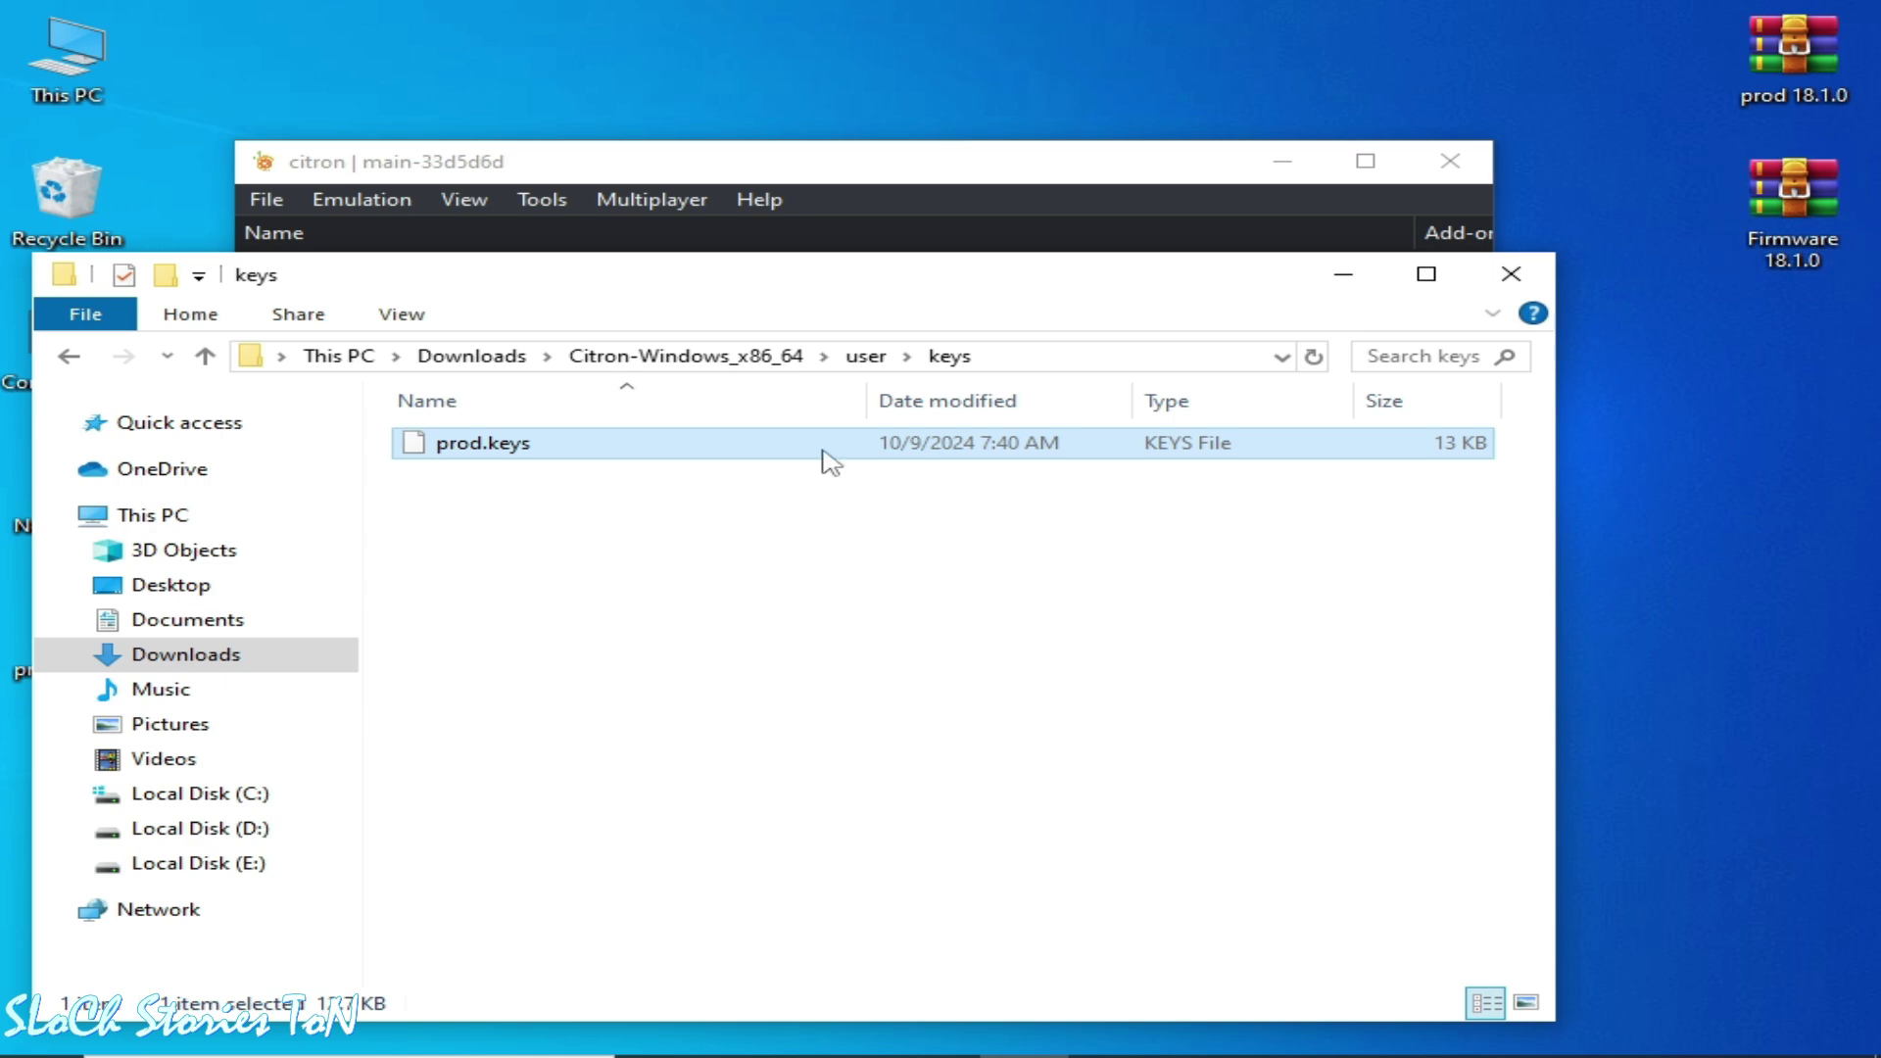
- Close the keys window and citron, then relaunch citron from the desktop shortcut
{"action": "left_click", "coordinate": [1510, 273]}
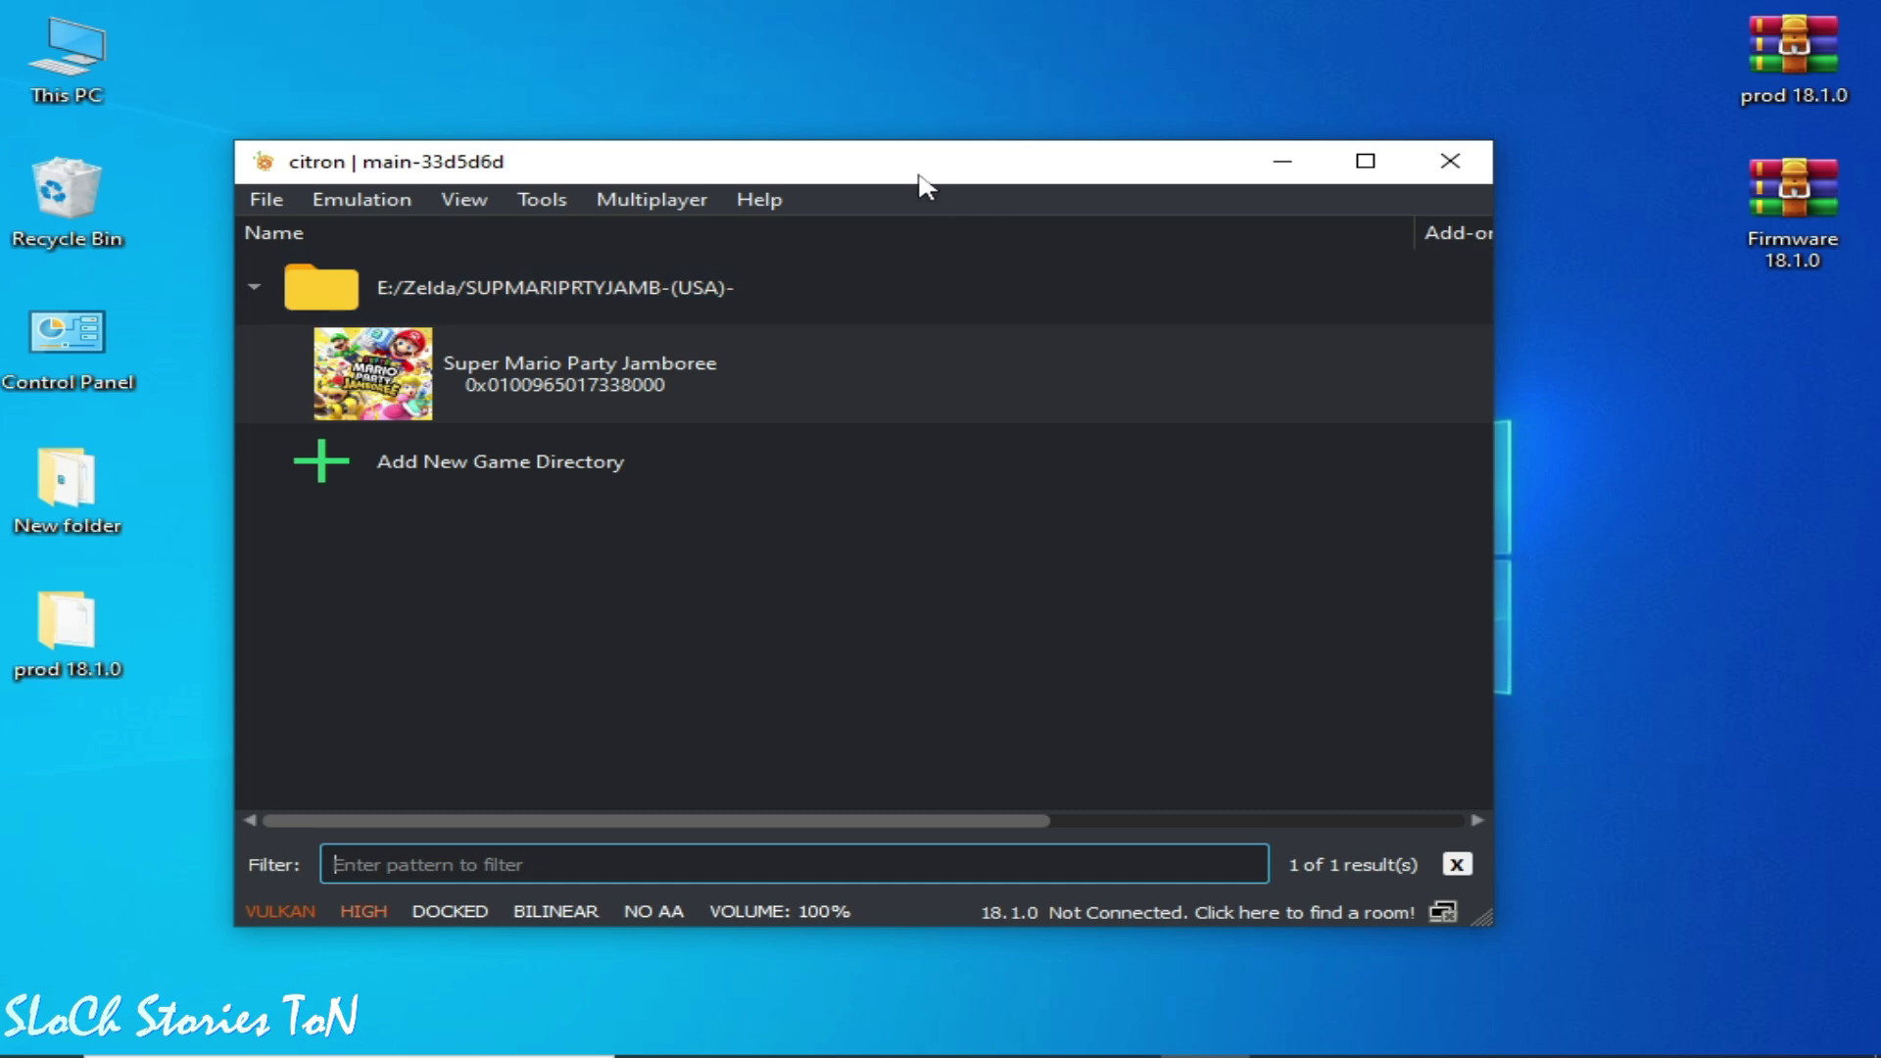
{"action": "left_click_drag", "start_coordinate": [921, 177], "coordinate": [957, 225]}
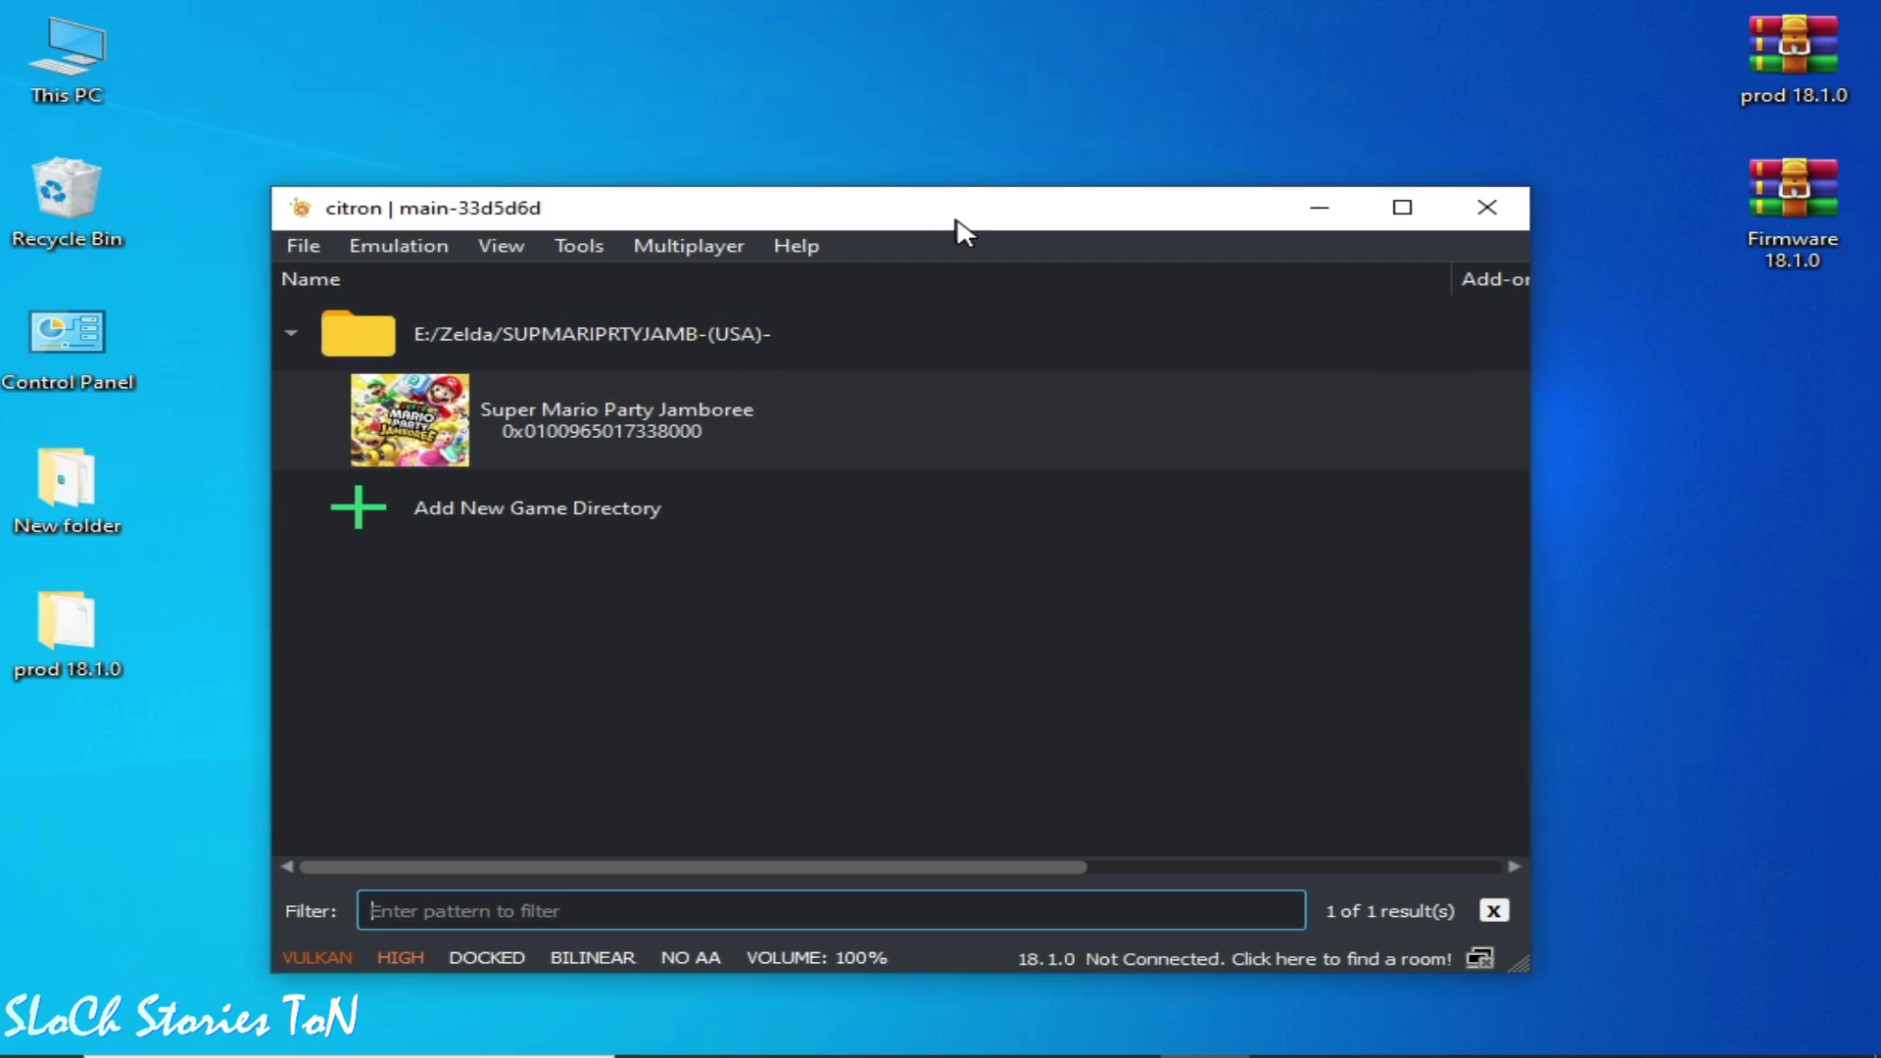
{"action": "left_click", "coordinate": [1488, 209]}
{"action": "left_click", "coordinate": [770, 498]}
{"action": "right_click", "coordinate": [770, 500]}
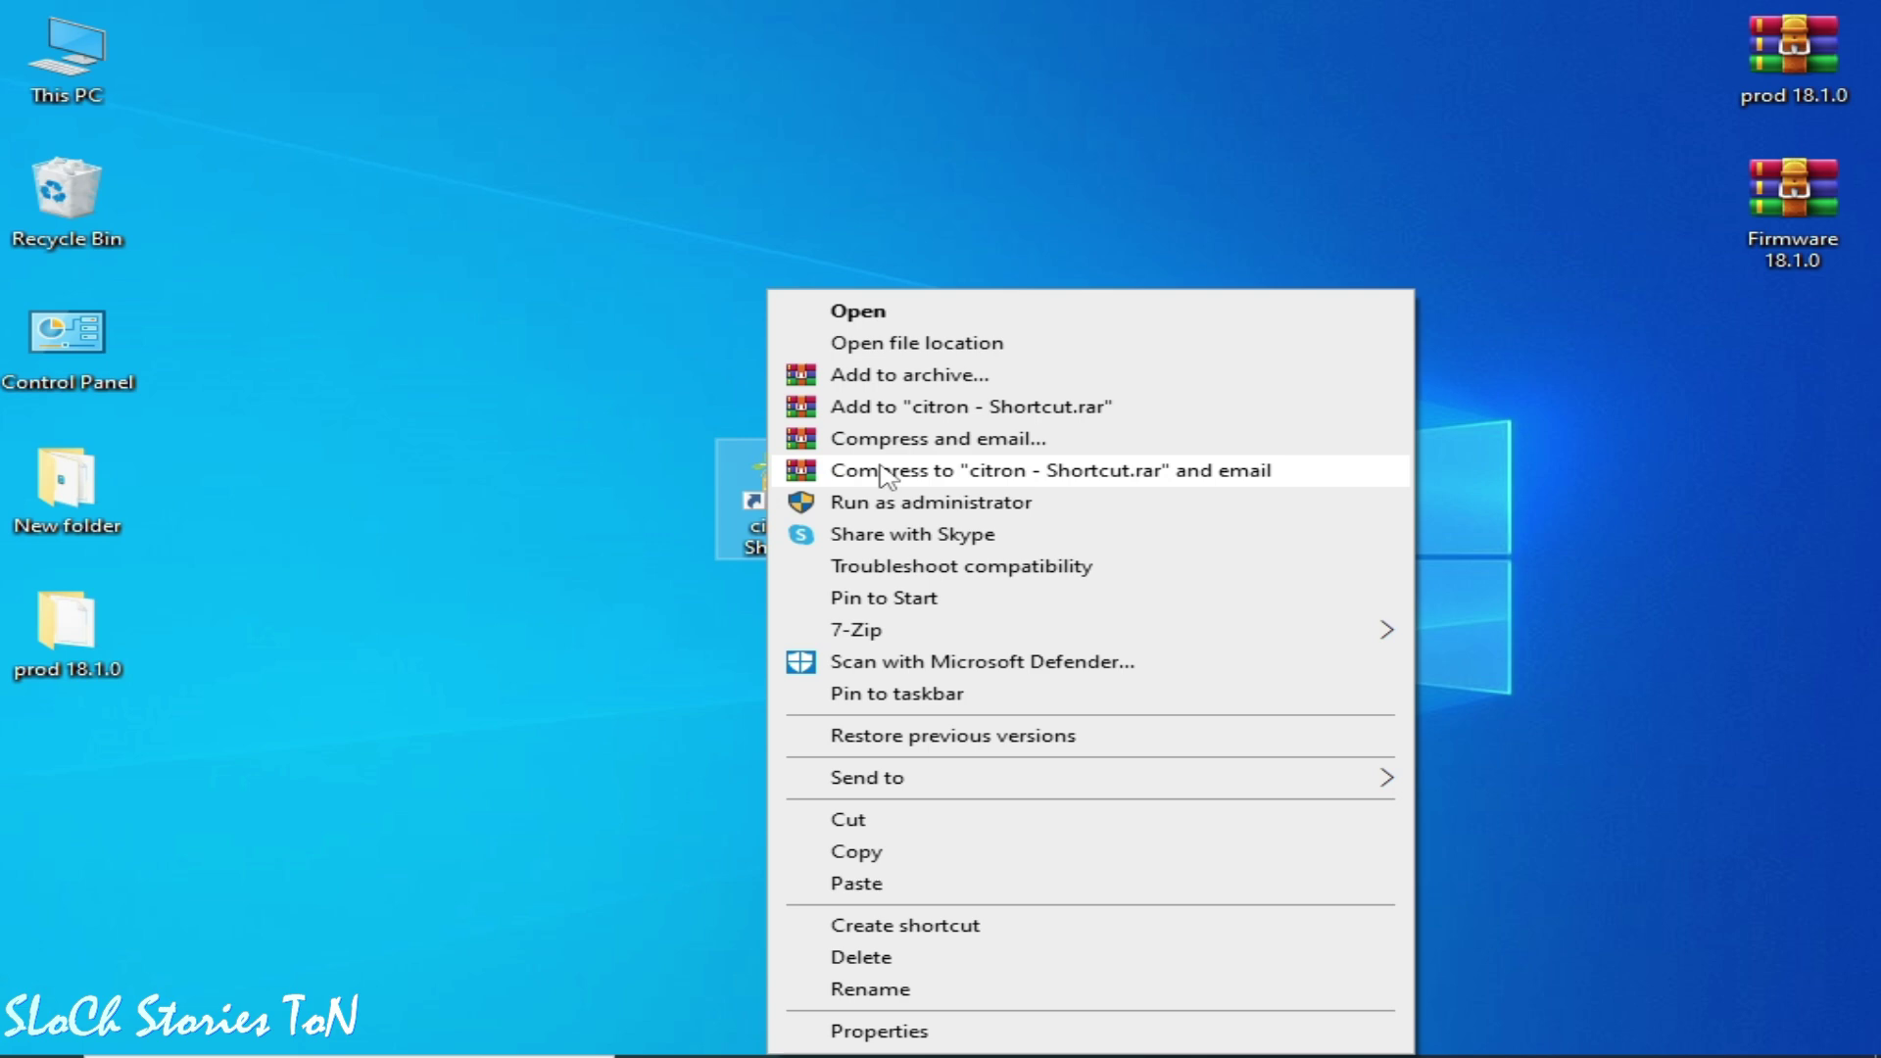
{"action": "left_click", "coordinate": [882, 311]}
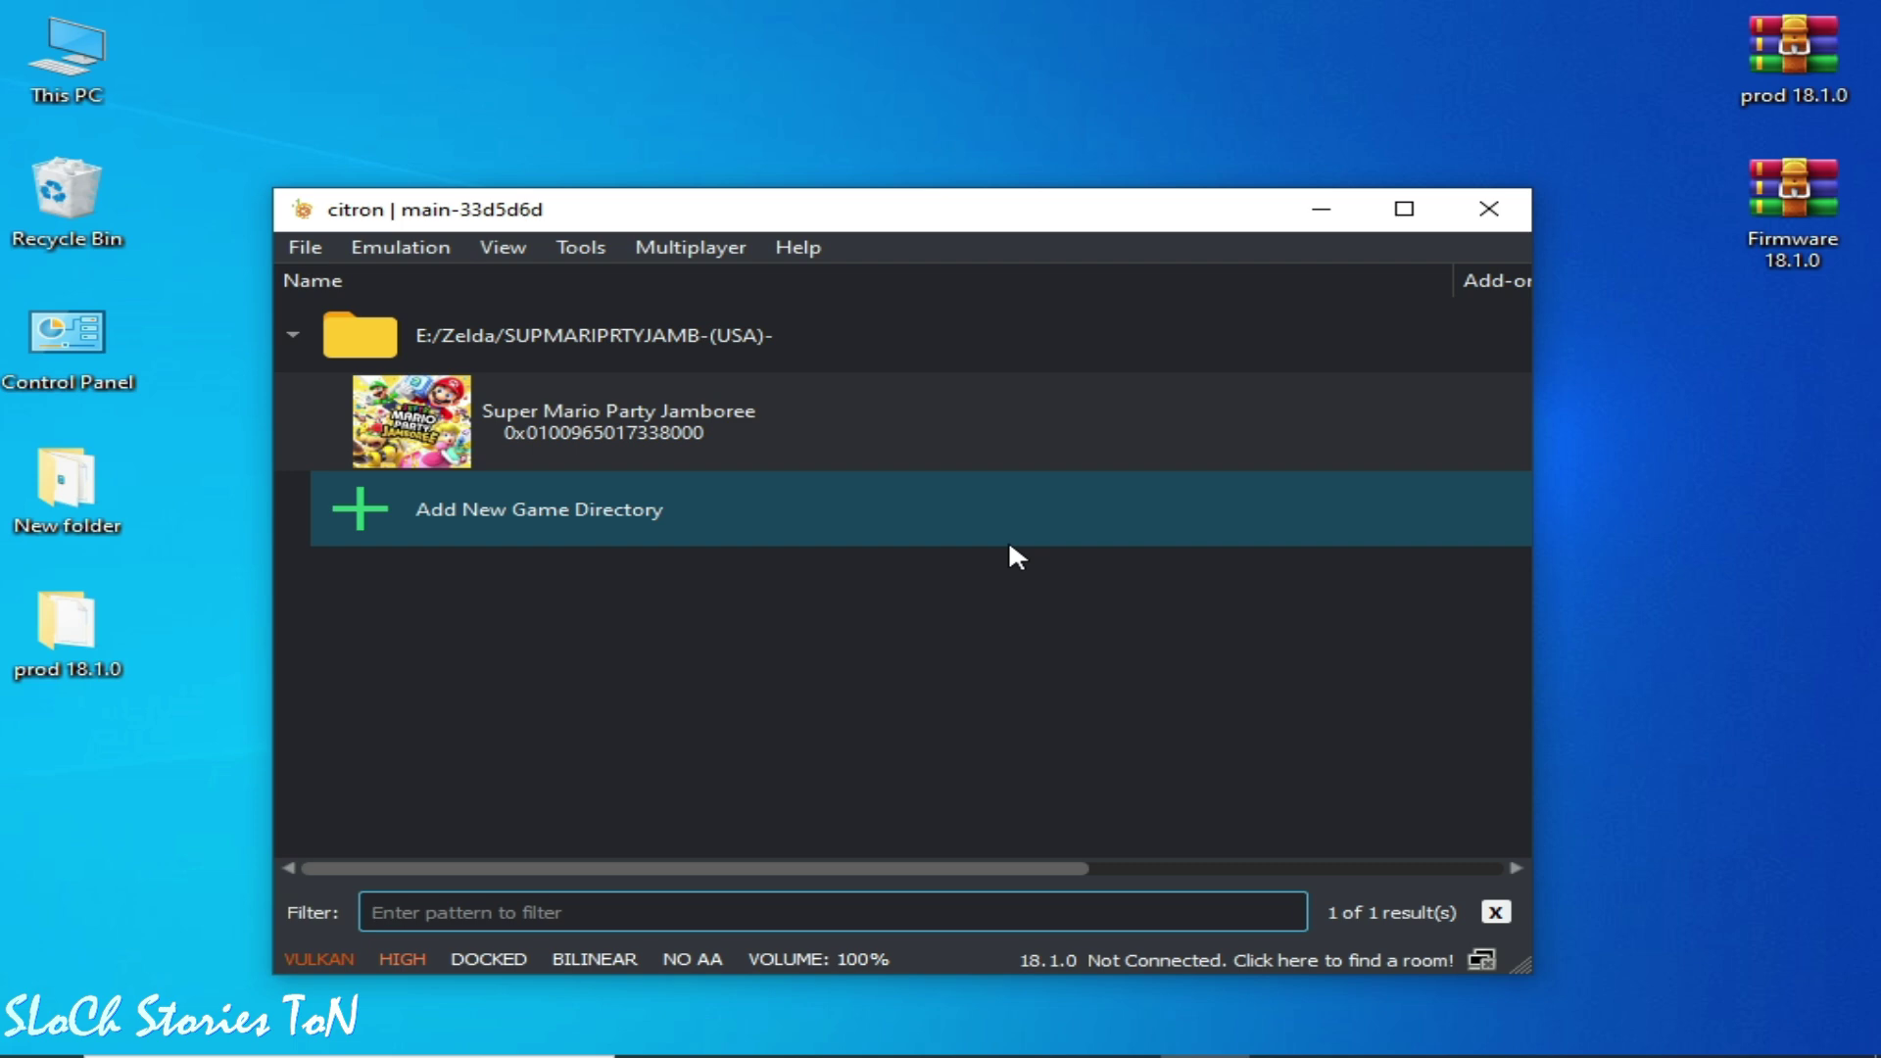
- Search Windows for 'devi' to find Device Manager
{"action": "left_click", "coordinate": [1014, 539]}
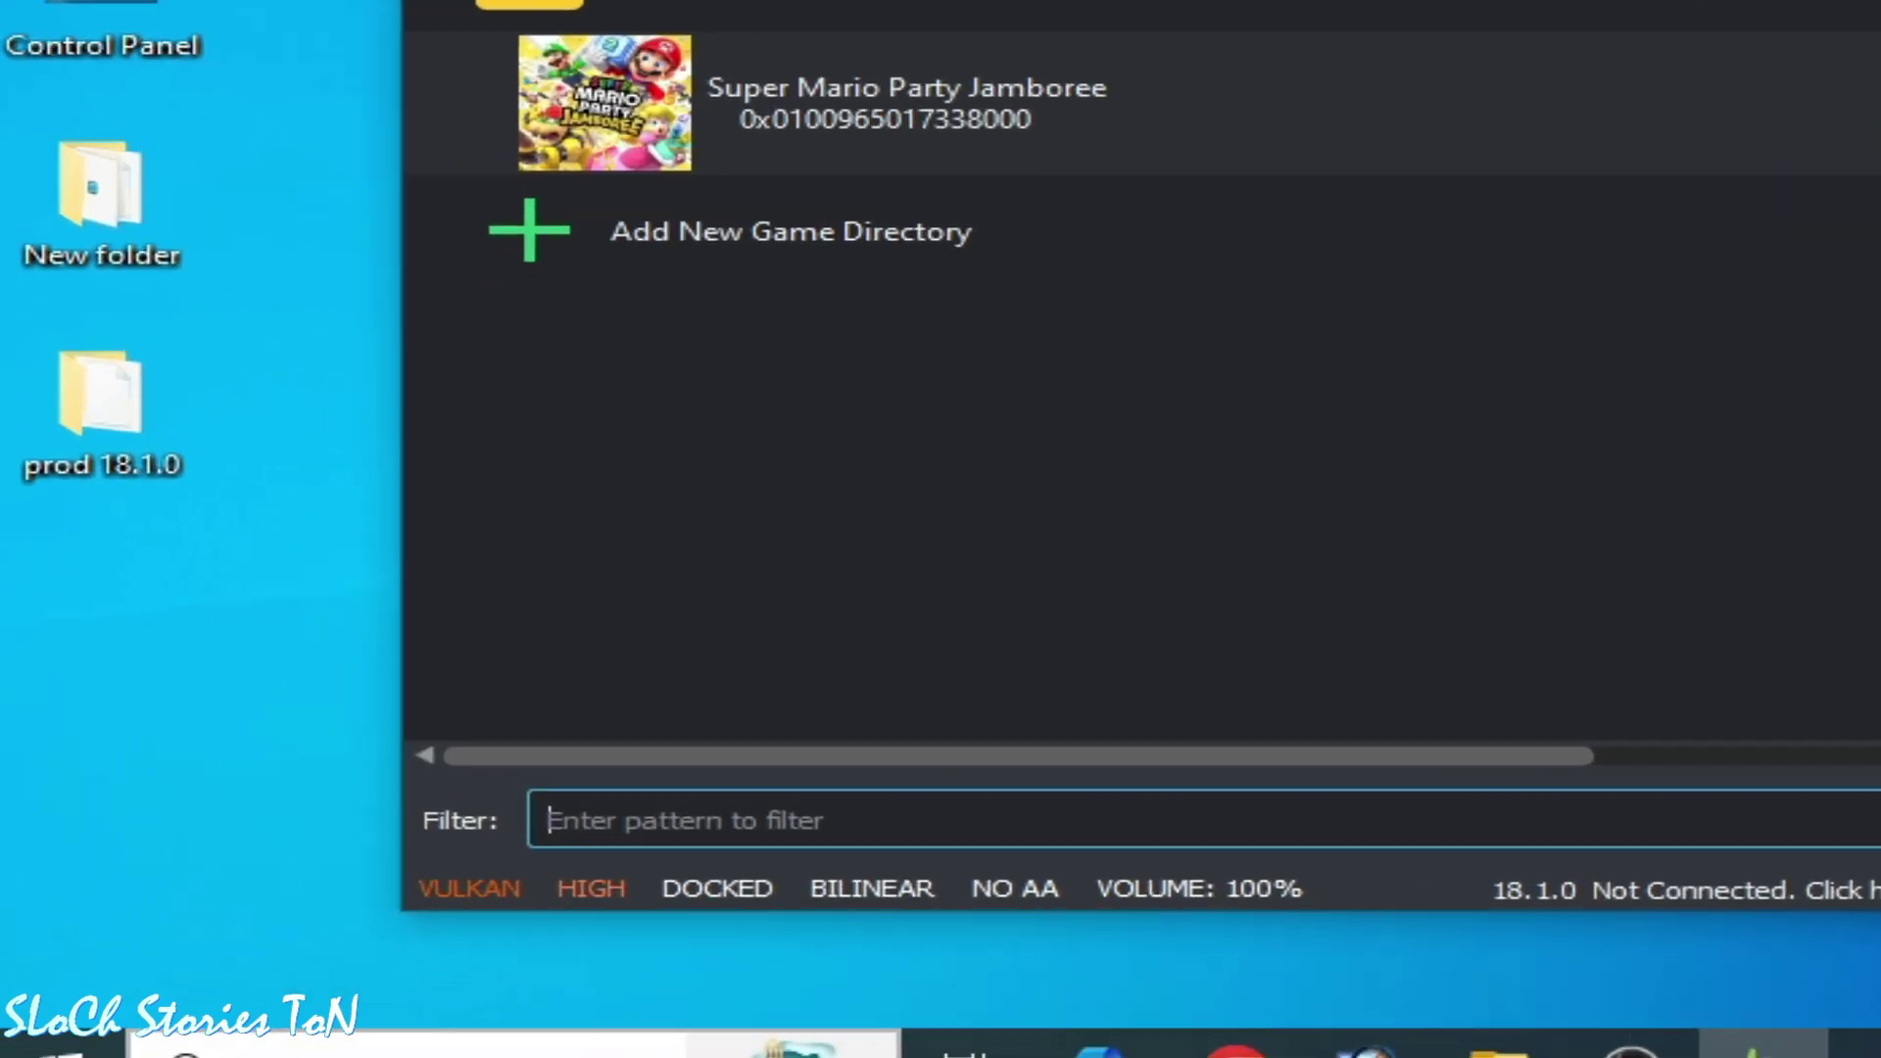
{"action": "type", "text": "d"}
{"action": "left_click", "coordinate": [249, 1056]}
{"action": "type", "text": "devi"}
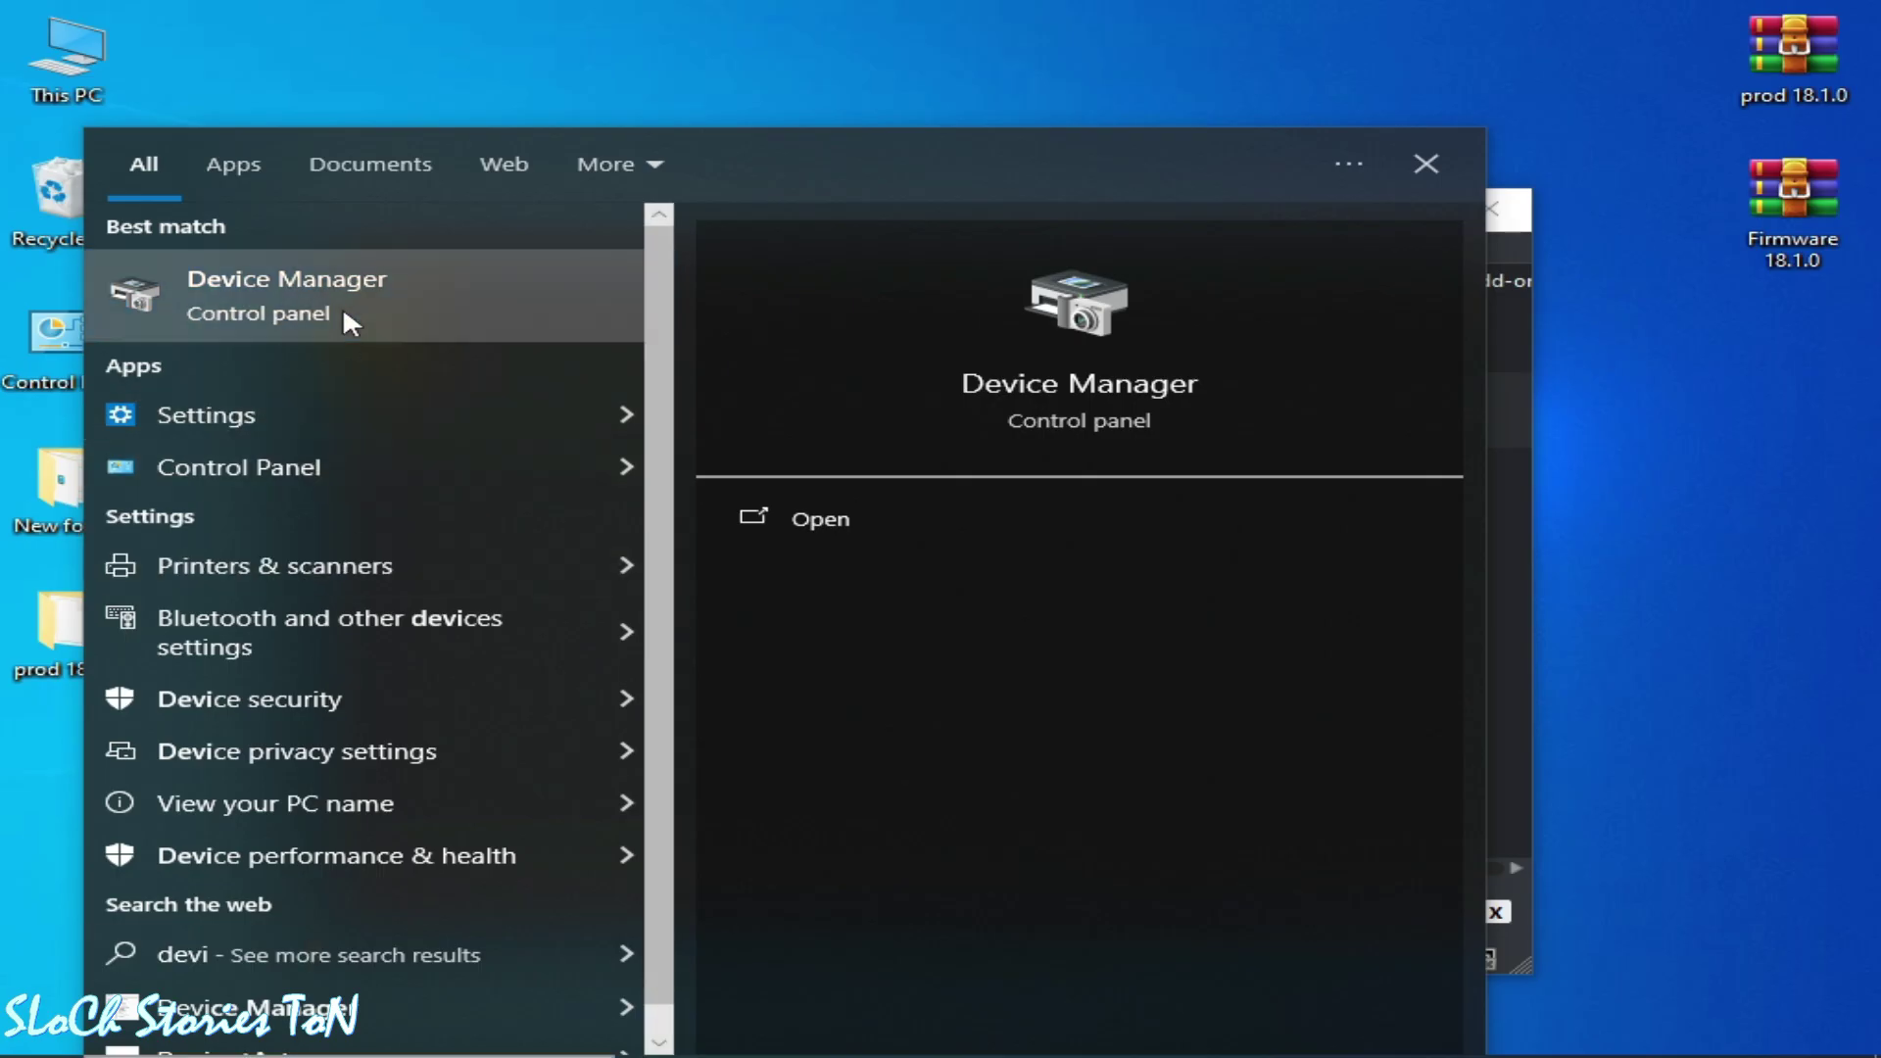
- Open Properties for the NVIDIA GeForce GTX 970 under Display adapters in Device Manager
{"action": "left_click", "coordinate": [343, 309]}
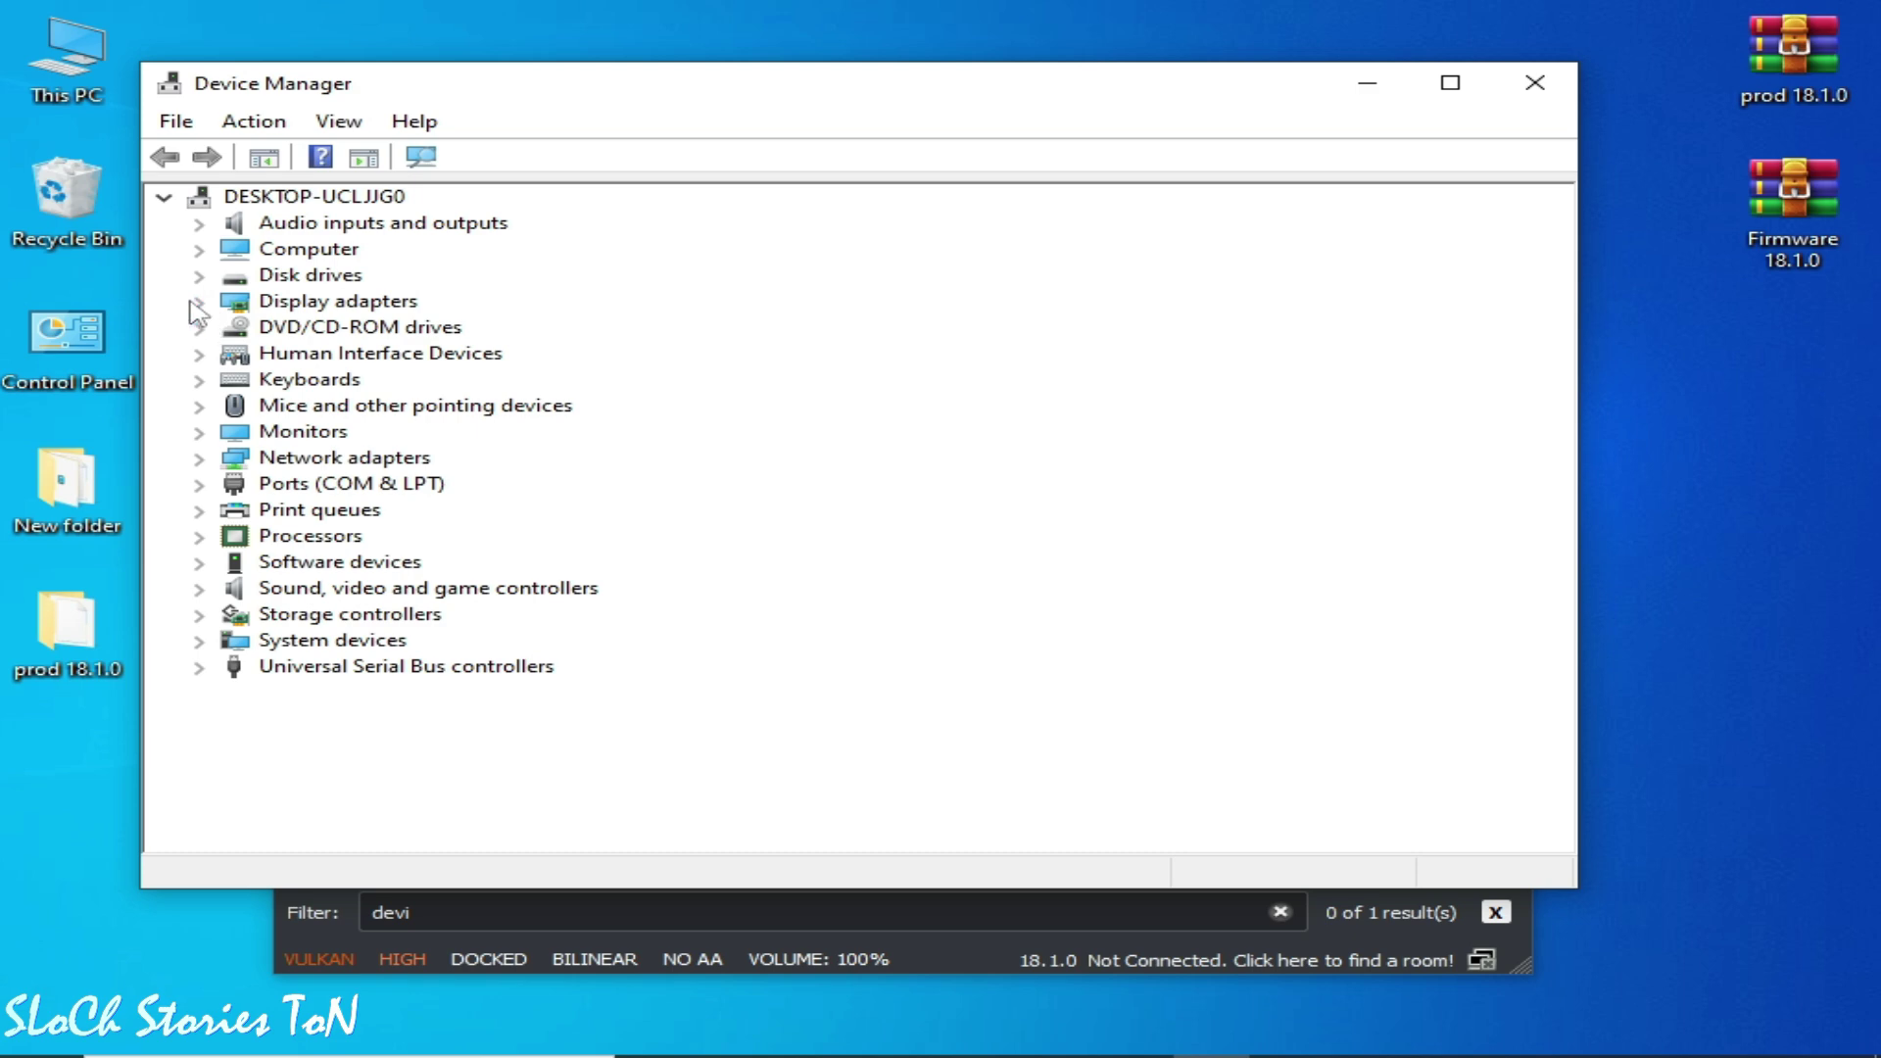
{"action": "left_click", "coordinate": [194, 302]}
{"action": "left_click", "coordinate": [359, 325]}
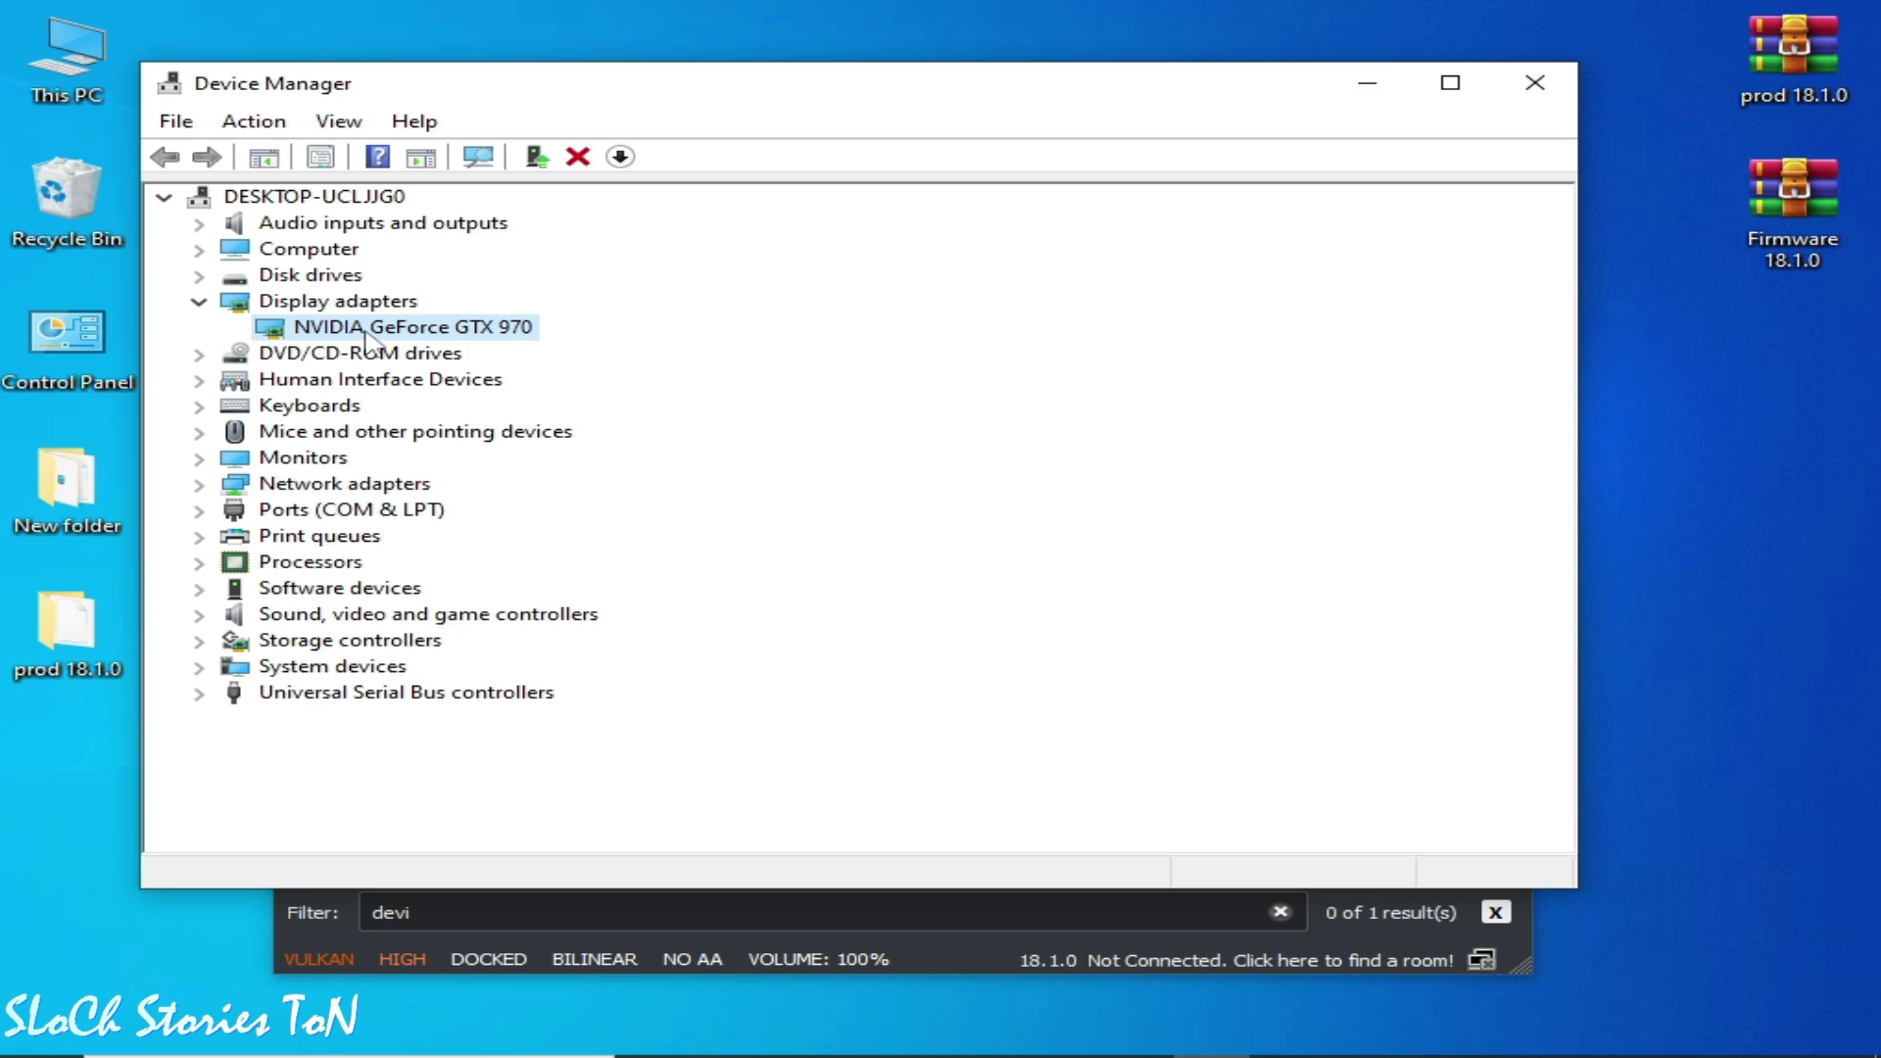
{"action": "right_click", "coordinate": [366, 335]}
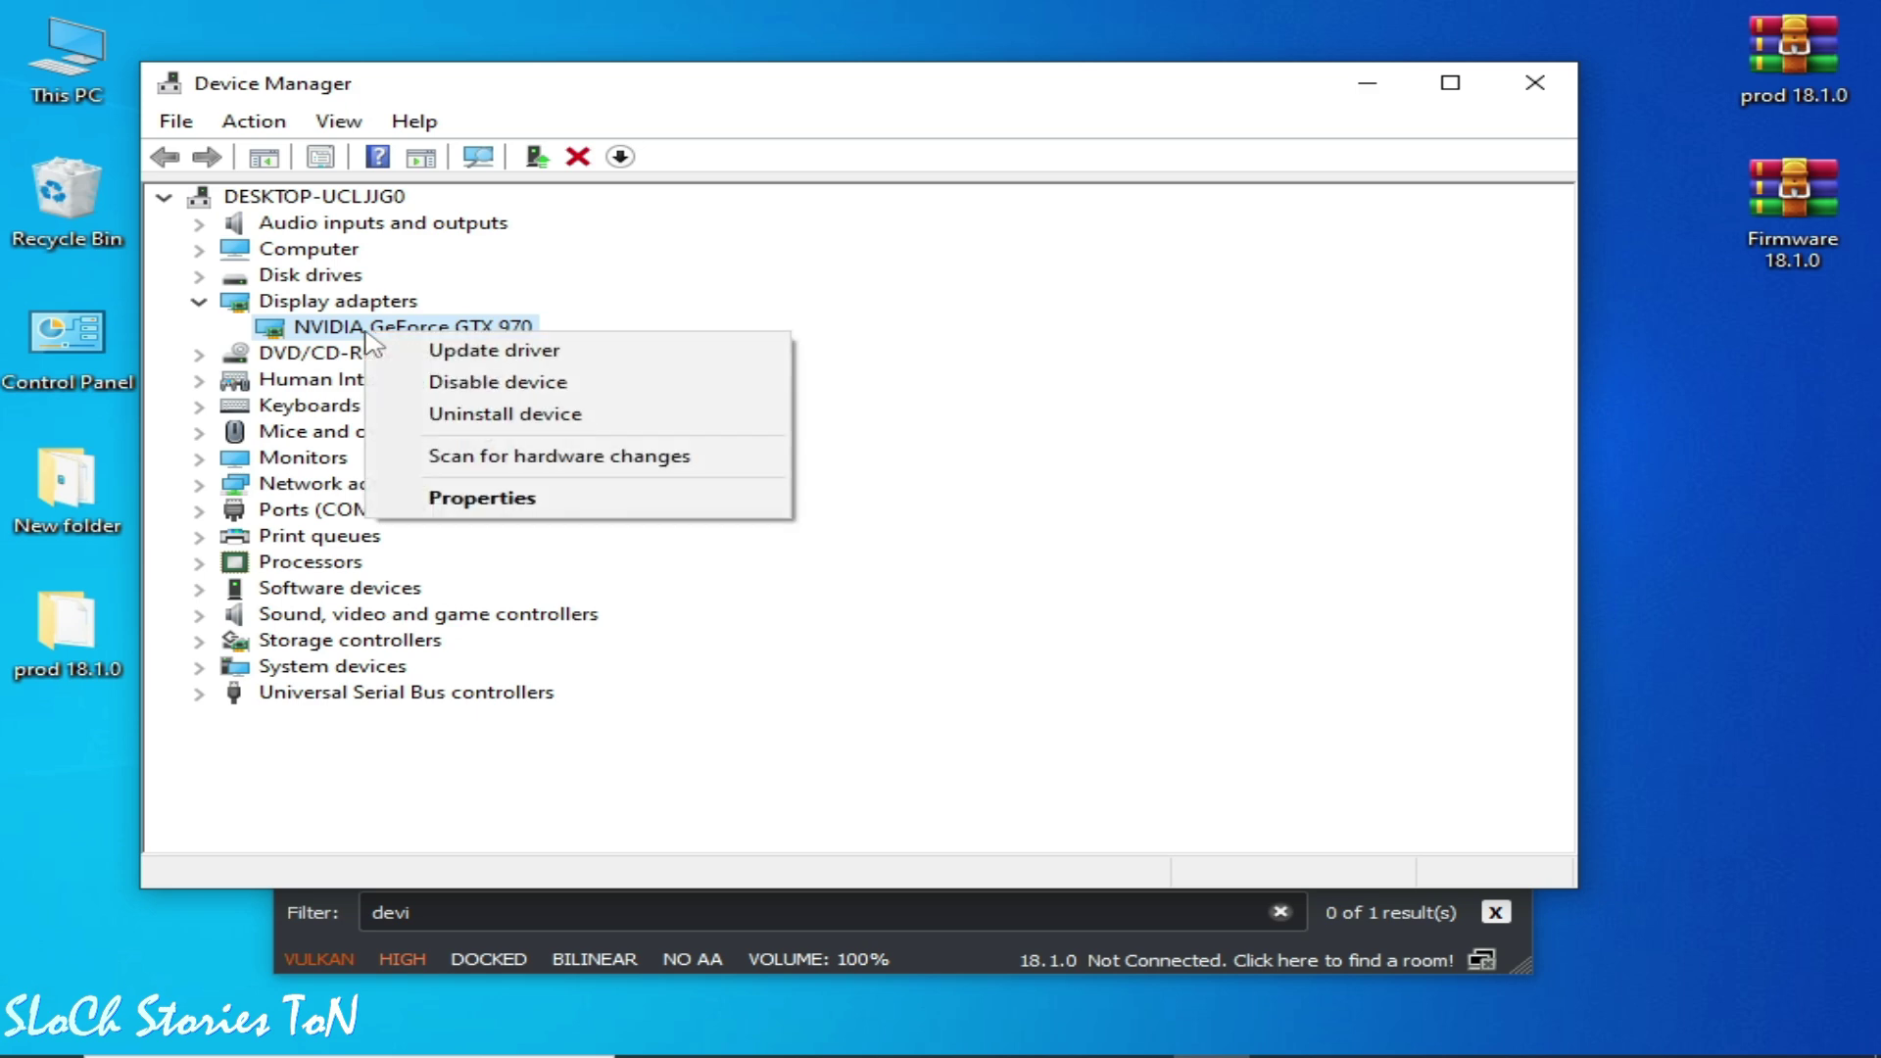
{"action": "left_click", "coordinate": [483, 499]}
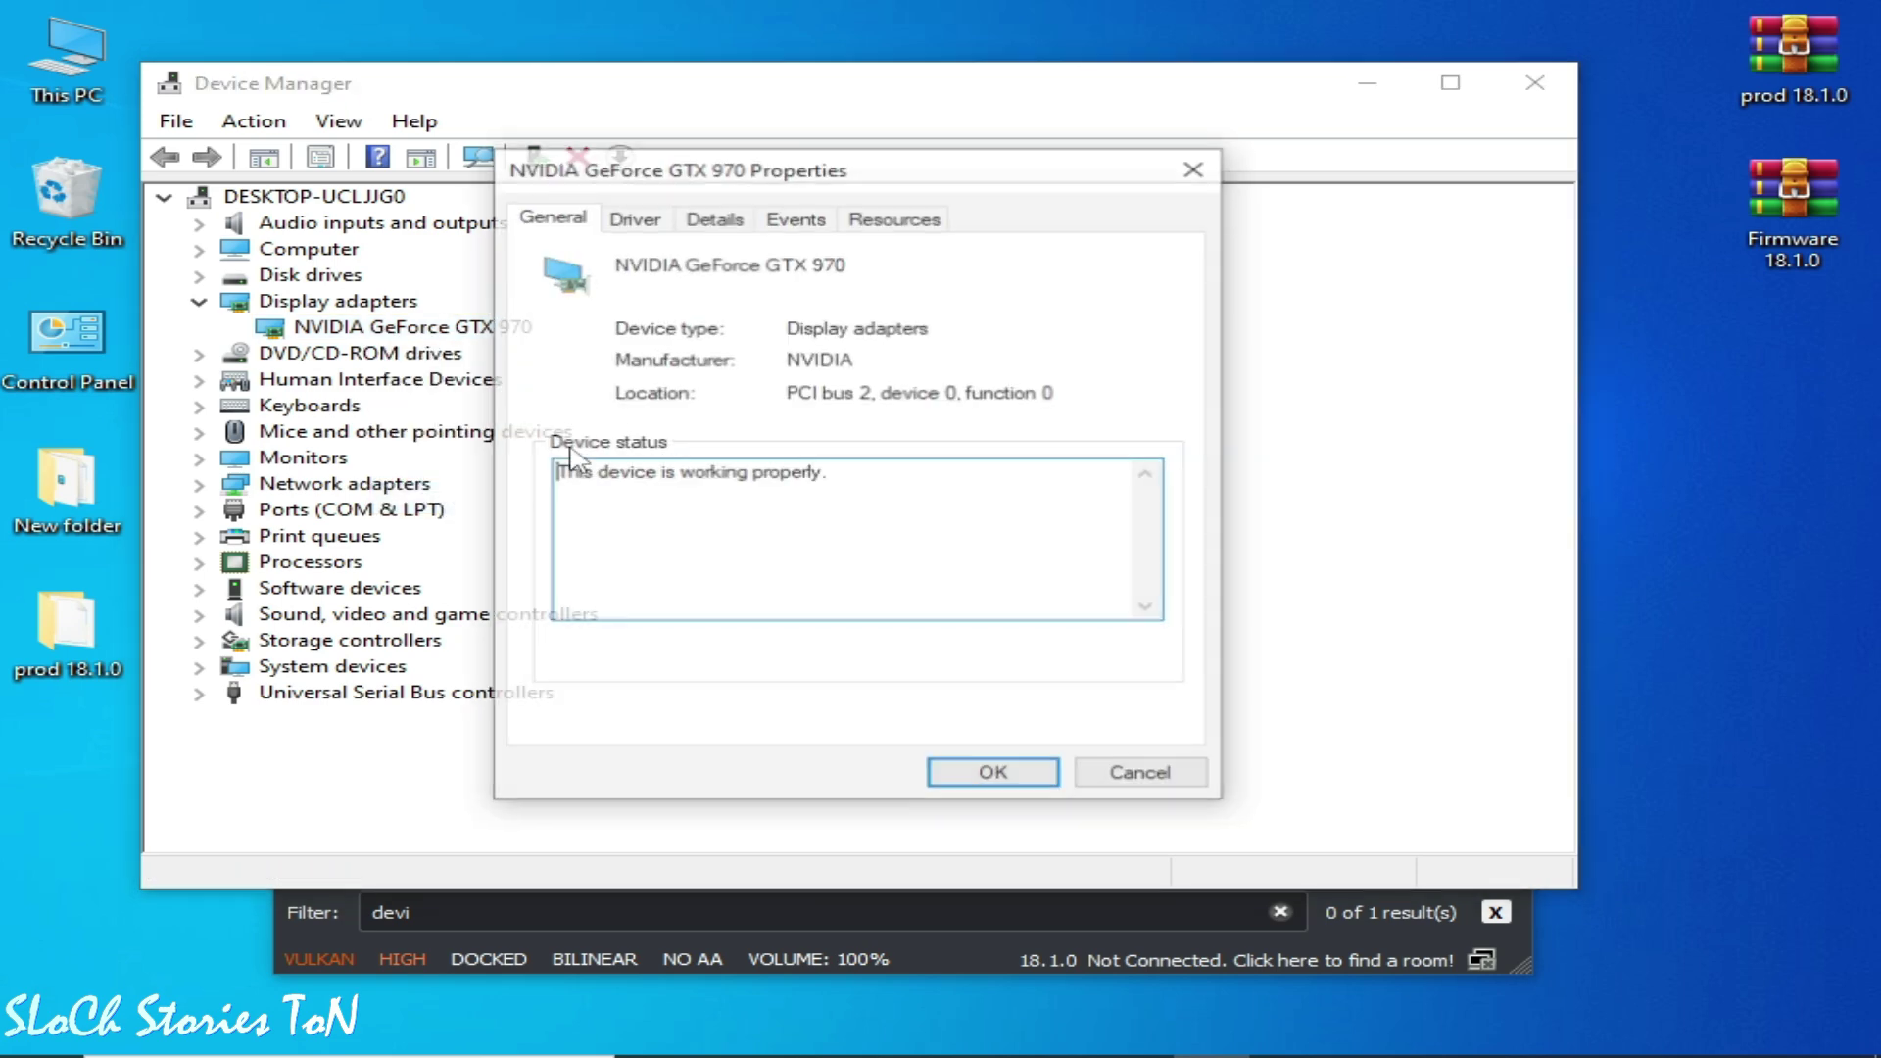
- Confirm the GTX 970 driver version 32.0.15.6590 on the Driver tab, then leave Device Manager
{"action": "left_click", "coordinate": [656, 220]}
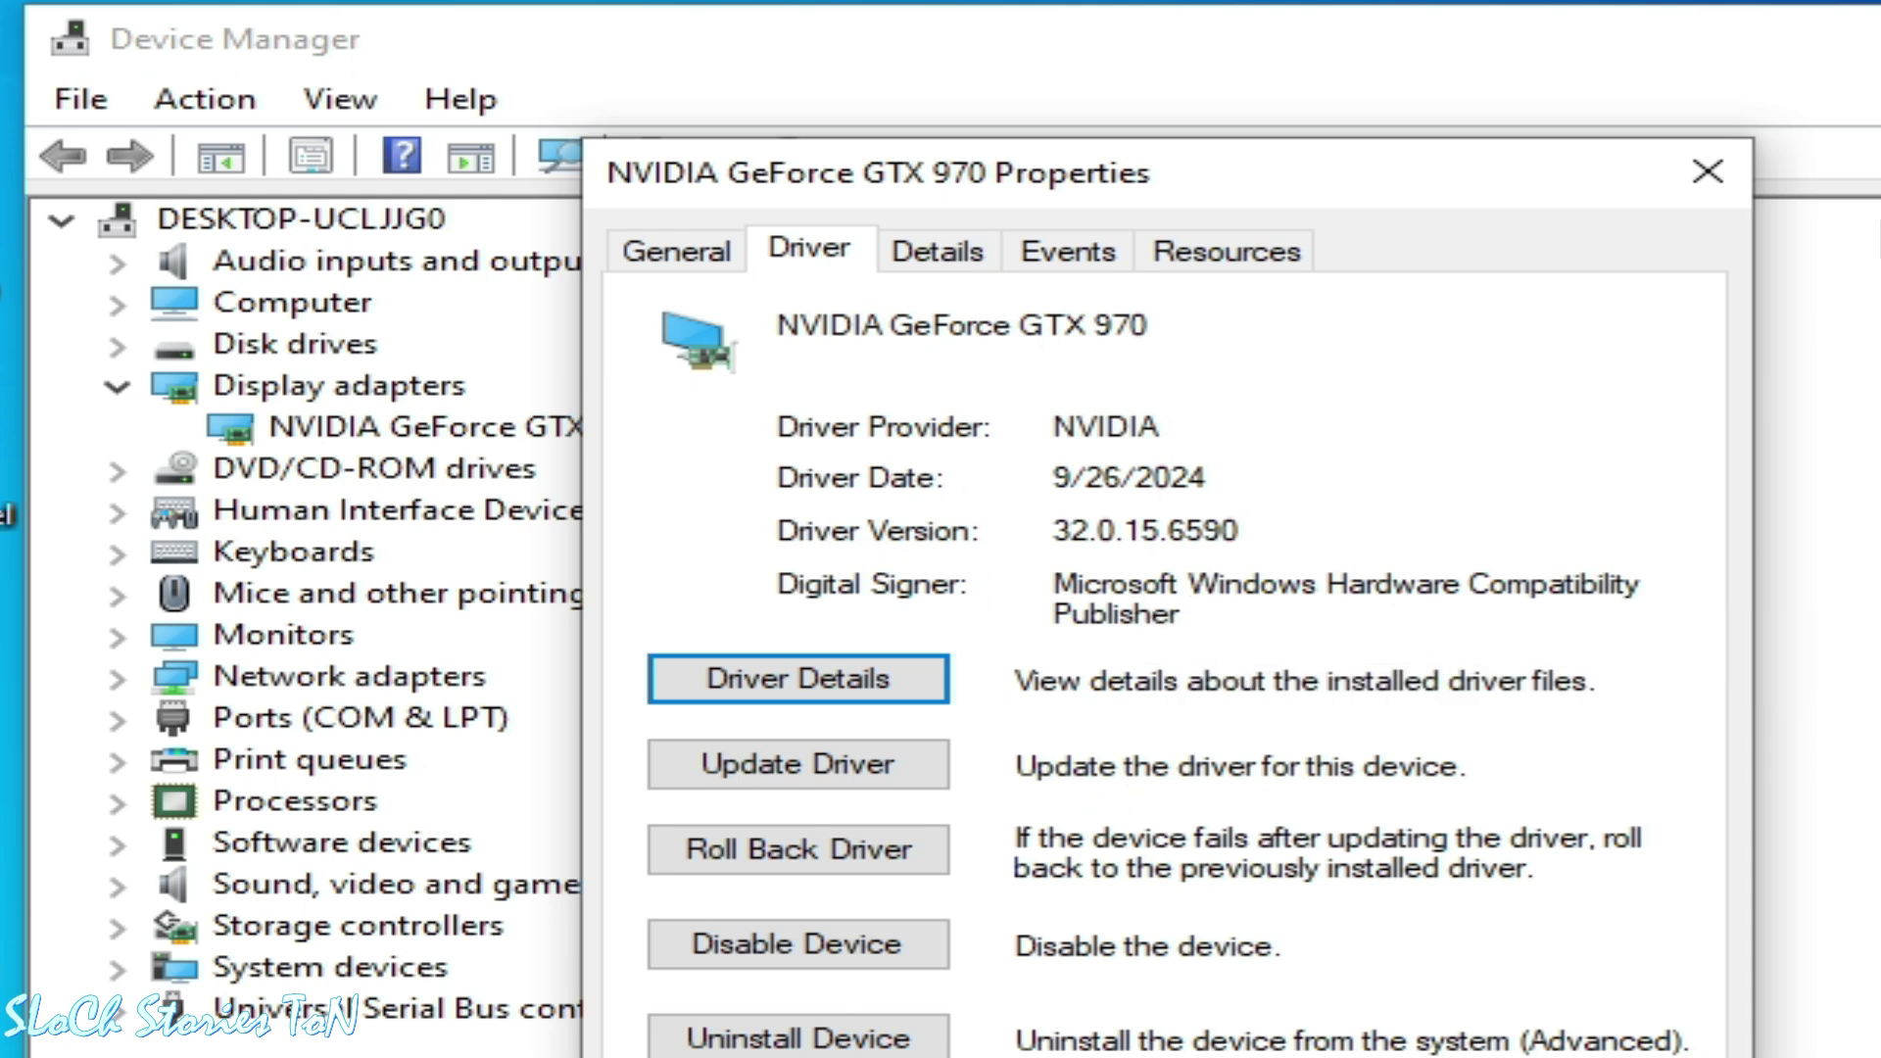
{"action": "left_click", "coordinate": [1758, 196]}
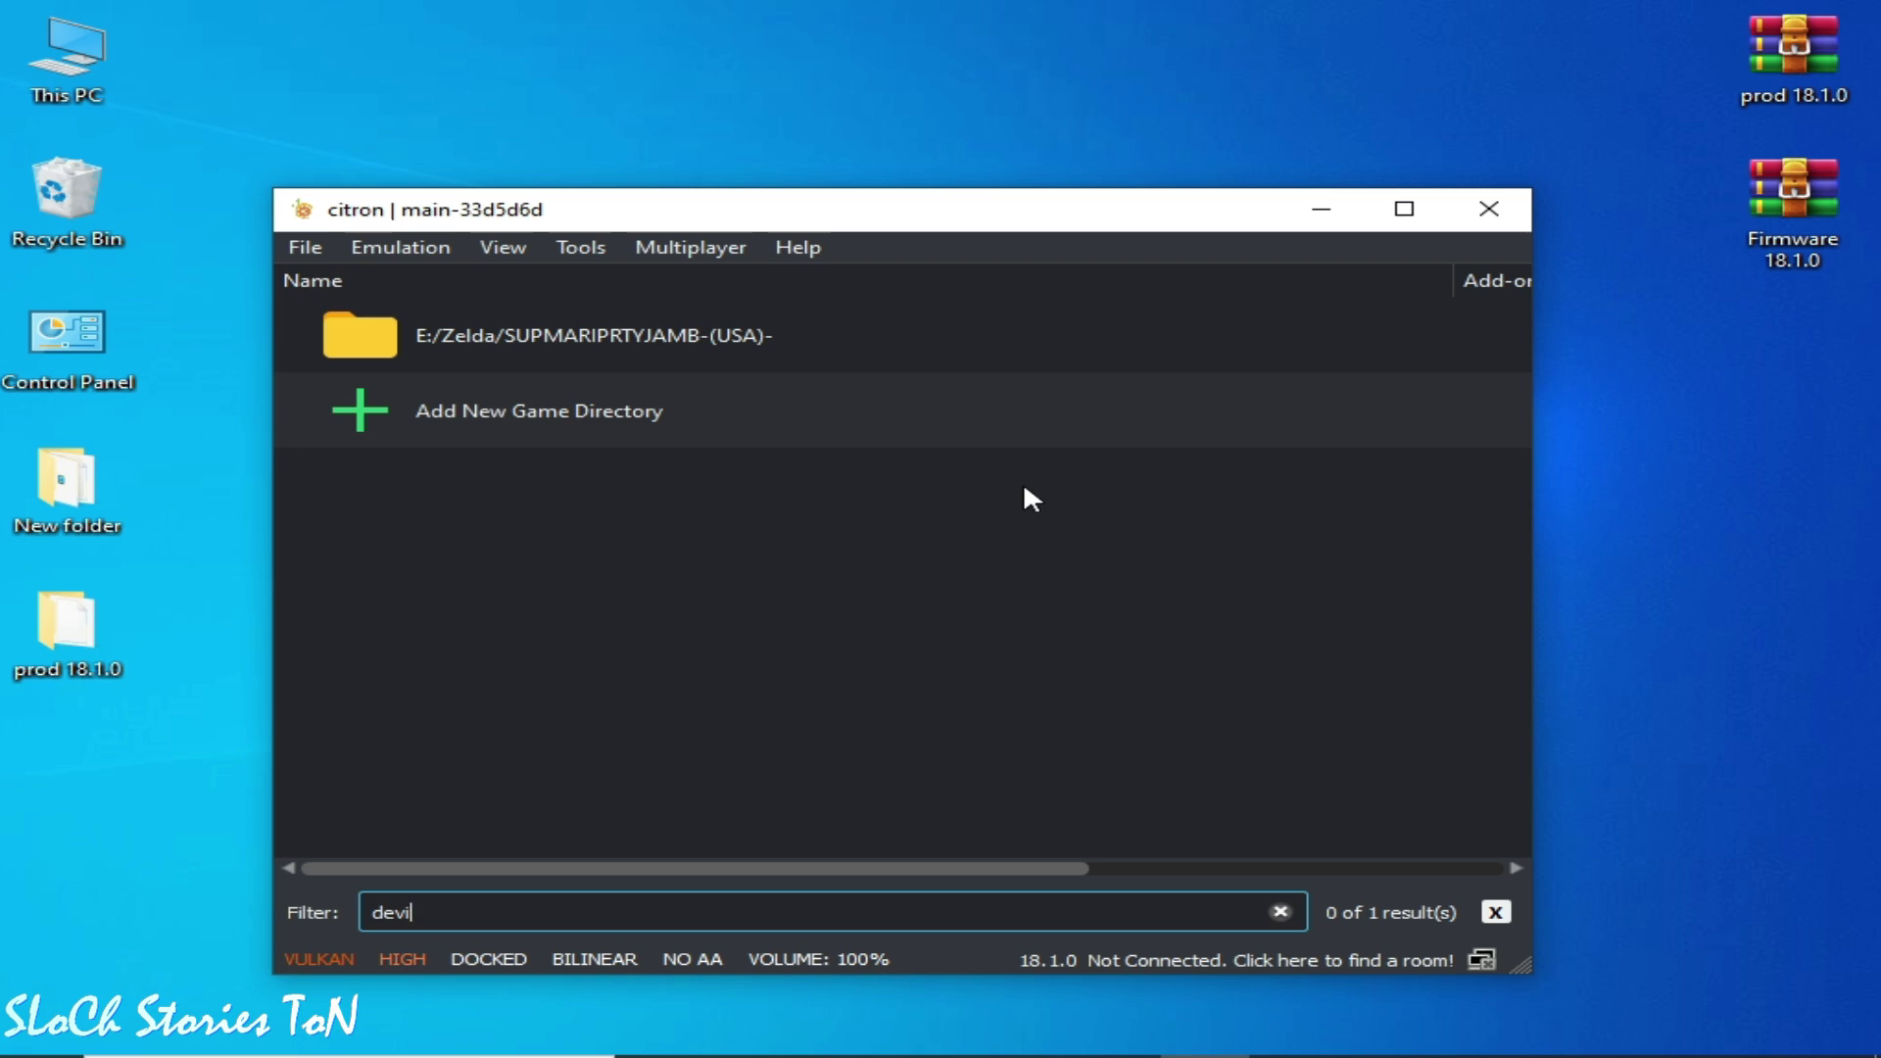
- Launch NVIDIA Control Panel from the desktop's right-click menu
{"action": "right_click", "coordinate": [1630, 589]}
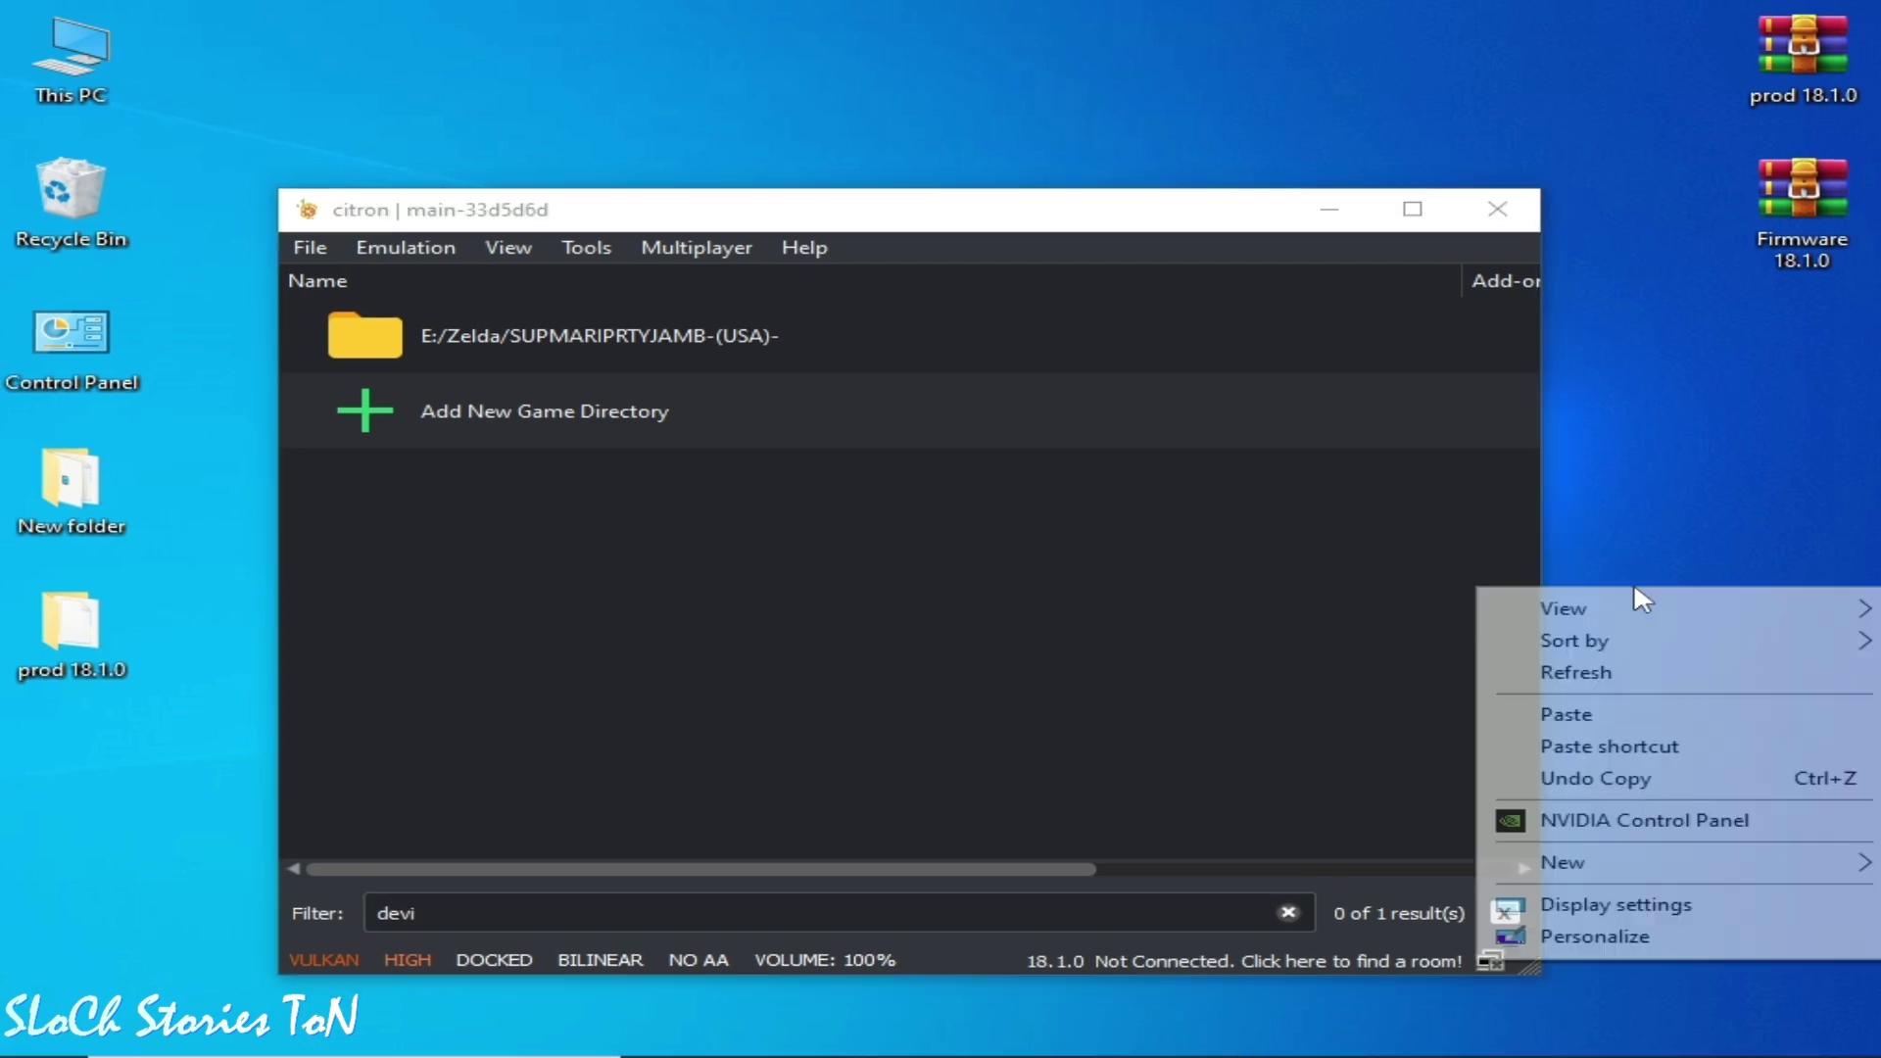
{"action": "left_click", "coordinate": [1587, 823]}
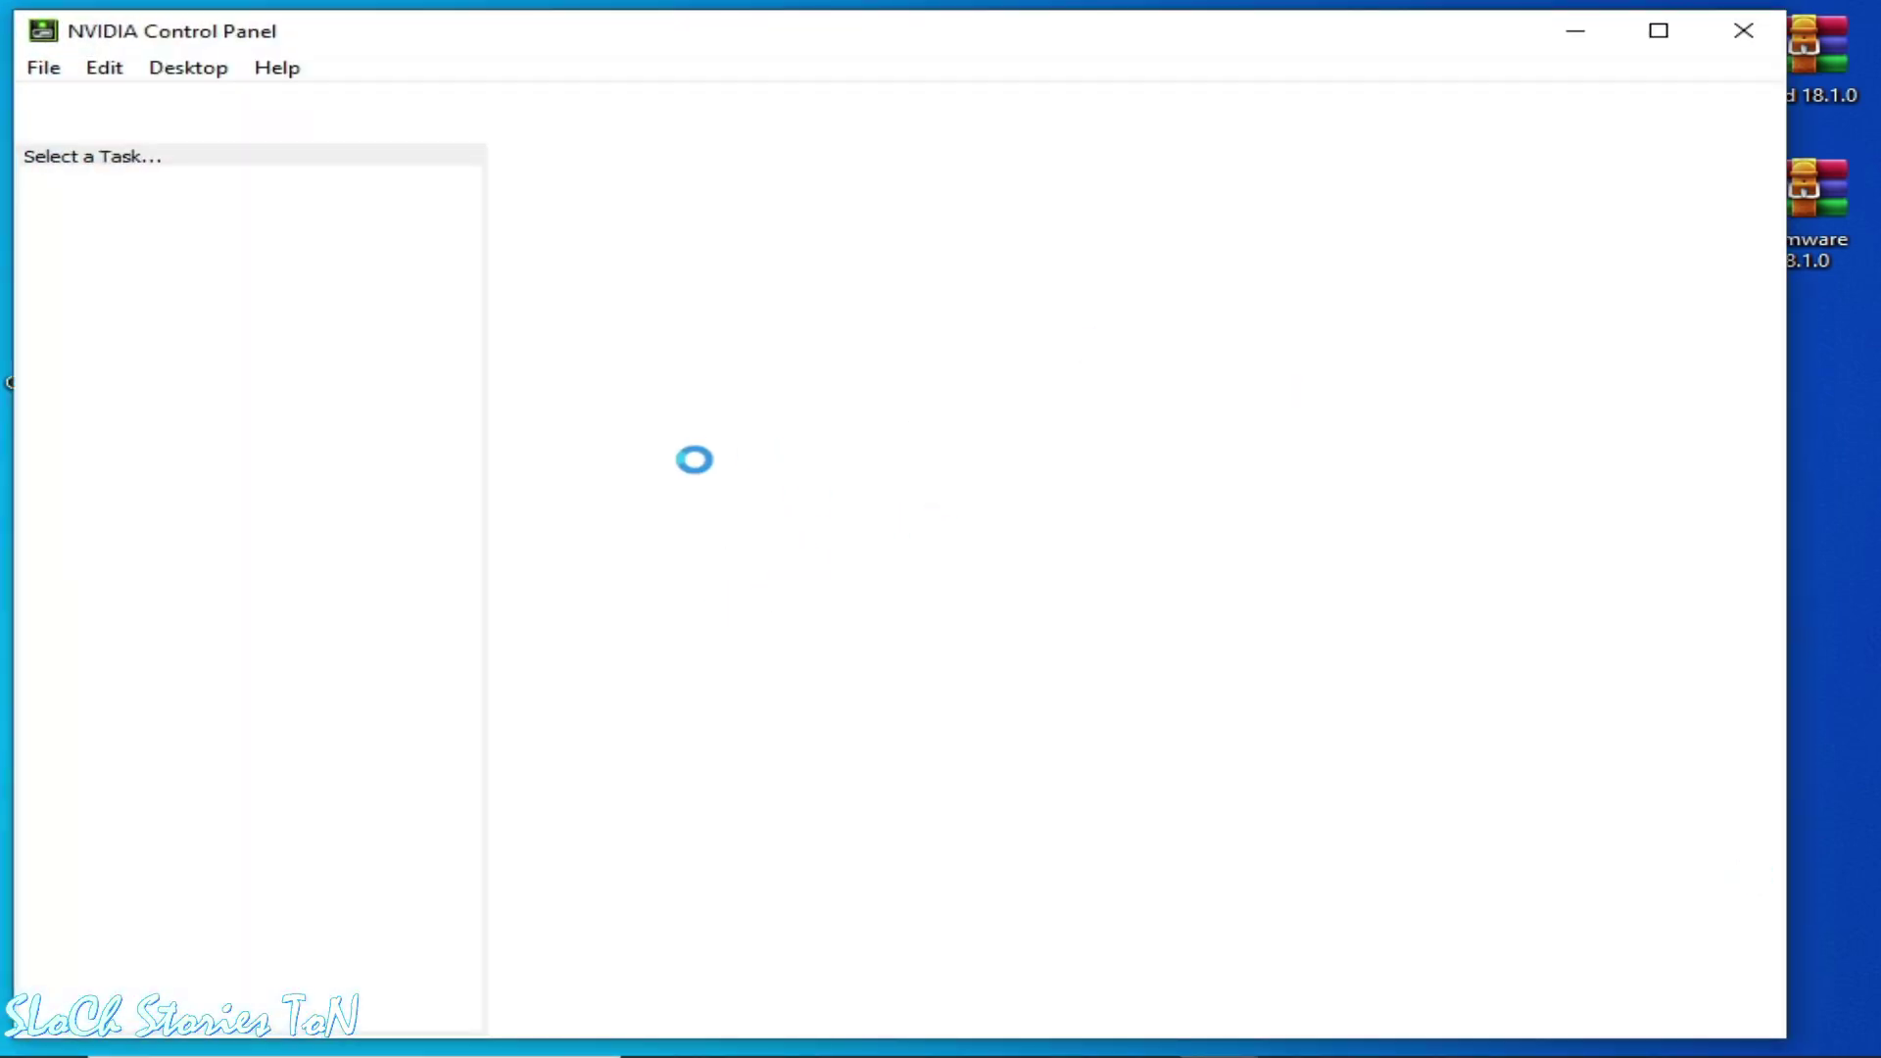
- On Adjust image settings with preview, try the Performance slider, then revert to advanced 3D image settings
{"action": "left_click", "coordinate": [199, 209]}
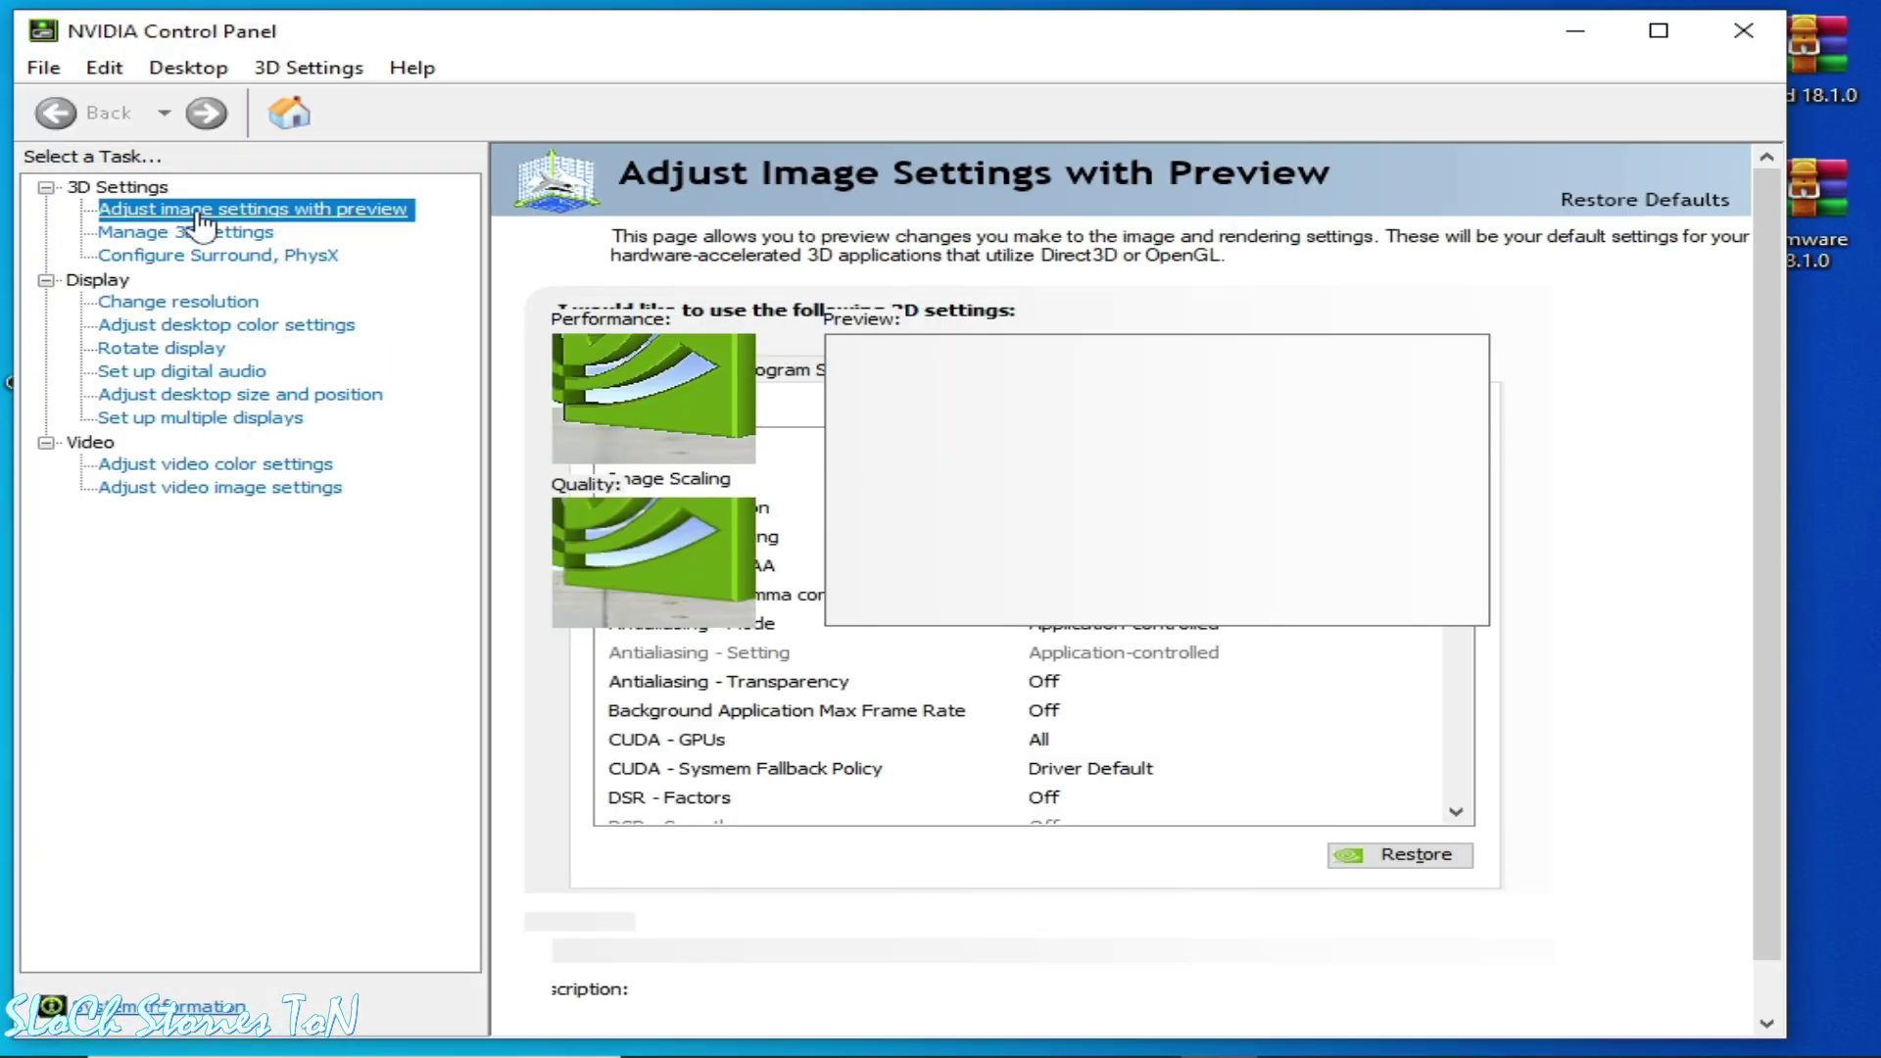
{"action": "left_click", "coordinate": [851, 733]}
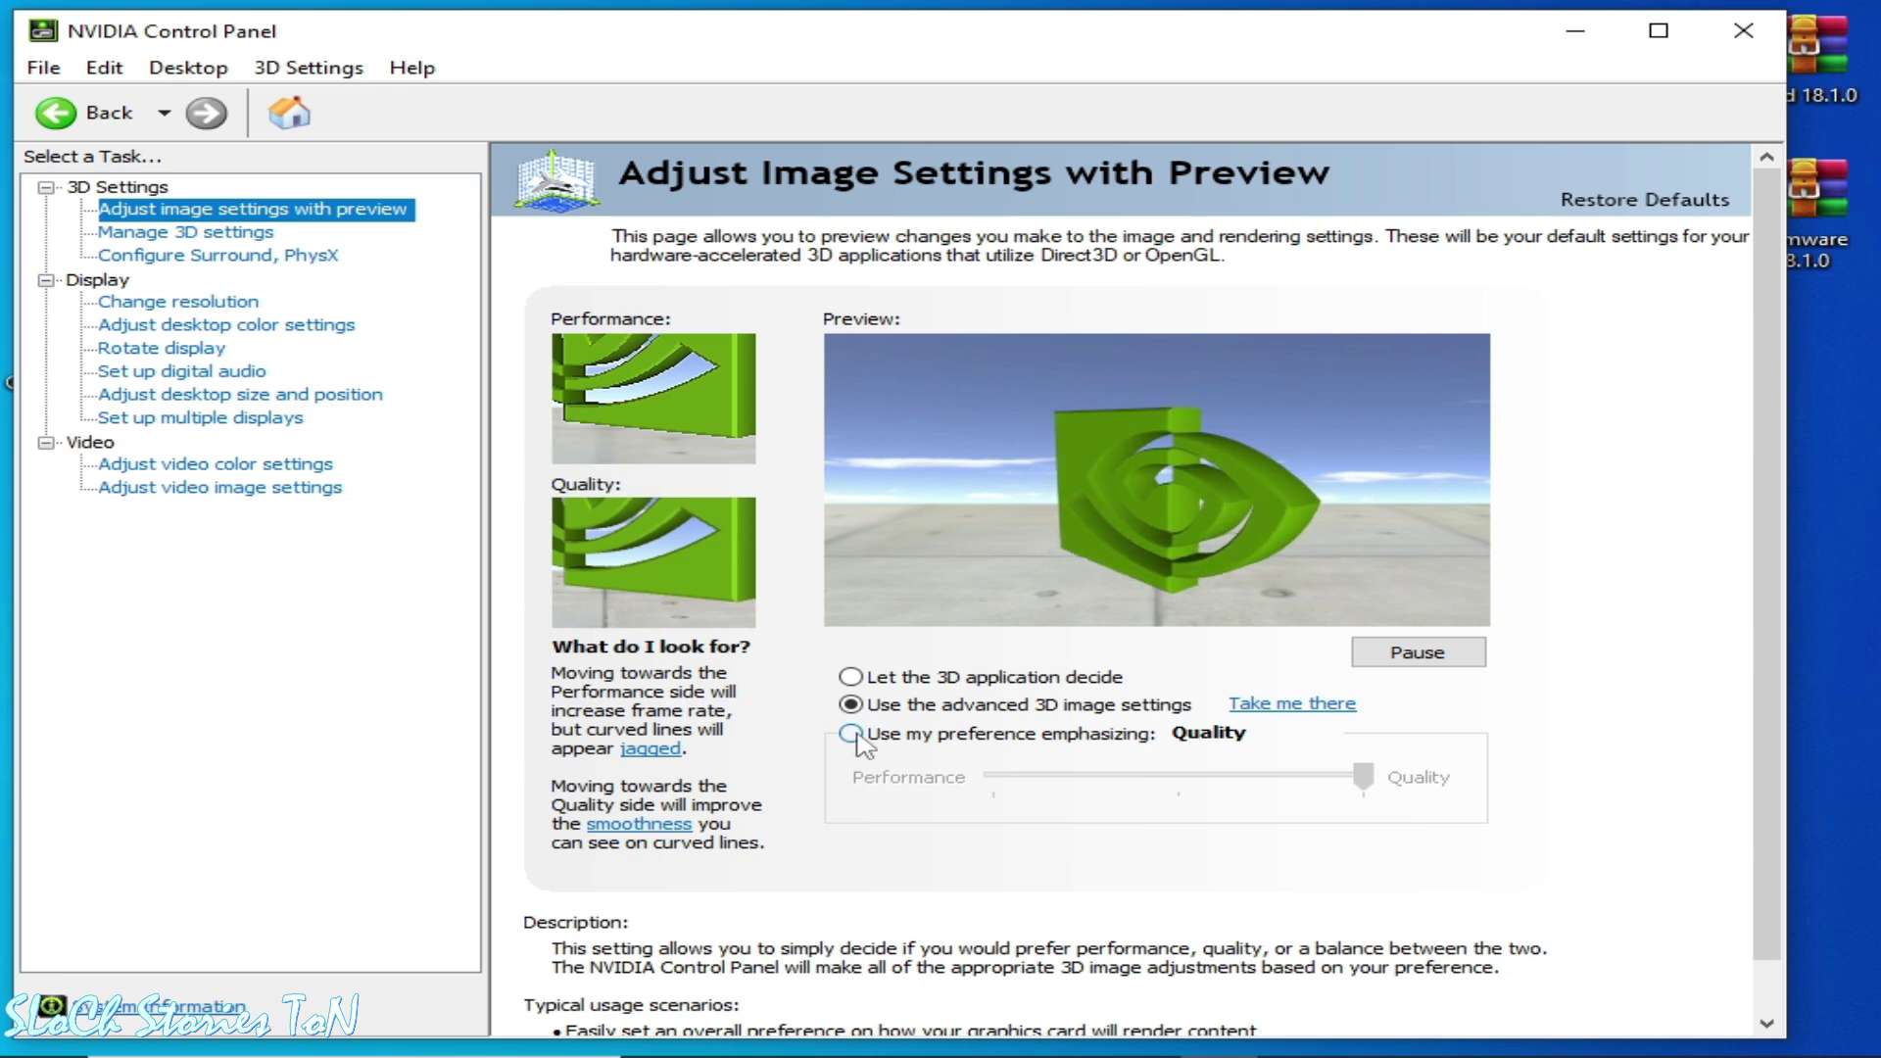
{"action": "left_click_drag", "start_coordinate": [1362, 777], "coordinate": [992, 789]}
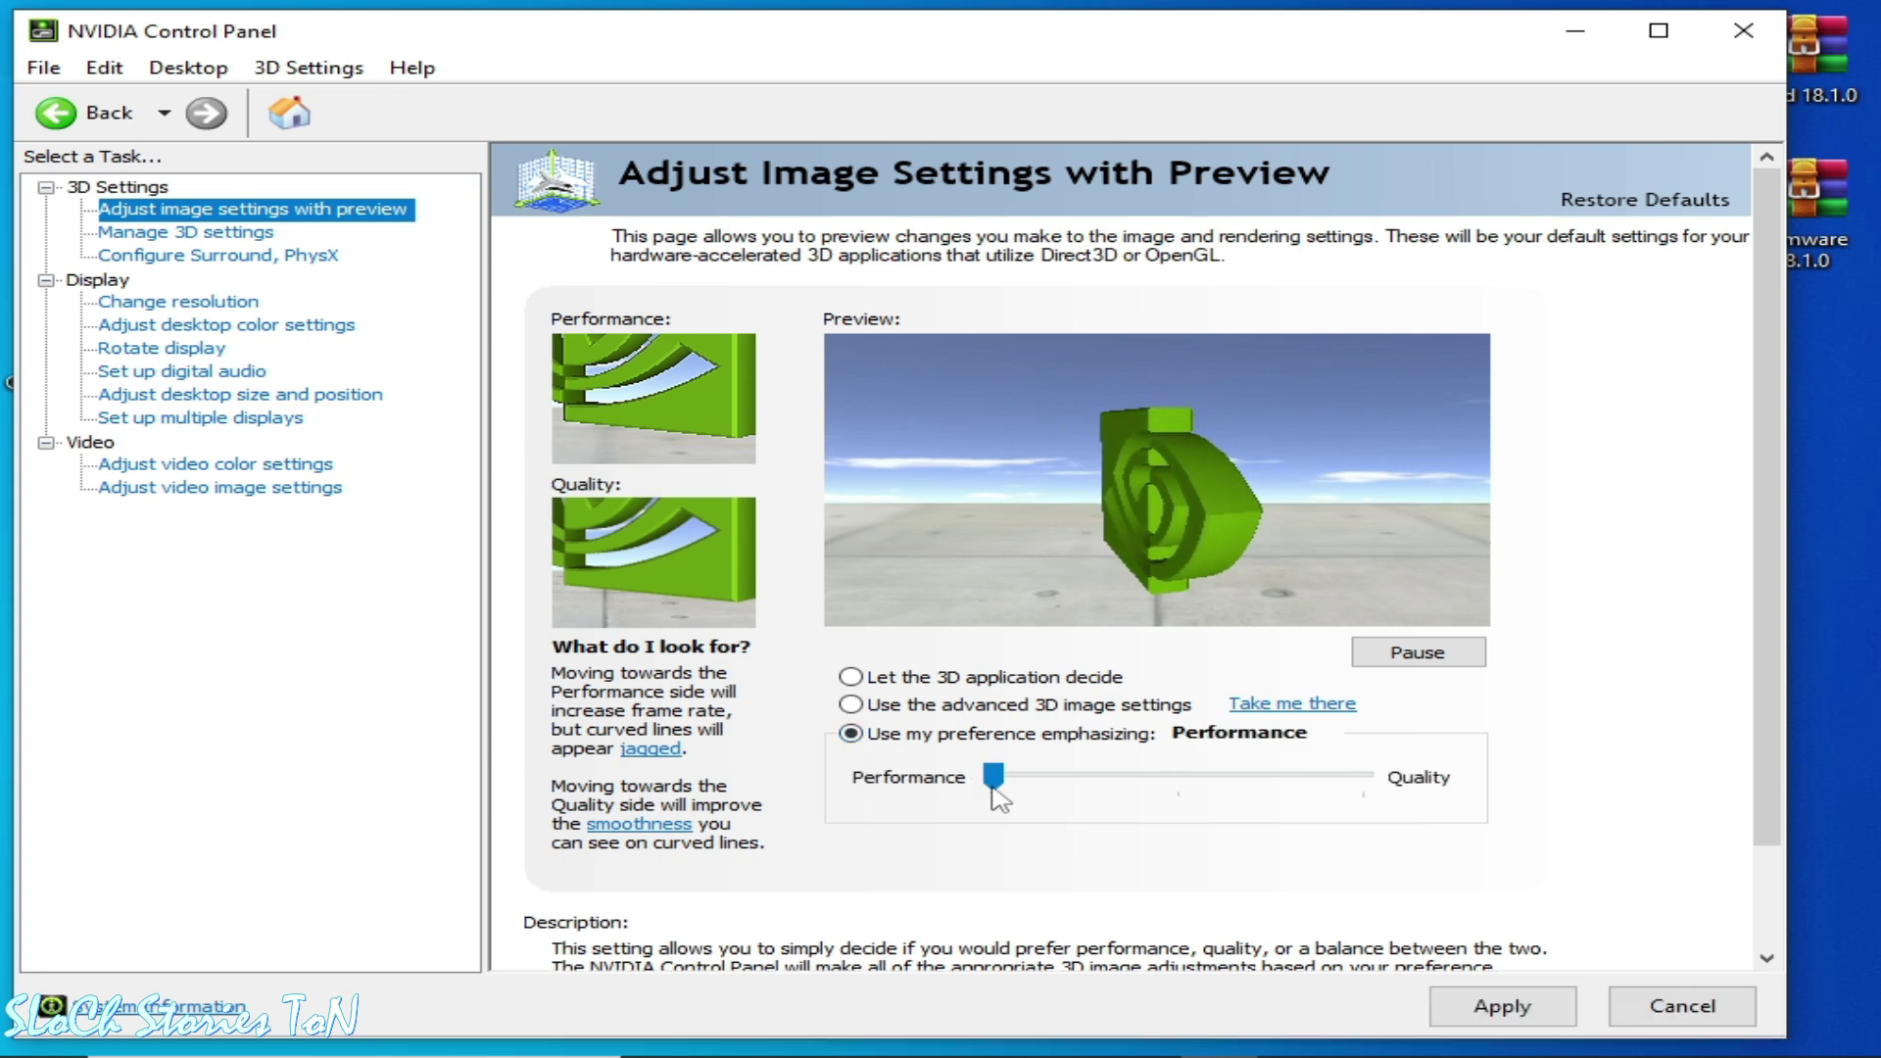
{"action": "left_click", "coordinate": [851, 704]}
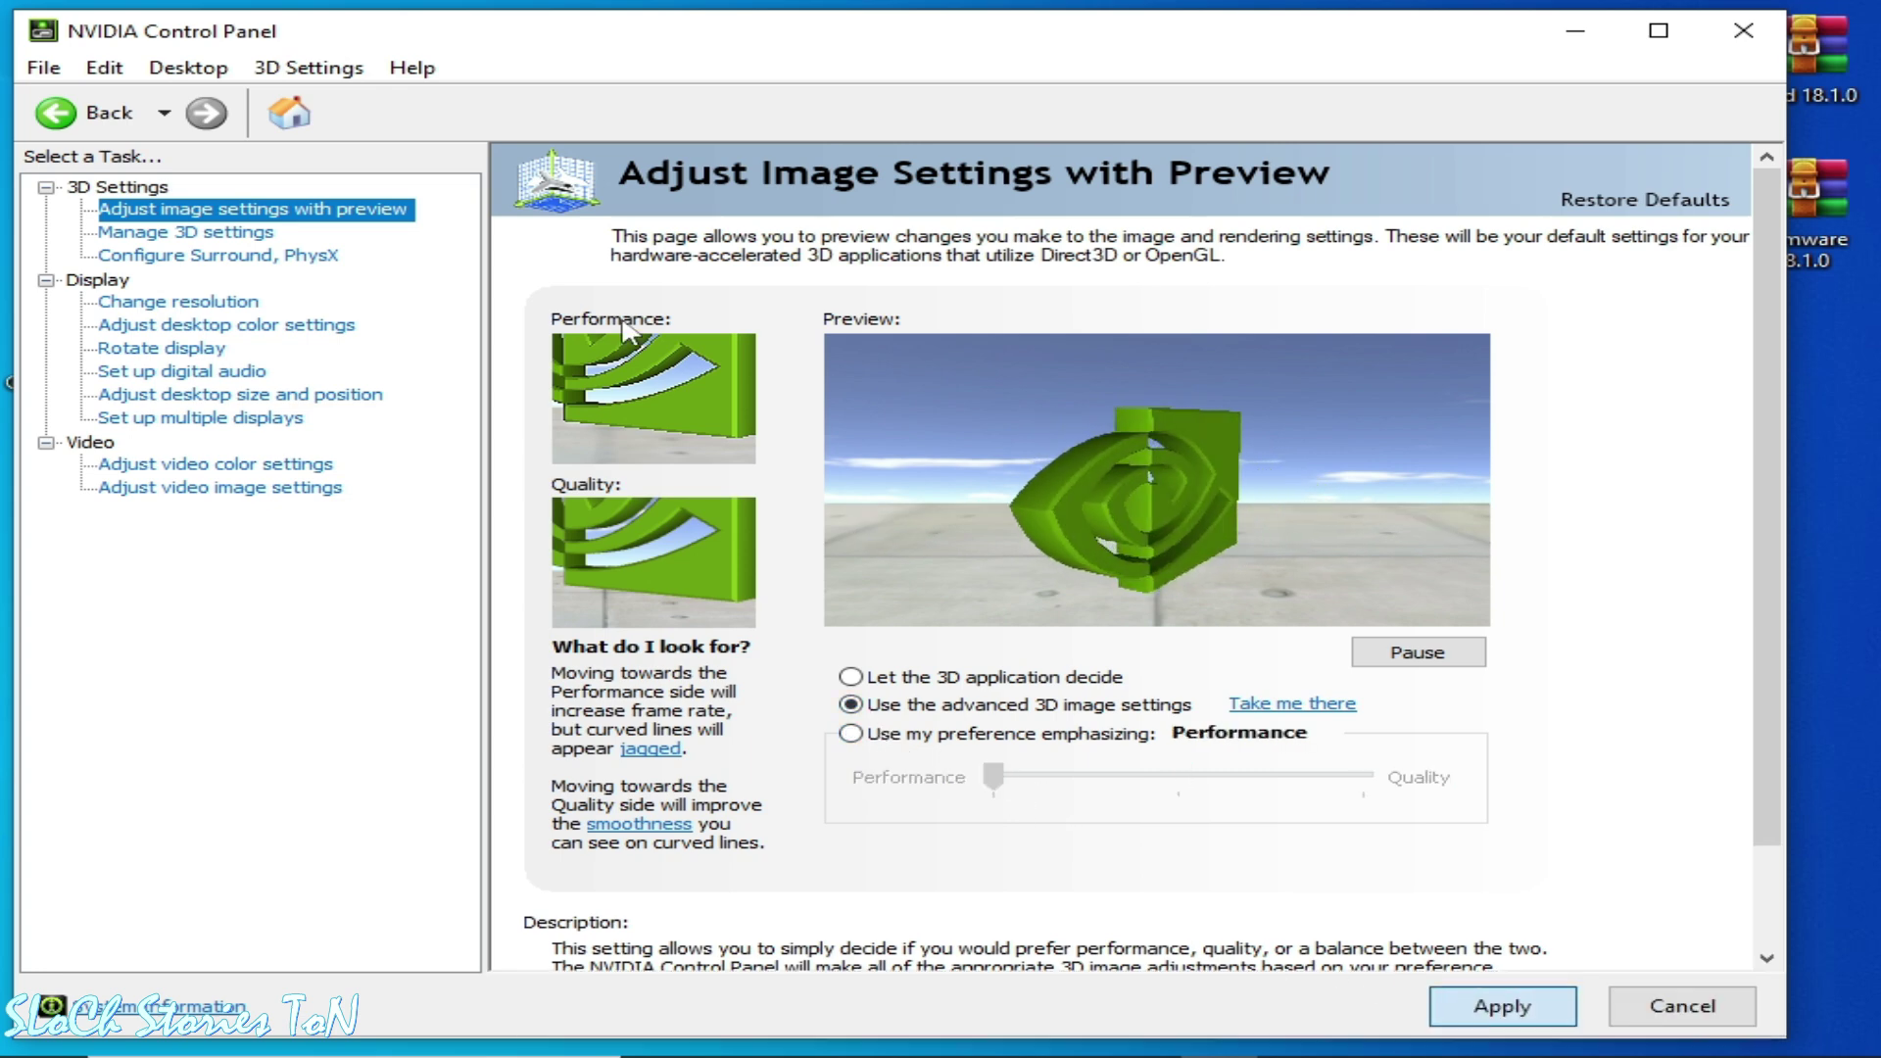
- In Manage 3D settings, set Texture filtering - Quality to High performance
{"action": "left_click", "coordinate": [247, 235]}
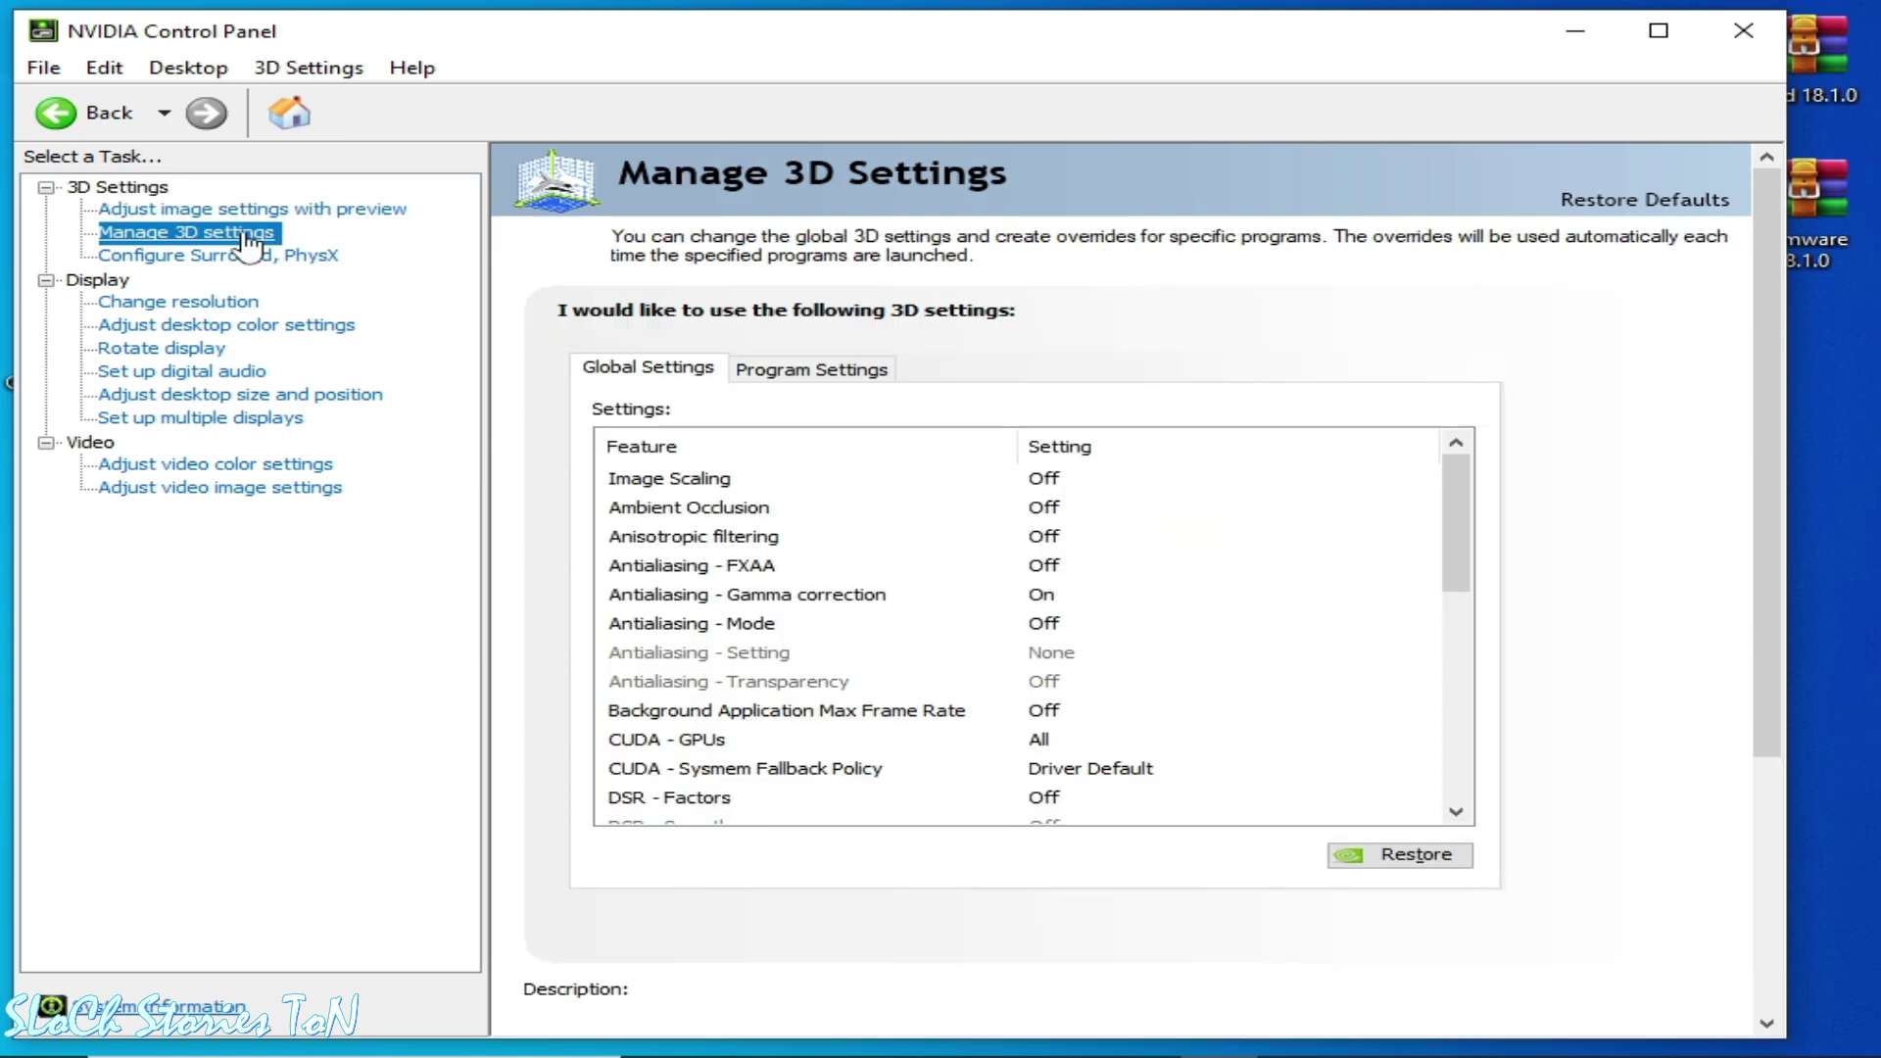
{"action": "left_click_drag", "start_coordinate": [1470, 516], "coordinate": [1469, 687]}
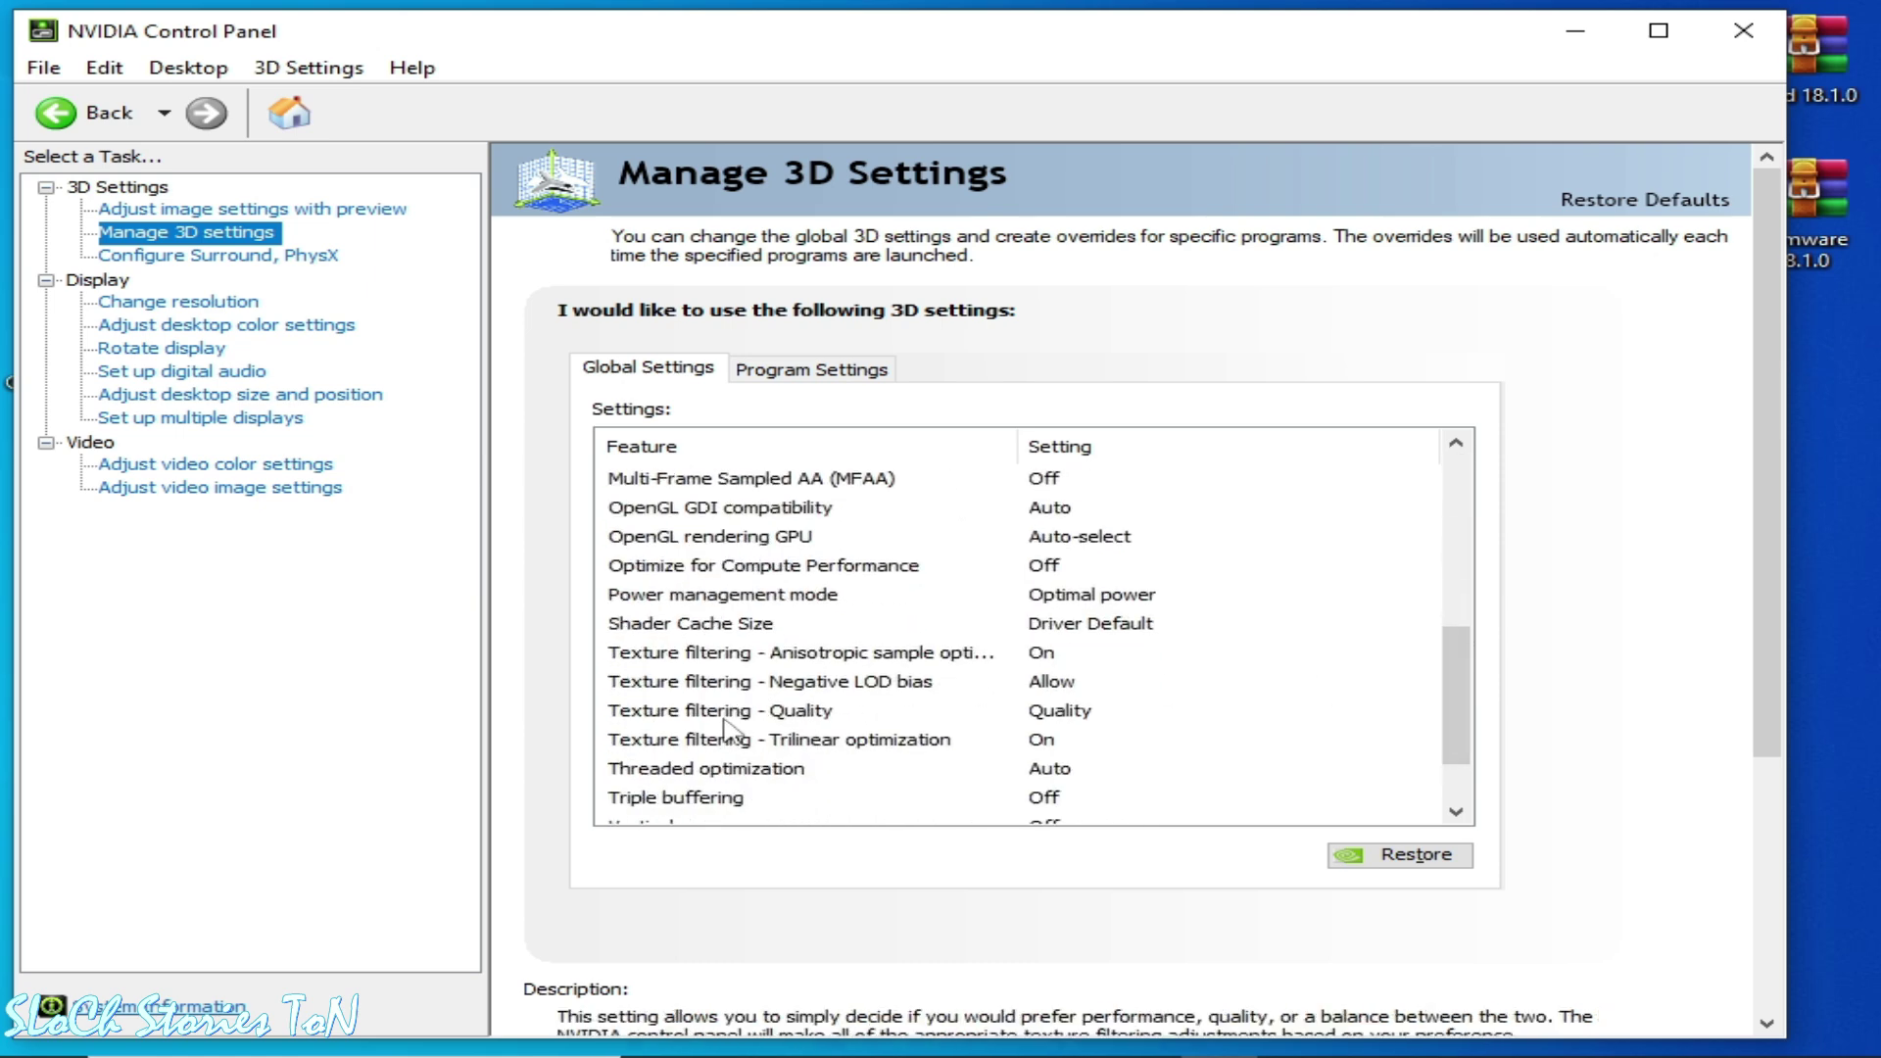
{"action": "left_click", "coordinate": [1058, 720]}
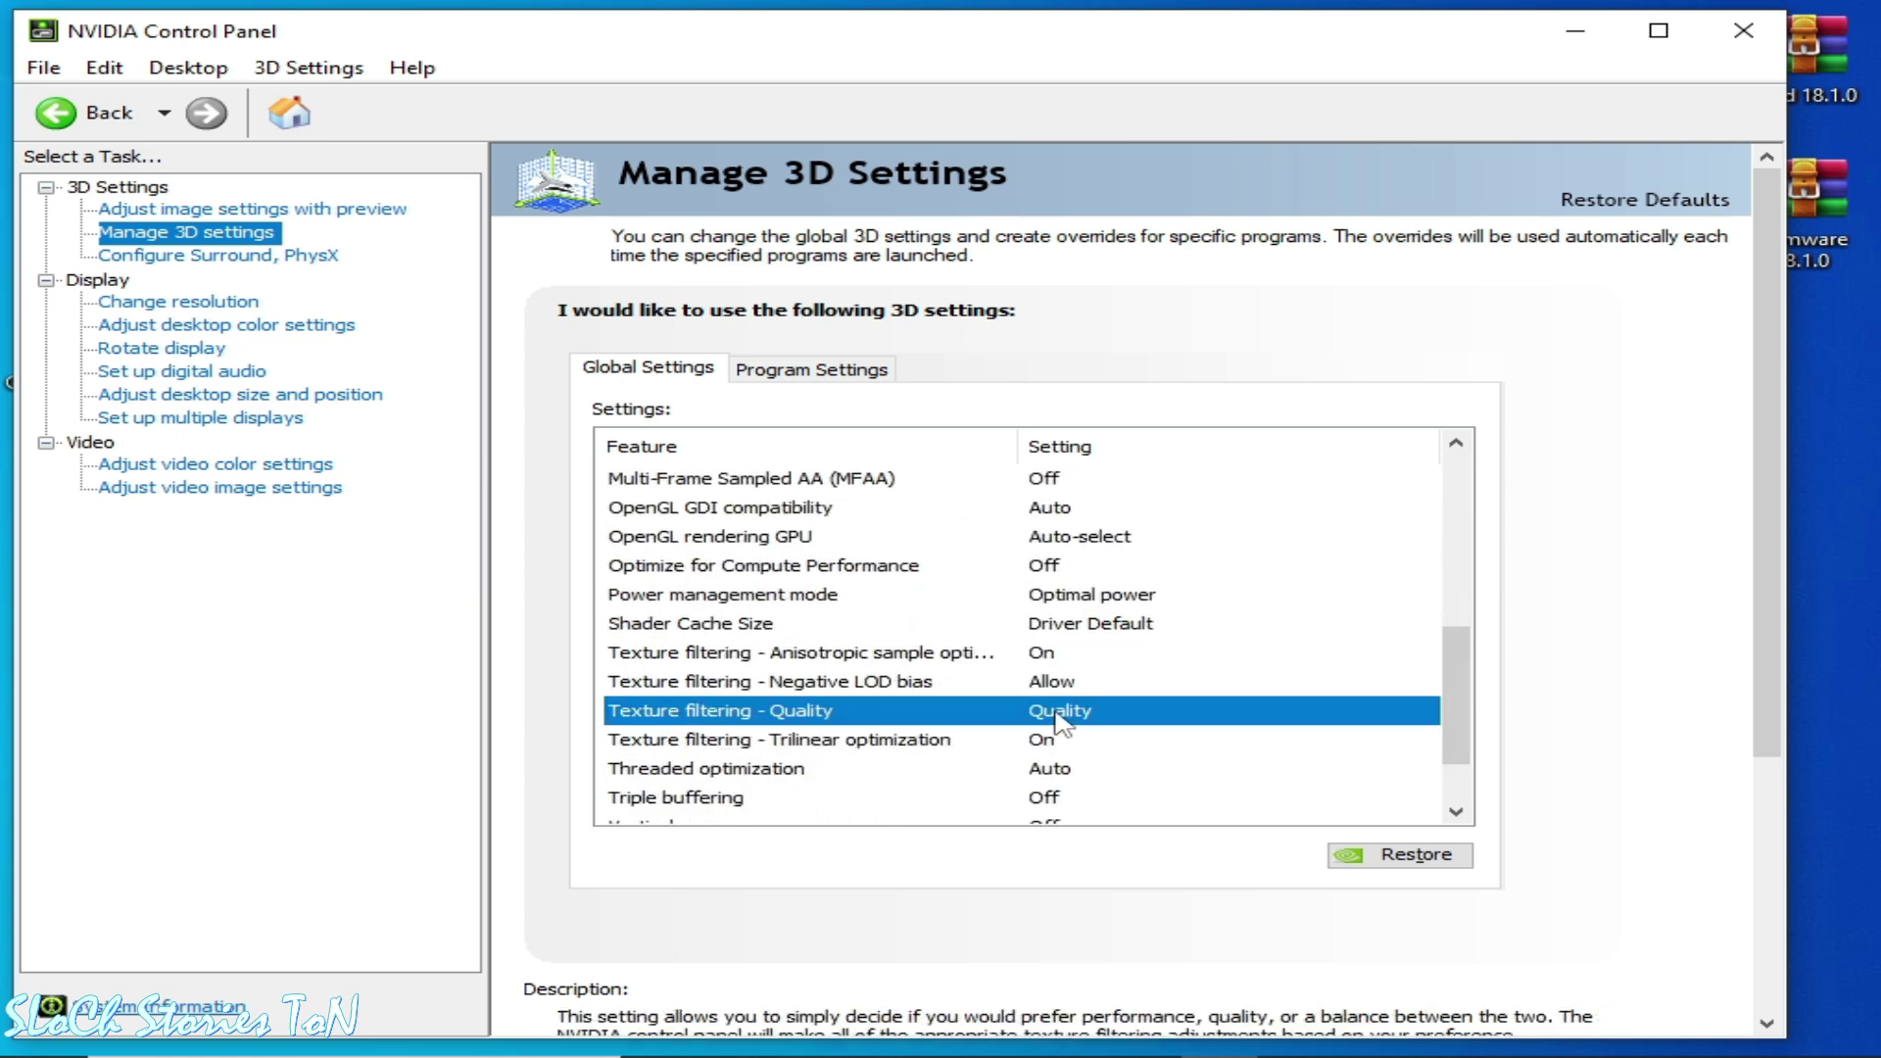
{"action": "left_click", "coordinate": [1058, 720]}
{"action": "left_click", "coordinate": [1075, 801]}
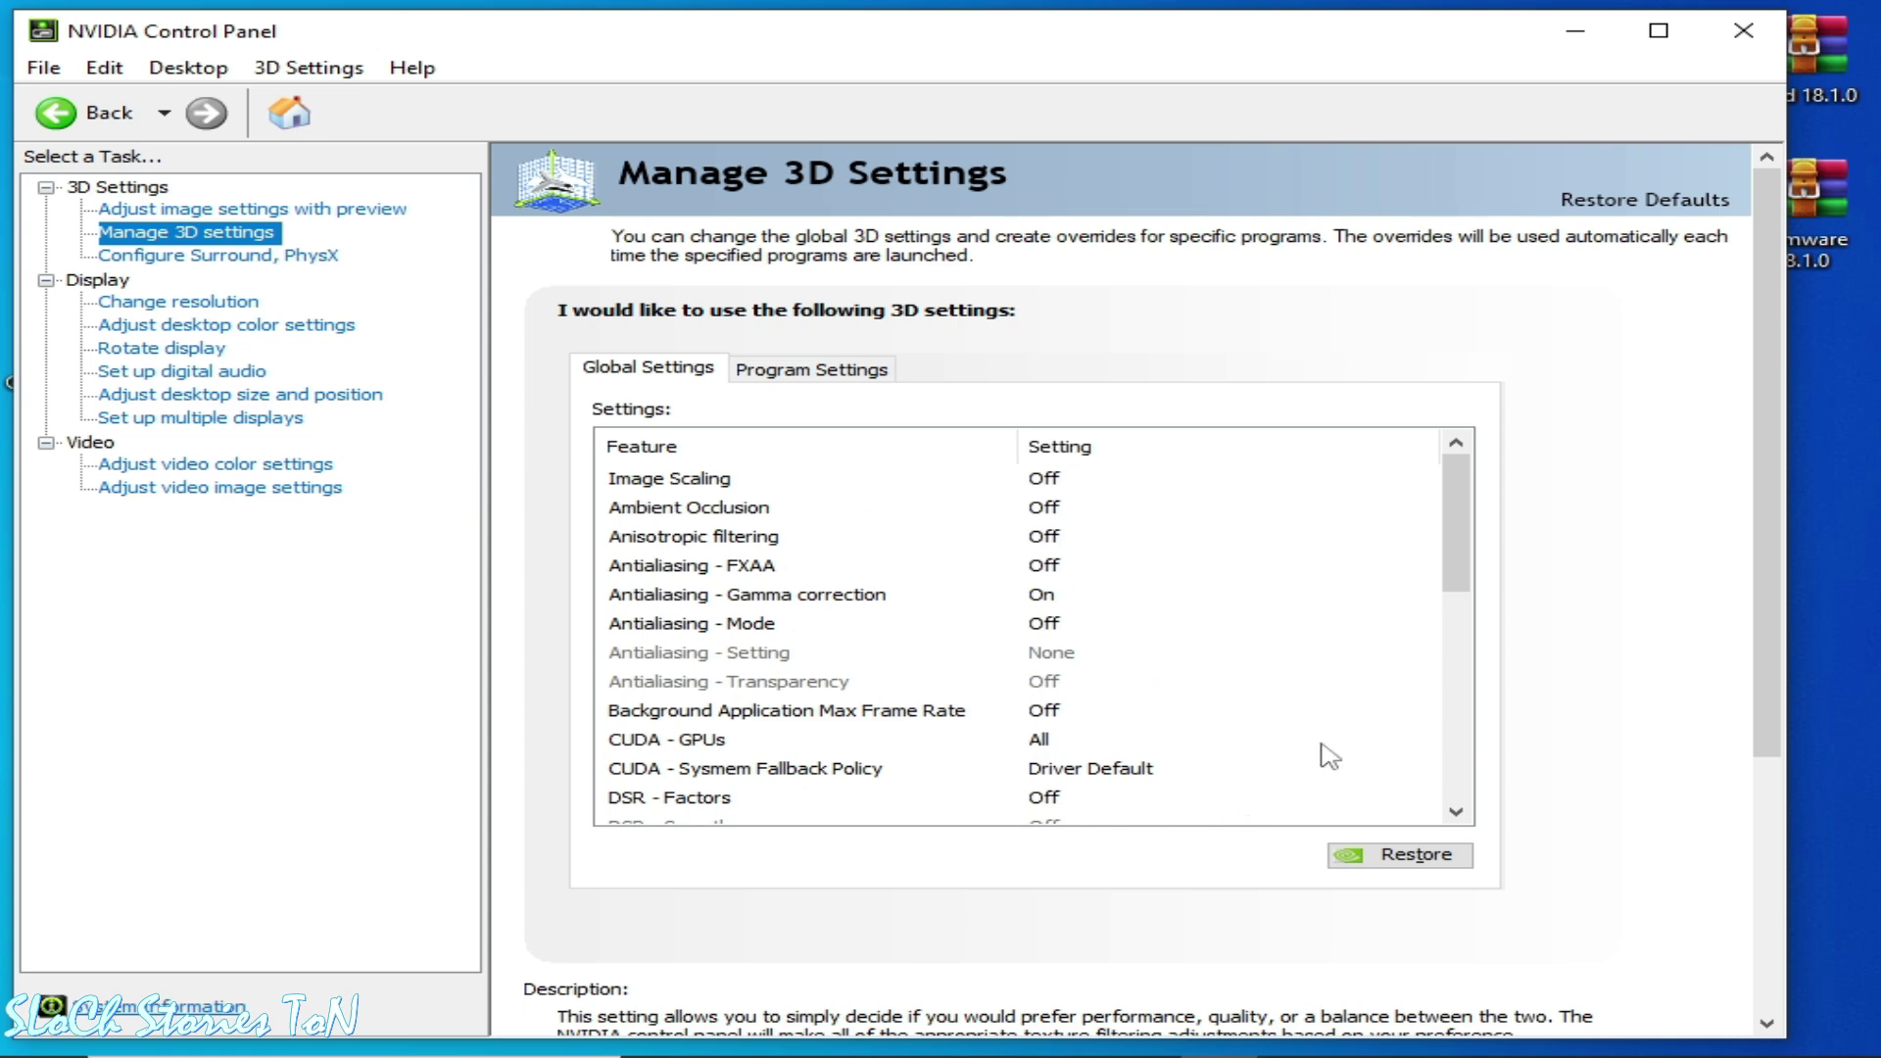
- Set Power management mode to Prefer maximum performance
{"action": "left_click_drag", "start_coordinate": [1455, 636], "coordinate": [1469, 705]}
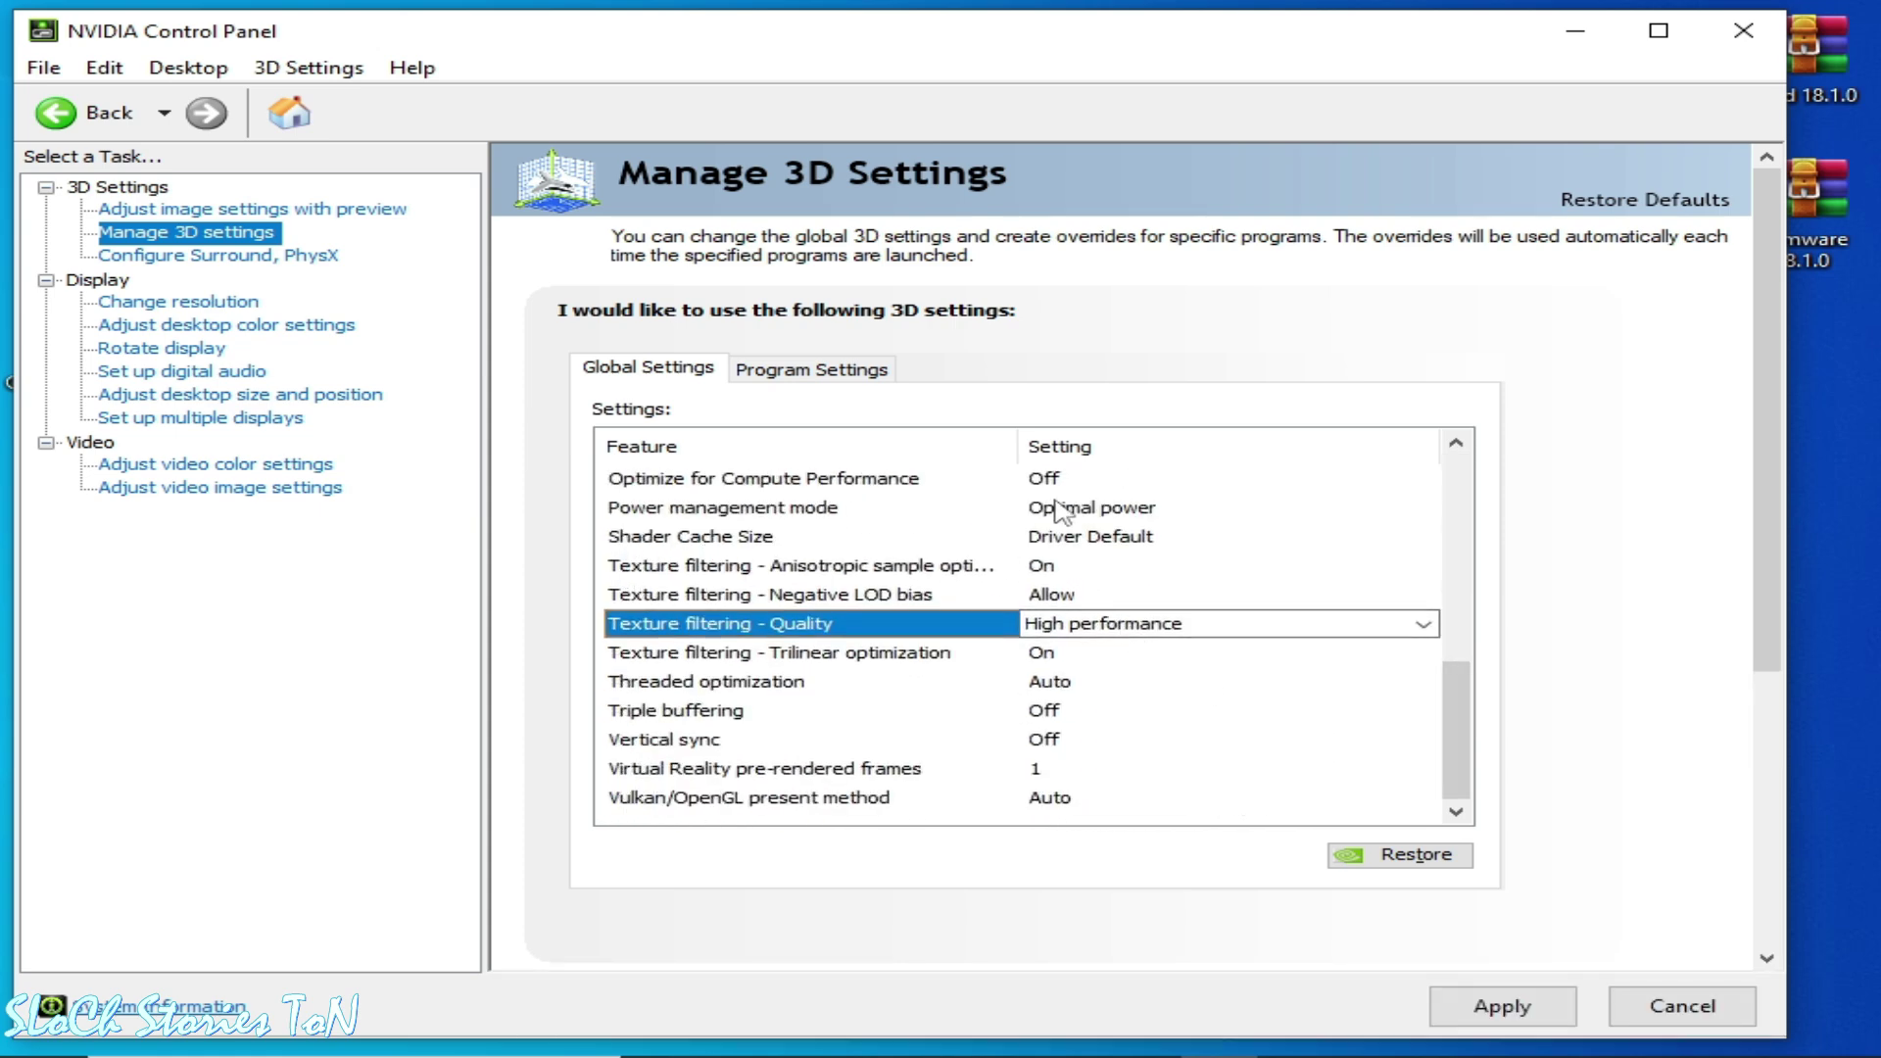
{"action": "left_click", "coordinate": [1101, 510]}
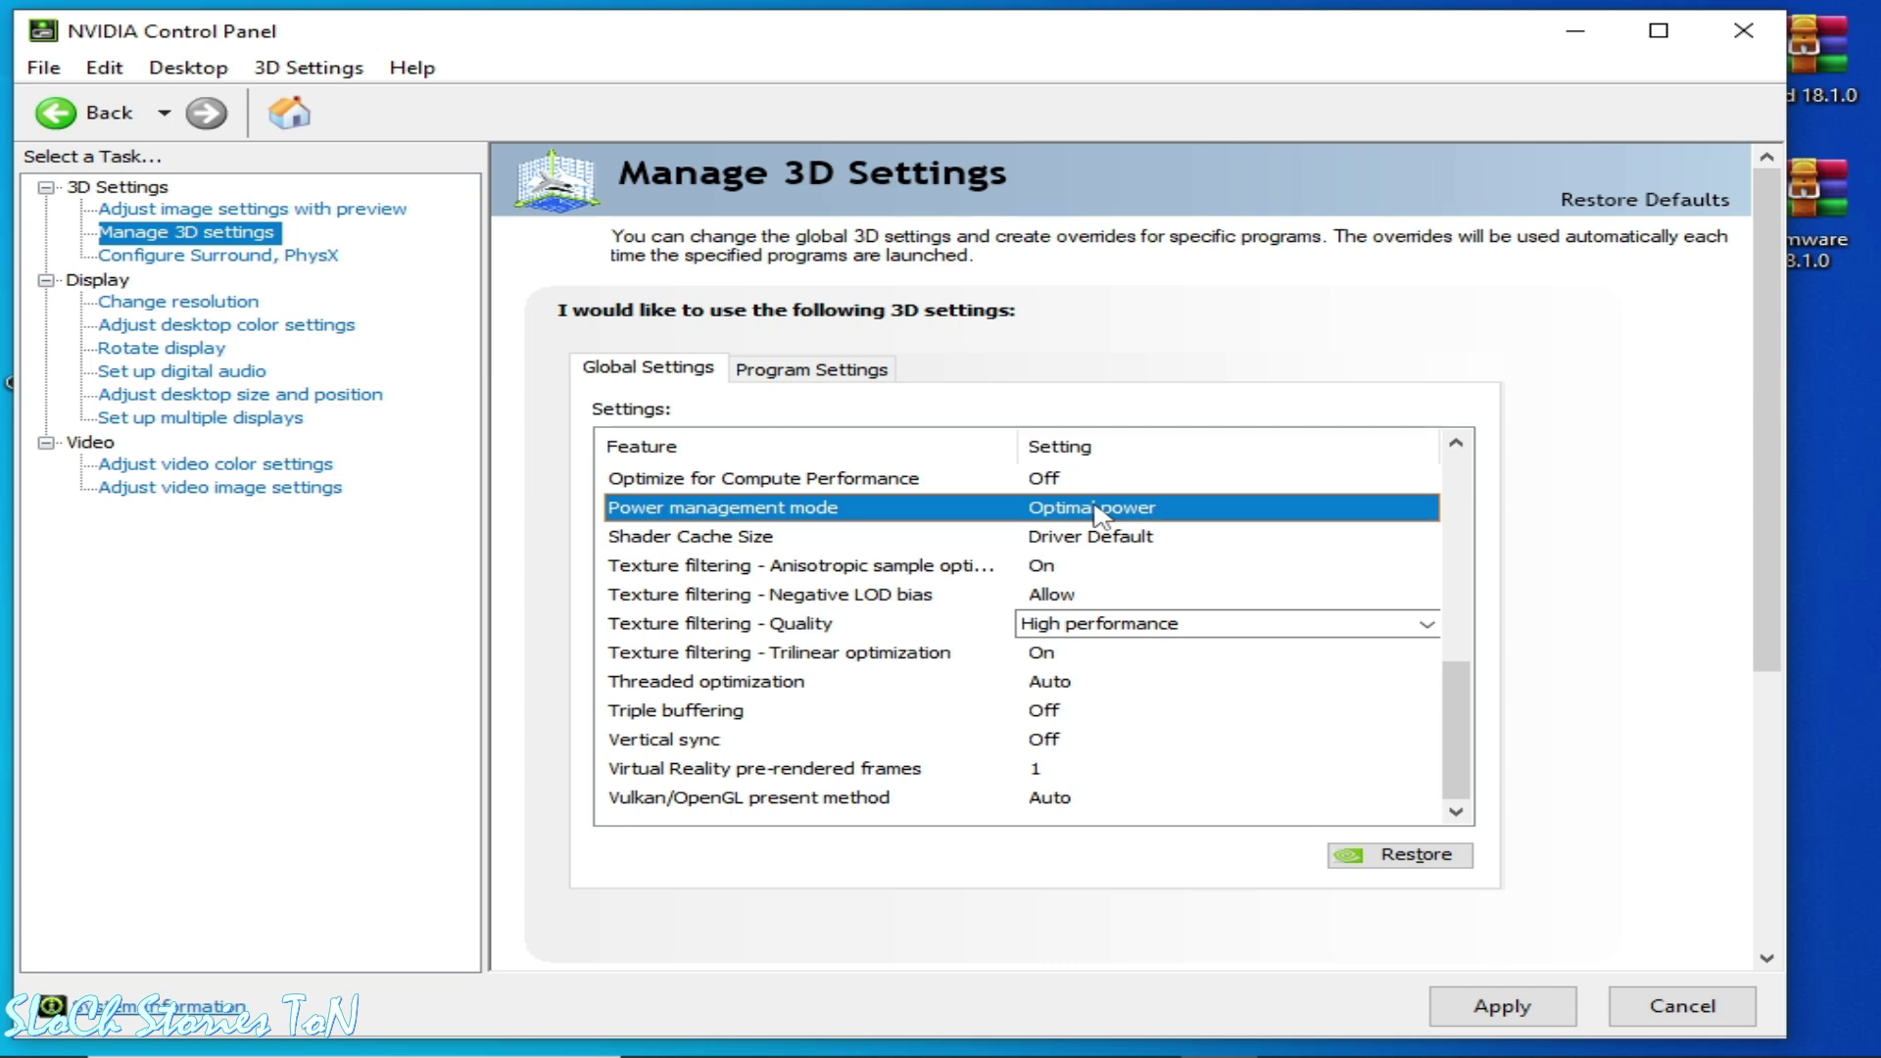
{"action": "left_click", "coordinate": [1101, 509]}
{"action": "left_click", "coordinate": [1101, 509]}
{"action": "left_click", "coordinate": [1139, 584]}
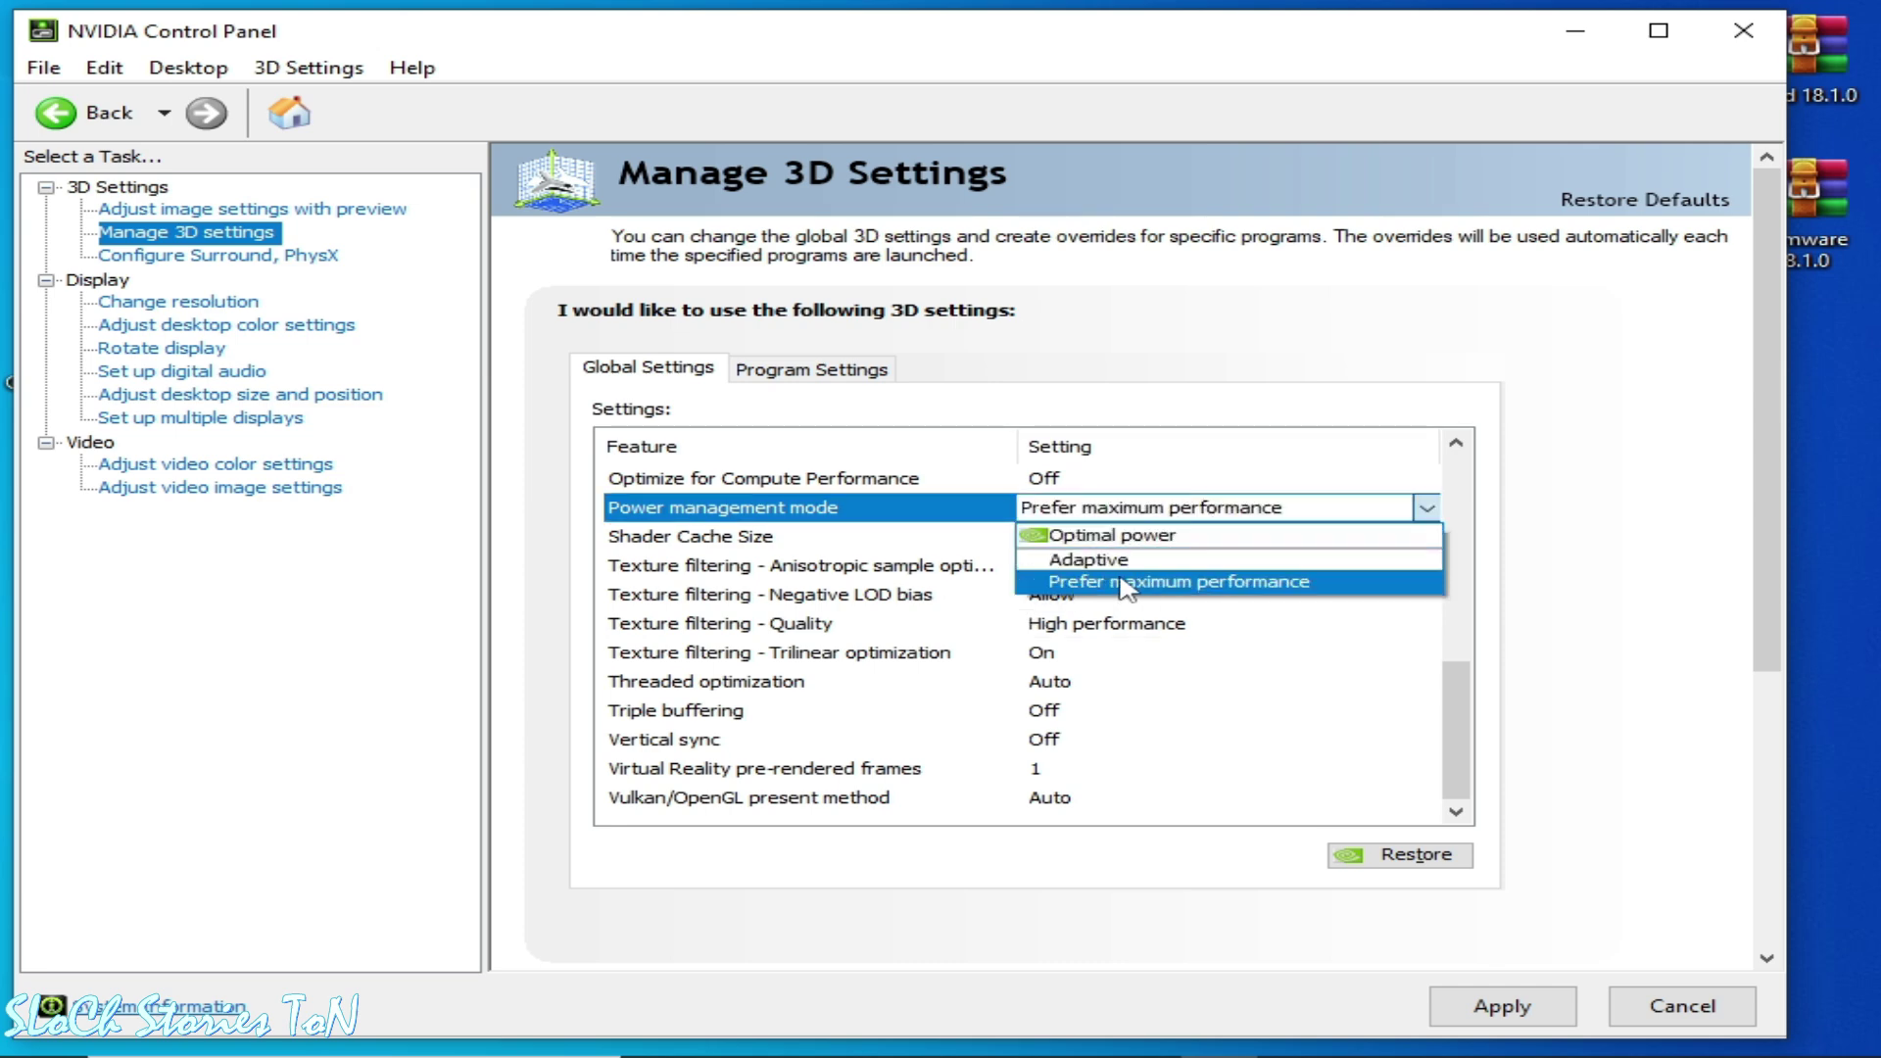
{"action": "scroll", "coordinate": [1474, 608], "scroll_direction": "down", "scroll_amount": 6}
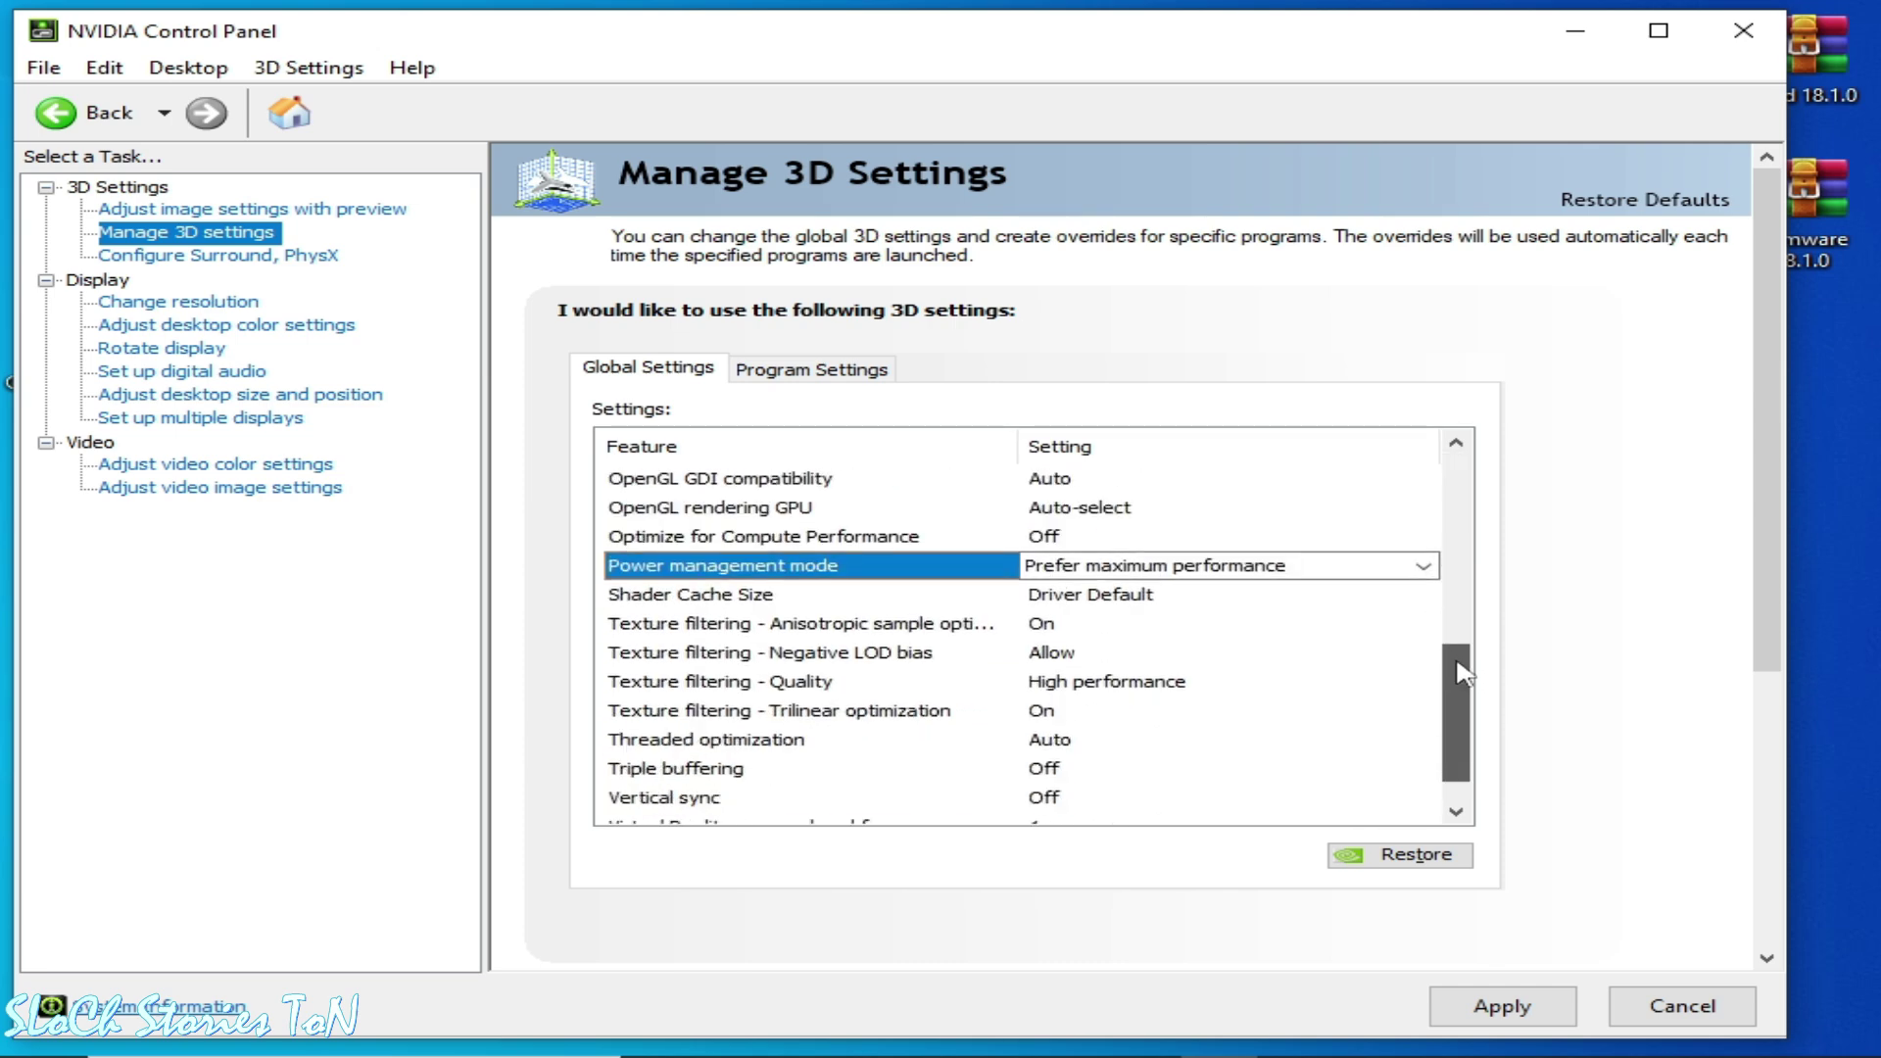
- Apply the 3D settings, then set the PhysX processor to NVIDIA GeForce GTX 970 and apply
{"action": "left_click", "coordinate": [1494, 1009]}
{"action": "left_click", "coordinate": [220, 256]}
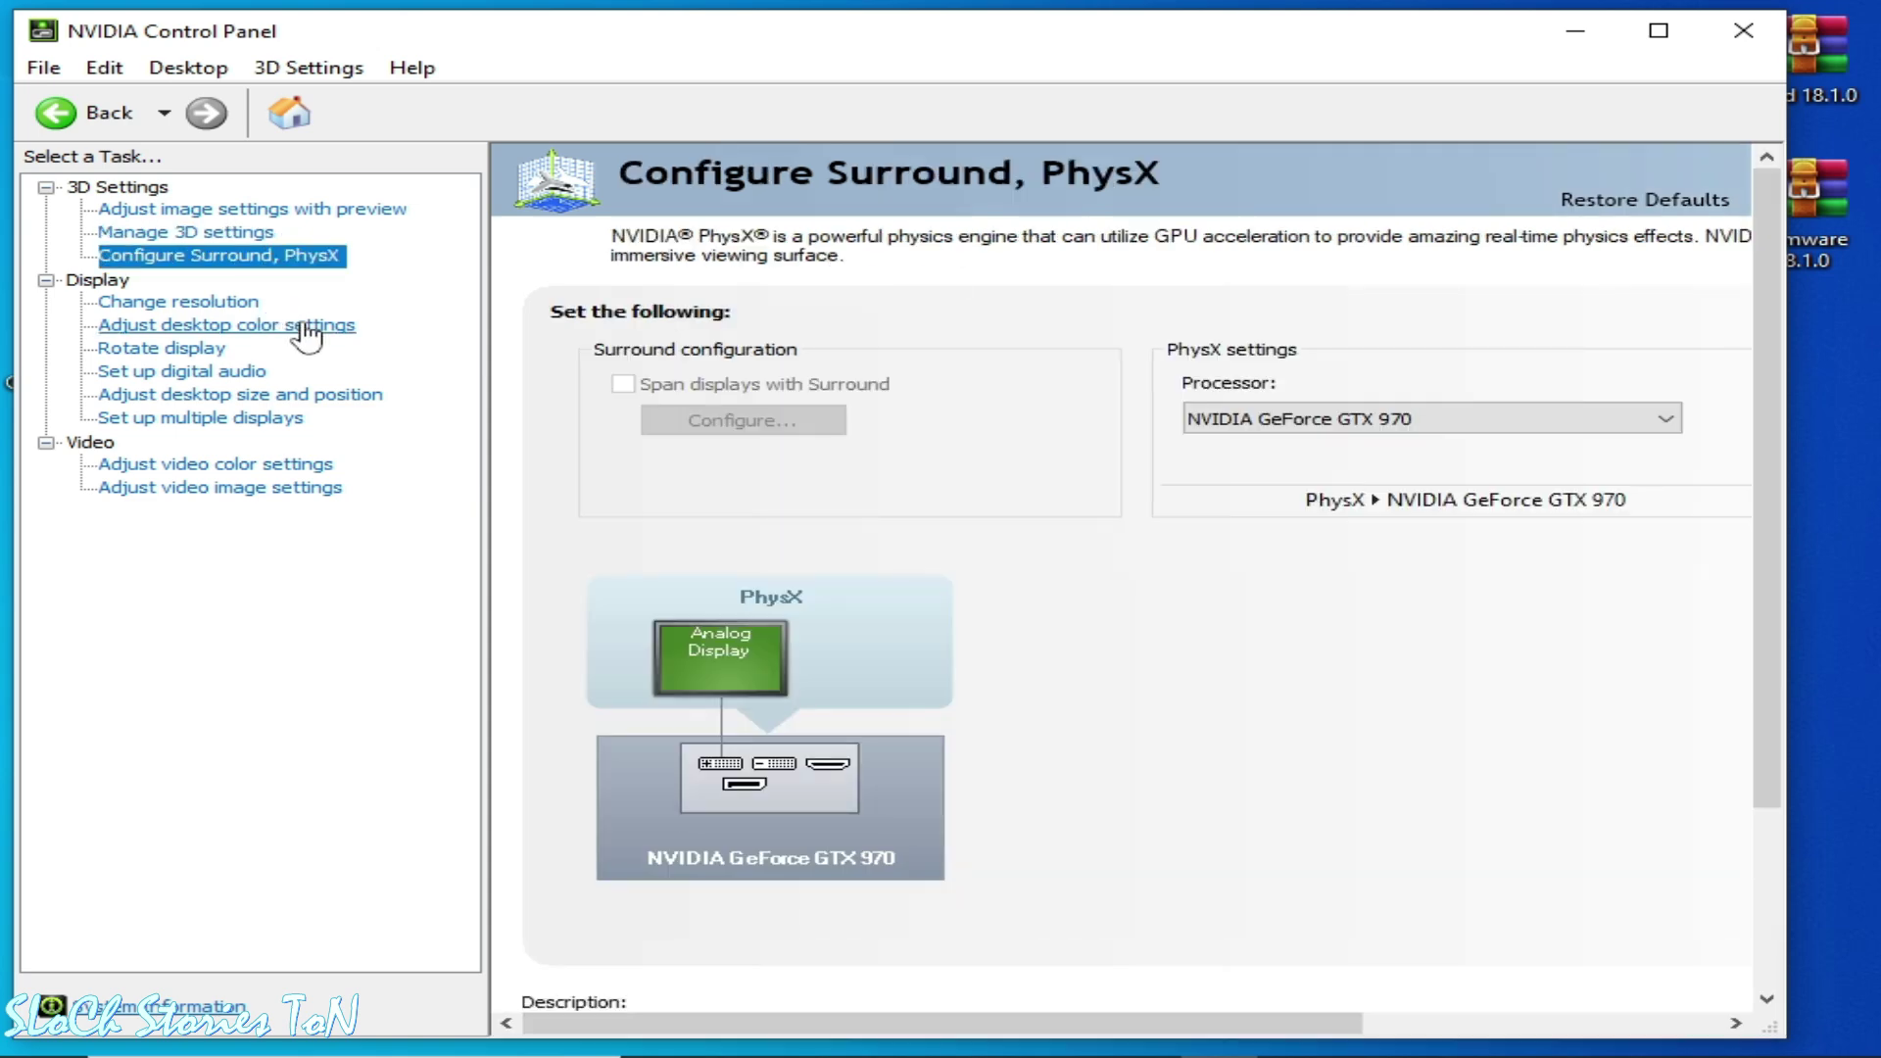
{"action": "left_click", "coordinate": [1347, 431]}
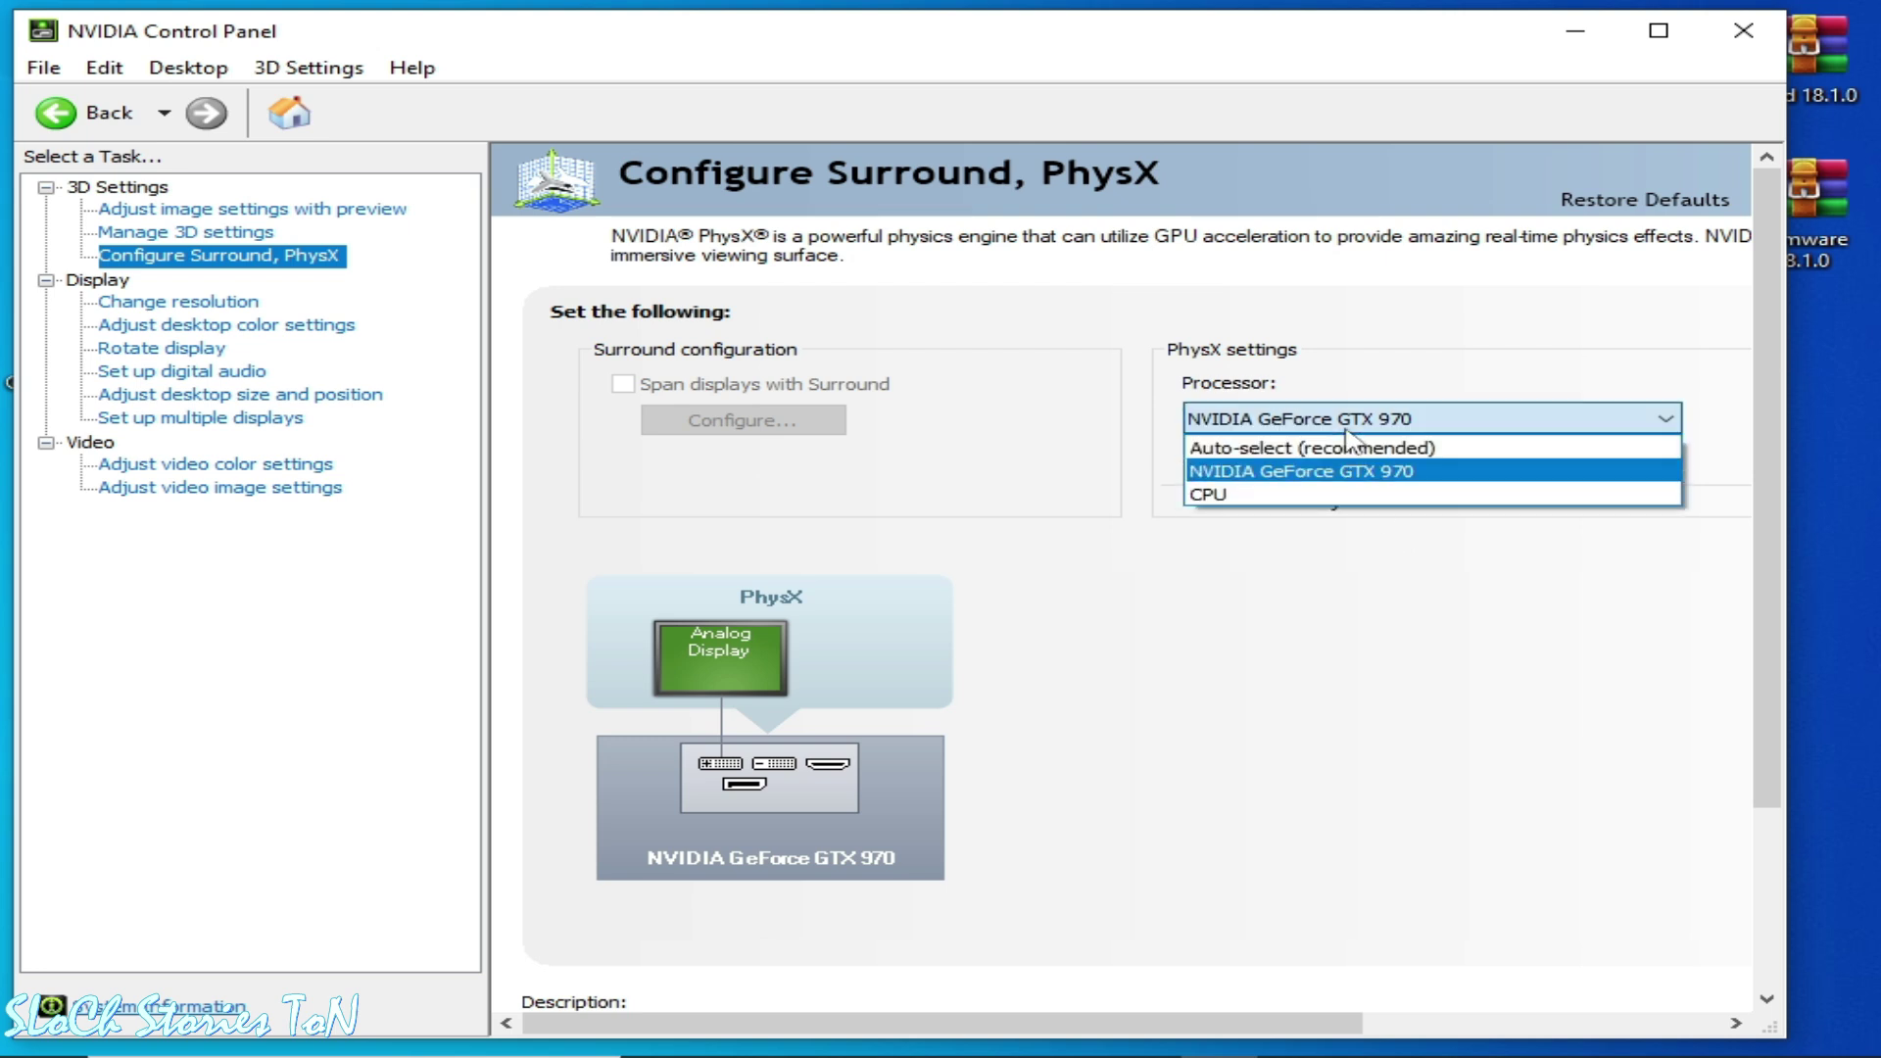
{"action": "left_click", "coordinate": [1300, 474]}
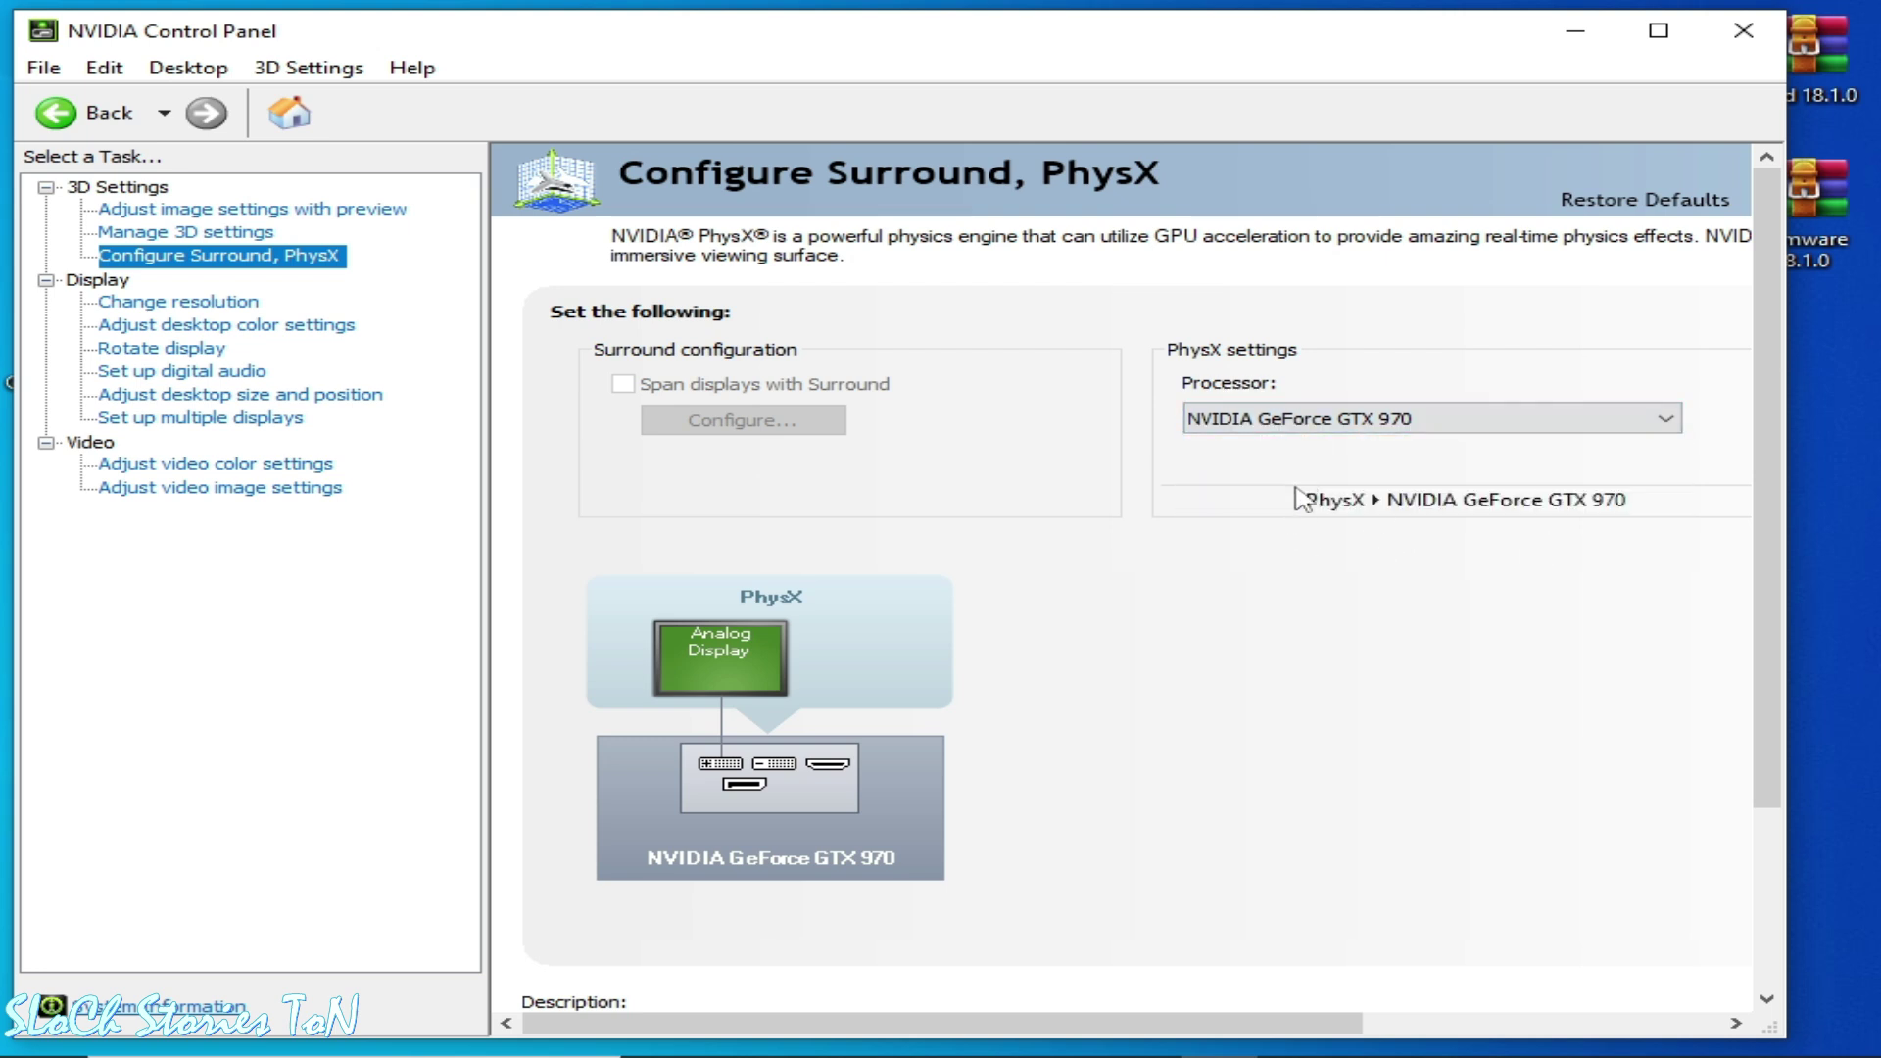
{"action": "left_click", "coordinate": [1283, 420]}
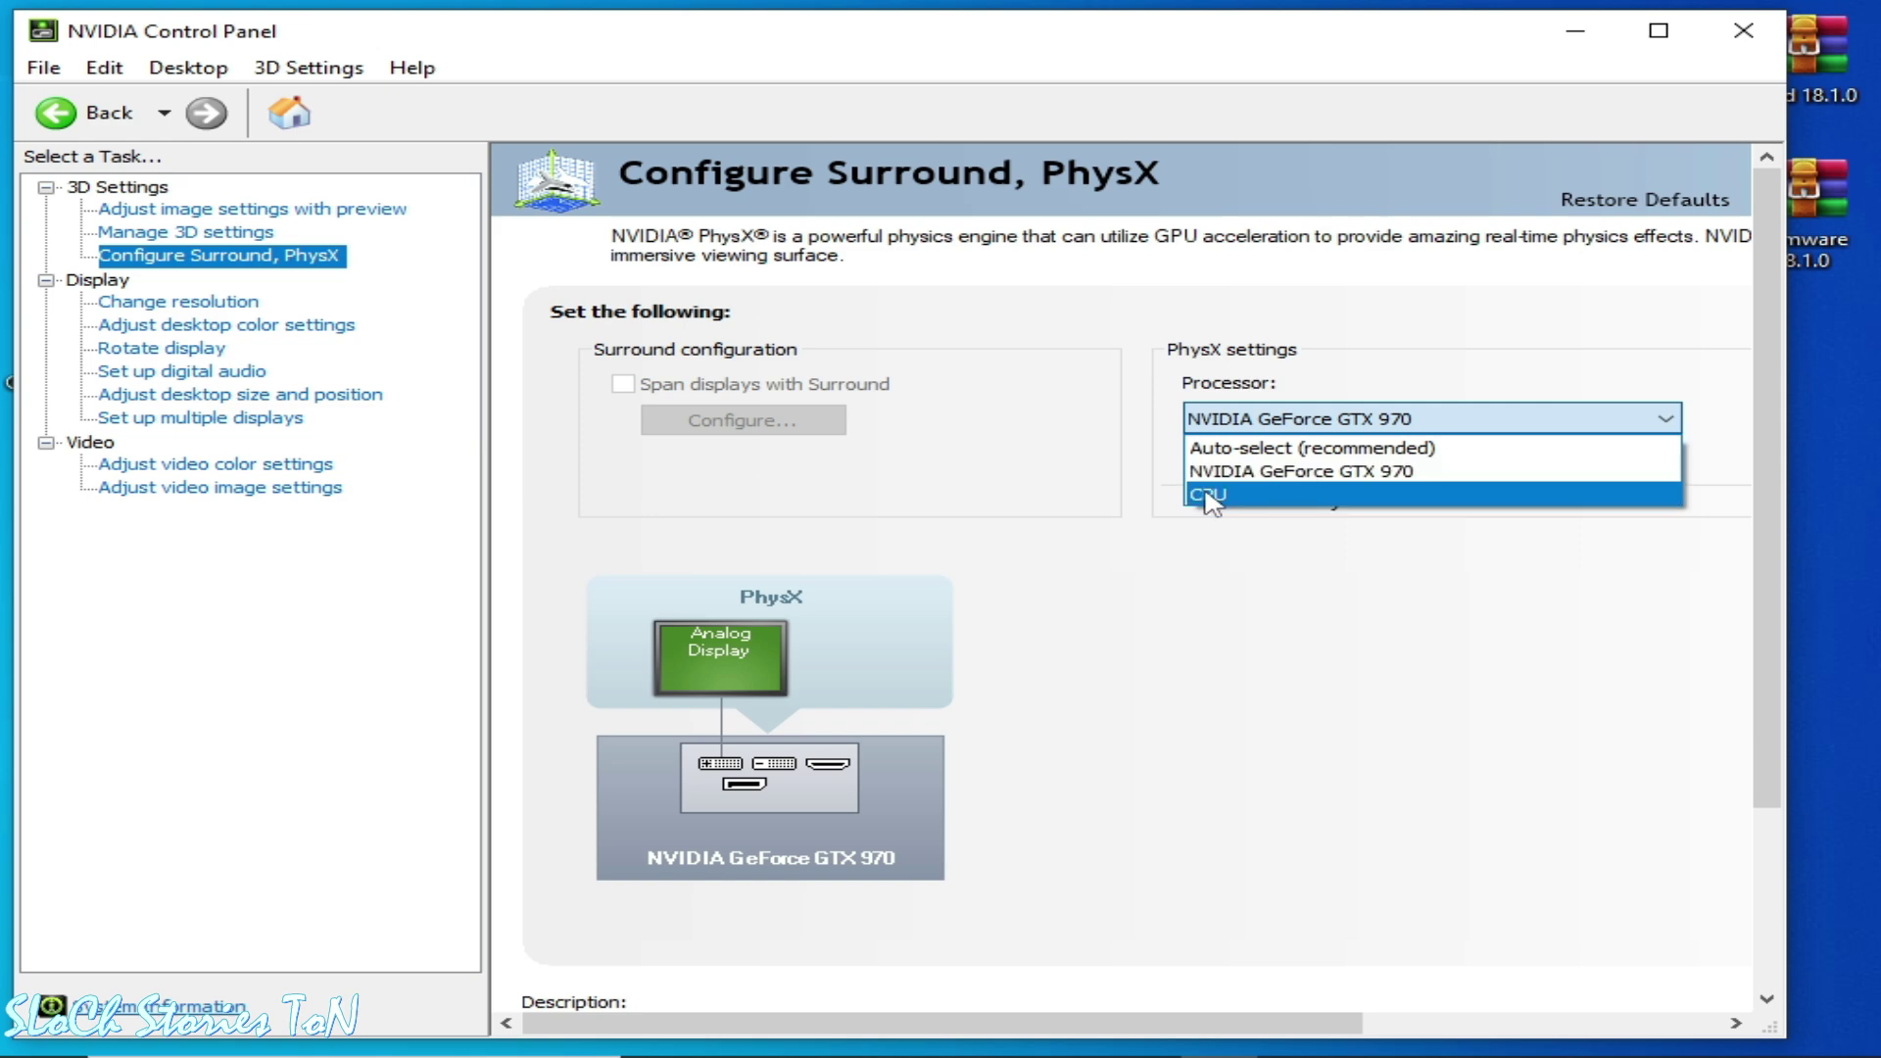
{"action": "left_click", "coordinate": [1306, 494]}
{"action": "left_click", "coordinate": [1313, 431]}
{"action": "left_click", "coordinate": [1273, 473]}
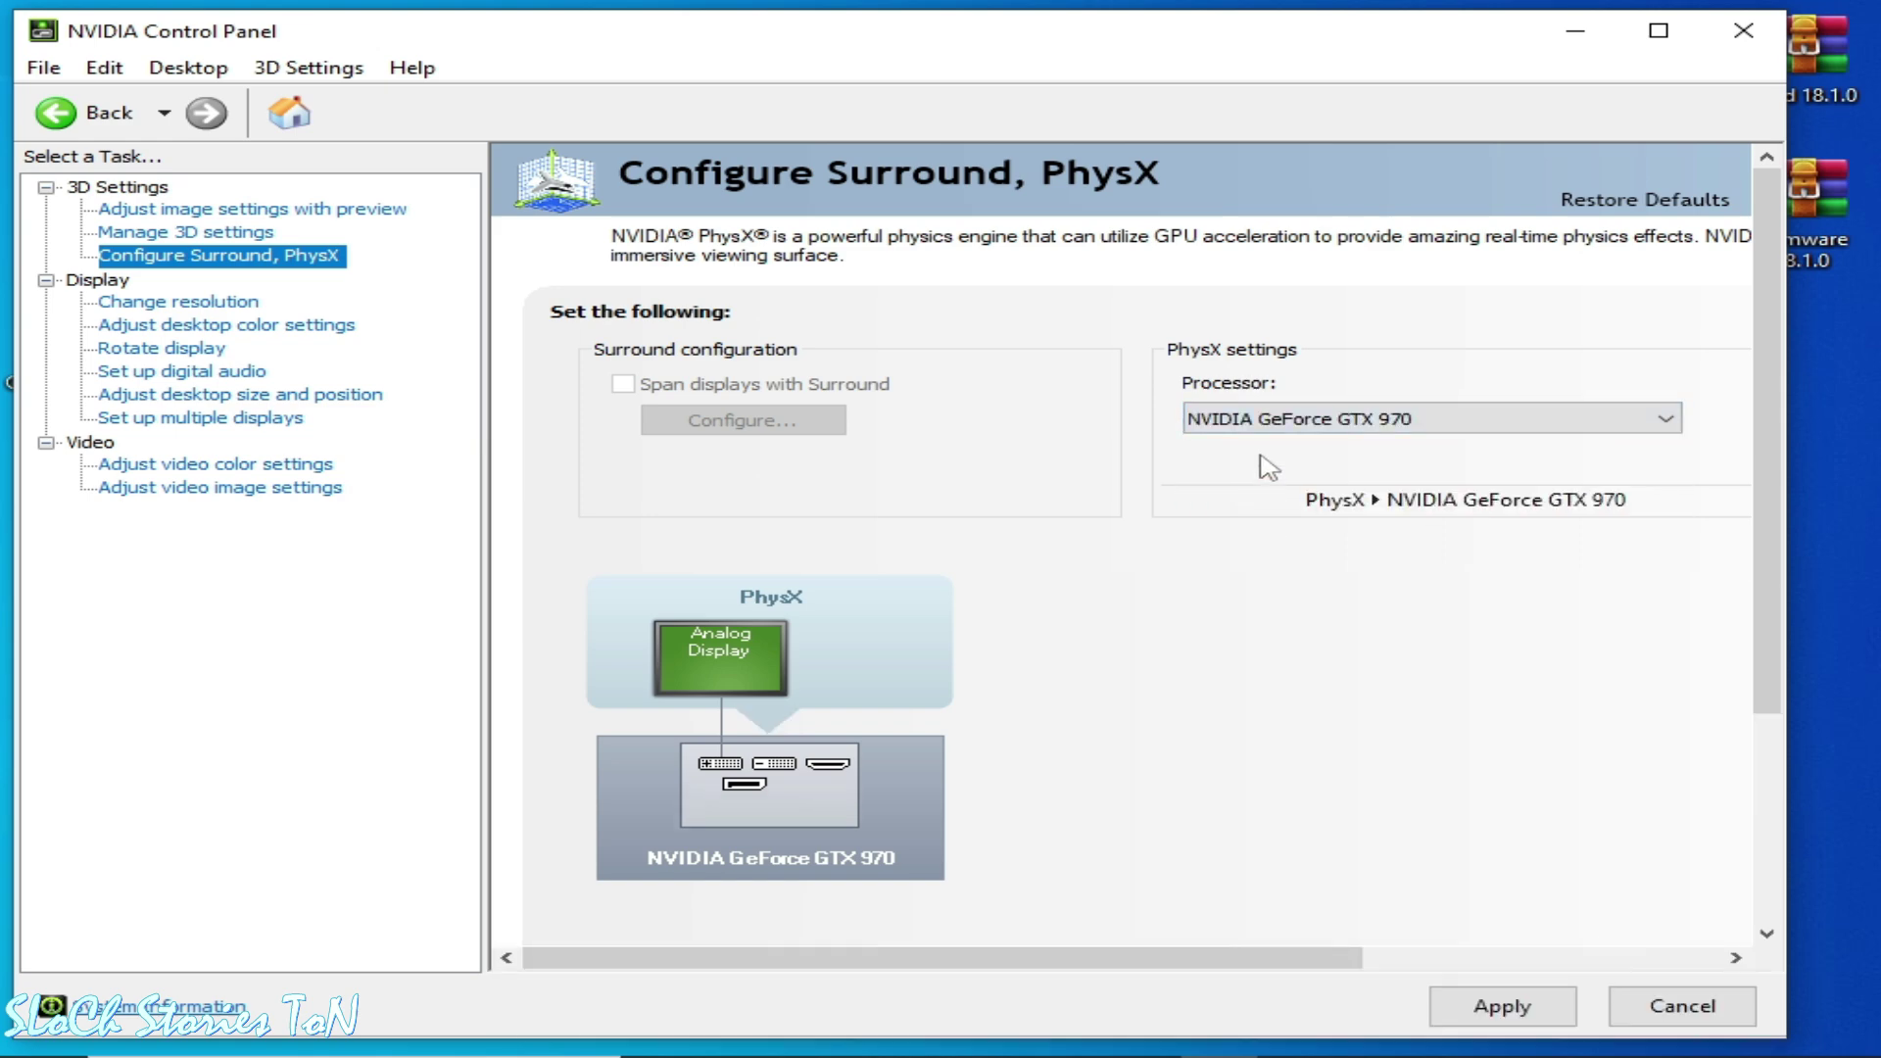
{"action": "left_click", "coordinate": [1543, 1007]}
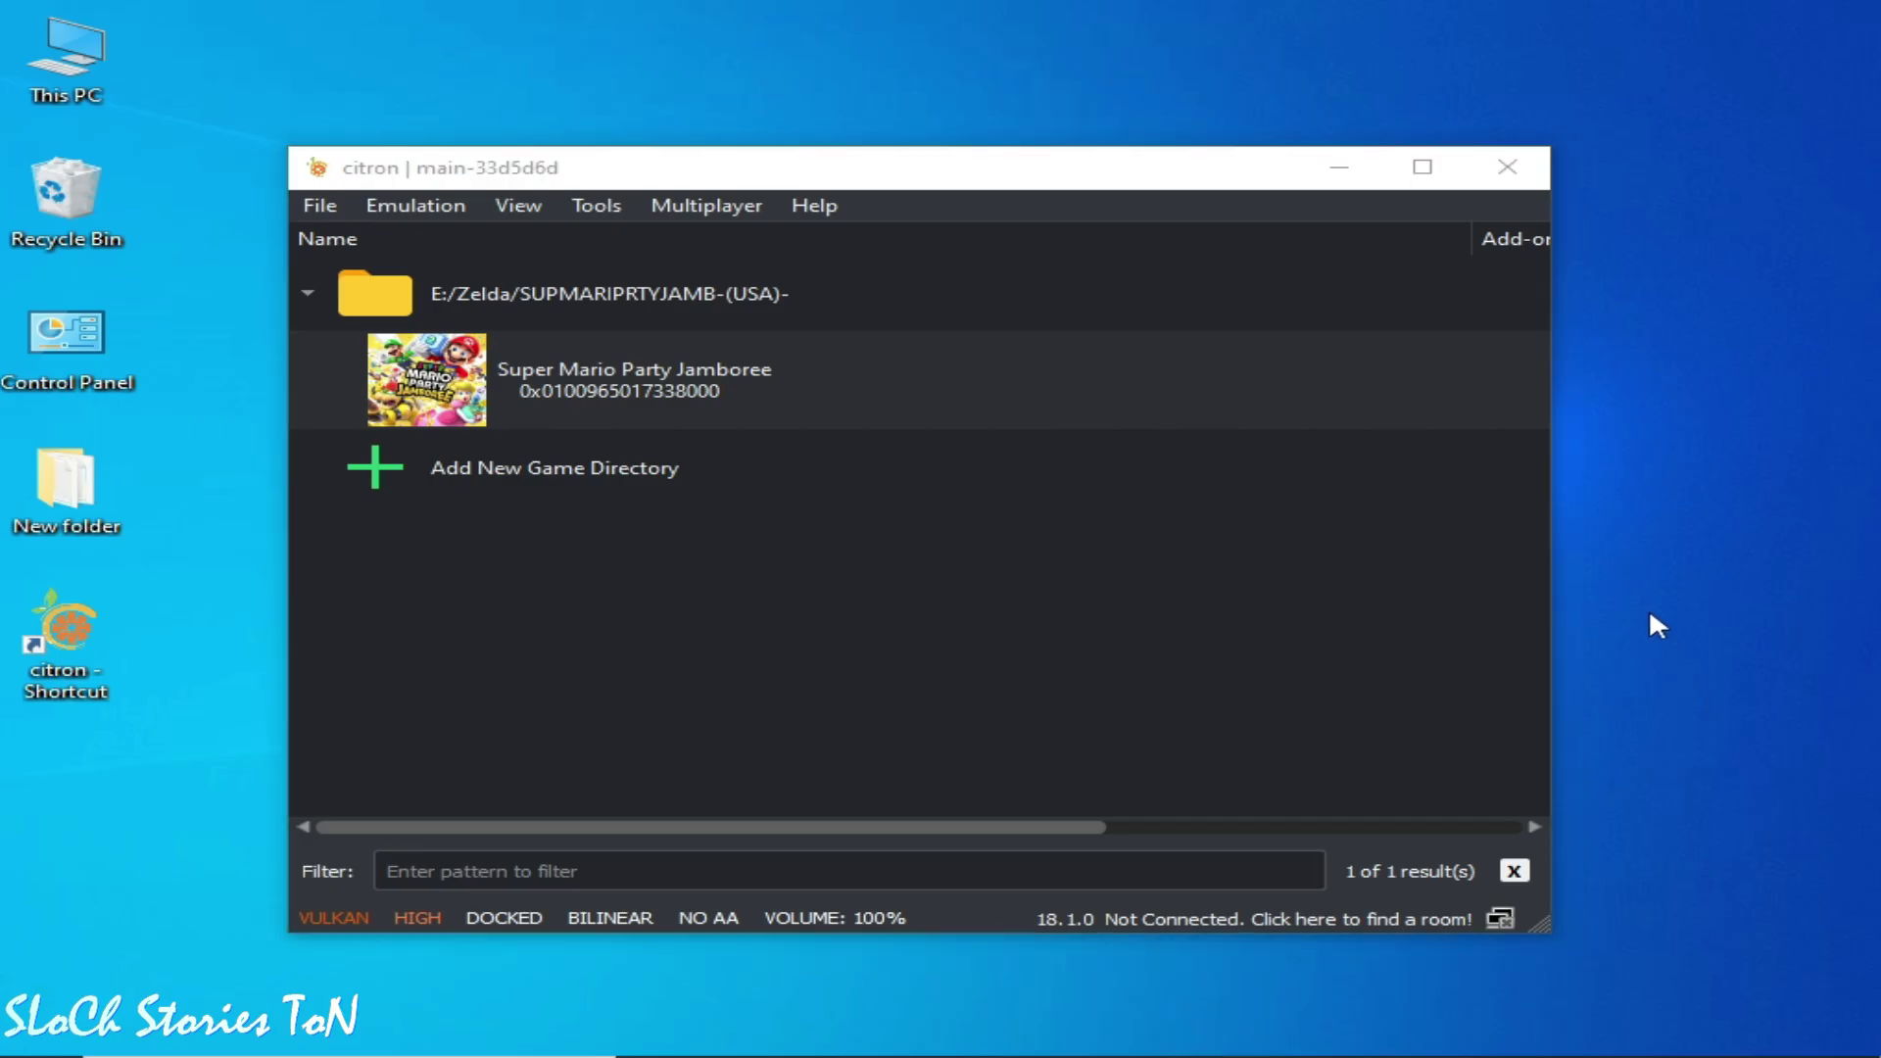
- From Display settings, go to Graphics settings and remove Torzu's High performance entry
{"action": "right_click", "coordinate": [1649, 609]}
{"action": "left_click", "coordinate": [1621, 933]}
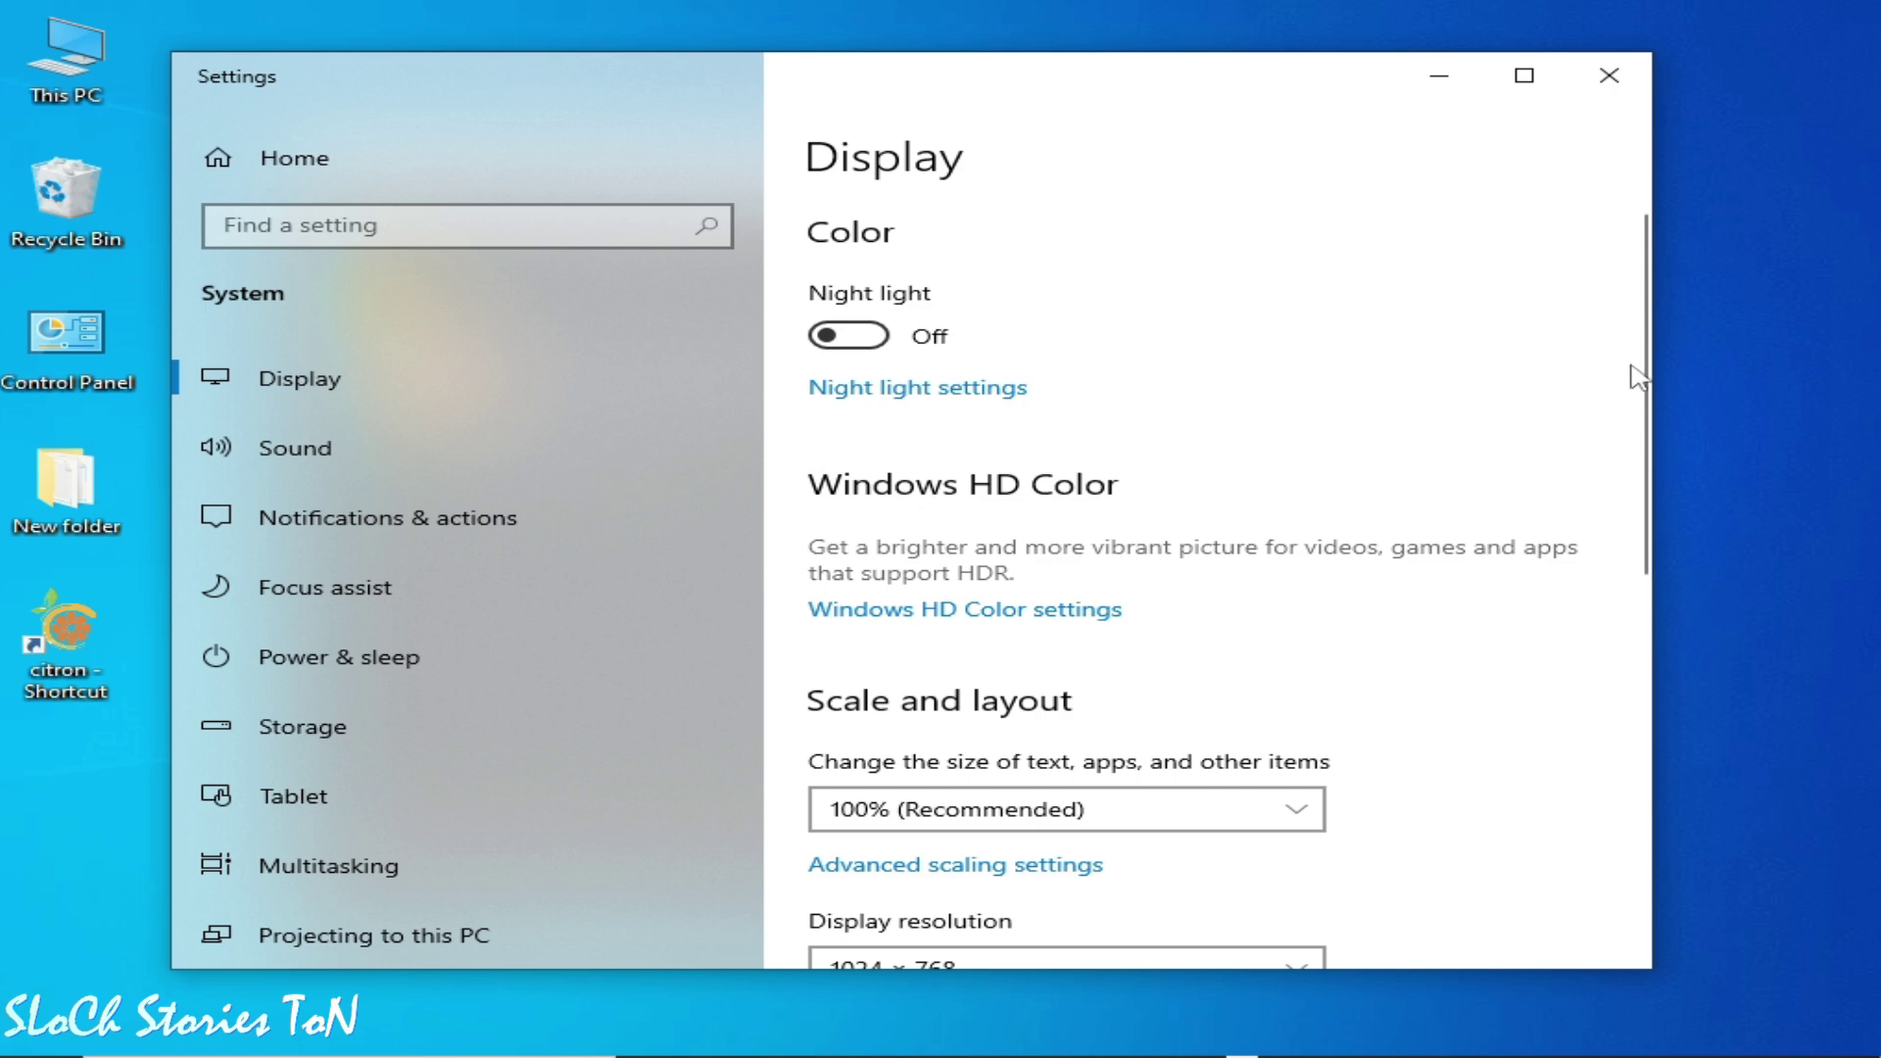
{"action": "left_click_drag", "start_coordinate": [1637, 380], "coordinate": [1634, 619]}
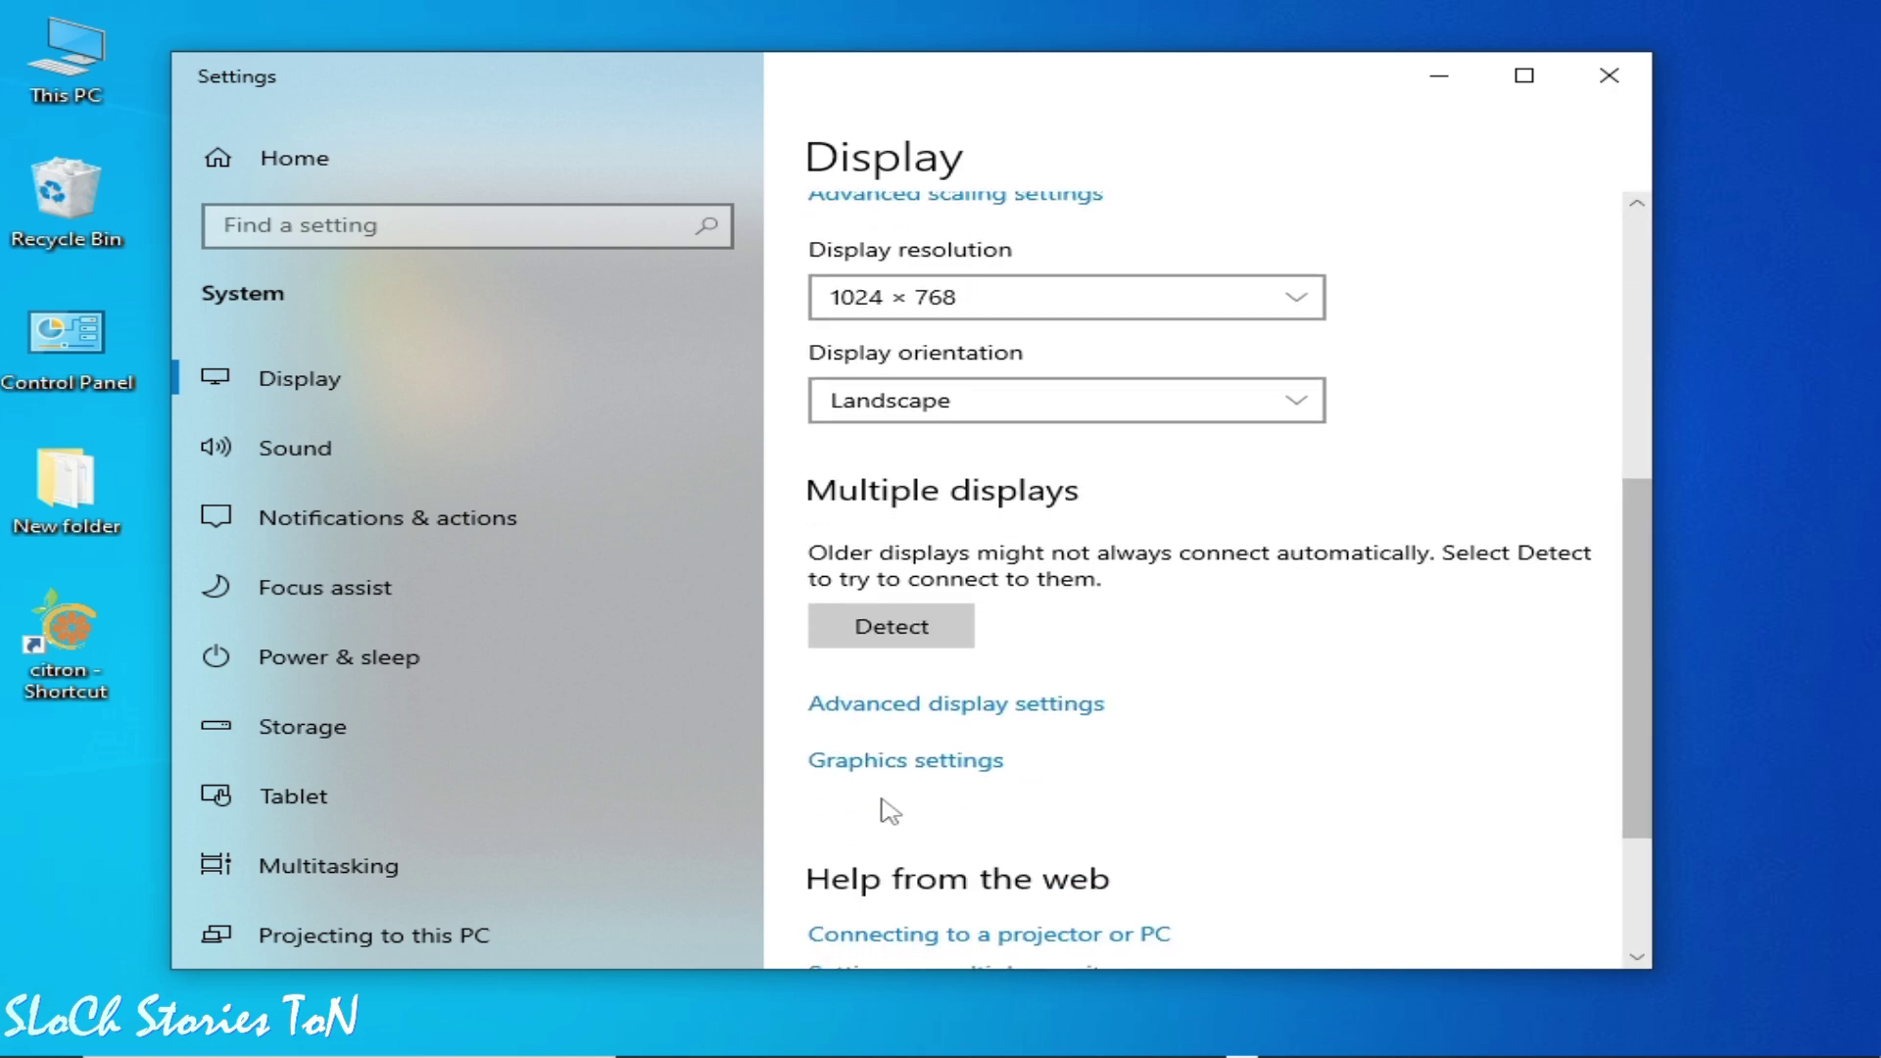
{"action": "left_click", "coordinate": [879, 776]}
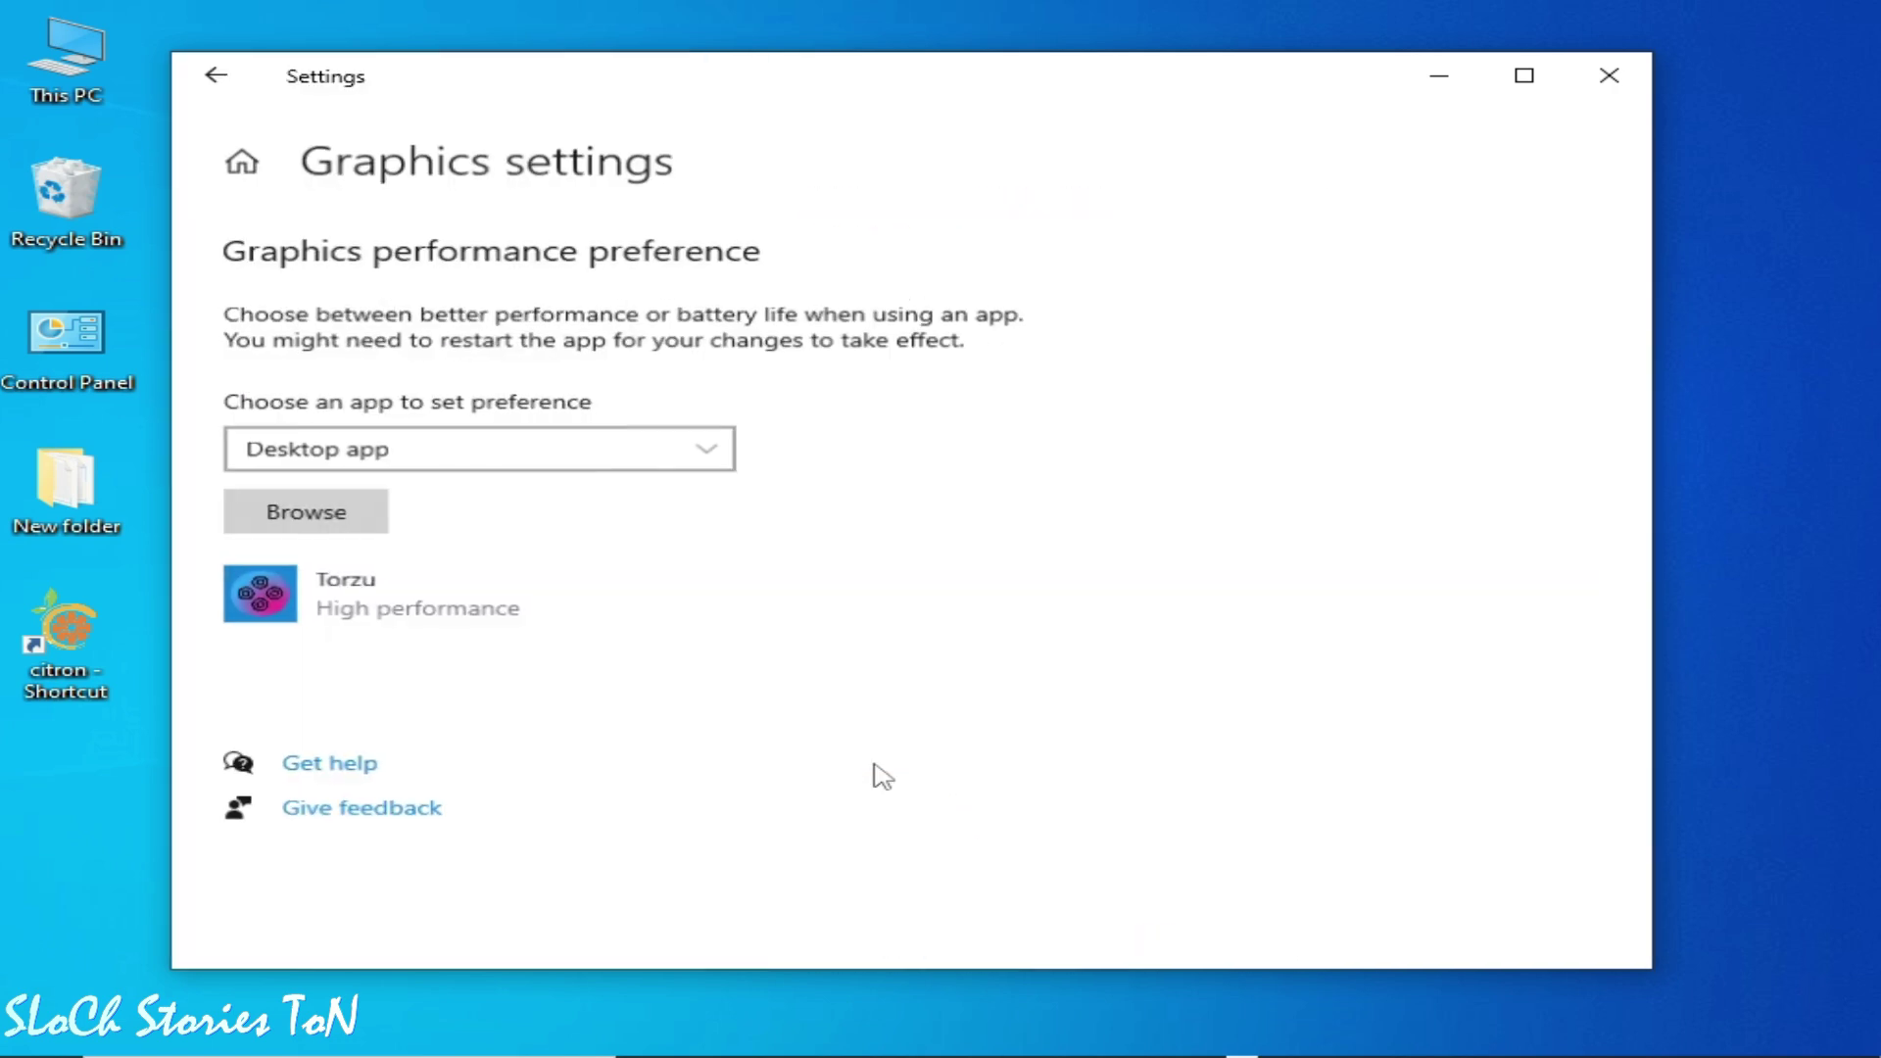
{"action": "left_click", "coordinate": [538, 619]}
{"action": "left_click", "coordinate": [943, 743]}
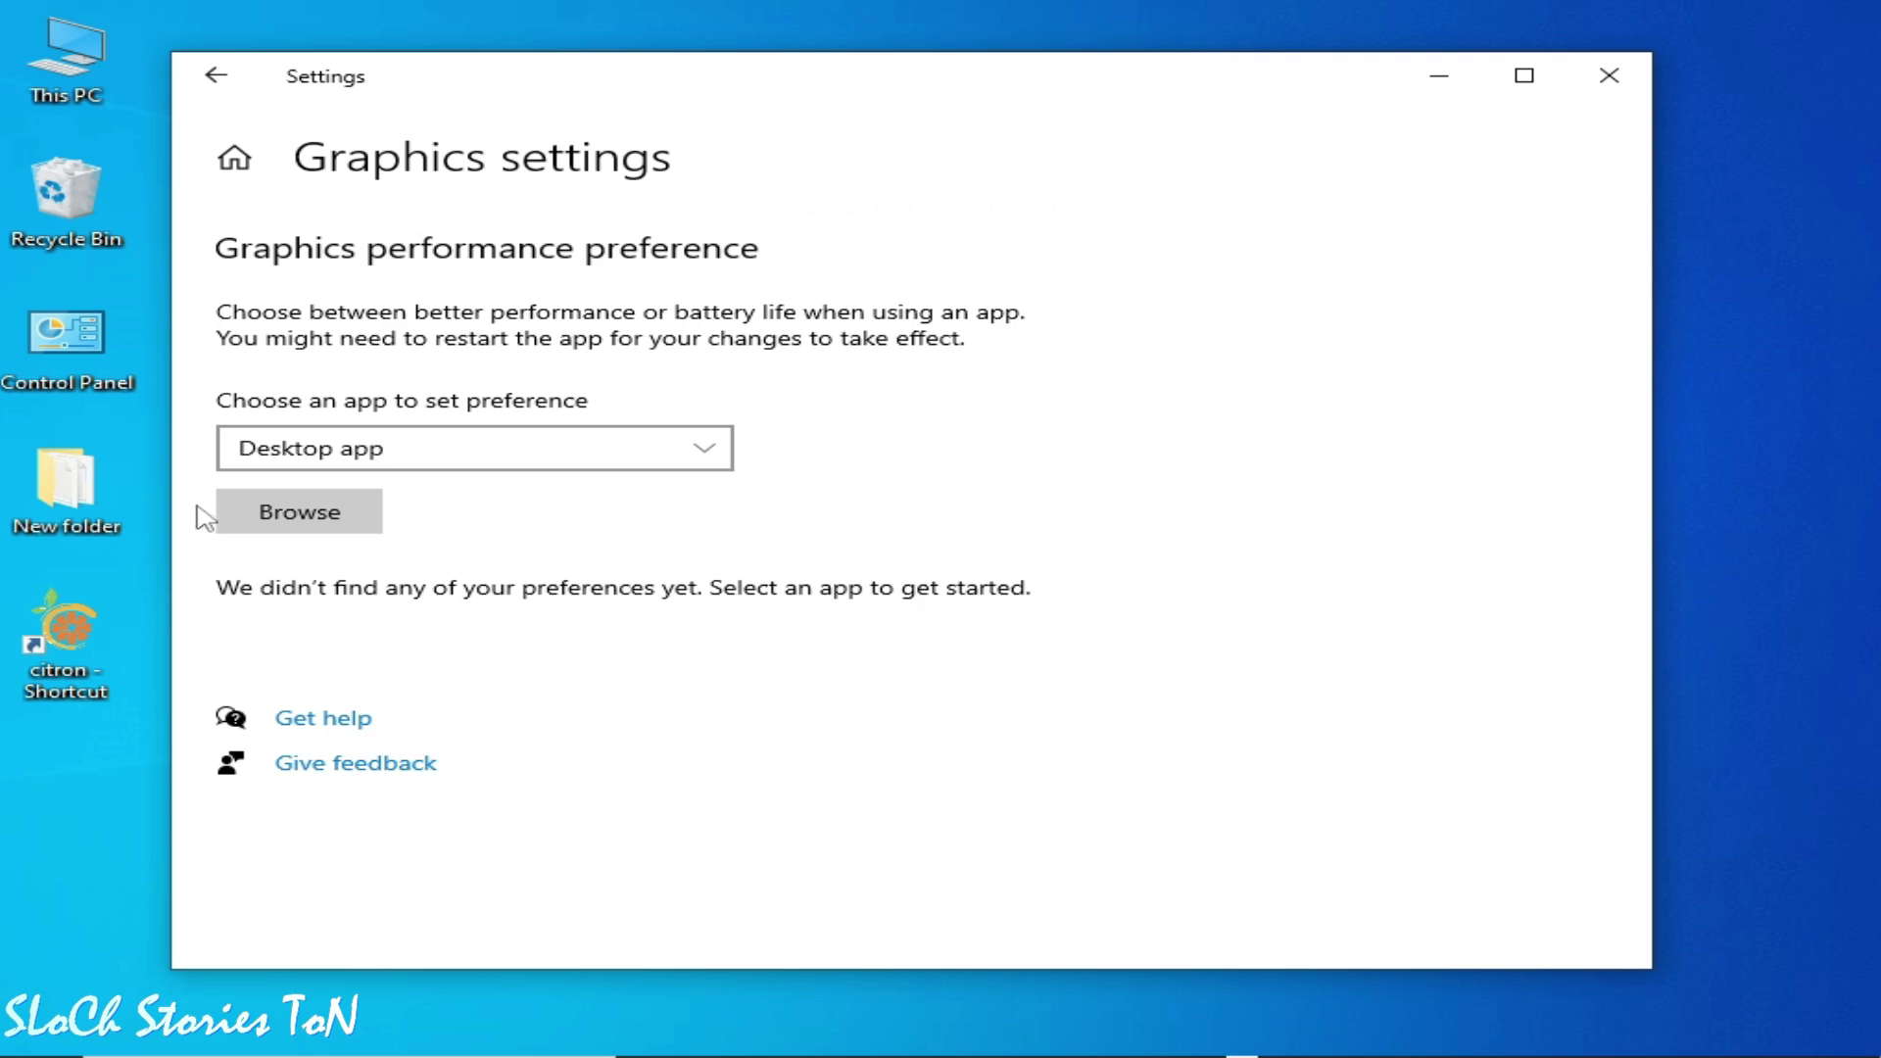
- Add citron.exe to the graphics preferences by following the desktop citron shortcut's file location
{"action": "left_click", "coordinate": [334, 515]}
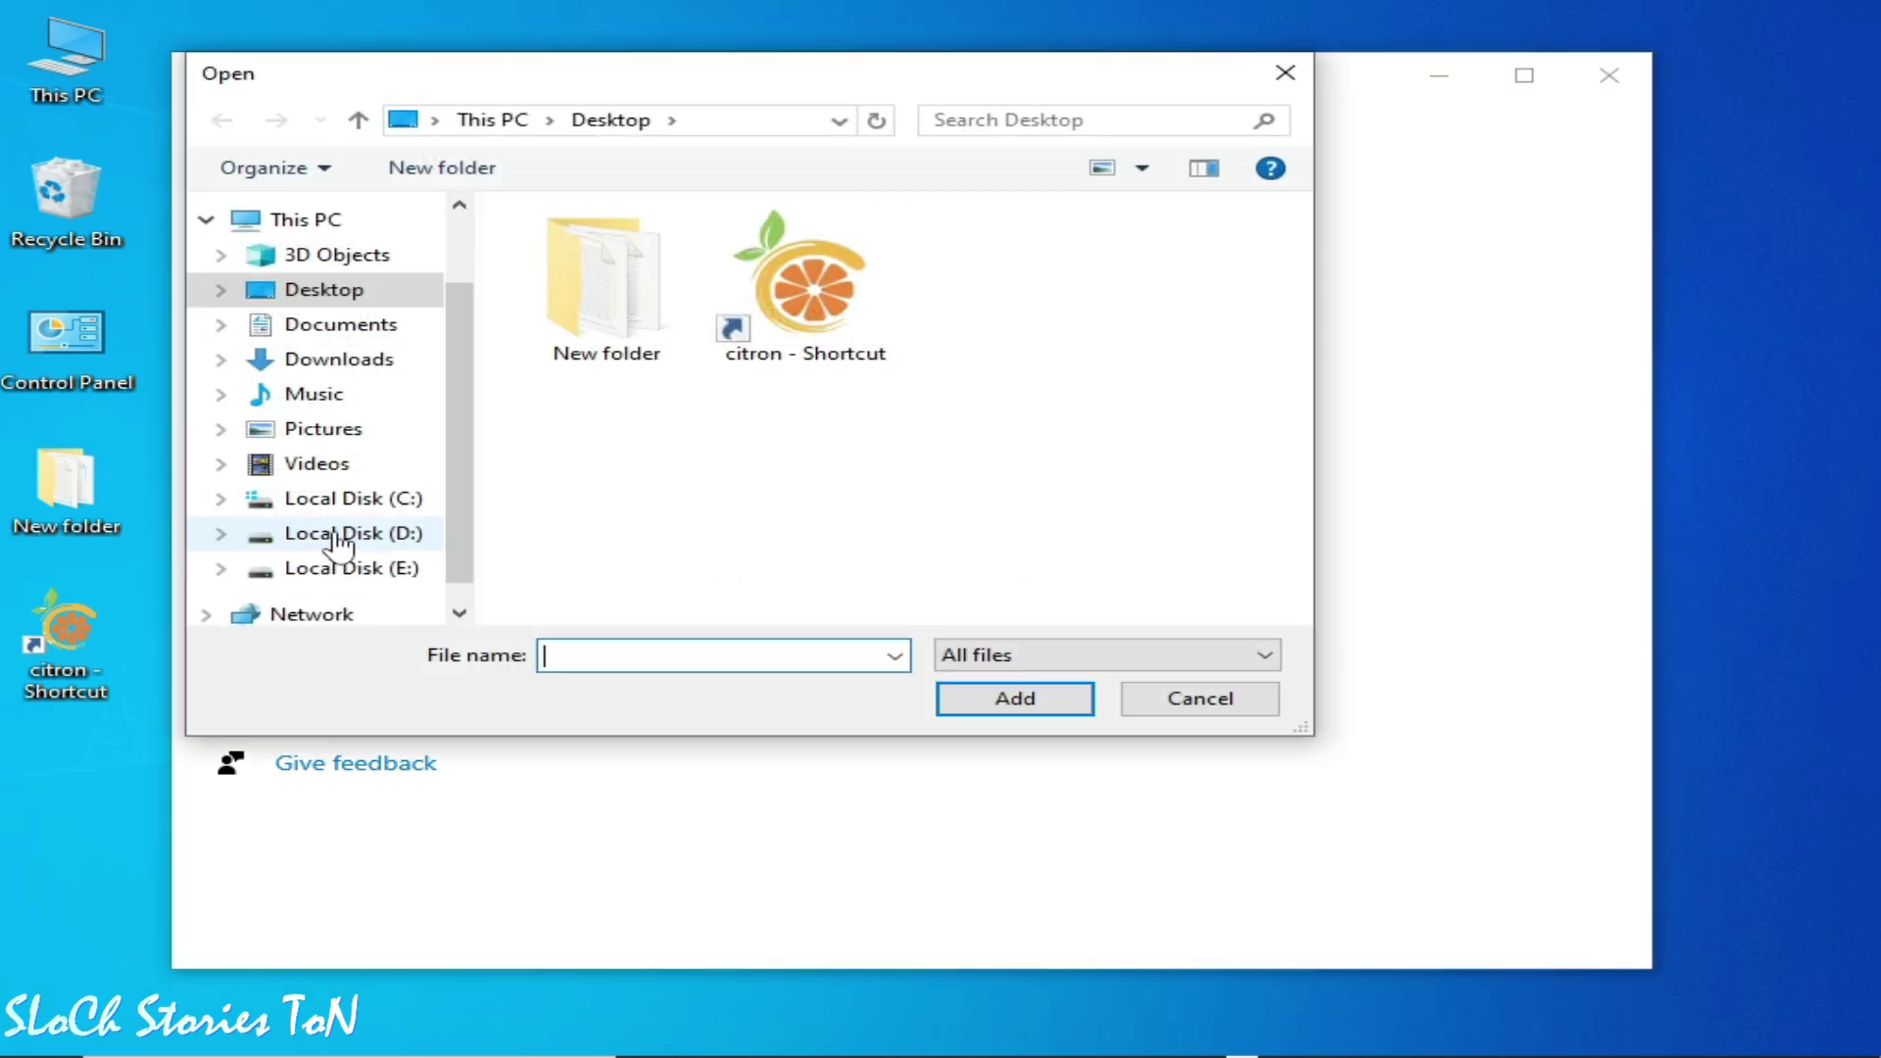
{"action": "left_click", "coordinate": [343, 326]}
{"action": "left_click", "coordinate": [314, 289]}
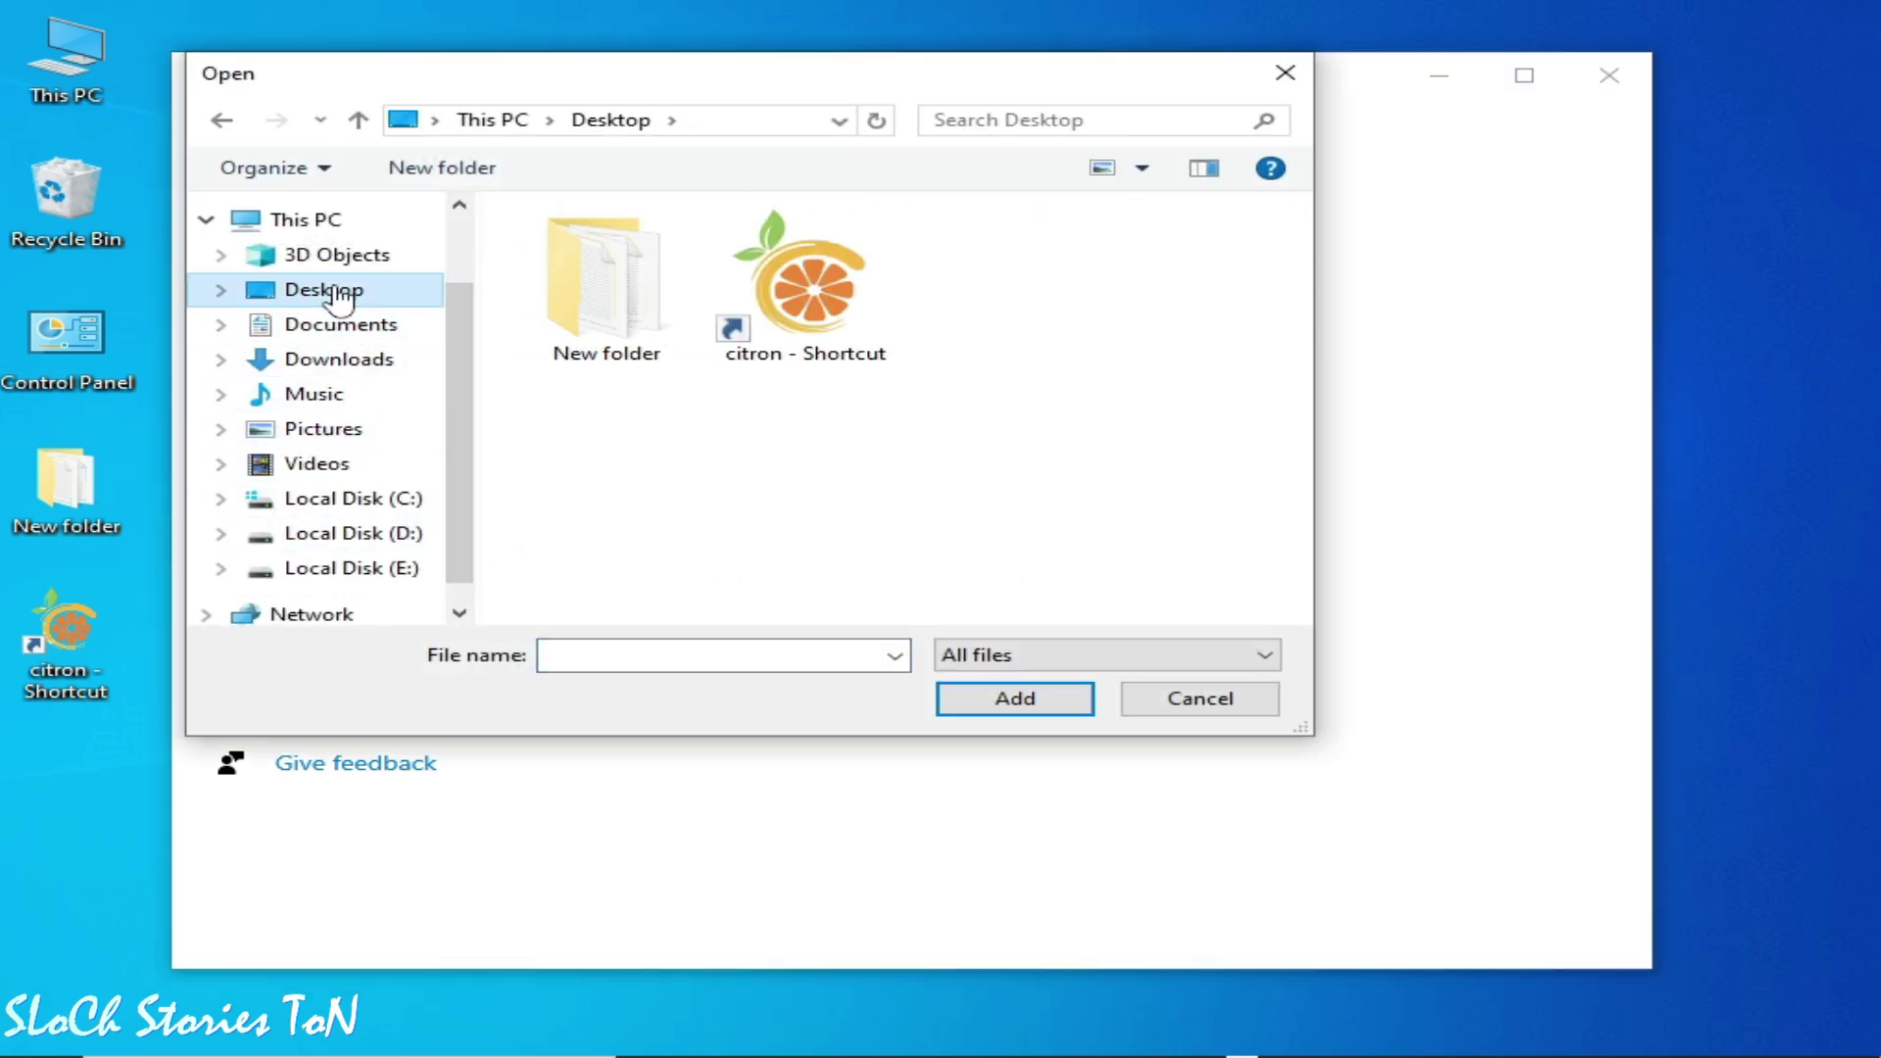
{"action": "left_click", "coordinate": [801, 313]}
{"action": "left_click", "coordinate": [801, 312]}
{"action": "right_click", "coordinate": [802, 311]}
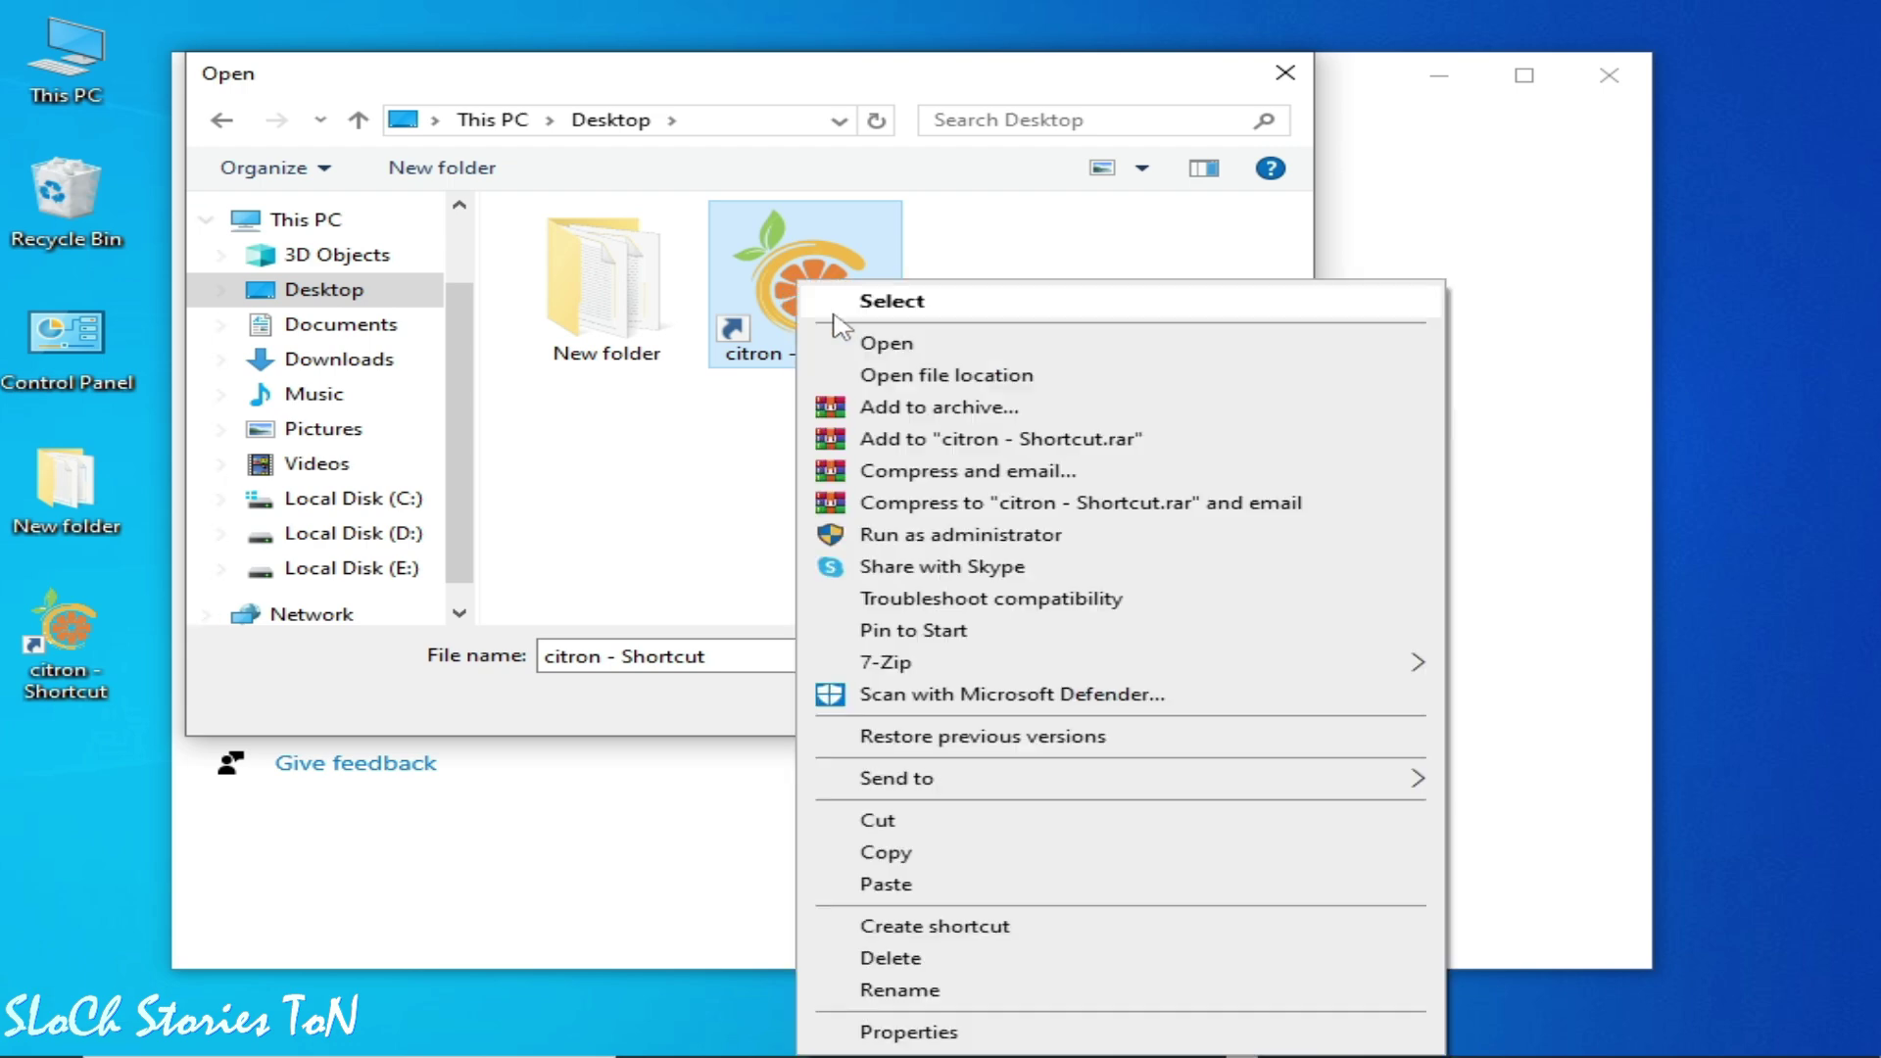
{"action": "left_click", "coordinate": [931, 373]}
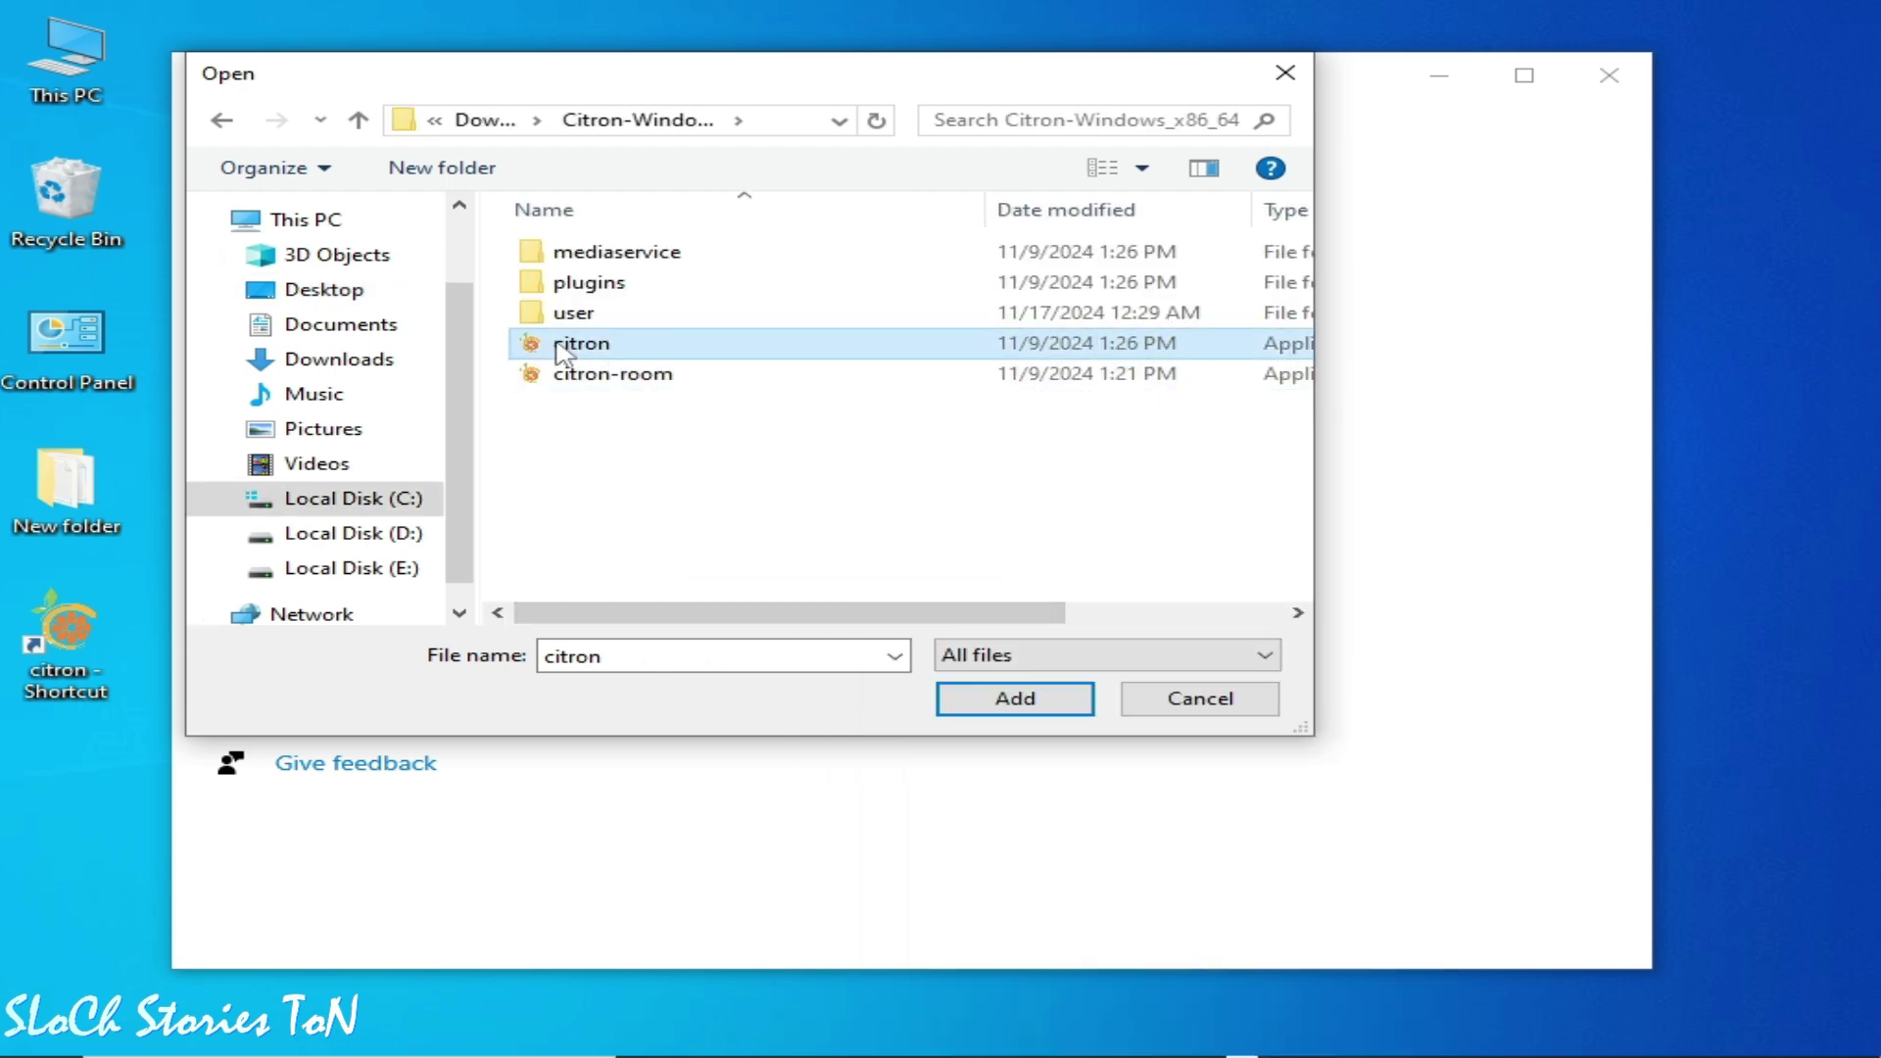
{"action": "left_click", "coordinate": [1014, 698]}
- Set citron.exe's graphics preference to High performance and save it
{"action": "left_click", "coordinate": [995, 702]}
{"action": "left_click", "coordinate": [722, 744]}
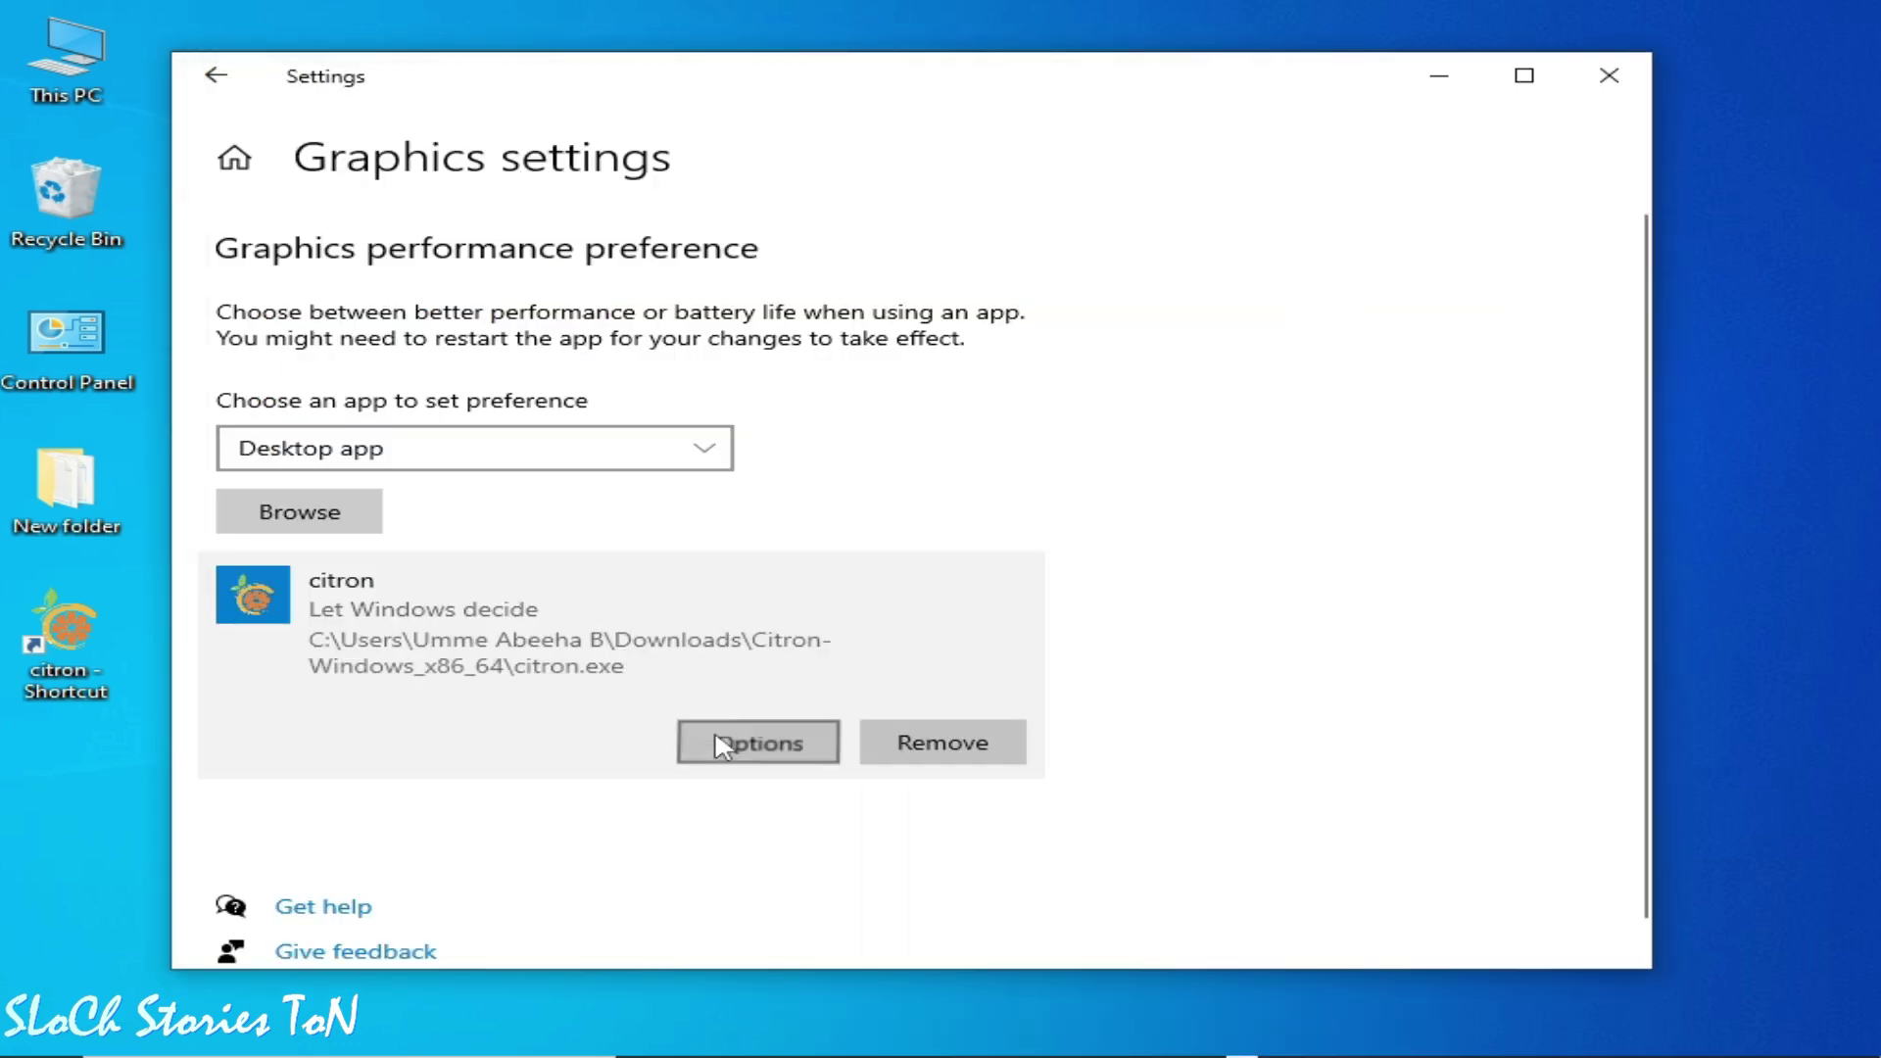
{"action": "left_click", "coordinate": [603, 581]}
{"action": "left_click", "coordinate": [778, 710]}
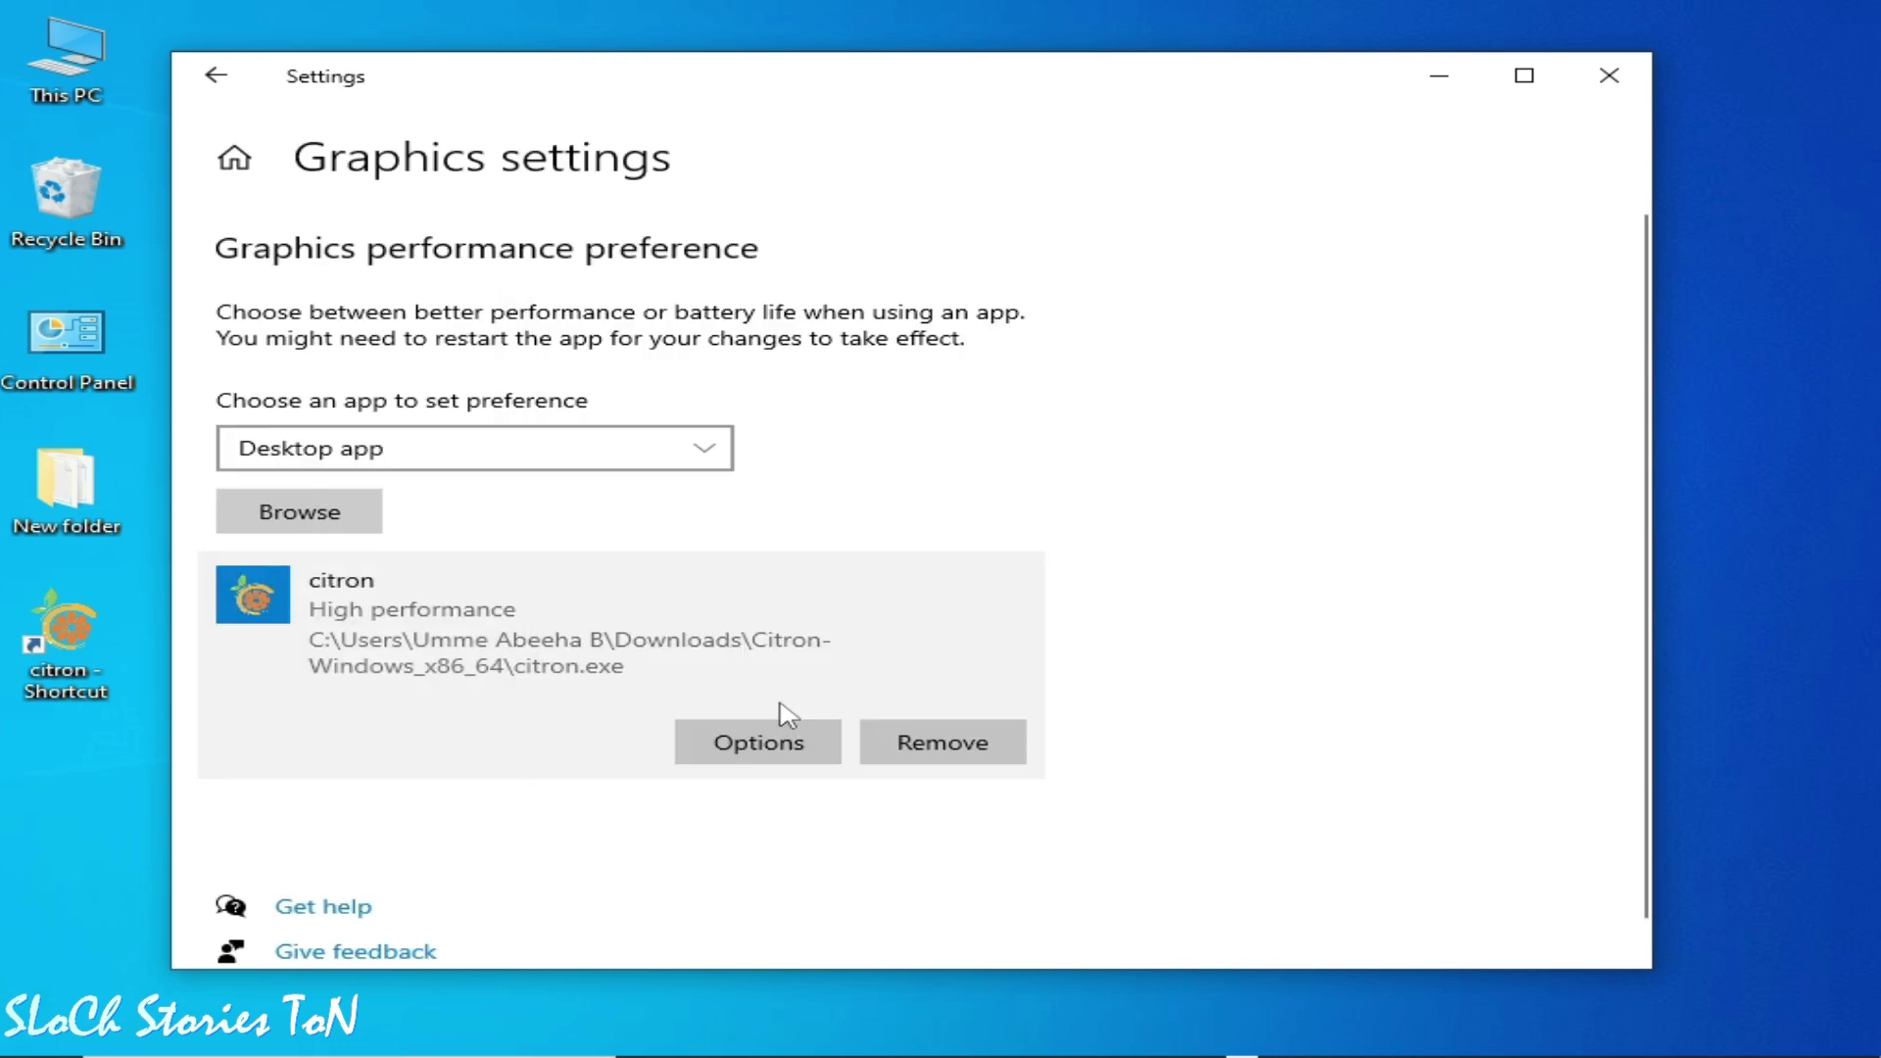